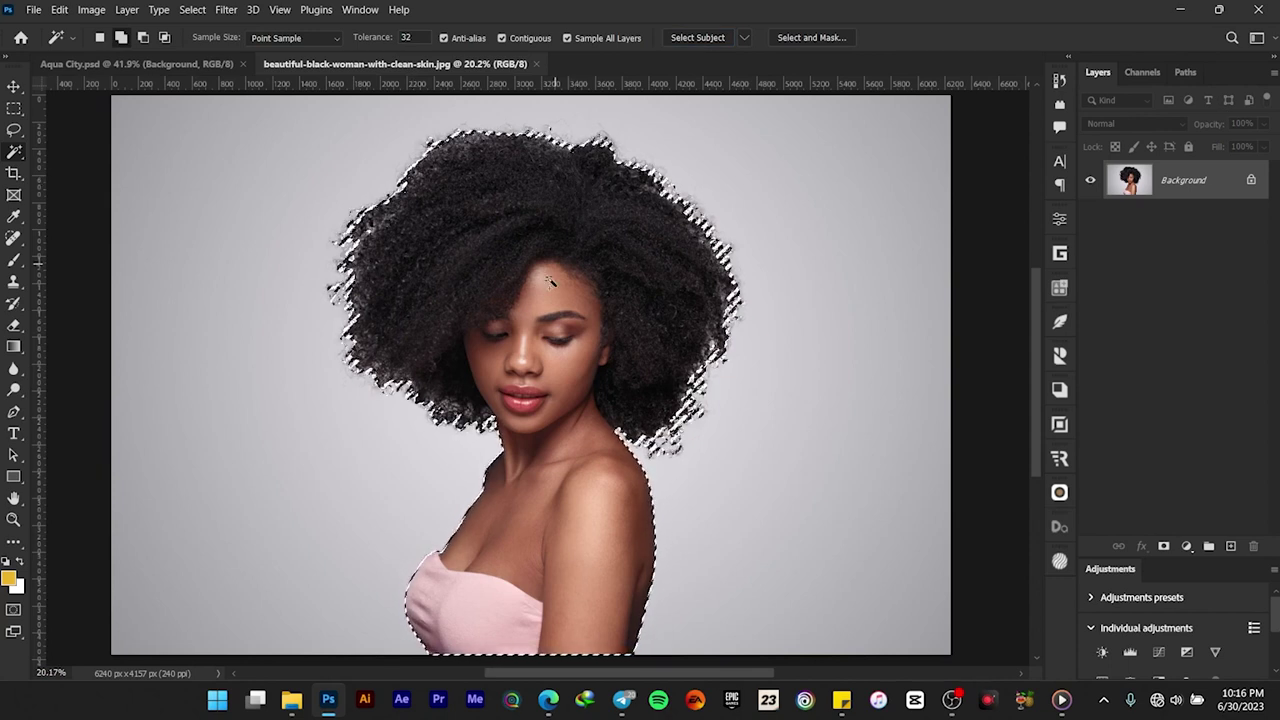
- Refine the selection along the upper corner of the pink top with the Quick Selection tool
{"action": "scroll", "coordinate": [535, 400], "scroll_direction": "up", "scroll_amount": 2}
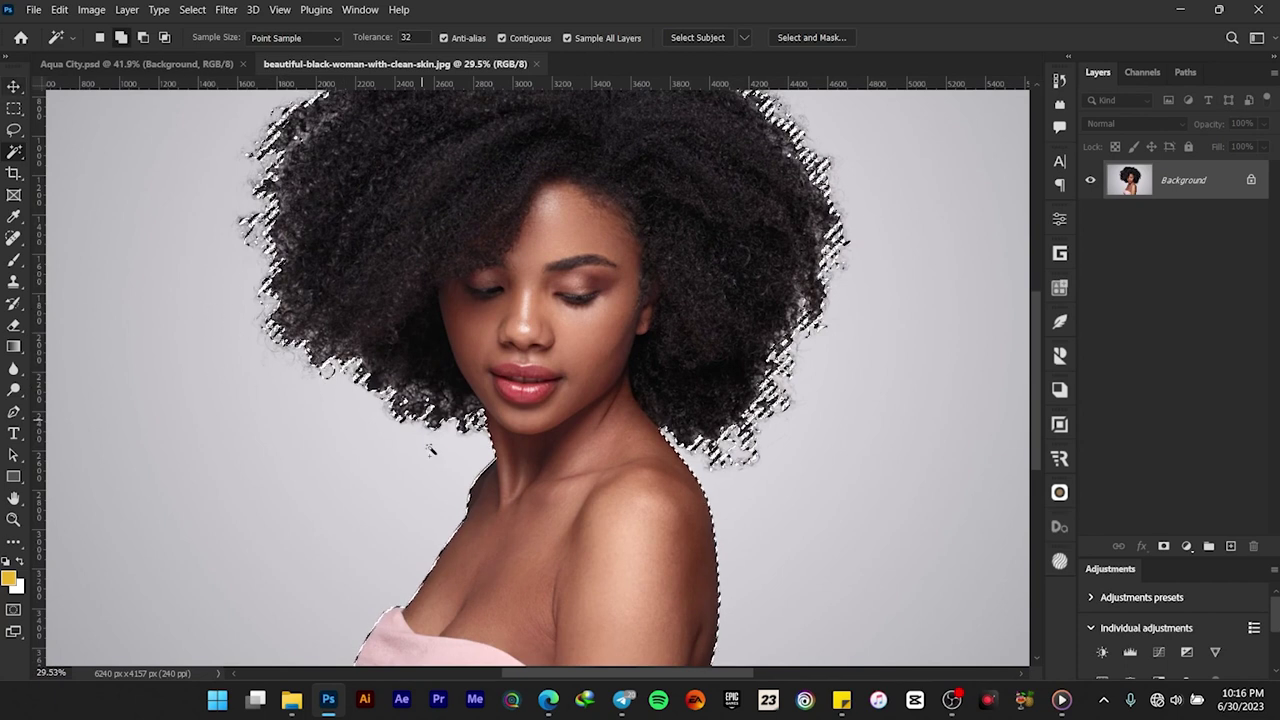
{"action": "scroll", "coordinate": [455, 511], "scroll_direction": "up", "scroll_amount": 3}
{"action": "left_click_drag", "start_coordinate": [490, 545], "coordinate": [546, 265]}
{"action": "left_click_drag", "start_coordinate": [524, 430], "coordinate": [467, 334]}
{"action": "scroll", "coordinate": [365, 285], "scroll_direction": "up", "scroll_amount": 6}
{"action": "scroll", "coordinate": [365, 285], "scroll_direction": "up", "scroll_amount": 5}
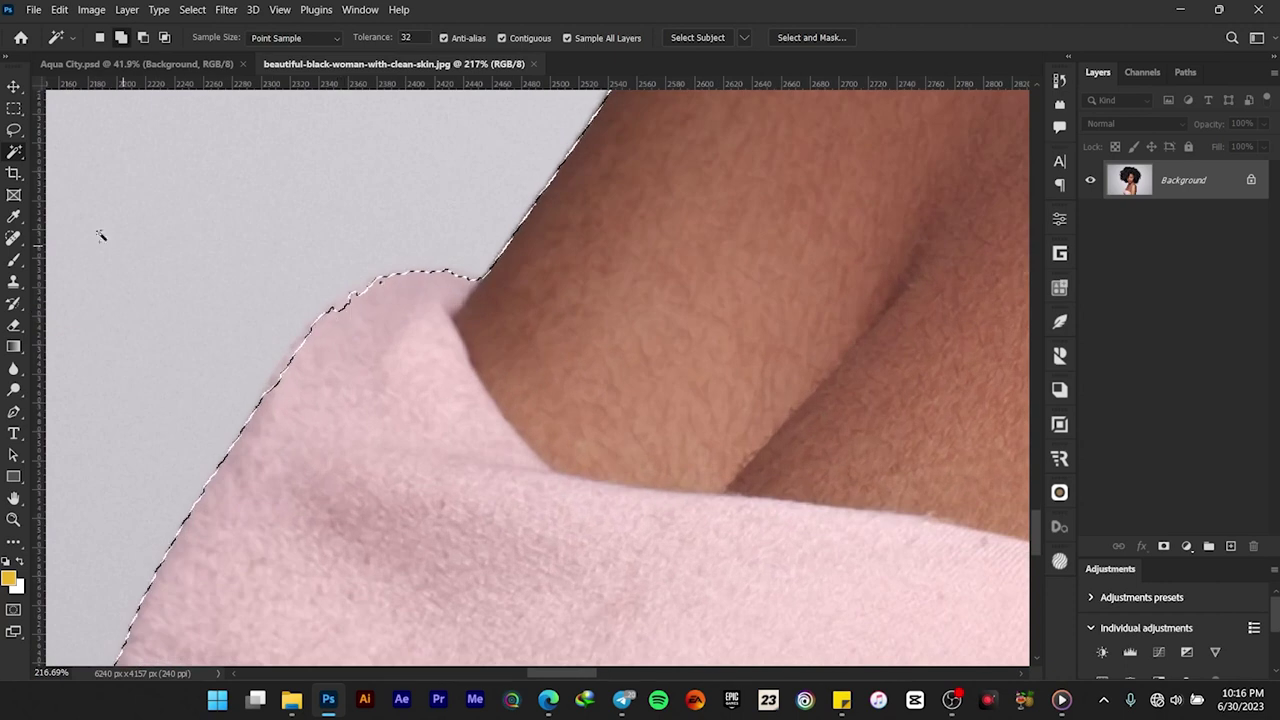
{"action": "right_click", "coordinate": [14, 152]}
{"action": "left_click", "coordinate": [100, 167]}
{"action": "scroll", "coordinate": [363, 371], "scroll_direction": "up", "scroll_amount": 2}
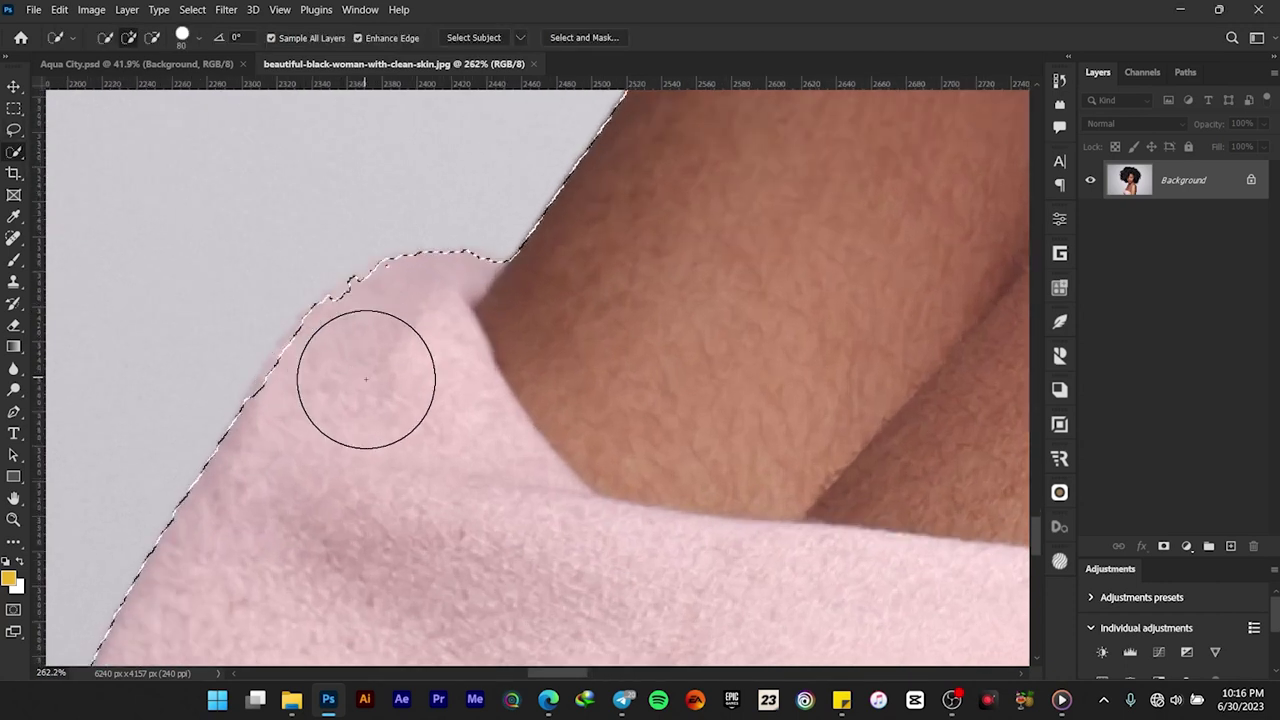
{"action": "left_click_drag", "start_coordinate": [329, 398], "coordinate": [343, 386]}
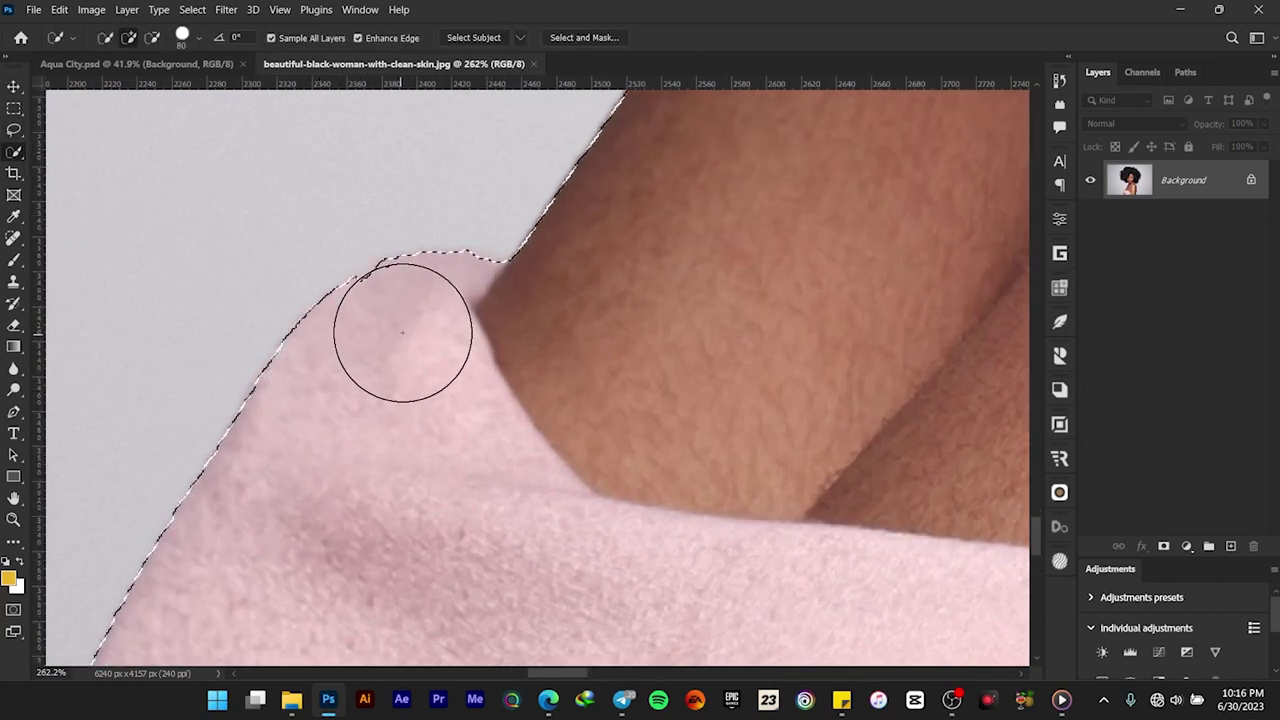
- Mask out the photo's background using the selection, and convert the masked layer to a smart object
{"action": "scroll", "coordinate": [423, 334], "scroll_direction": "down", "scroll_amount": 3}
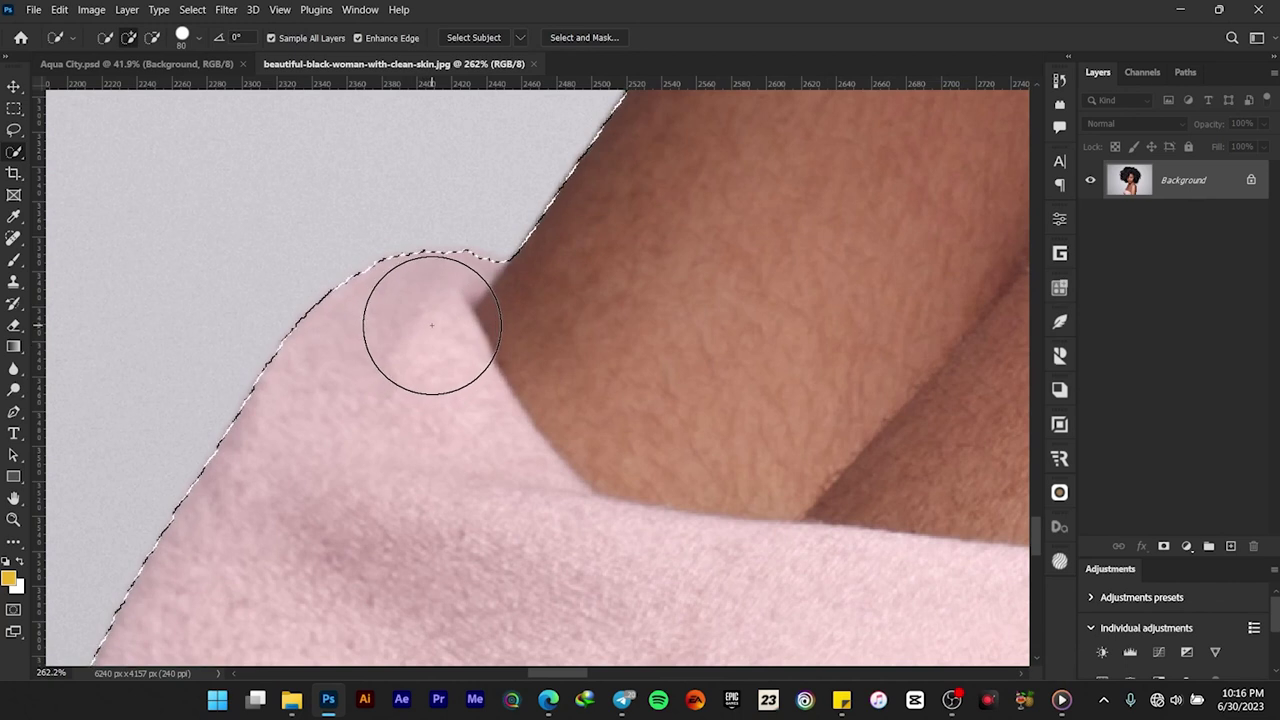
{"action": "scroll", "coordinate": [430, 340], "scroll_direction": "down", "scroll_amount": 5}
{"action": "scroll", "coordinate": [434, 350], "scroll_direction": "down", "scroll_amount": 3}
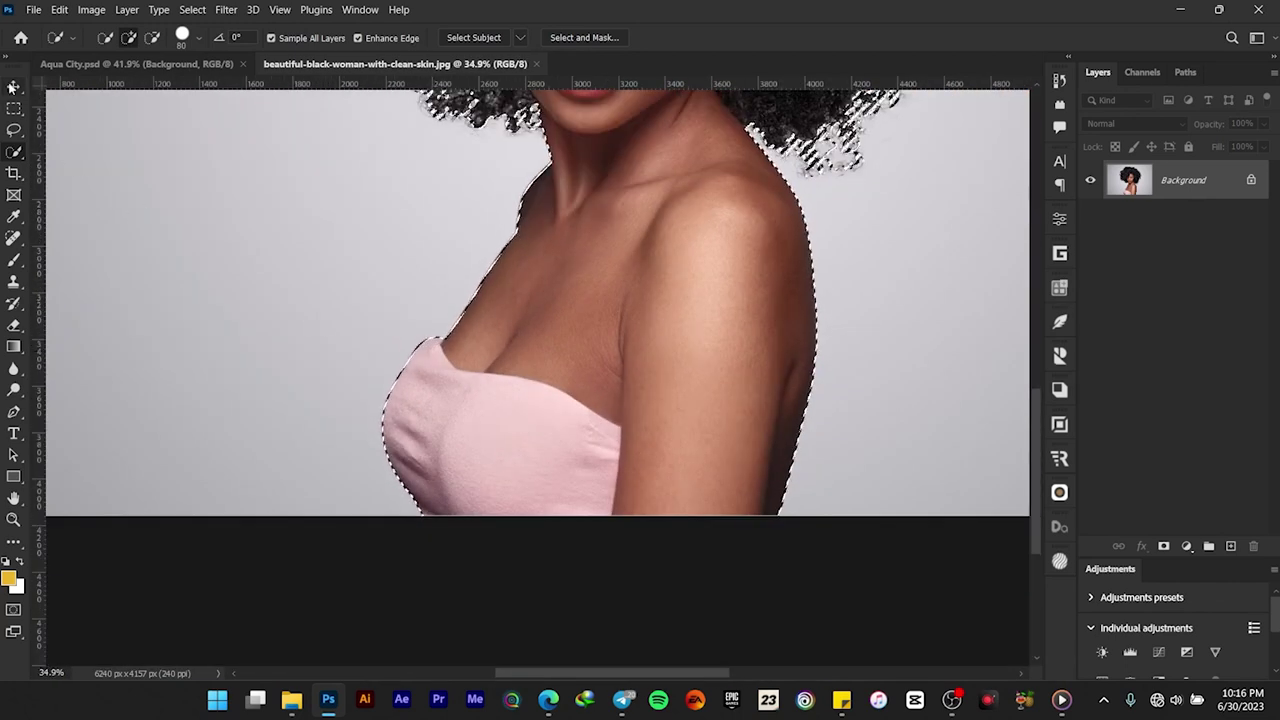
{"action": "key", "text": "v"}
{"action": "left_click_drag", "start_coordinate": [715, 308], "coordinate": [663, 606]}
{"action": "scroll", "coordinate": [649, 494], "scroll_direction": "down", "scroll_amount": 3}
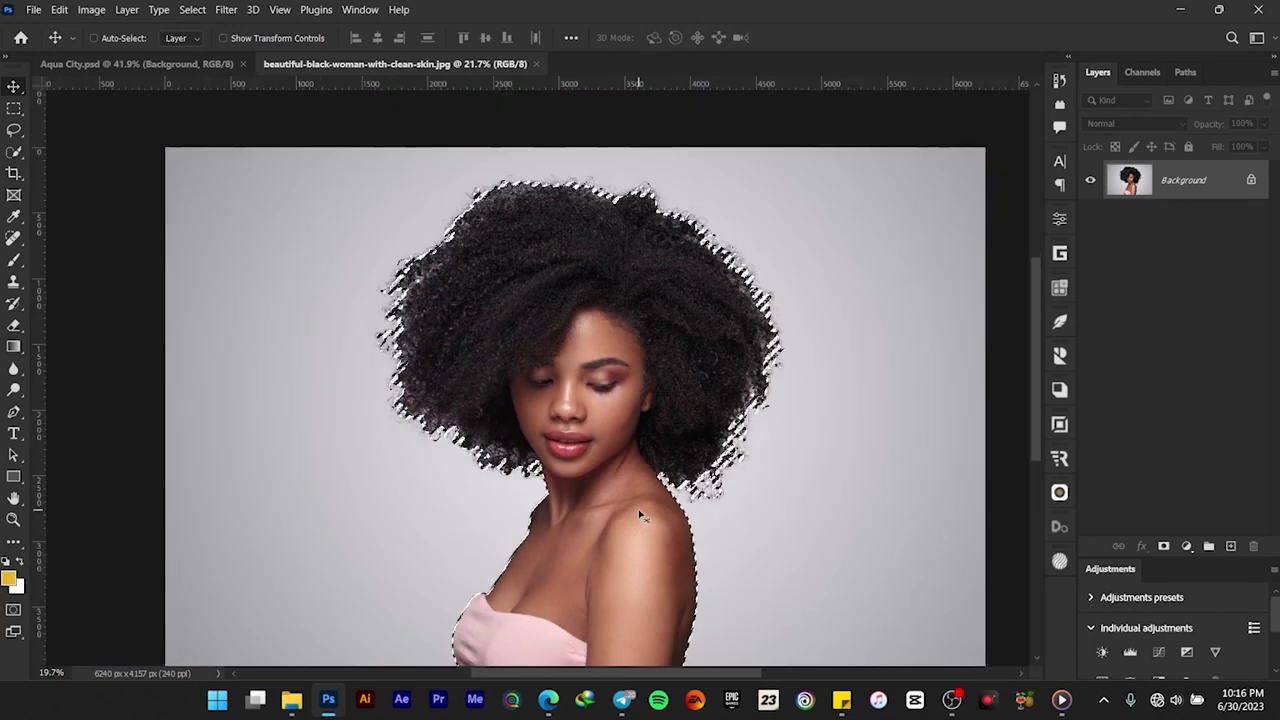
{"action": "scroll", "coordinate": [660, 465], "scroll_direction": "up", "scroll_amount": 1}
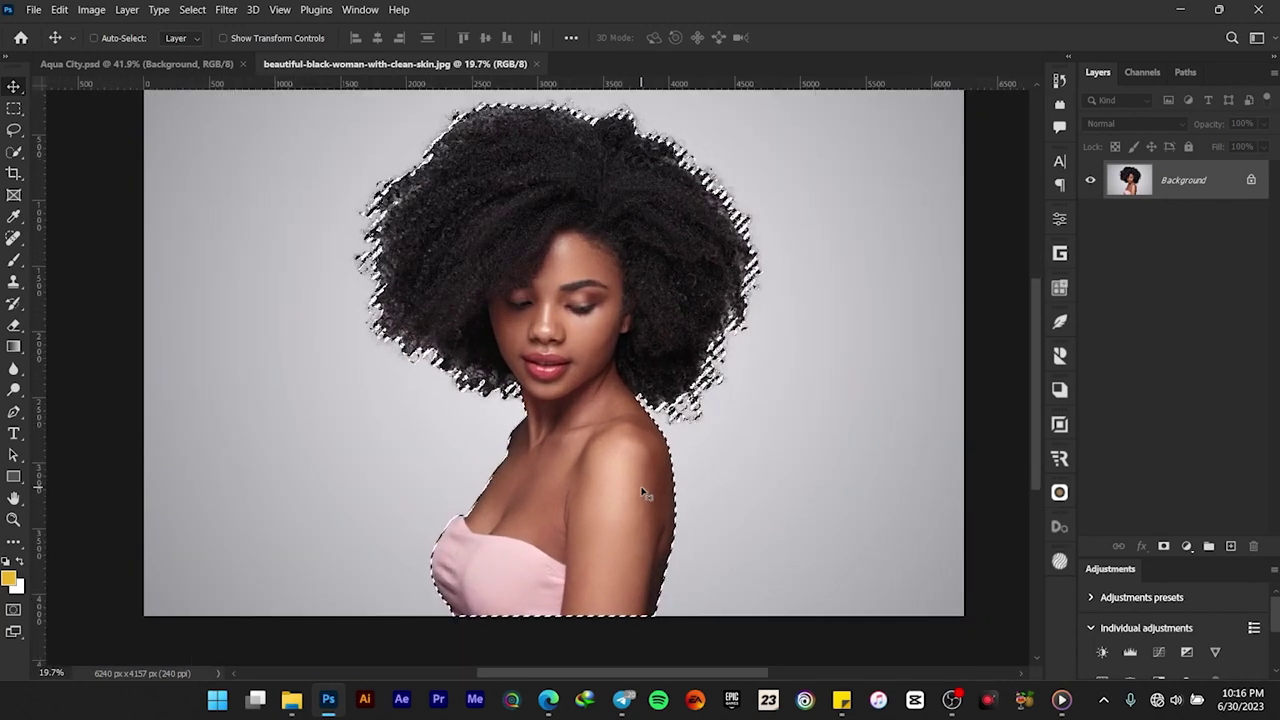
{"action": "left_click", "coordinate": [1164, 546]}
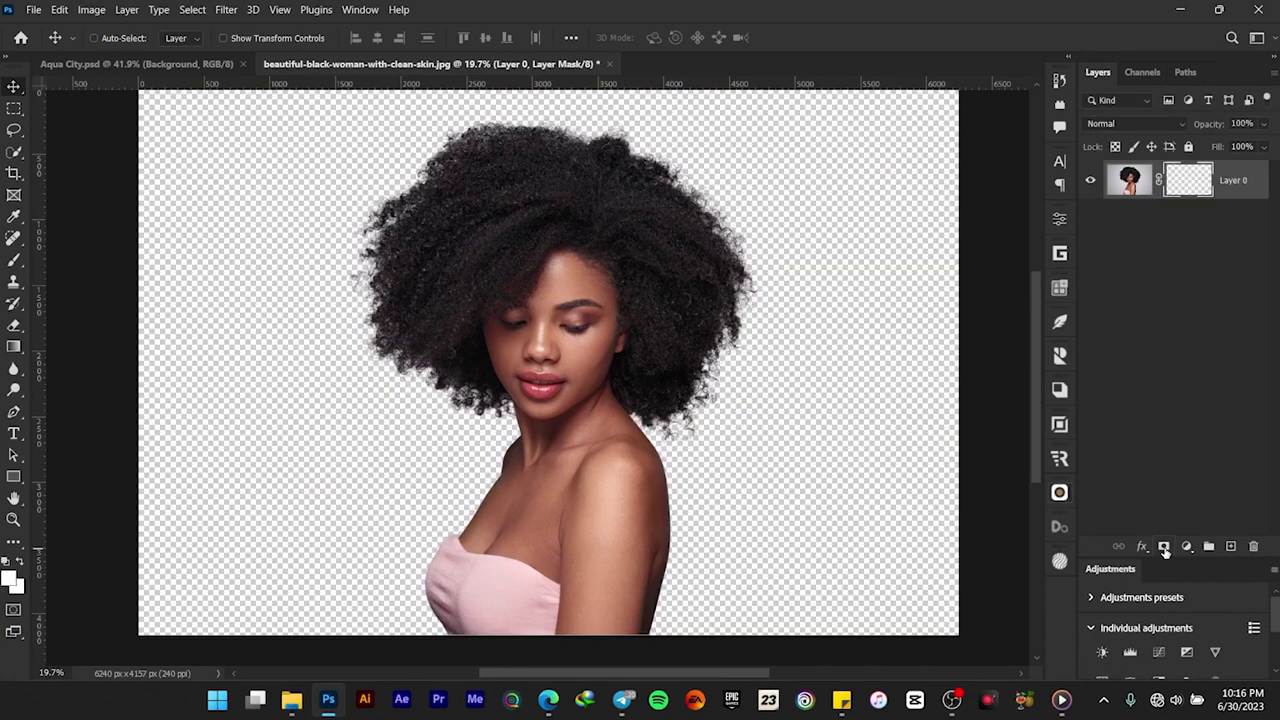
{"action": "right_click", "coordinate": [1241, 177]}
{"action": "left_click", "coordinate": [1115, 236]}
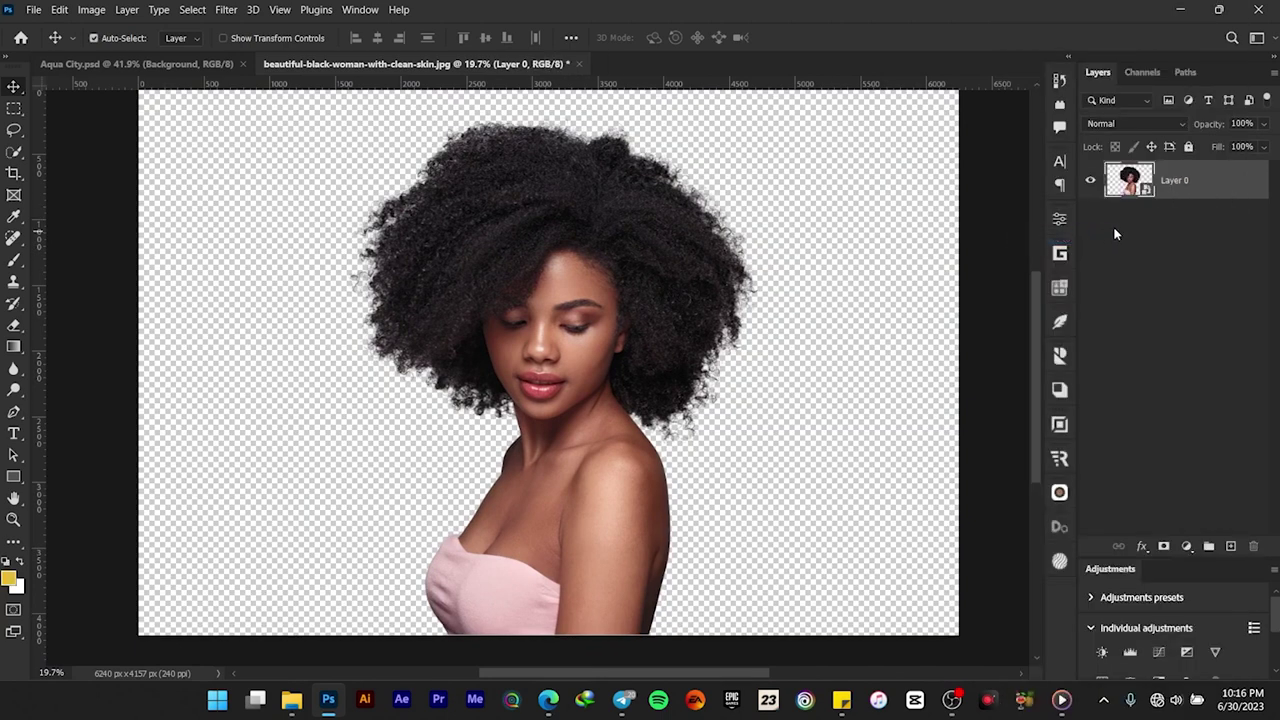
- Bring the woman's cutout into the Aqua City.psd document and close the source photo
{"action": "left_click_drag", "start_coordinate": [160, 100], "coordinate": [556, 304]}
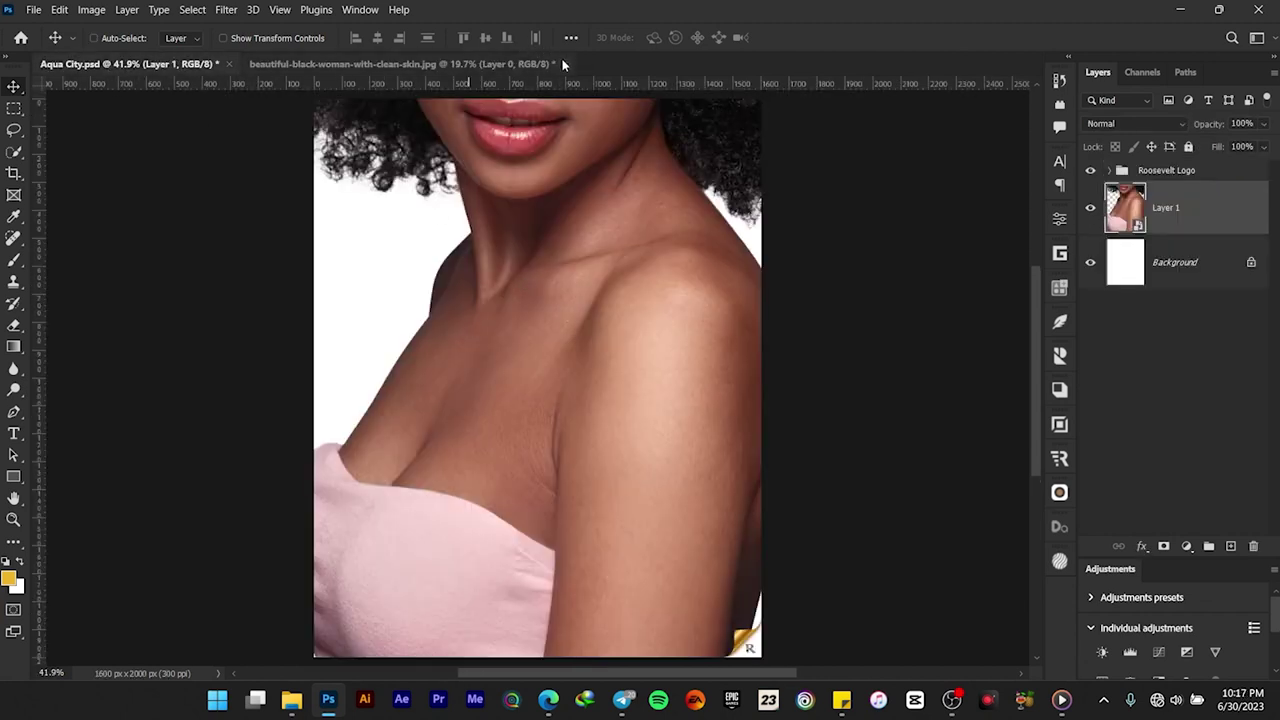
{"action": "left_click", "coordinate": [562, 64]}
{"action": "left_click", "coordinate": [665, 275]}
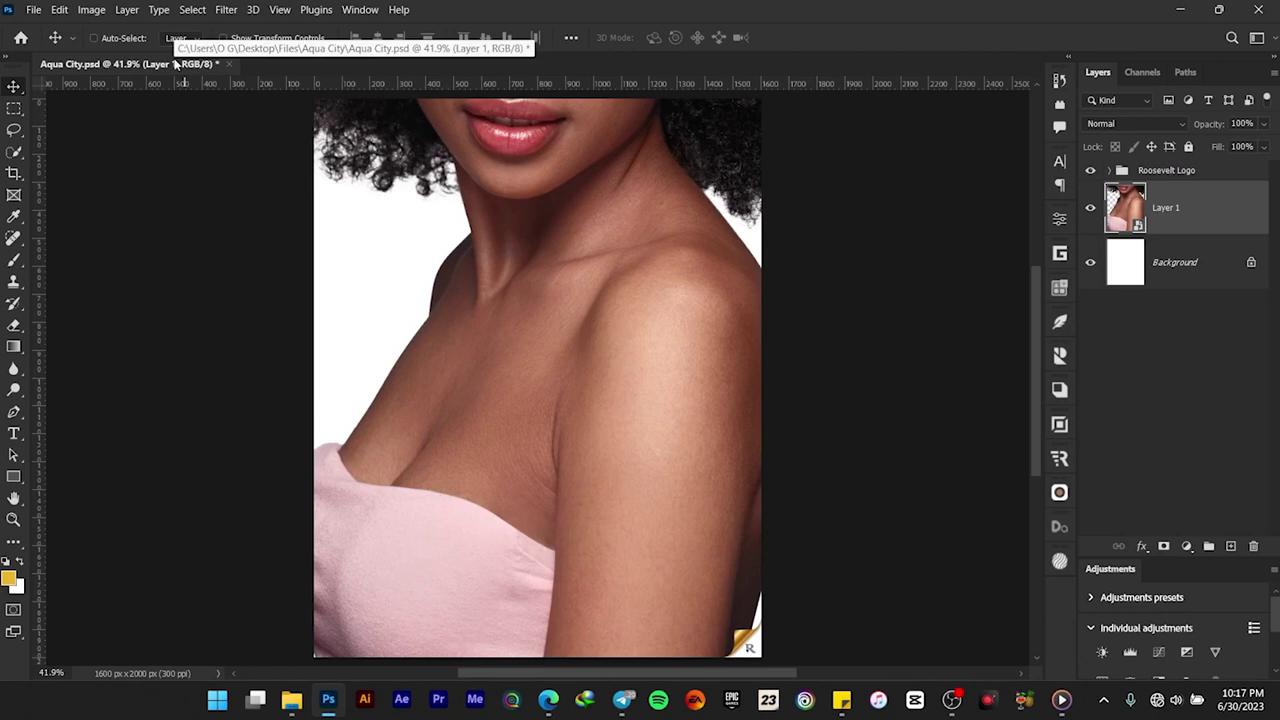
- Scale the woman's cutout to about 38.9% and move it down so her bust meets the canvas's lower edge
{"action": "scroll", "coordinate": [480, 248], "scroll_direction": "down", "scroll_amount": 2}
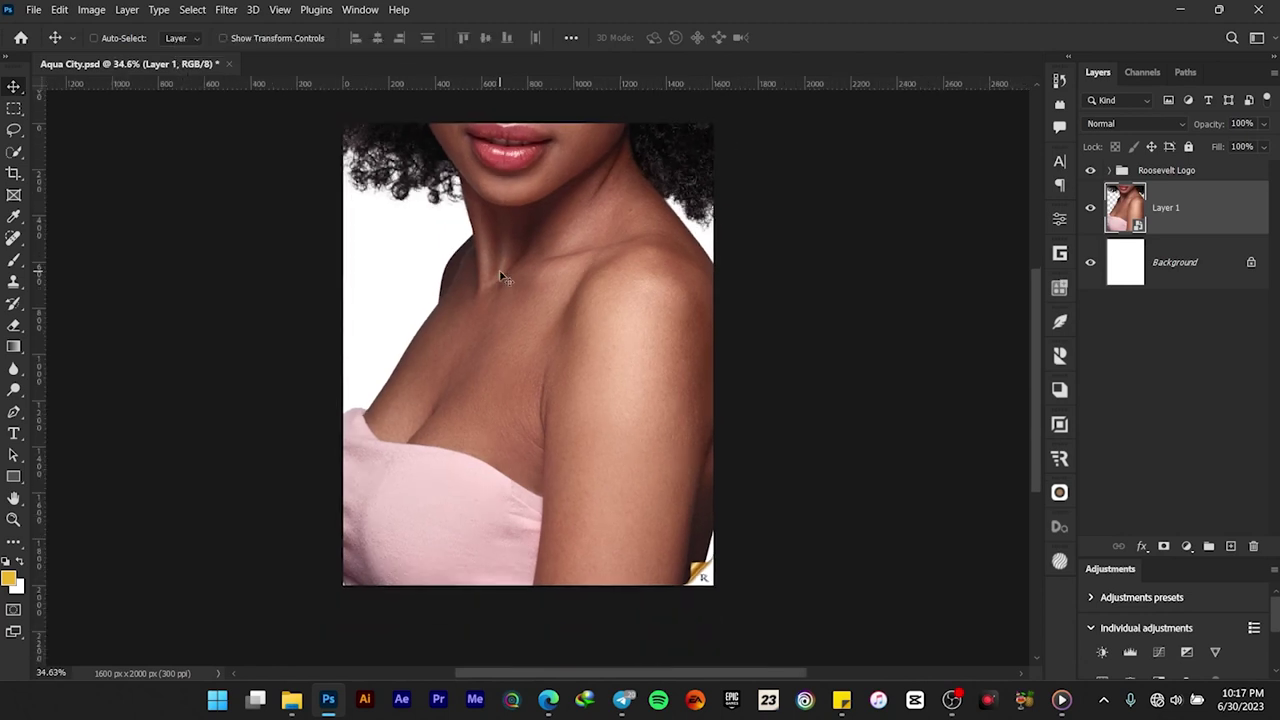
{"action": "key", "text": "ctrl+t"}
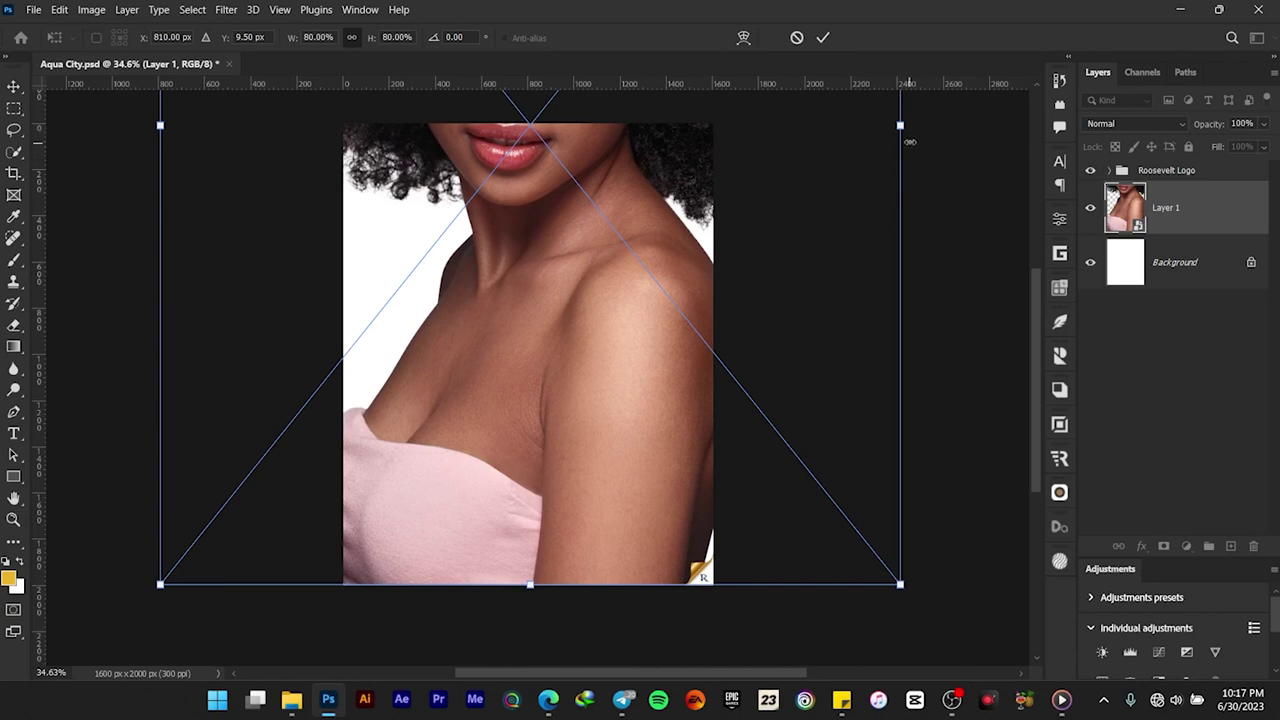
{"action": "left_click_drag", "start_coordinate": [900, 127], "coordinate": [700, 123]}
{"action": "left_click_drag", "start_coordinate": [575, 203], "coordinate": [576, 442]}
{"action": "left_click_drag", "start_coordinate": [697, 183], "coordinate": [741, 150]}
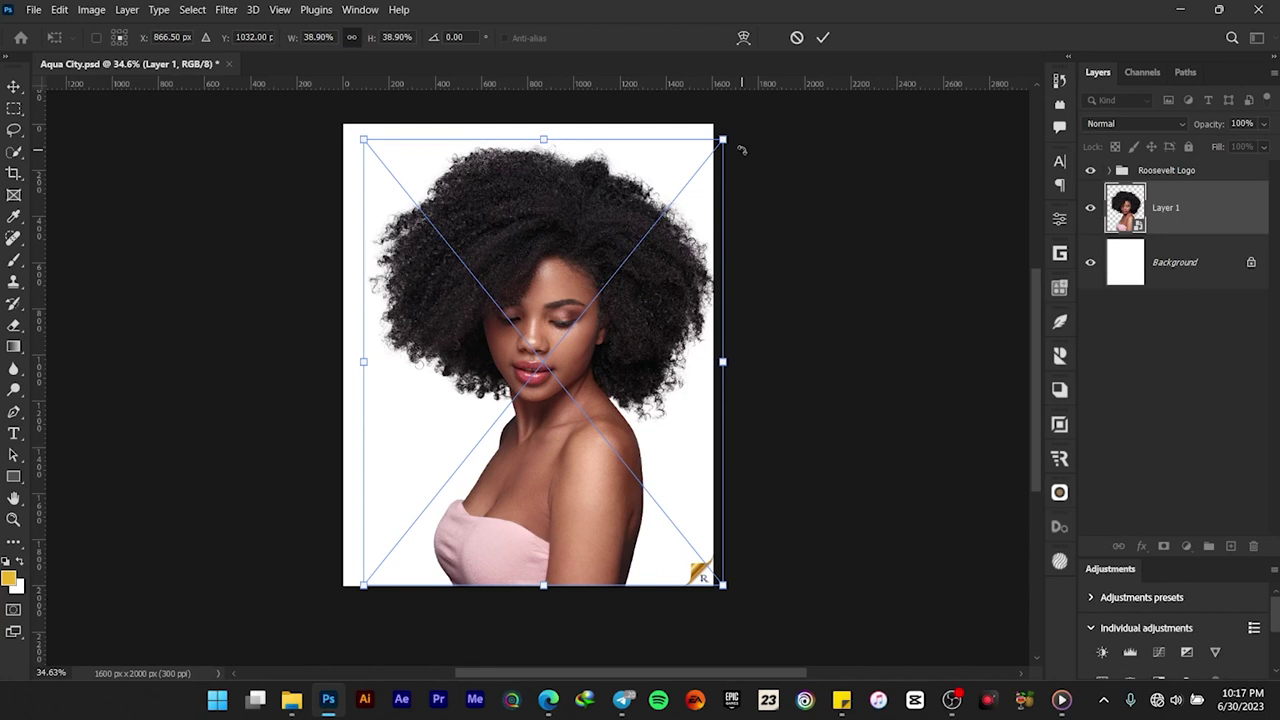
{"action": "left_click", "coordinate": [823, 38]}
- Center the woman's cutout horizontally on the whole canvas and clear the selection
{"action": "key", "text": "ctrl+a"}
{"action": "left_click", "coordinate": [377, 37]}
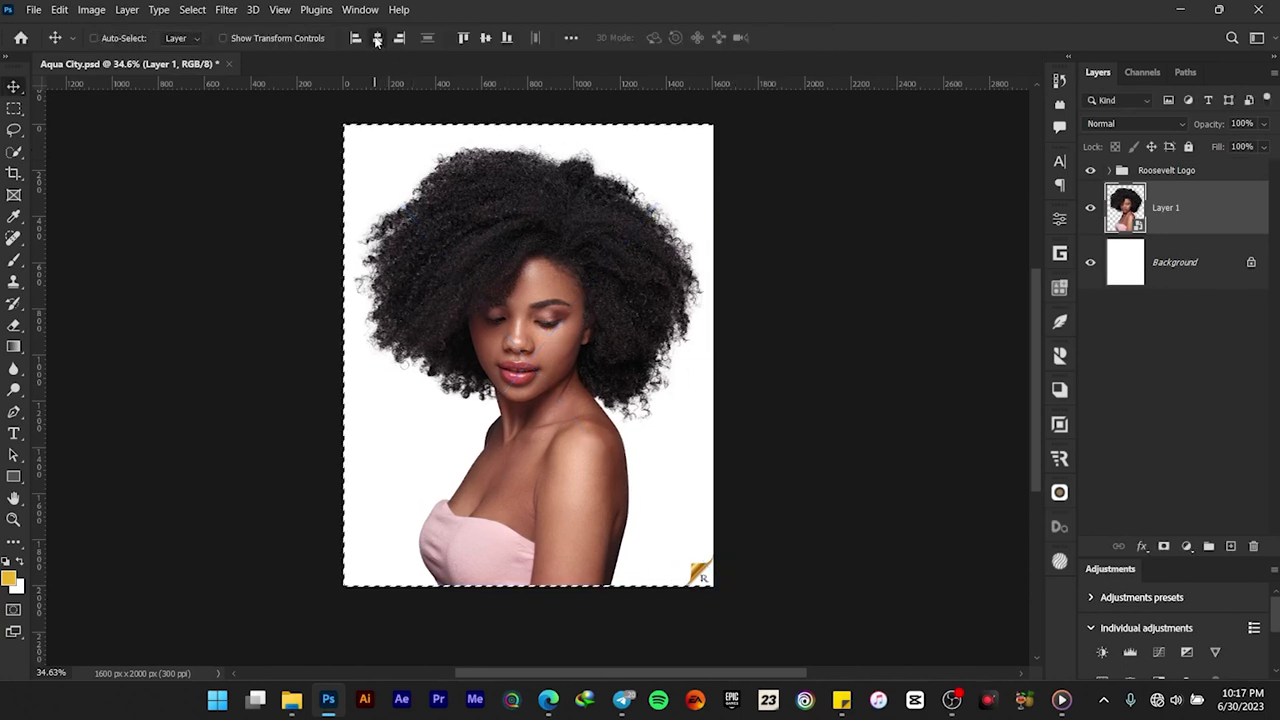
{"action": "key", "text": "ctrl+d"}
- Place the underwater ancient city image from the Aqua City folder above the woman's layer and move it up over her head
{"action": "scroll", "coordinate": [492, 318], "scroll_direction": "up", "scroll_amount": 6}
{"action": "left_click_drag", "start_coordinate": [546, 214], "coordinate": [563, 245]}
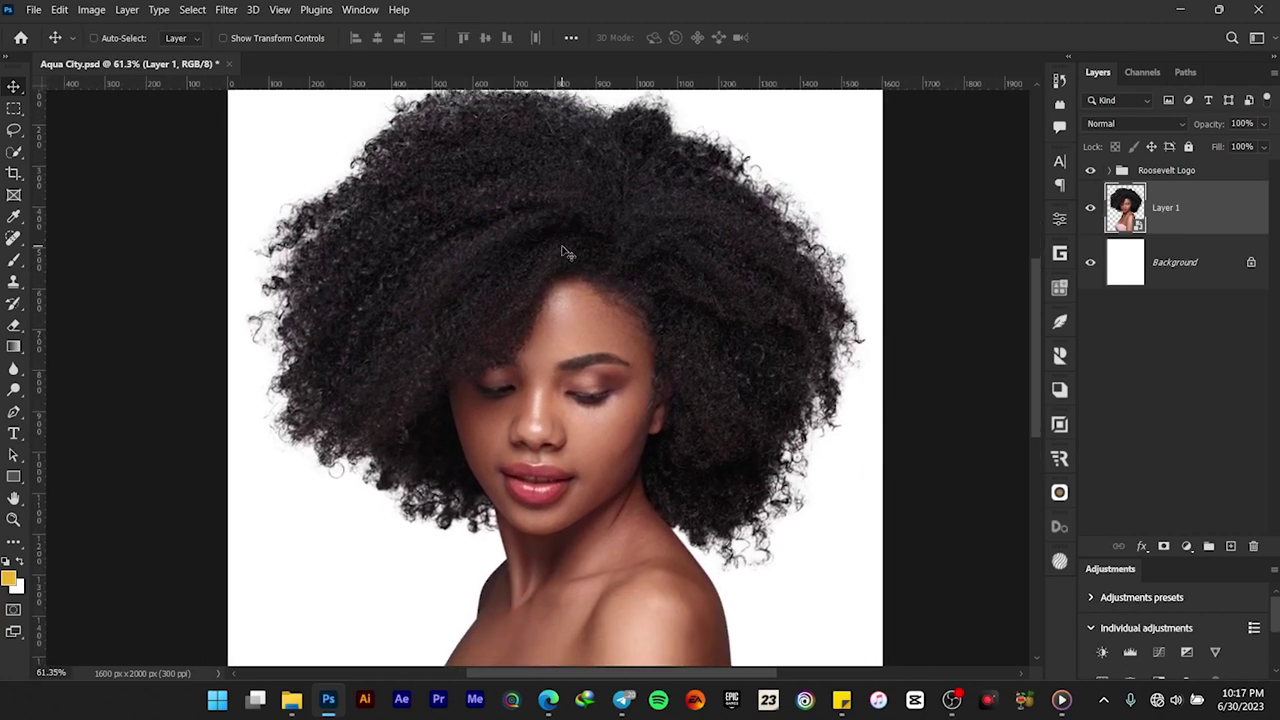
{"action": "scroll", "coordinate": [563, 252], "scroll_direction": "down", "scroll_amount": 1}
{"action": "scroll", "coordinate": [563, 252], "scroll_direction": "down", "scroll_amount": 2}
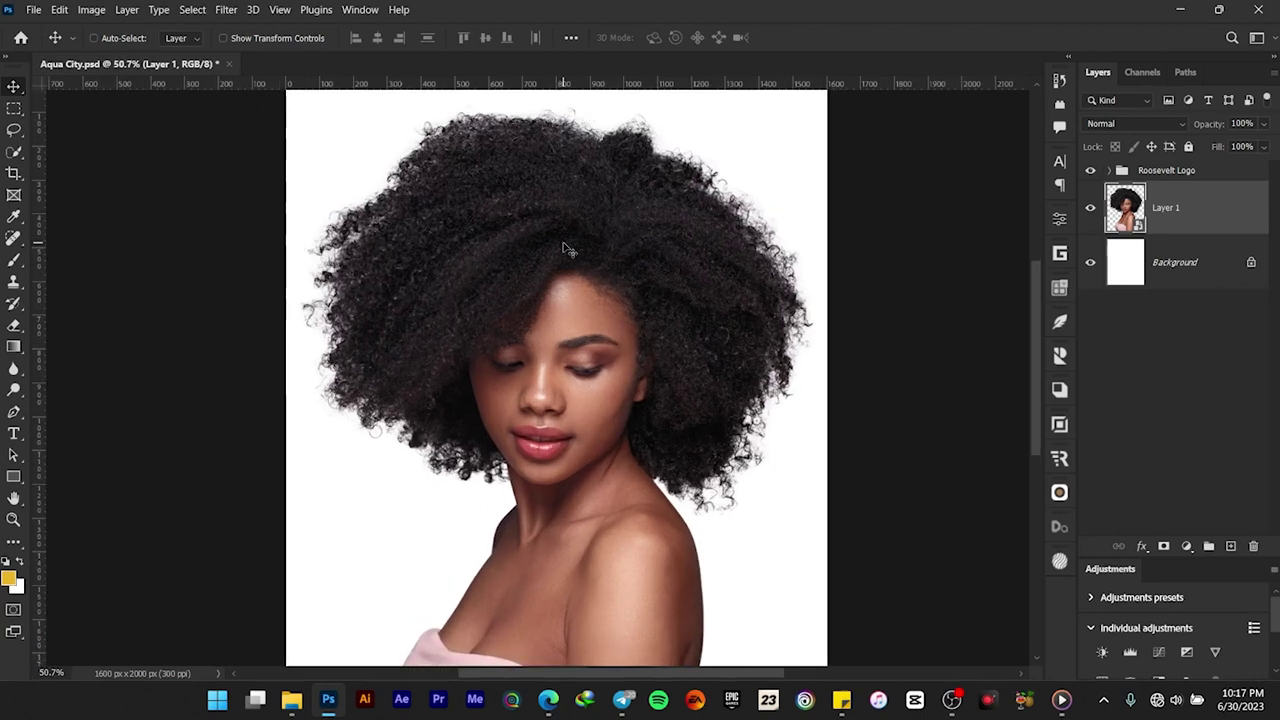
{"action": "left_click_drag", "start_coordinate": [567, 253], "coordinate": [573, 256]}
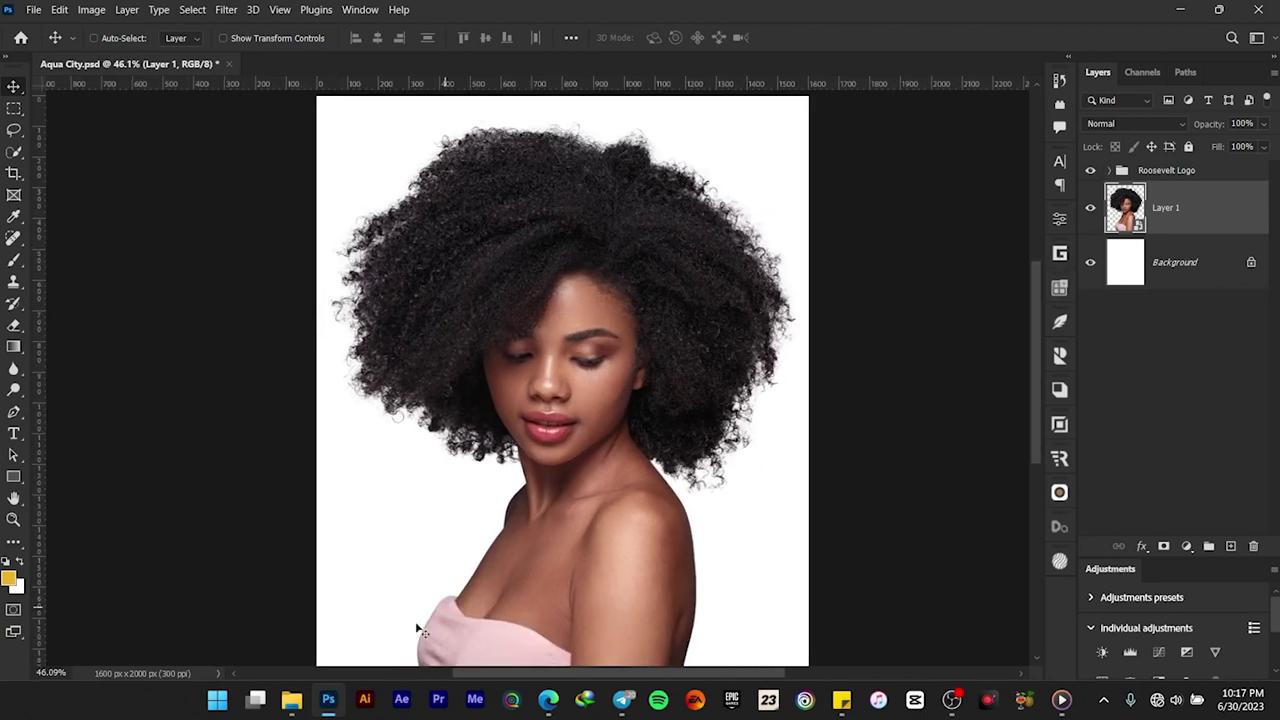
{"action": "left_click", "coordinate": [292, 699]}
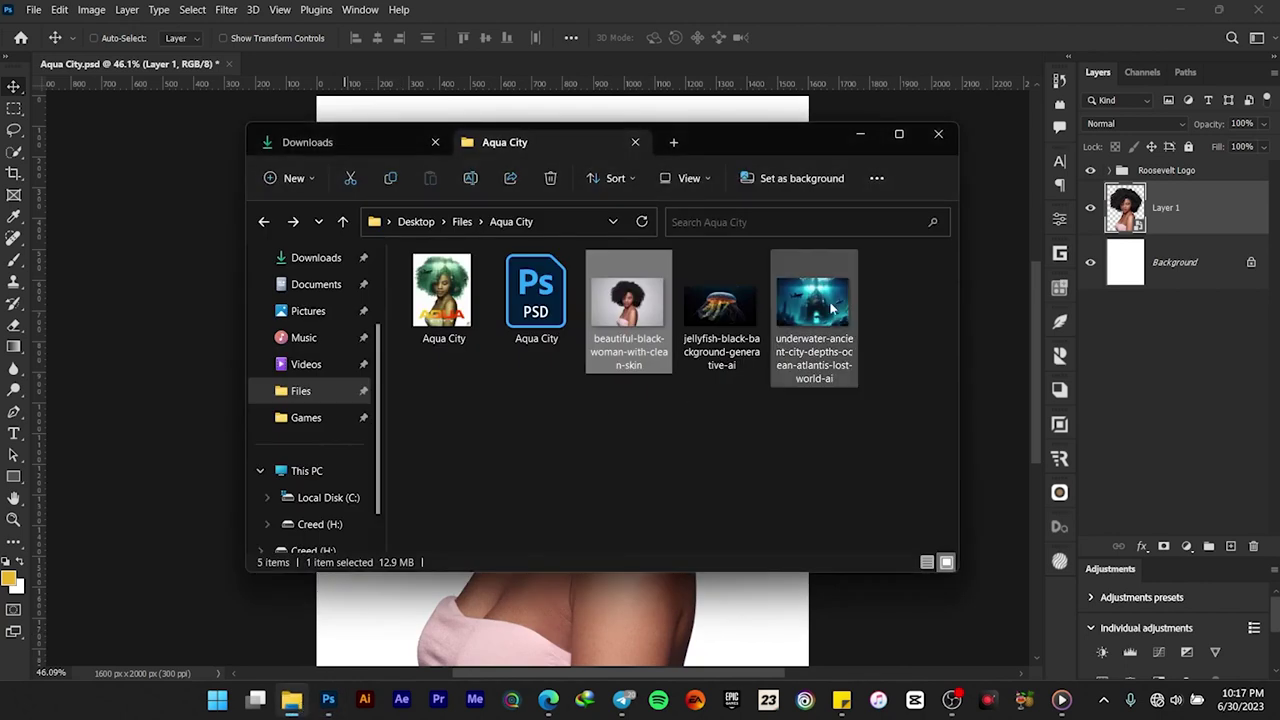
{"action": "left_click_drag", "start_coordinate": [831, 310], "coordinate": [128, 276]}
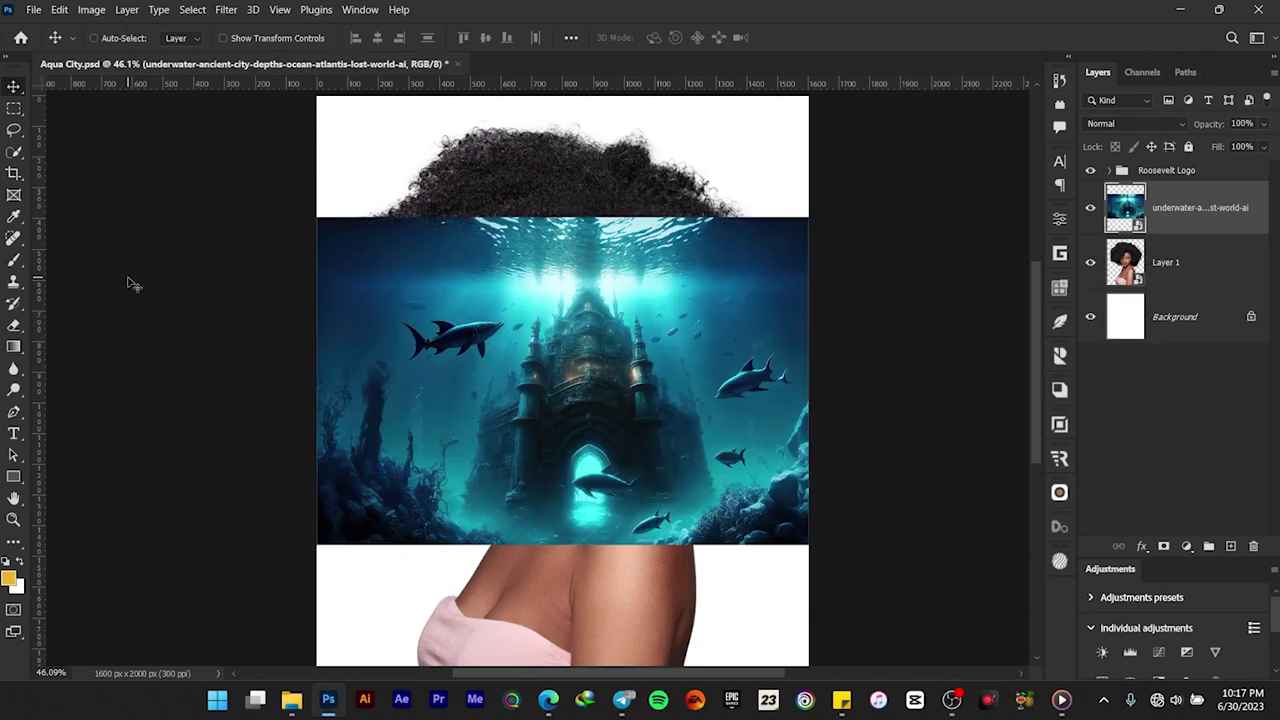
{"action": "left_click_drag", "start_coordinate": [591, 349], "coordinate": [565, 297]}
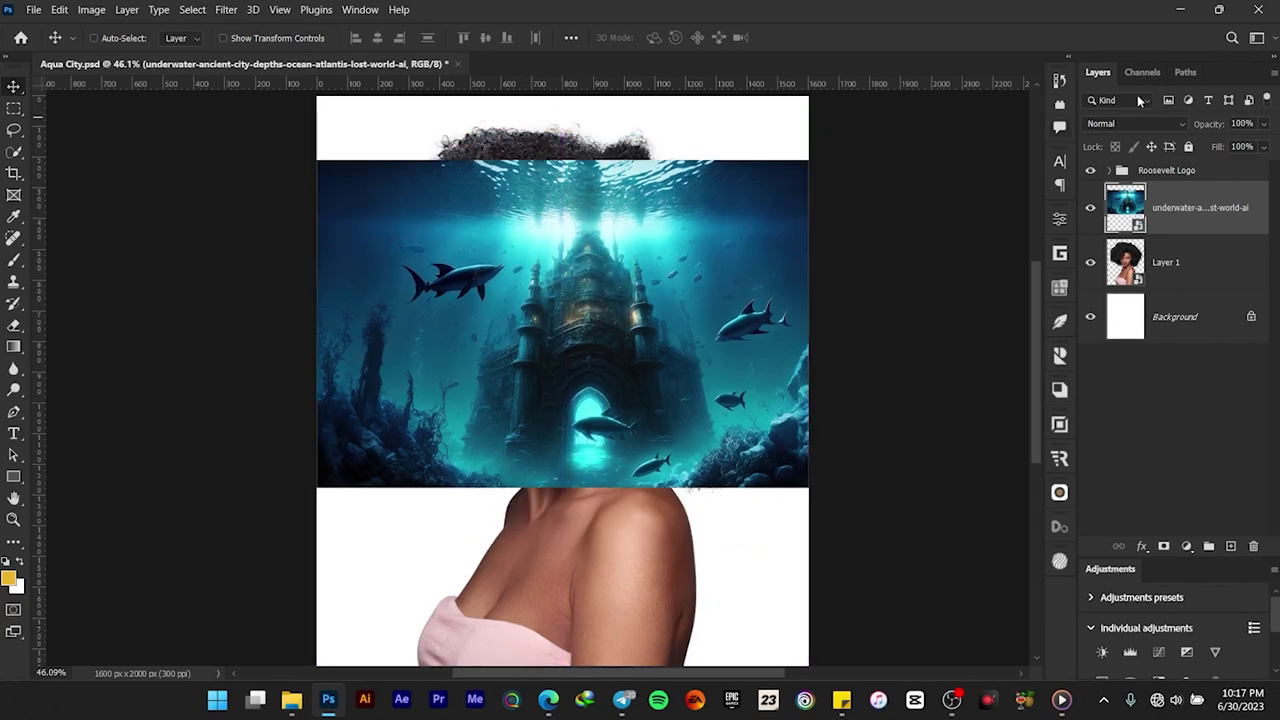
- Set the underwater image's opacity to 66% and enlarge it proportionally to cover the woman's hair
{"action": "mouse_move", "coordinate": [1208, 125]}
{"action": "left_mouse_down"}
{"action": "mouse_move", "coordinate": [1195, 126]}
{"action": "mouse_move", "coordinate": [1212, 126]}
{"action": "left_mouse_up"}
{"action": "key", "text": "ctrl+t"}
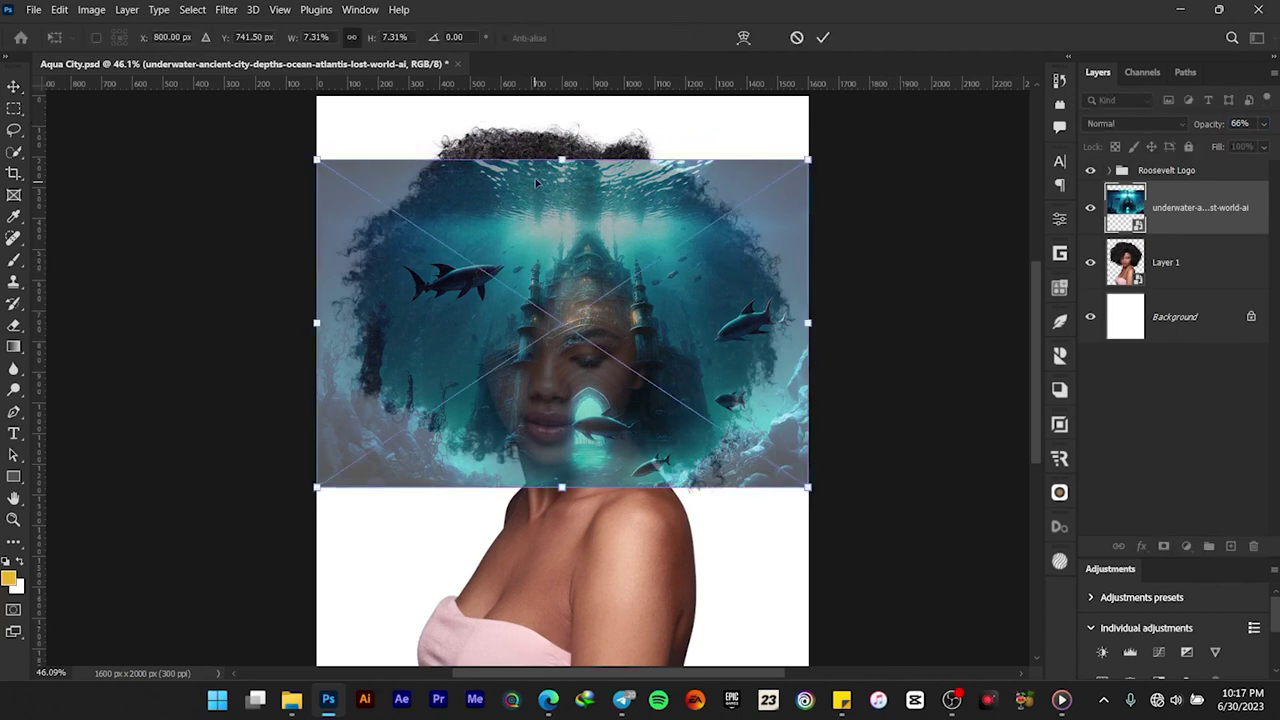
{"action": "left_click_drag", "start_coordinate": [563, 157], "coordinate": [569, 126]}
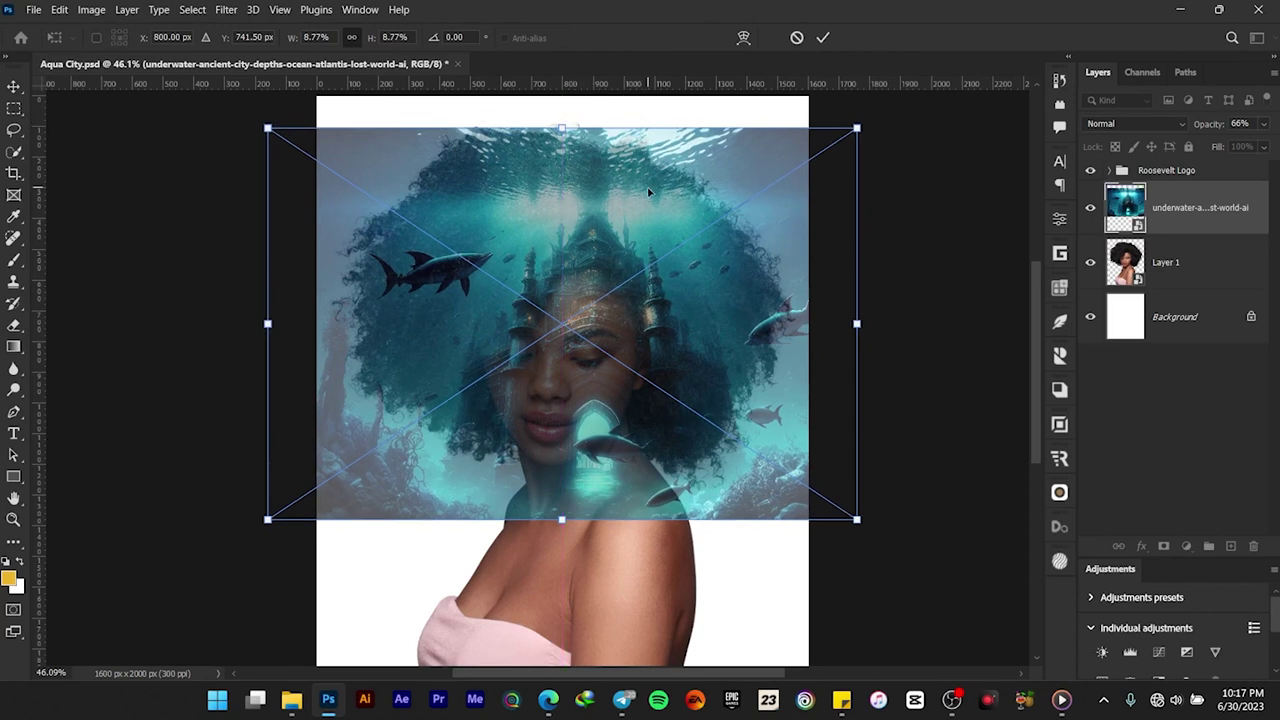
{"action": "left_click_drag", "start_coordinate": [658, 193], "coordinate": [654, 195]}
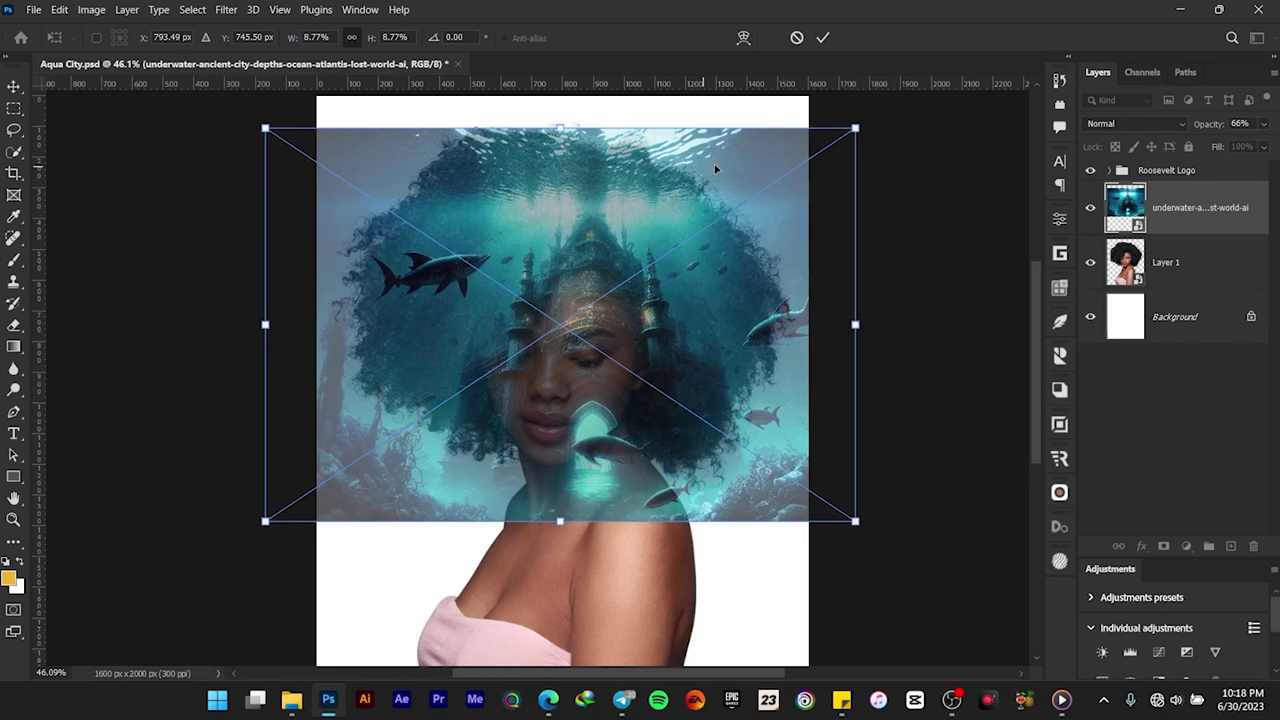
{"action": "left_click_drag", "start_coordinate": [857, 127], "coordinate": [851, 129]}
{"action": "key", "text": "Return"}
- Nudge the underwater image vertically until its upper edge lines up with the top of the hair
{"action": "key", "text": "Up"}
{"action": "key", "text": "Up"}
{"action": "key", "text": "Up"}
{"action": "key", "text": "Up"}
{"action": "key", "text": "Up"}
{"action": "key", "text": "Up"}
{"action": "key", "text": "Up"}
{"action": "key", "text": "Up"}
{"action": "key", "text": "Up"}
{"action": "key", "text": "Up"}
{"action": "key", "text": "Up"}
{"action": "key", "text": "Up"}
{"action": "key", "text": "Up"}
{"action": "key", "text": "Up"}
{"action": "key", "text": "Up"}
{"action": "key", "text": "Up"}
{"action": "key", "text": "Up"}
{"action": "key", "text": "Up"}
{"action": "key", "text": "Up"}
{"action": "key", "text": "Up"}
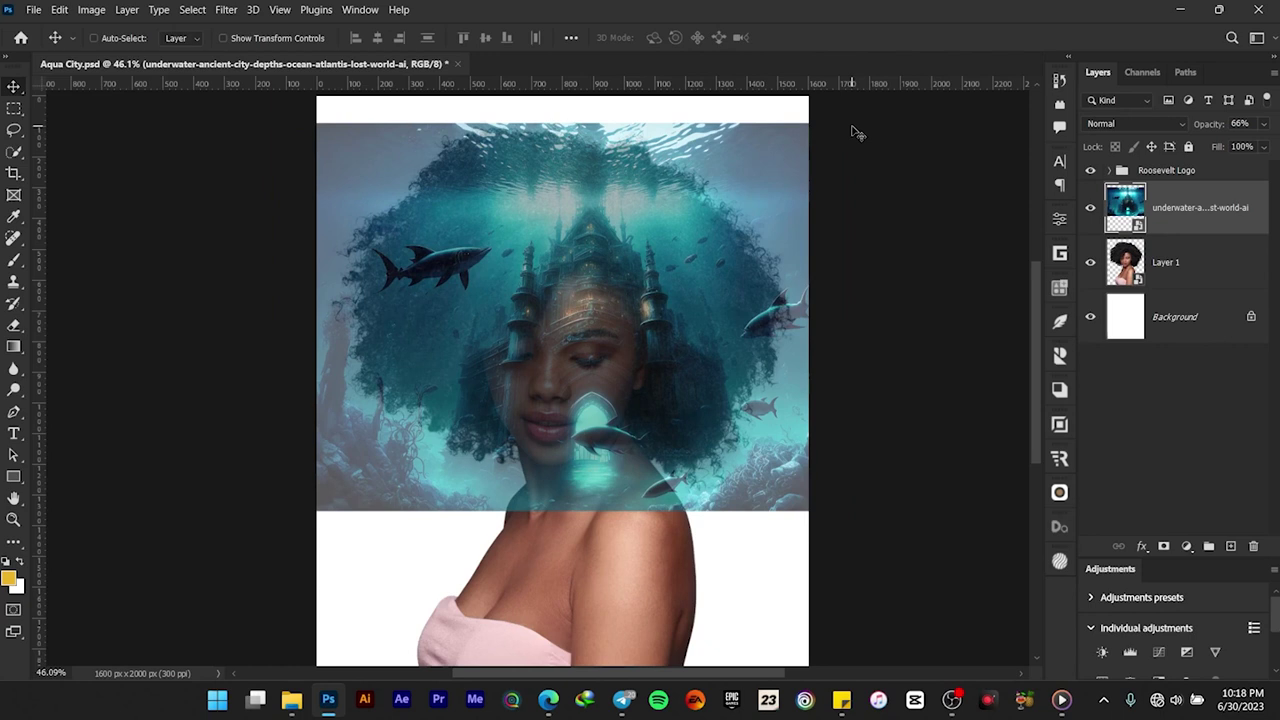
{"action": "key", "text": "Up"}
{"action": "key", "text": "Up"}
{"action": "key", "text": "Up"}
{"action": "key", "text": "Up"}
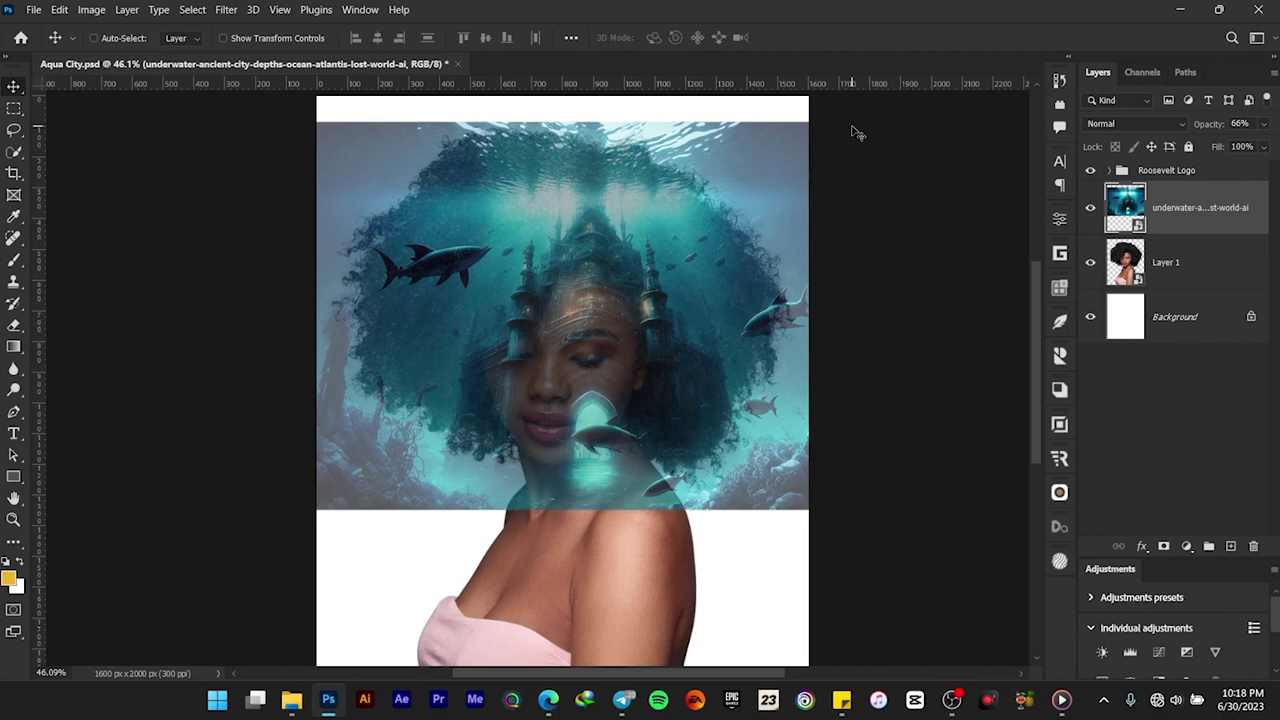
{"action": "key", "text": "Down"}
{"action": "key", "text": "Down"}
{"action": "key", "text": "Down"}
{"action": "key", "text": "Down"}
{"action": "key", "text": "Down"}
{"action": "key", "text": "Down"}
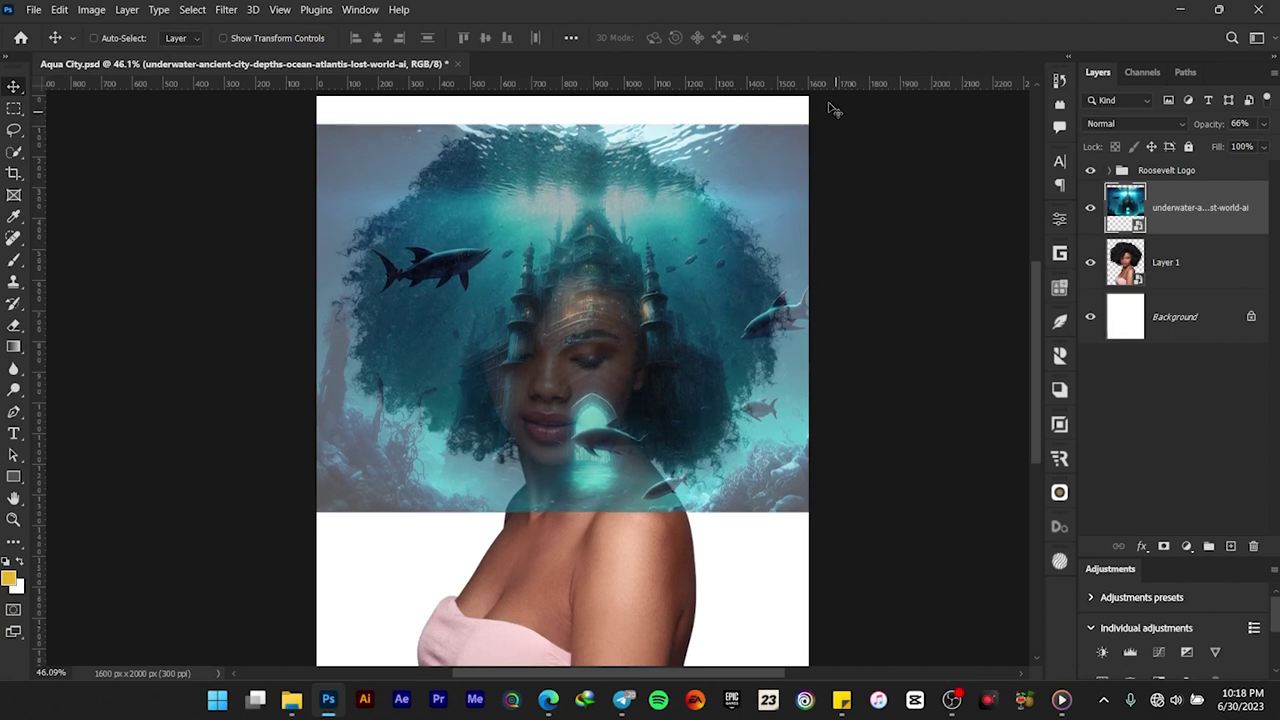
{"action": "key", "text": "Down"}
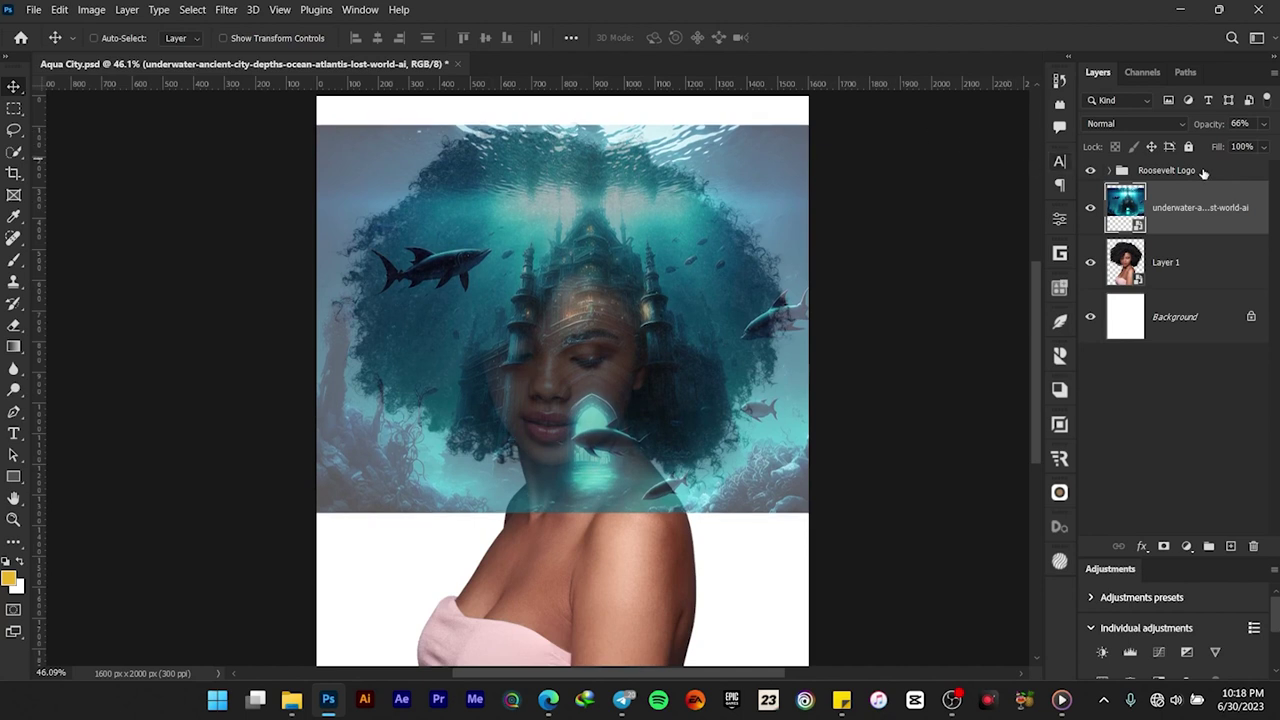
- Restore the underwater image layer to 100% opacity and set its blend mode to Linear Dodge (Add)
{"action": "key", "text": "0"}
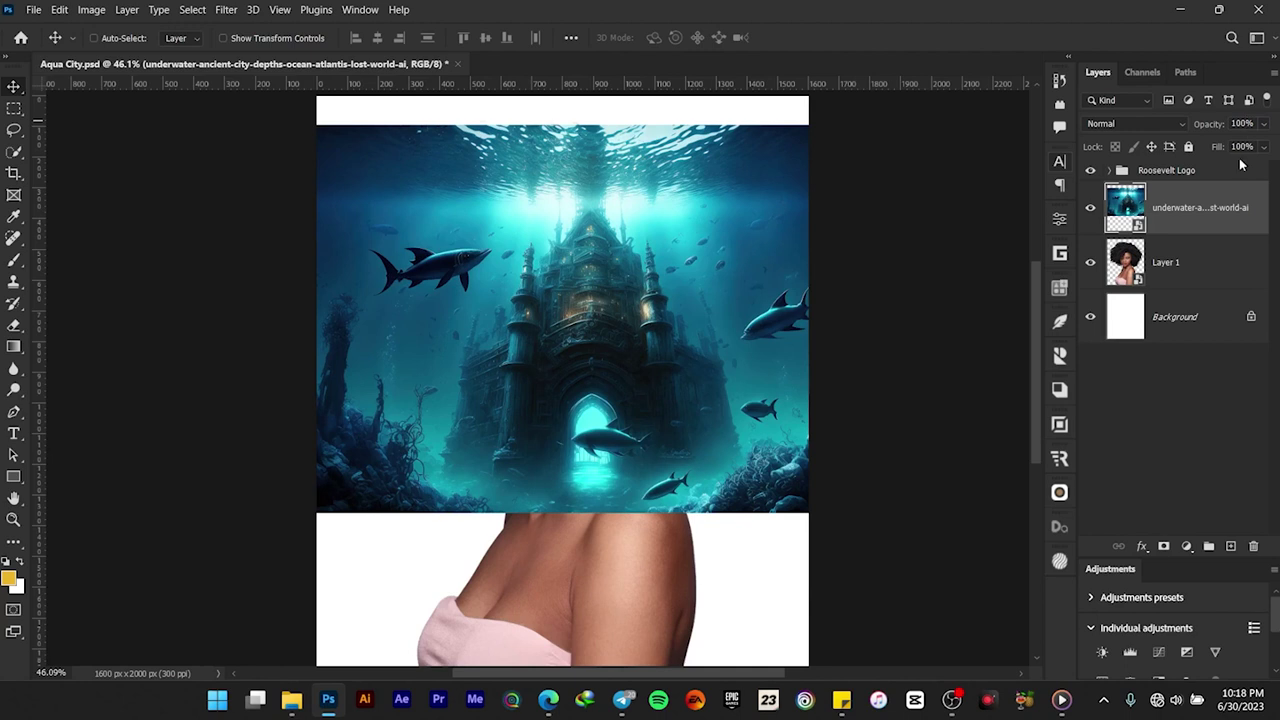
{"action": "left_click", "coordinate": [1138, 125]}
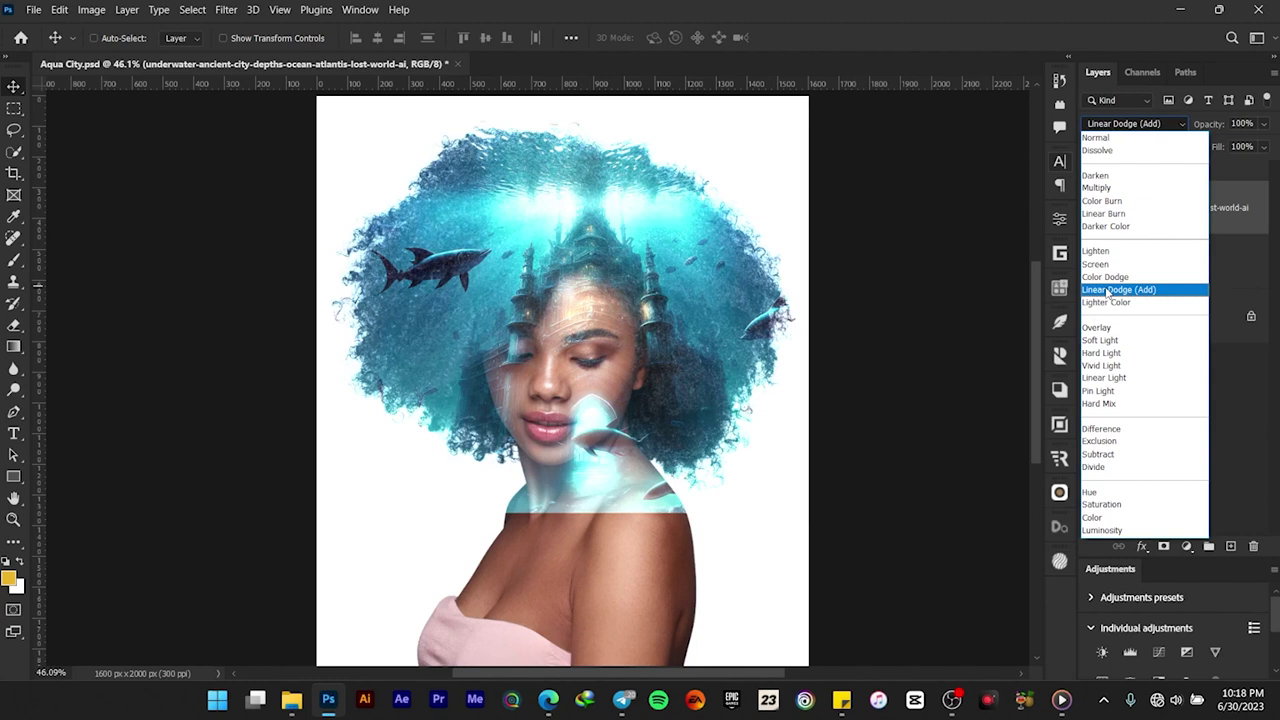
{"action": "left_click", "coordinate": [1107, 290]}
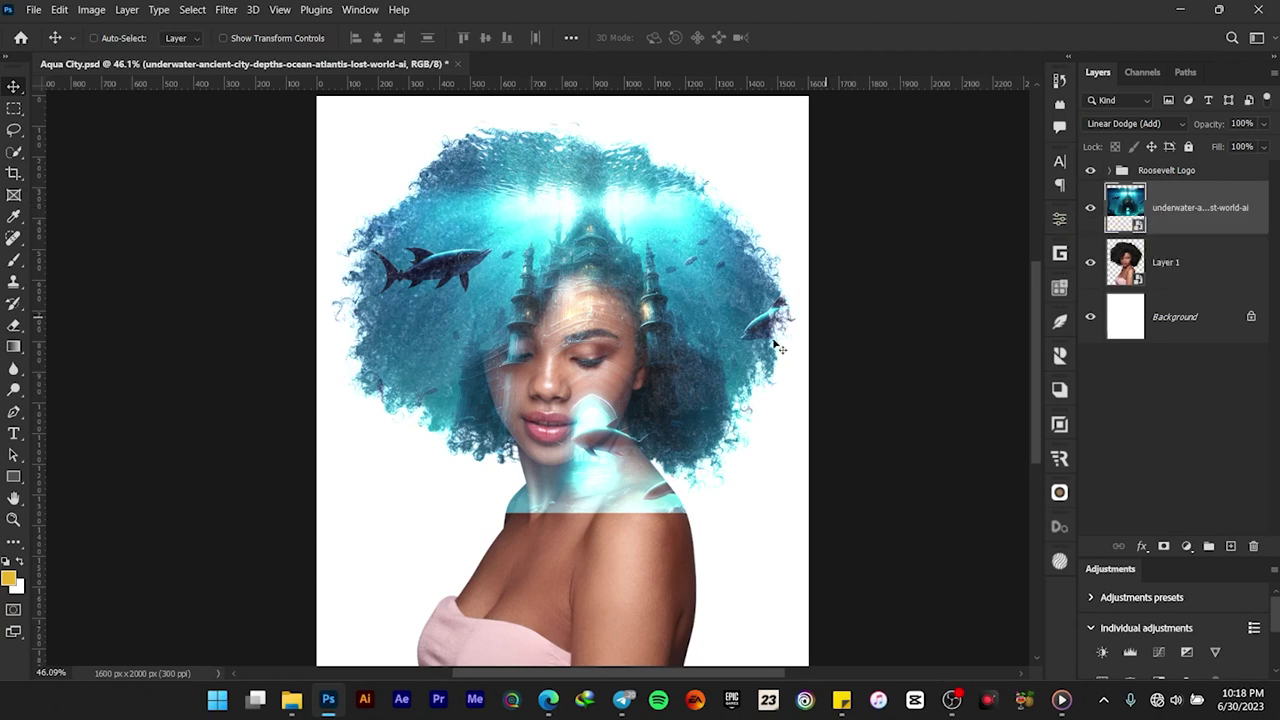
- Add a white layer mask to the underwater image layer and clip it to the woman's layer
{"action": "scroll", "coordinate": [625, 420], "scroll_direction": "up", "scroll_amount": 3}
{"action": "scroll", "coordinate": [625, 420], "scroll_direction": "up", "scroll_amount": 1}
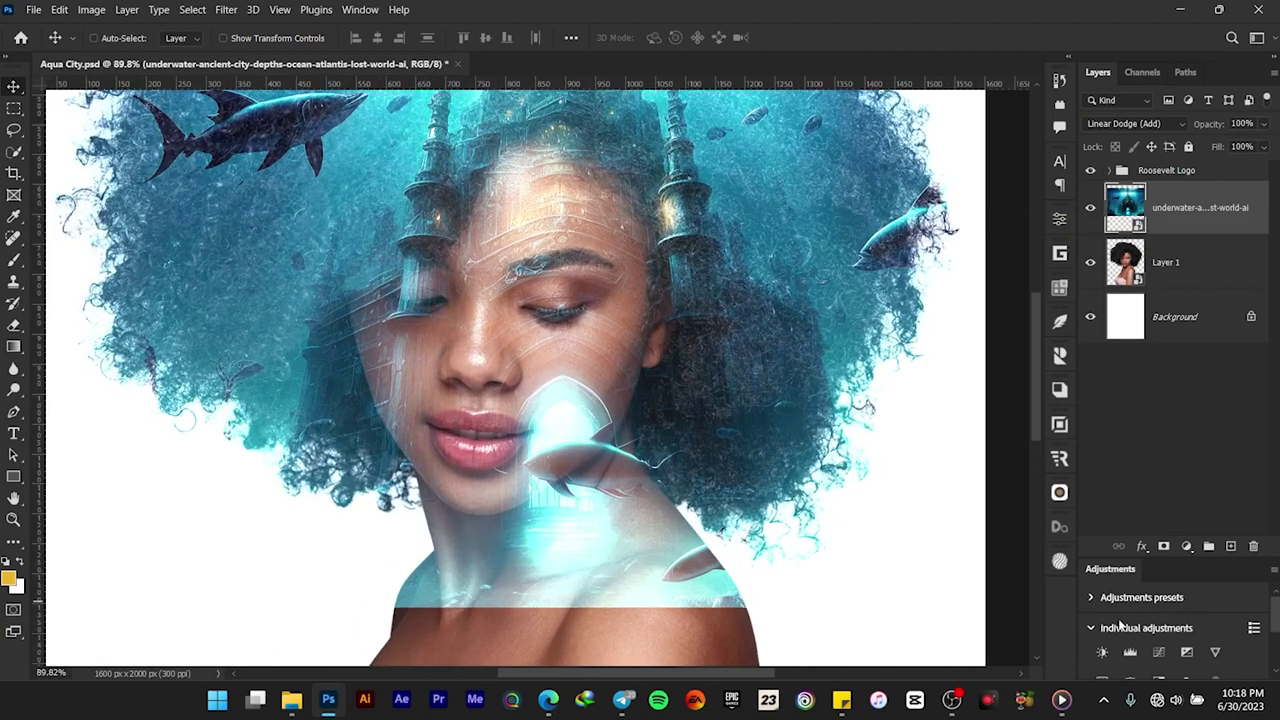
{"action": "left_click", "coordinate": [1163, 547]}
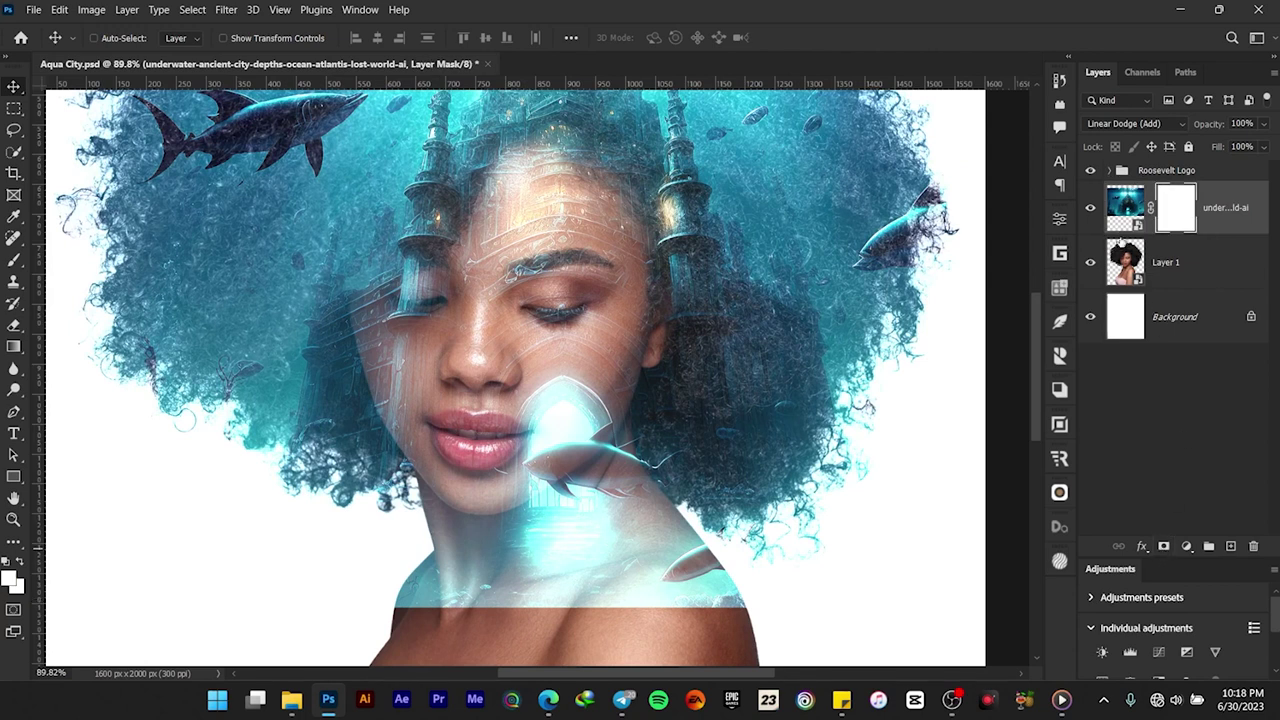
{"action": "scroll", "coordinate": [662, 340], "scroll_direction": "down", "scroll_amount": 4}
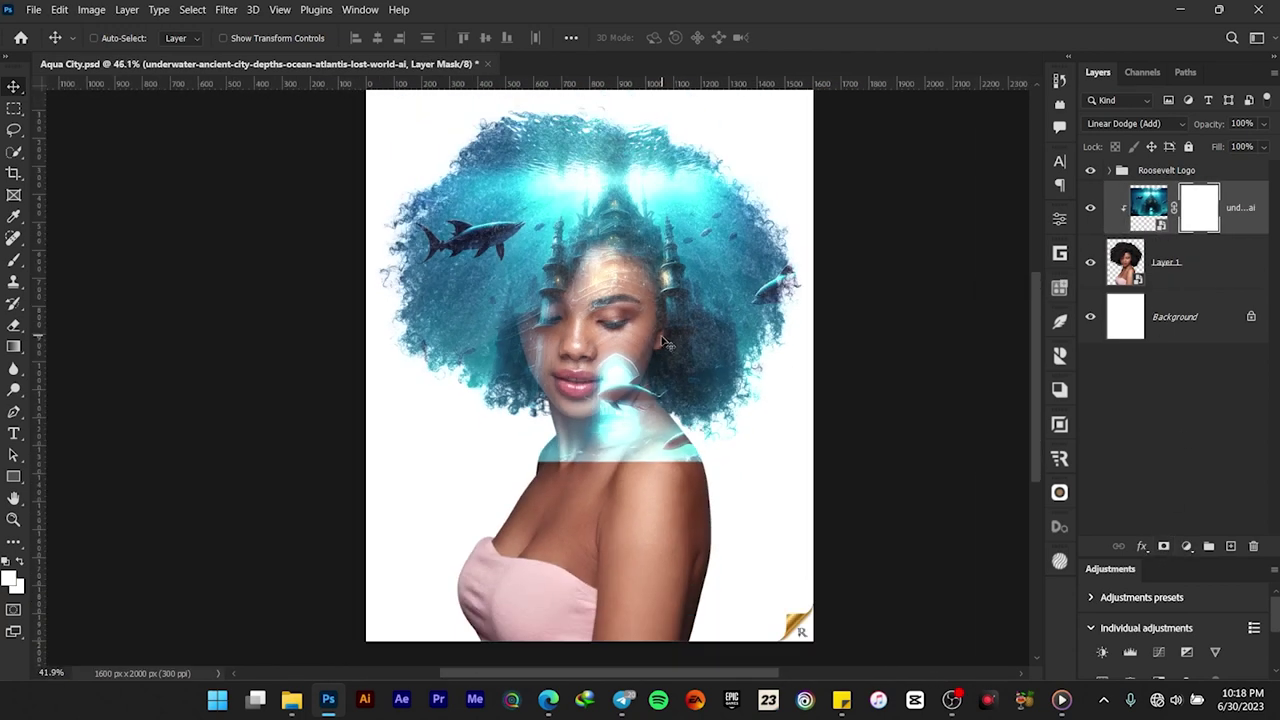
- Lower the underwater image layer's opacity to 27%
{"action": "scroll", "coordinate": [628, 315], "scroll_direction": "up", "scroll_amount": 4}
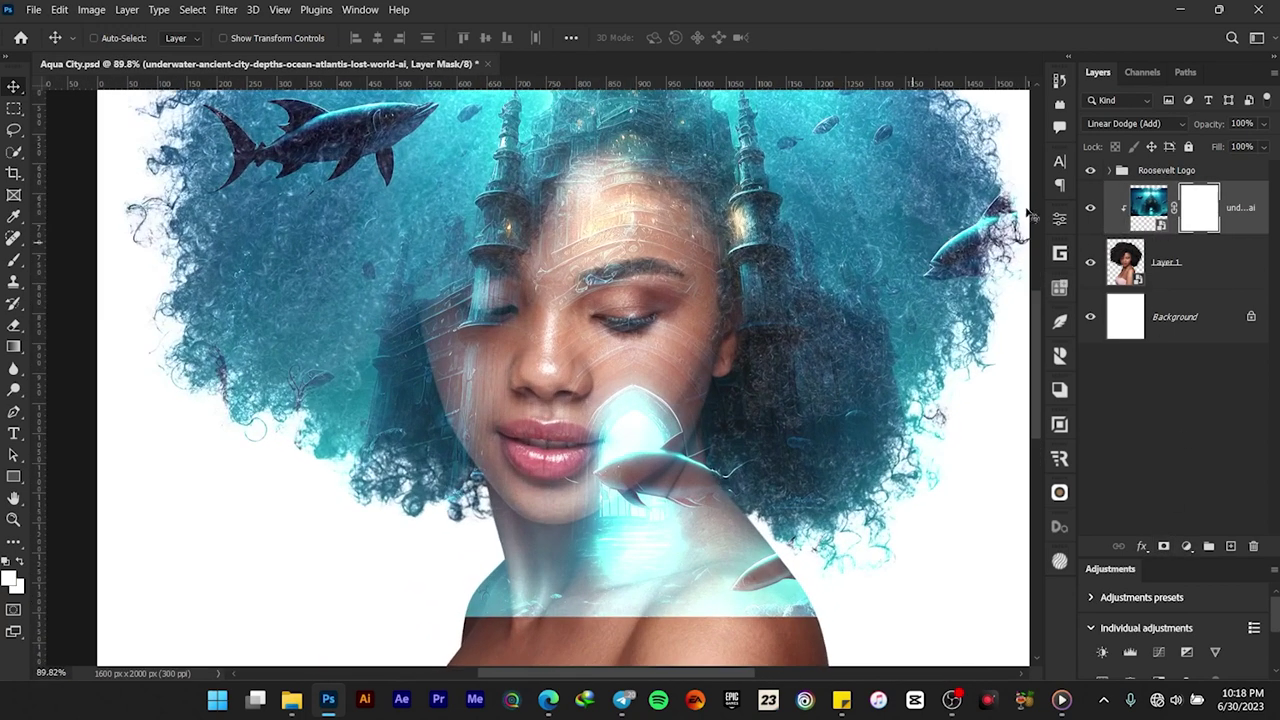
{"action": "scroll", "coordinate": [627, 245], "scroll_direction": "up", "scroll_amount": 1}
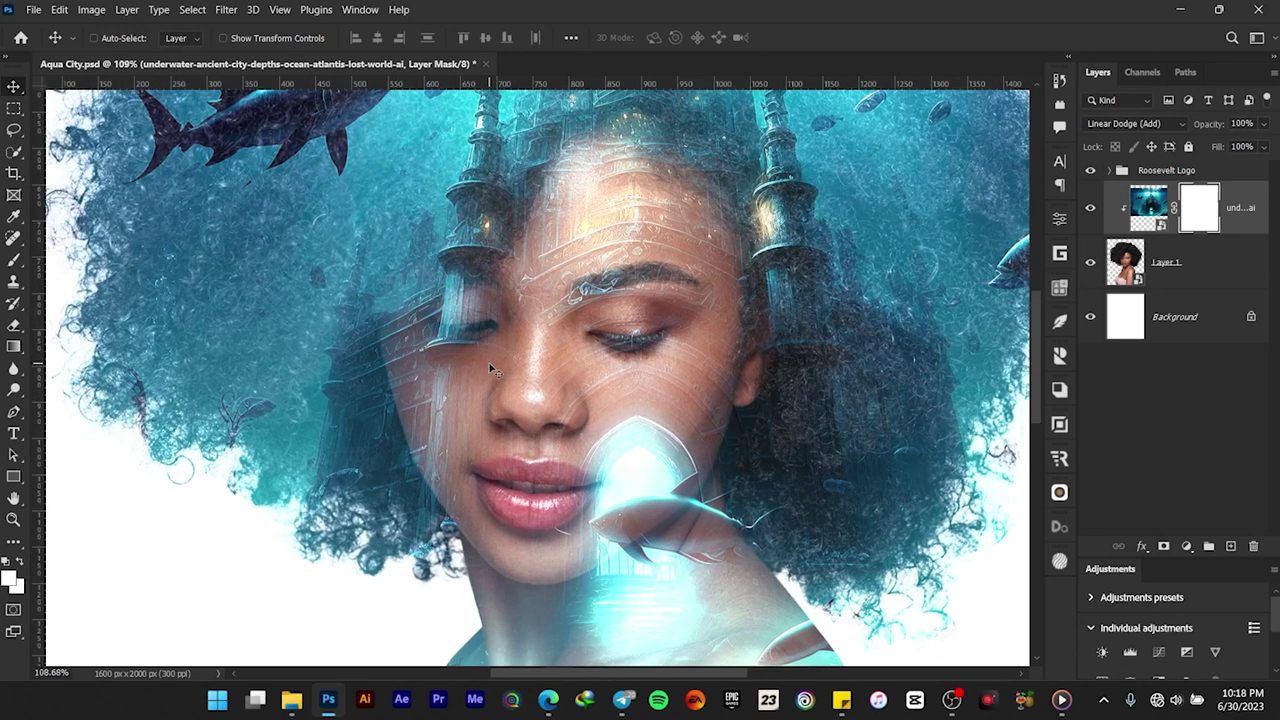
{"action": "mouse_move", "coordinate": [1214, 128]}
{"action": "left_mouse_down"}
{"action": "mouse_move", "coordinate": [1192, 124]}
{"action": "mouse_move", "coordinate": [1206, 124]}
{"action": "left_mouse_up"}
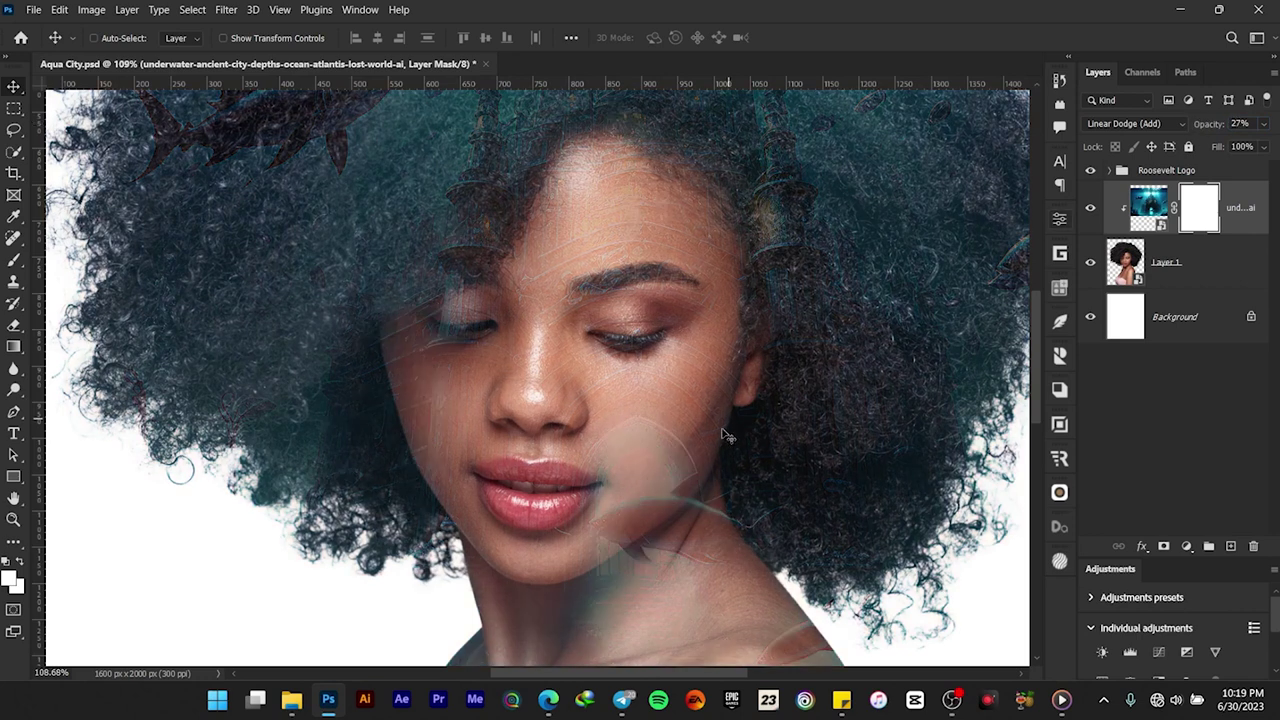
- Paint black on the underwater layer's mask with a soft 150 px brush to hide the image over the shoulders and lower neck
{"action": "scroll", "coordinate": [690, 460], "scroll_direction": "up", "scroll_amount": 1}
{"action": "scroll", "coordinate": [543, 423], "scroll_direction": "down", "scroll_amount": 3}
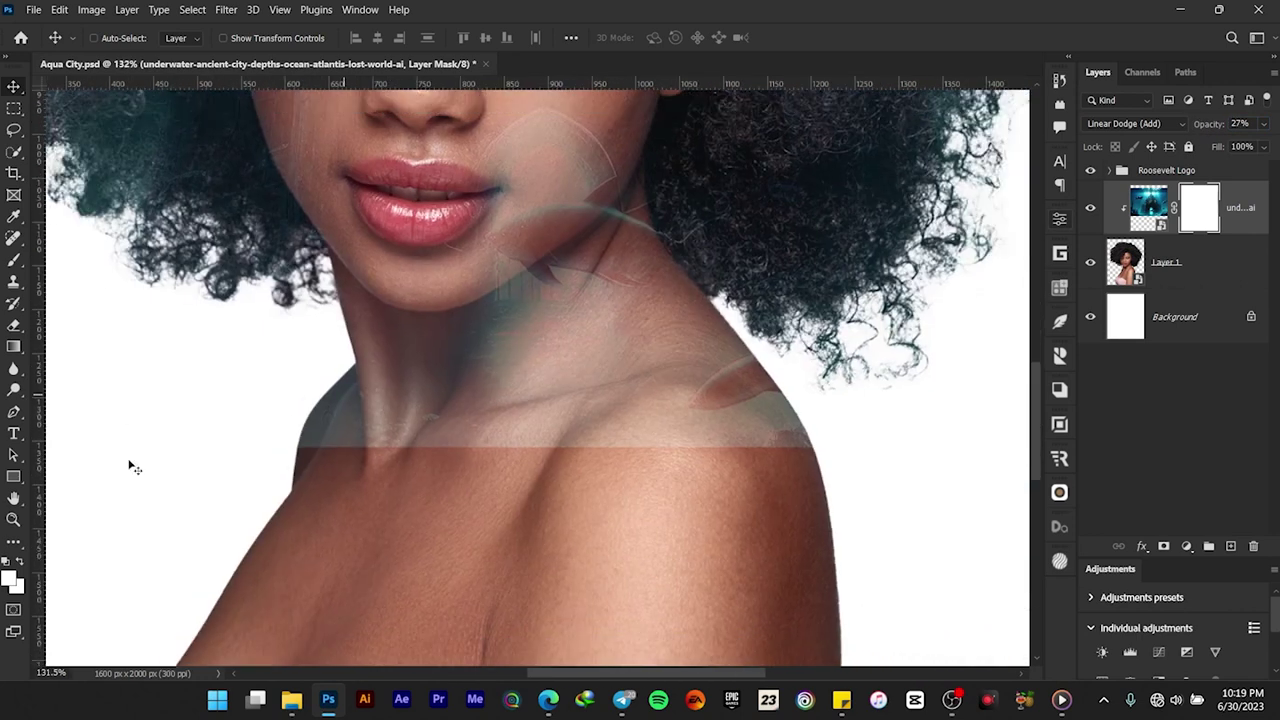
{"action": "left_click", "coordinate": [19, 563]}
{"action": "left_click", "coordinate": [13, 261]}
{"action": "key", "text": "bracketright"}
{"action": "key", "text": "bracketright"}
{"action": "key", "text": "bracketright"}
{"action": "key", "text": "bracketright"}
{"action": "key", "text": "bracketright"}
{"action": "key", "text": "bracketright"}
{"action": "key", "text": "bracketright"}
{"action": "key", "text": "bracketright"}
{"action": "key", "text": "bracketright"}
{"action": "key", "text": "bracketright"}
{"action": "key", "text": "bracketright"}
{"action": "key", "text": "bracketright"}
{"action": "mouse_move", "coordinate": [780, 443]}
{"action": "left_mouse_down"}
{"action": "mouse_move", "coordinate": [652, 440]}
{"action": "mouse_move", "coordinate": [766, 416]}
{"action": "mouse_move", "coordinate": [425, 440]}
{"action": "mouse_move", "coordinate": [435, 431]}
{"action": "mouse_move", "coordinate": [365, 408]}
{"action": "mouse_move", "coordinate": [400, 378]}
{"action": "mouse_move", "coordinate": [407, 312]}
{"action": "mouse_move", "coordinate": [489, 265]}
{"action": "mouse_move", "coordinate": [542, 367]}
{"action": "mouse_move", "coordinate": [525, 387]}
{"action": "mouse_move", "coordinate": [461, 379]}
{"action": "mouse_move", "coordinate": [526, 400]}
{"action": "left_mouse_up"}
{"action": "left_click_drag", "start_coordinate": [638, 385], "coordinate": [603, 523]}
- Mask the underwater image off the neck, jaw, mouth area and both cheeks with the brush reduced to 80 px
{"action": "scroll", "coordinate": [660, 554], "scroll_direction": "up", "scroll_amount": 4}
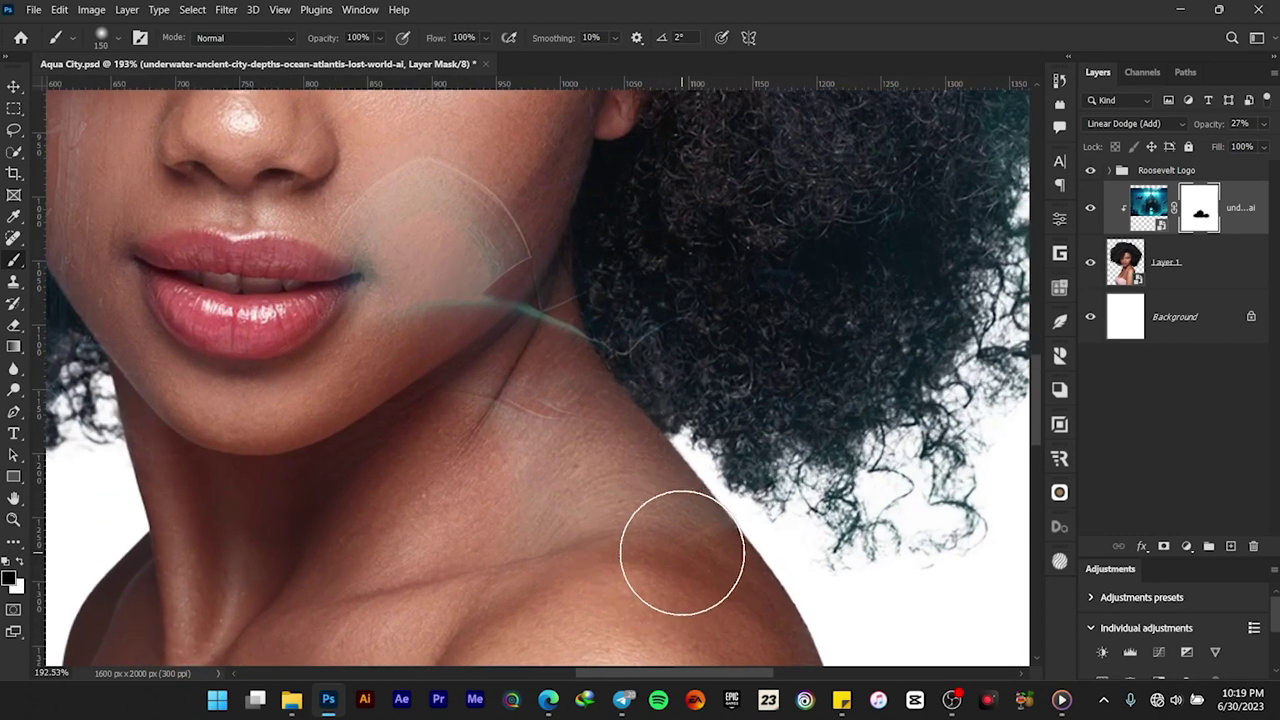
{"action": "key", "text": "bracketleft"}
{"action": "key", "text": "bracketleft"}
{"action": "key", "text": "bracketleft"}
{"action": "key", "text": "bracketleft"}
{"action": "mouse_move", "coordinate": [642, 472]}
{"action": "left_mouse_down"}
{"action": "mouse_move", "coordinate": [500, 280]}
{"action": "mouse_move", "coordinate": [531, 414]}
{"action": "mouse_move", "coordinate": [380, 391]}
{"action": "mouse_move", "coordinate": [432, 502]}
{"action": "mouse_move", "coordinate": [537, 524]}
{"action": "mouse_move", "coordinate": [491, 581]}
{"action": "mouse_move", "coordinate": [531, 540]}
{"action": "mouse_move", "coordinate": [515, 395]}
{"action": "left_mouse_up"}
{"action": "mouse_move", "coordinate": [438, 330]}
{"action": "left_mouse_down"}
{"action": "mouse_move", "coordinate": [537, 403]}
{"action": "mouse_move", "coordinate": [635, 508]}
{"action": "left_mouse_up"}
{"action": "mouse_move", "coordinate": [567, 441]}
{"action": "left_mouse_down"}
{"action": "mouse_move", "coordinate": [499, 487]}
{"action": "mouse_move", "coordinate": [678, 458]}
{"action": "mouse_move", "coordinate": [726, 346]}
{"action": "mouse_move", "coordinate": [733, 457]}
{"action": "left_mouse_up"}
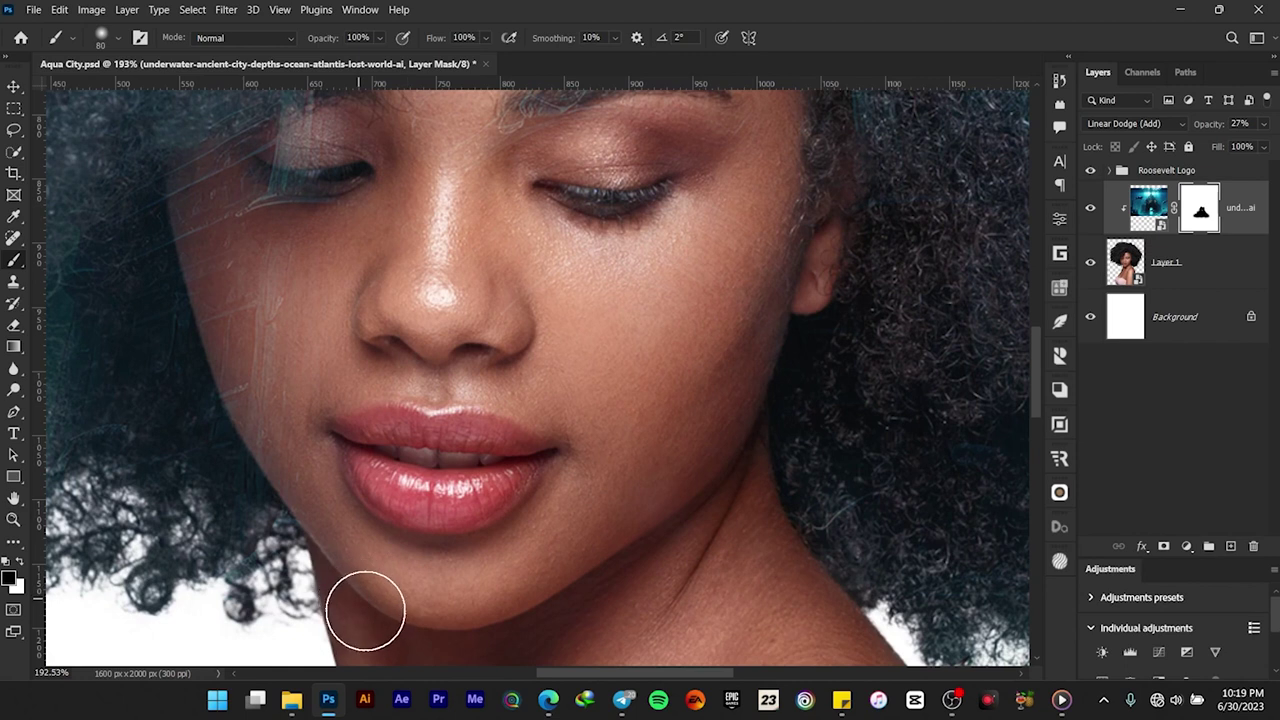
{"action": "mouse_move", "coordinate": [326, 479]}
{"action": "left_mouse_down"}
{"action": "mouse_move", "coordinate": [253, 388]}
{"action": "mouse_move", "coordinate": [253, 377]}
{"action": "mouse_move", "coordinate": [282, 404]}
{"action": "mouse_move", "coordinate": [232, 234]}
{"action": "mouse_move", "coordinate": [281, 244]}
{"action": "mouse_move", "coordinate": [339, 346]}
{"action": "mouse_move", "coordinate": [367, 357]}
{"action": "left_mouse_up"}
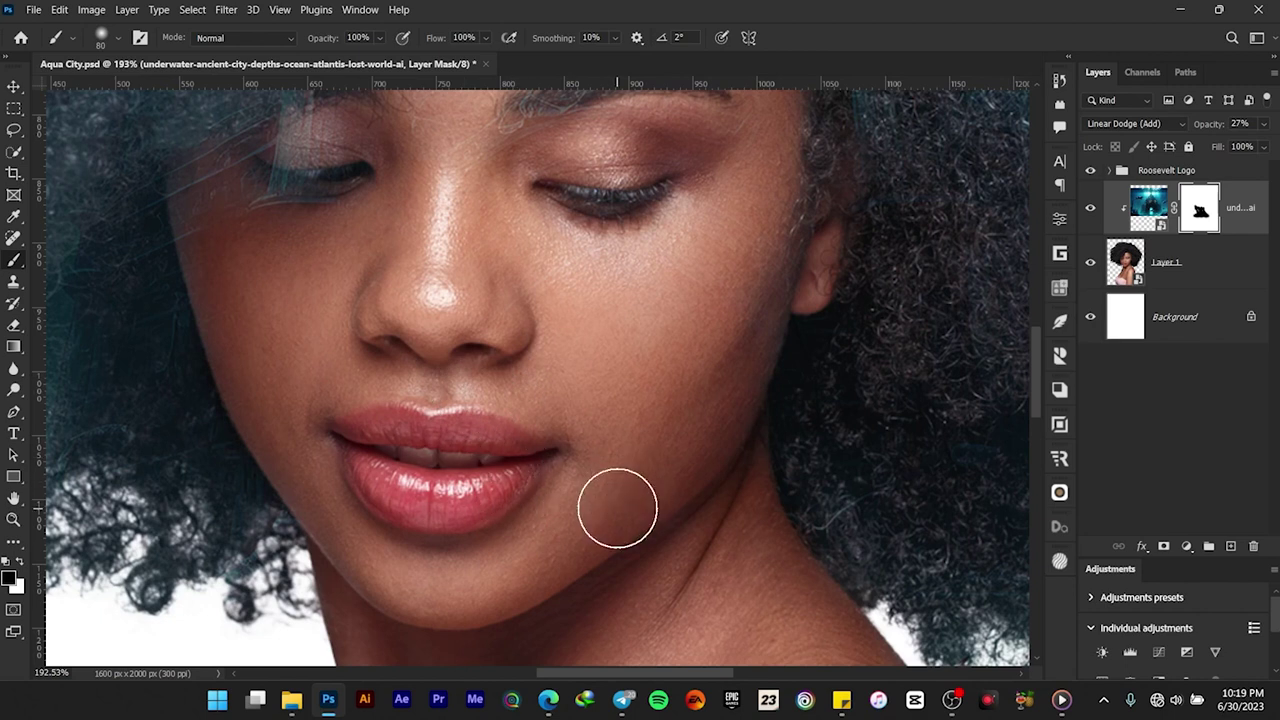
- Refine the mask along the jaw edge and the visible ear, reducing the brush to 25 px for the fine areas
{"action": "key", "text": "bracketright"}
{"action": "key", "text": "bracketright"}
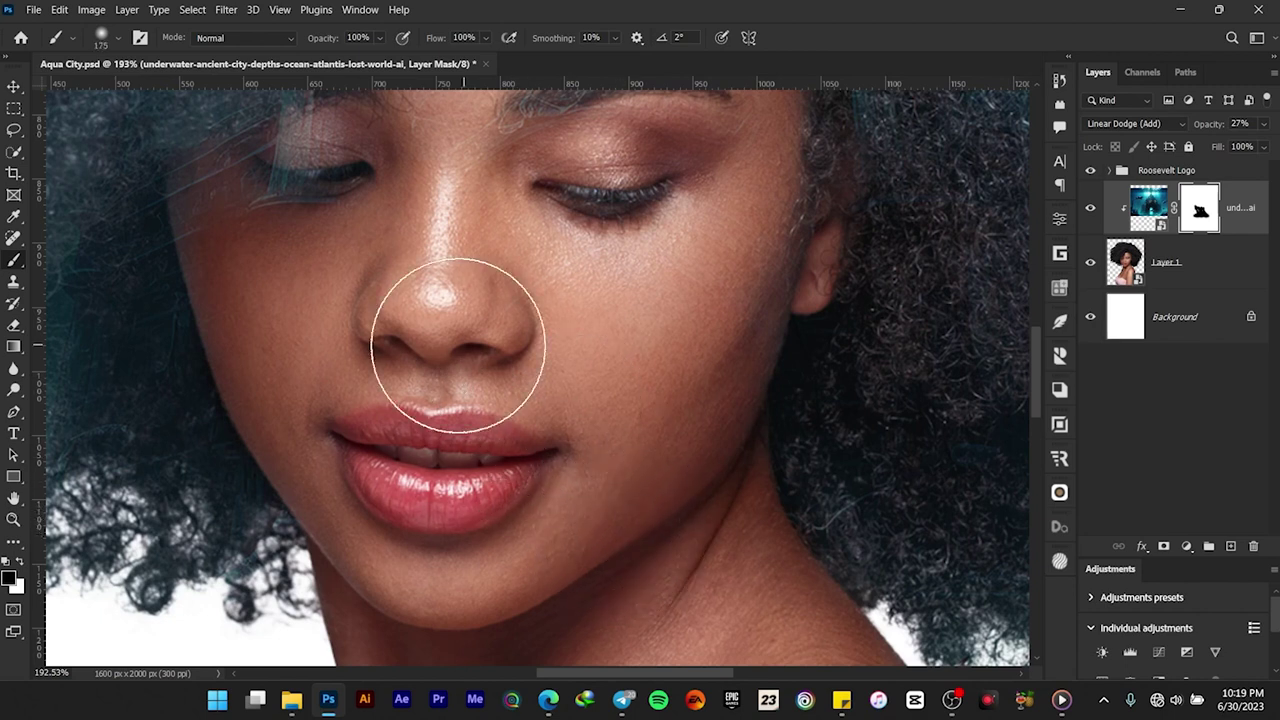
{"action": "key", "text": "bracketleft"}
{"action": "key", "text": "bracketleft"}
{"action": "key", "text": "bracketleft"}
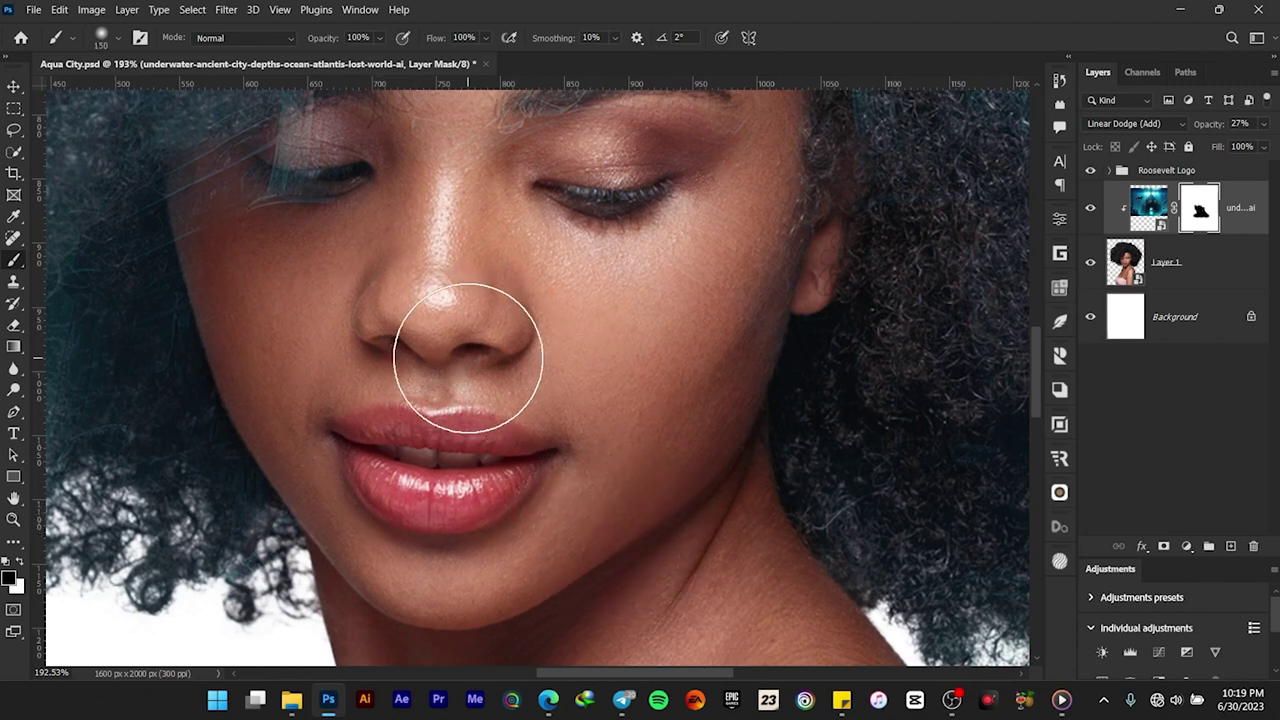
{"action": "left_click_drag", "start_coordinate": [620, 307], "coordinate": [457, 494]}
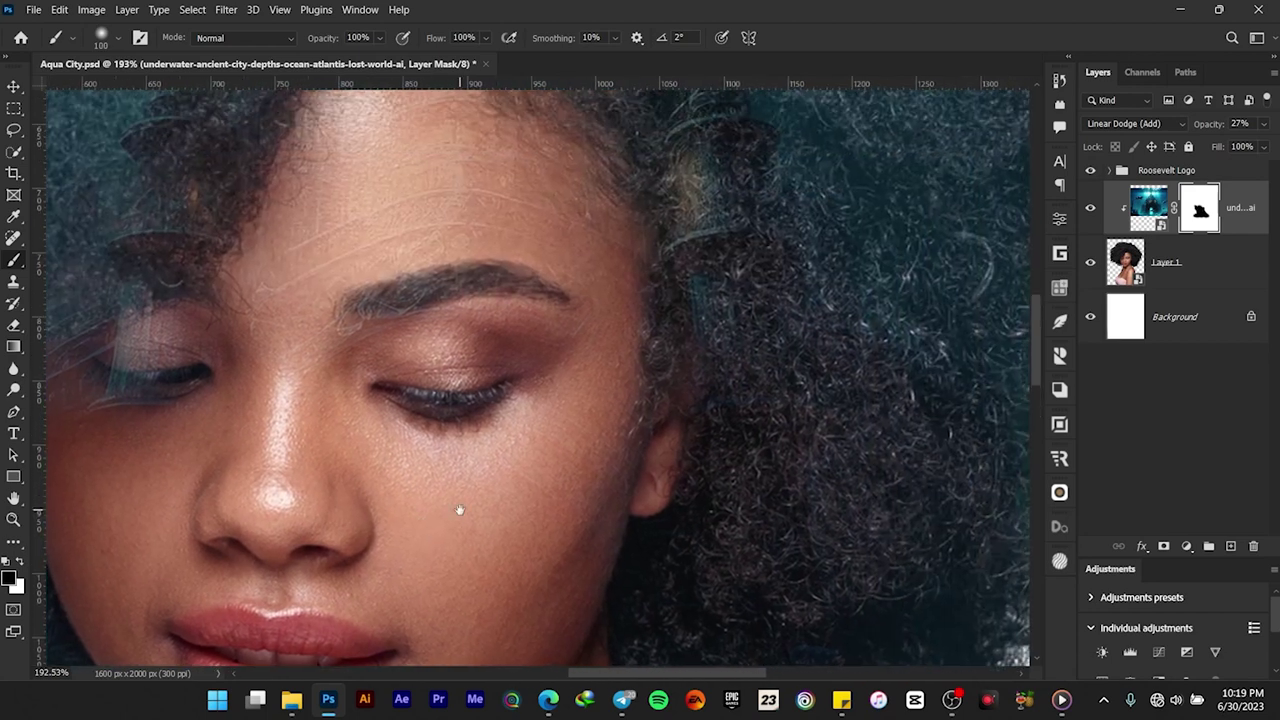
{"action": "mouse_move", "coordinate": [543, 514]}
{"action": "left_mouse_down"}
{"action": "mouse_move", "coordinate": [560, 457]}
{"action": "mouse_move", "coordinate": [585, 462]}
{"action": "left_mouse_up"}
{"action": "scroll", "coordinate": [648, 372], "scroll_direction": "up", "scroll_amount": 2}
{"action": "key", "text": "bracketleft"}
{"action": "key", "text": "bracketleft"}
{"action": "key", "text": "bracketleft"}
{"action": "key", "text": "bracketleft"}
{"action": "key", "text": "bracketleft"}
{"action": "key", "text": "bracketleft"}
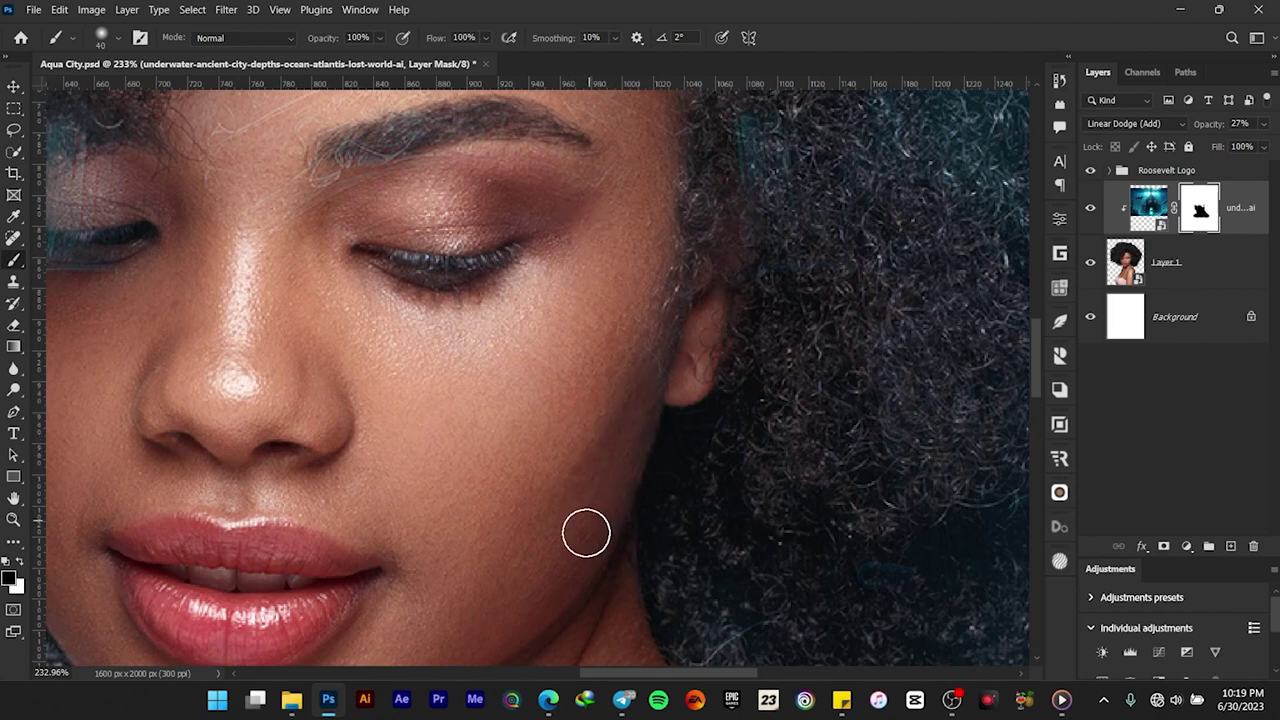
{"action": "key", "text": "bracketleft"}
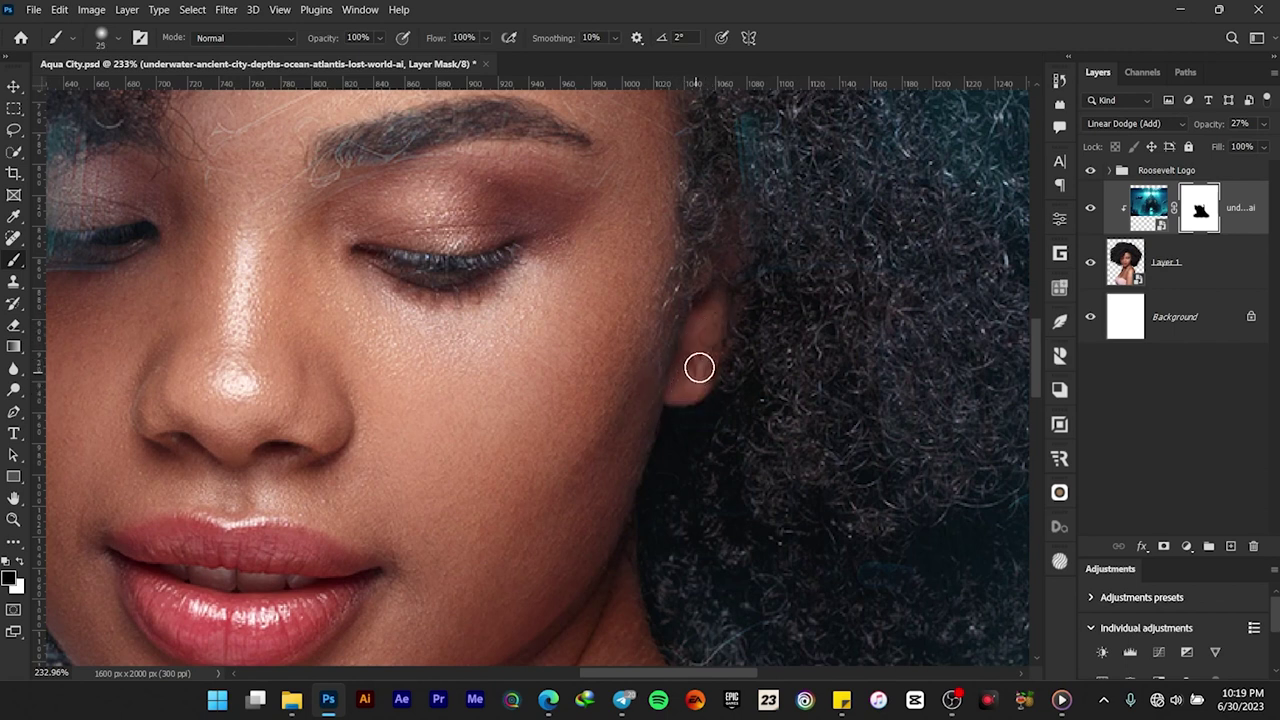
- Mask the underwater image off the temple, hairline, forehead and eyebrow, using a 45 px brush for edges and 90 px for larger skin areas
{"action": "mouse_move", "coordinate": [540, 341]}
{"action": "left_mouse_down"}
{"action": "mouse_move", "coordinate": [726, 409]}
{"action": "mouse_move", "coordinate": [646, 400]}
{"action": "mouse_move", "coordinate": [541, 506]}
{"action": "mouse_move", "coordinate": [528, 547]}
{"action": "left_mouse_up"}
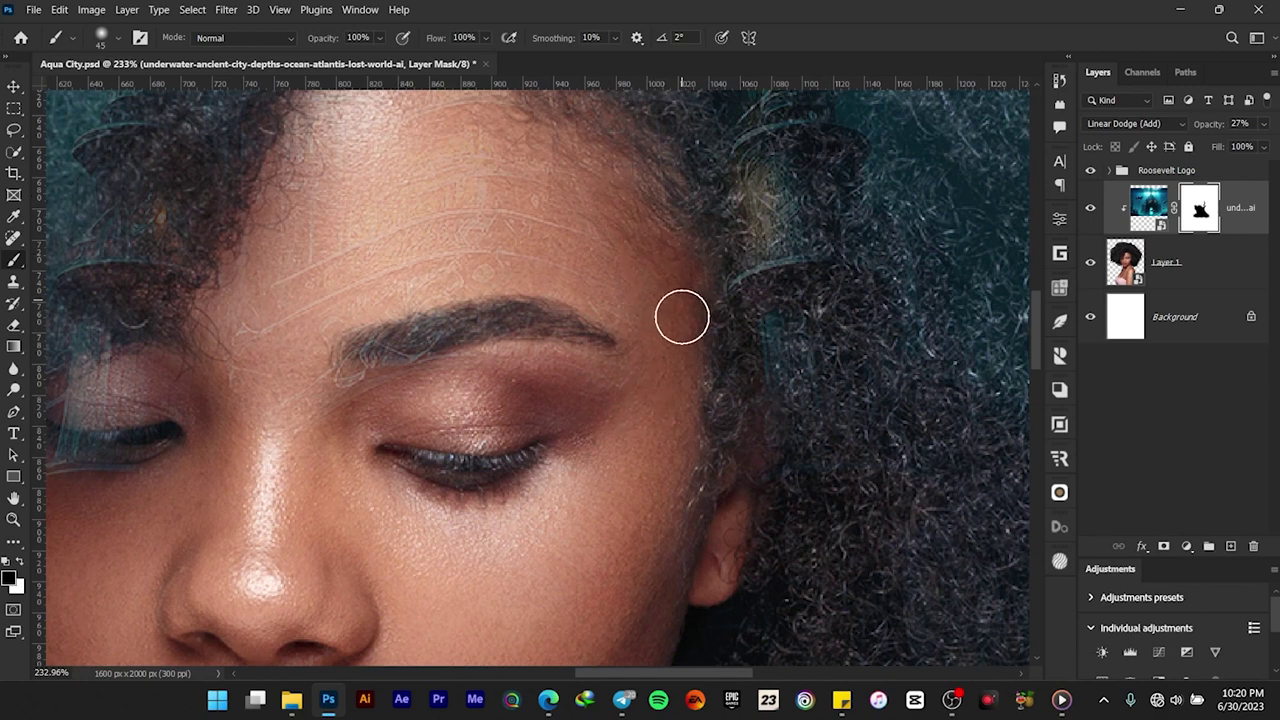
{"action": "scroll", "coordinate": [668, 421], "scroll_direction": "down", "scroll_amount": 5}
{"action": "scroll", "coordinate": [620, 289], "scroll_direction": "up", "scroll_amount": 5}
{"action": "left_click_drag", "start_coordinate": [592, 251], "coordinate": [672, 334]}
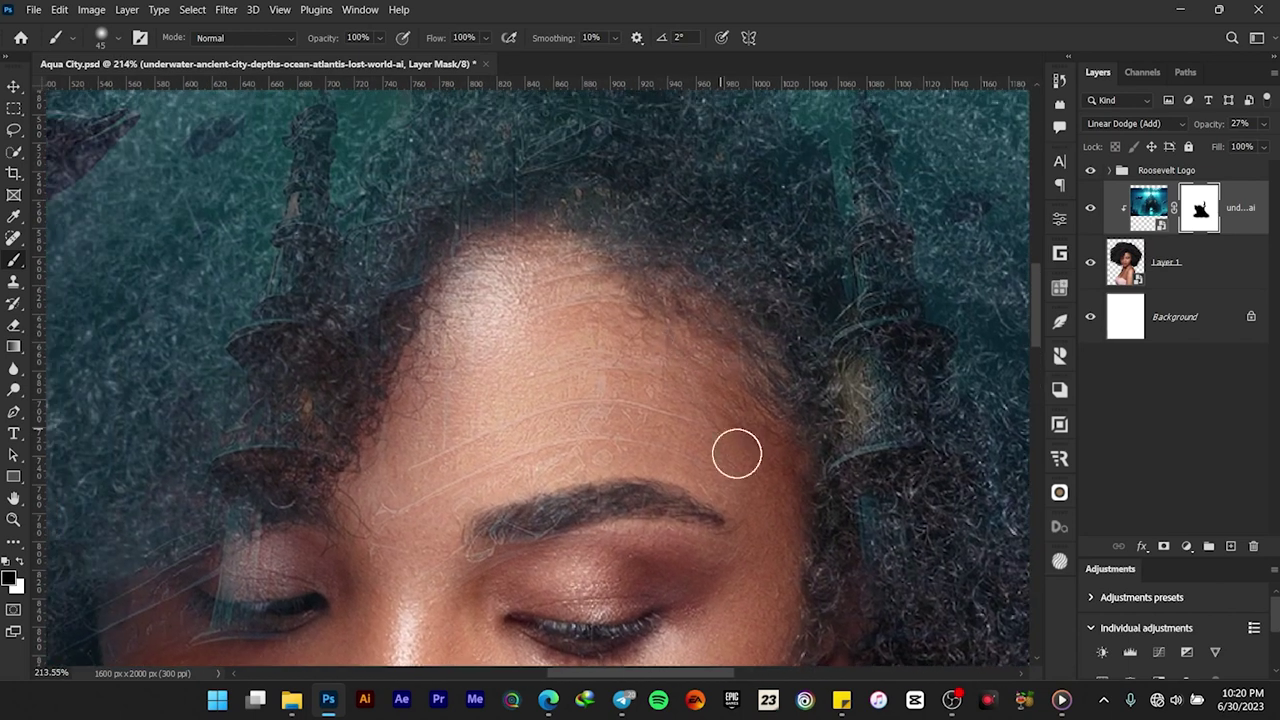
{"action": "mouse_move", "coordinate": [745, 390]}
{"action": "left_mouse_down"}
{"action": "mouse_move", "coordinate": [670, 300]}
{"action": "mouse_move", "coordinate": [571, 258]}
{"action": "mouse_move", "coordinate": [448, 340]}
{"action": "left_mouse_up"}
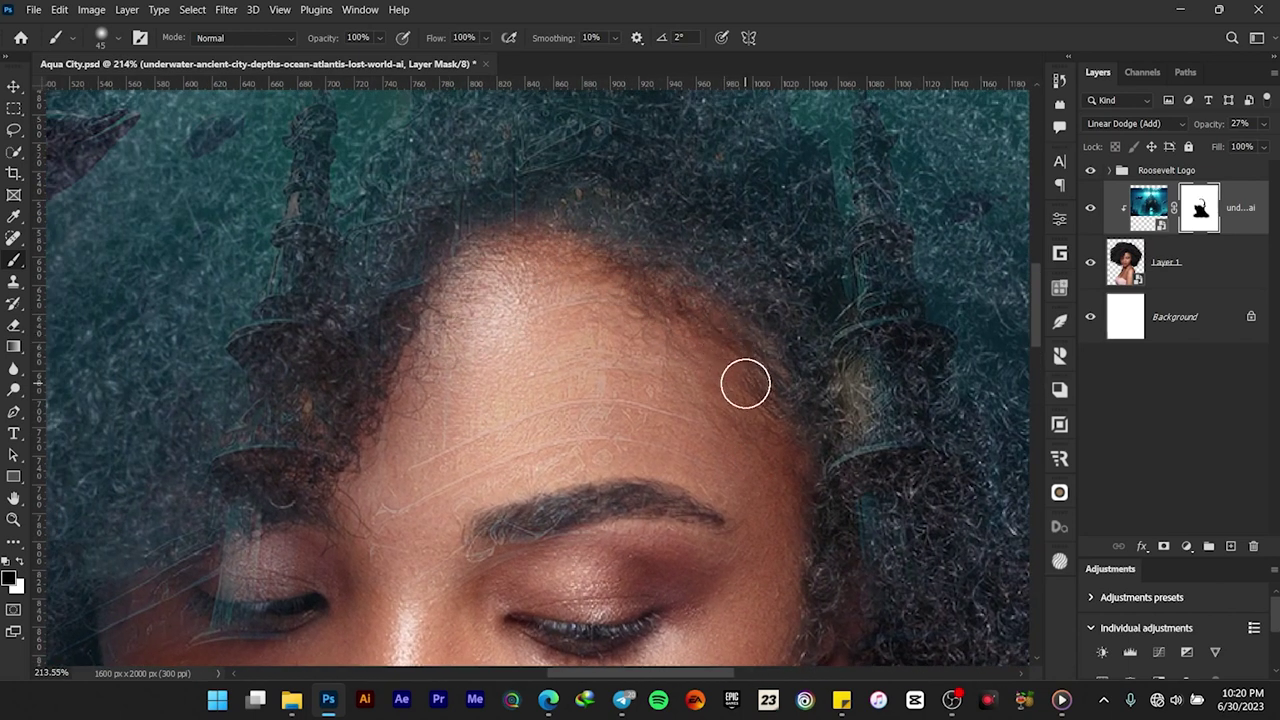
{"action": "mouse_move", "coordinate": [529, 250]}
{"action": "left_mouse_down"}
{"action": "mouse_move", "coordinate": [470, 264]}
{"action": "mouse_move", "coordinate": [436, 327]}
{"action": "mouse_move", "coordinate": [382, 484]}
{"action": "mouse_move", "coordinate": [383, 519]}
{"action": "mouse_move", "coordinate": [498, 334]}
{"action": "mouse_move", "coordinate": [601, 329]}
{"action": "mouse_move", "coordinate": [622, 353]}
{"action": "mouse_move", "coordinate": [631, 336]}
{"action": "mouse_move", "coordinate": [670, 388]}
{"action": "mouse_move", "coordinate": [578, 401]}
{"action": "mouse_move", "coordinate": [571, 373]}
{"action": "mouse_move", "coordinate": [531, 427]}
{"action": "mouse_move", "coordinate": [569, 429]}
{"action": "mouse_move", "coordinate": [551, 449]}
{"action": "mouse_move", "coordinate": [478, 474]}
{"action": "mouse_move", "coordinate": [638, 422]}
{"action": "mouse_move", "coordinate": [642, 497]}
{"action": "mouse_move", "coordinate": [664, 424]}
{"action": "mouse_move", "coordinate": [694, 441]}
{"action": "mouse_move", "coordinate": [686, 529]}
{"action": "mouse_move", "coordinate": [605, 556]}
{"action": "mouse_move", "coordinate": [515, 532]}
{"action": "mouse_move", "coordinate": [592, 503]}
{"action": "mouse_move", "coordinate": [581, 408]}
{"action": "left_mouse_up"}
{"action": "key", "text": "bracketright"}
{"action": "key", "text": "bracketright"}
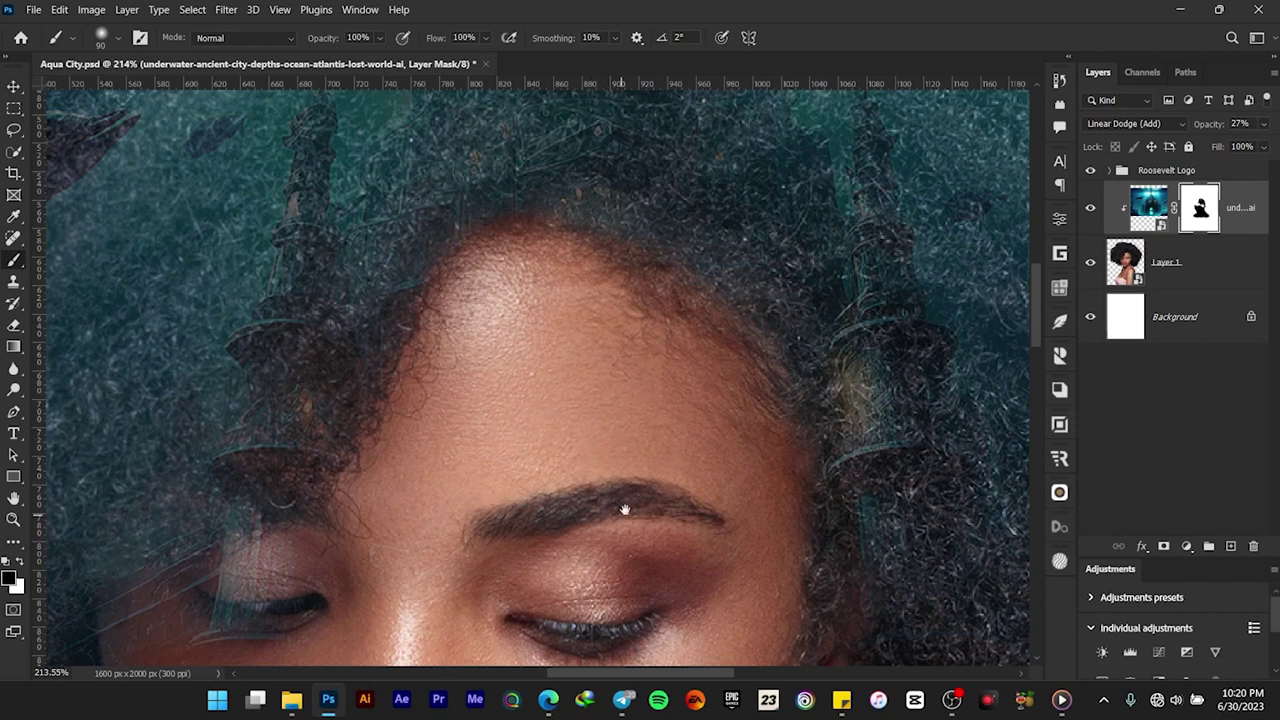
- Paint the underwater image out of the partly hair-covered eye and the cheek beside it with a 45 px brush
{"action": "left_click_drag", "start_coordinate": [624, 508], "coordinate": [674, 251]}
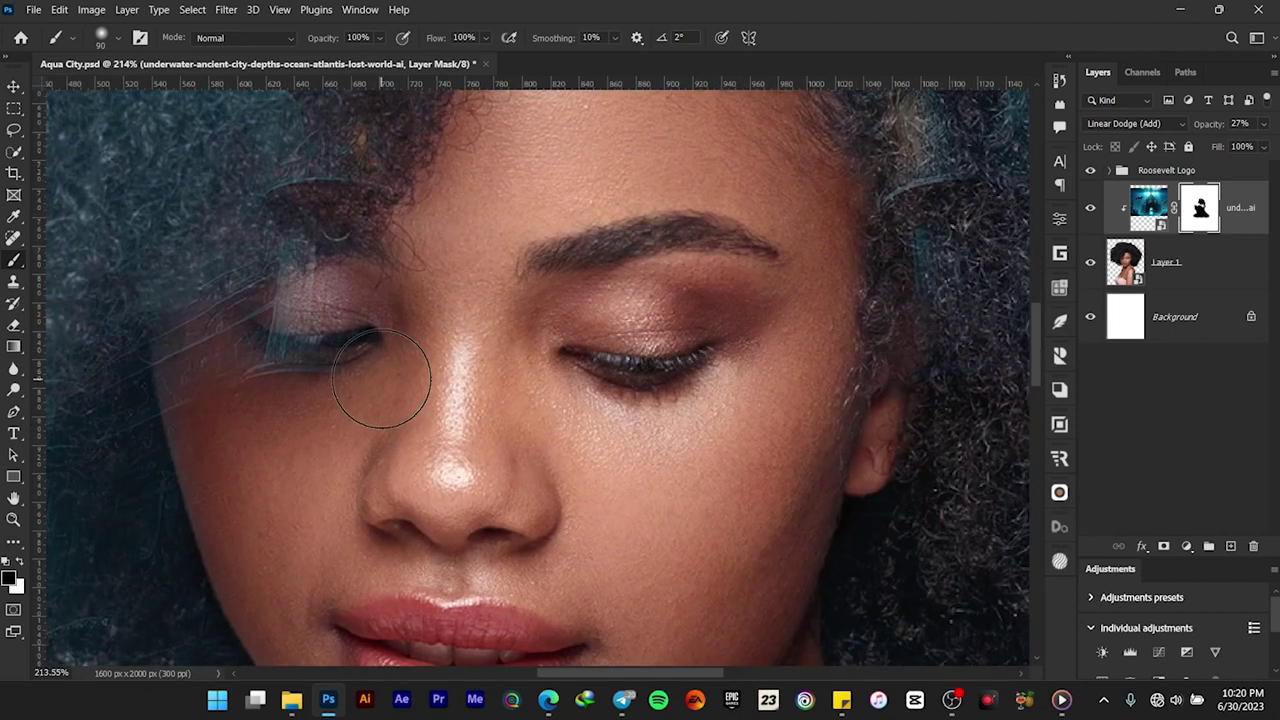
{"action": "key", "text": "bracketleft"}
{"action": "key", "text": "bracketleft"}
{"action": "key", "text": "bracketleft"}
{"action": "key", "text": "bracketleft"}
{"action": "mouse_move", "coordinate": [331, 313]}
{"action": "left_mouse_down"}
{"action": "mouse_move", "coordinate": [337, 289]}
{"action": "mouse_move", "coordinate": [274, 323]}
{"action": "mouse_move", "coordinate": [206, 389]}
{"action": "mouse_move", "coordinate": [214, 494]}
{"action": "mouse_move", "coordinate": [182, 351]}
{"action": "left_mouse_up"}
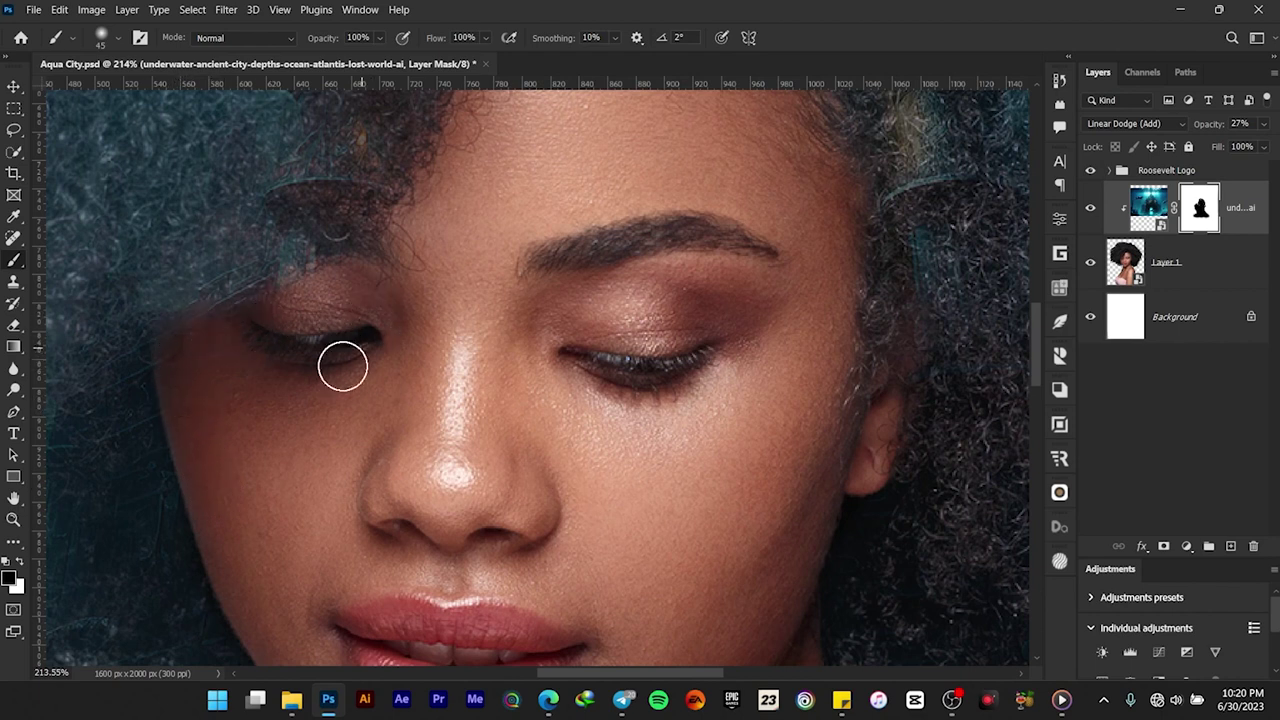
- Check the masked face up close and restore the underwater image layer's opacity to 100%
{"action": "scroll", "coordinate": [317, 374], "scroll_direction": "down", "scroll_amount": 5}
{"action": "scroll", "coordinate": [320, 385], "scroll_direction": "up", "scroll_amount": 1}
{"action": "scroll", "coordinate": [329, 374], "scroll_direction": "up", "scroll_amount": 2}
{"action": "left_click_drag", "start_coordinate": [371, 369], "coordinate": [510, 399]}
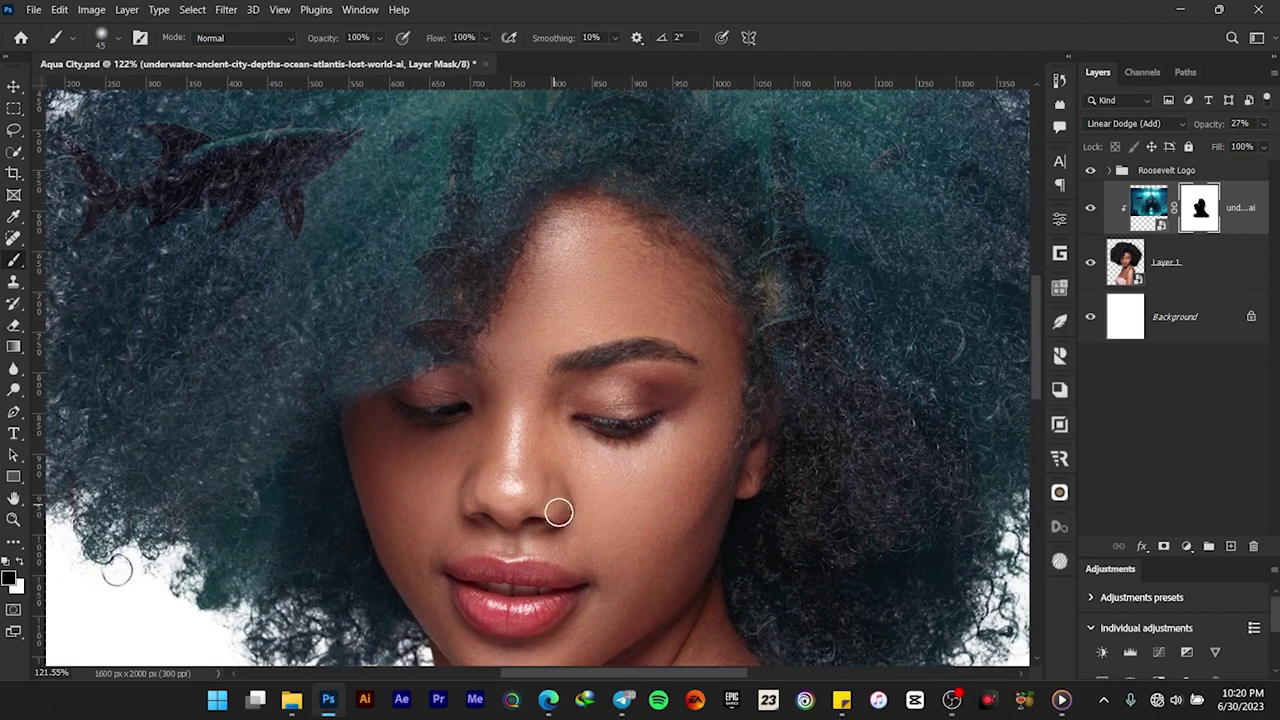
{"action": "left_click_drag", "start_coordinate": [552, 502], "coordinate": [502, 347]}
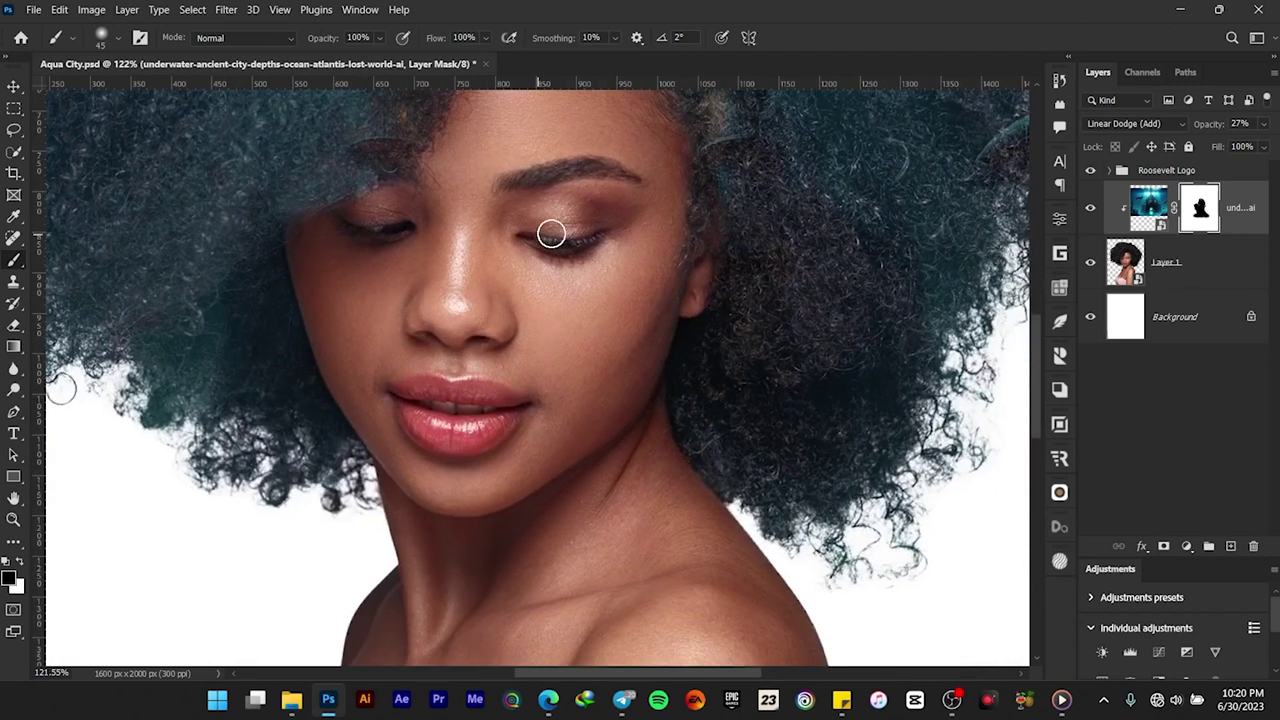
{"action": "left_click_drag", "start_coordinate": [548, 217], "coordinate": [563, 467]}
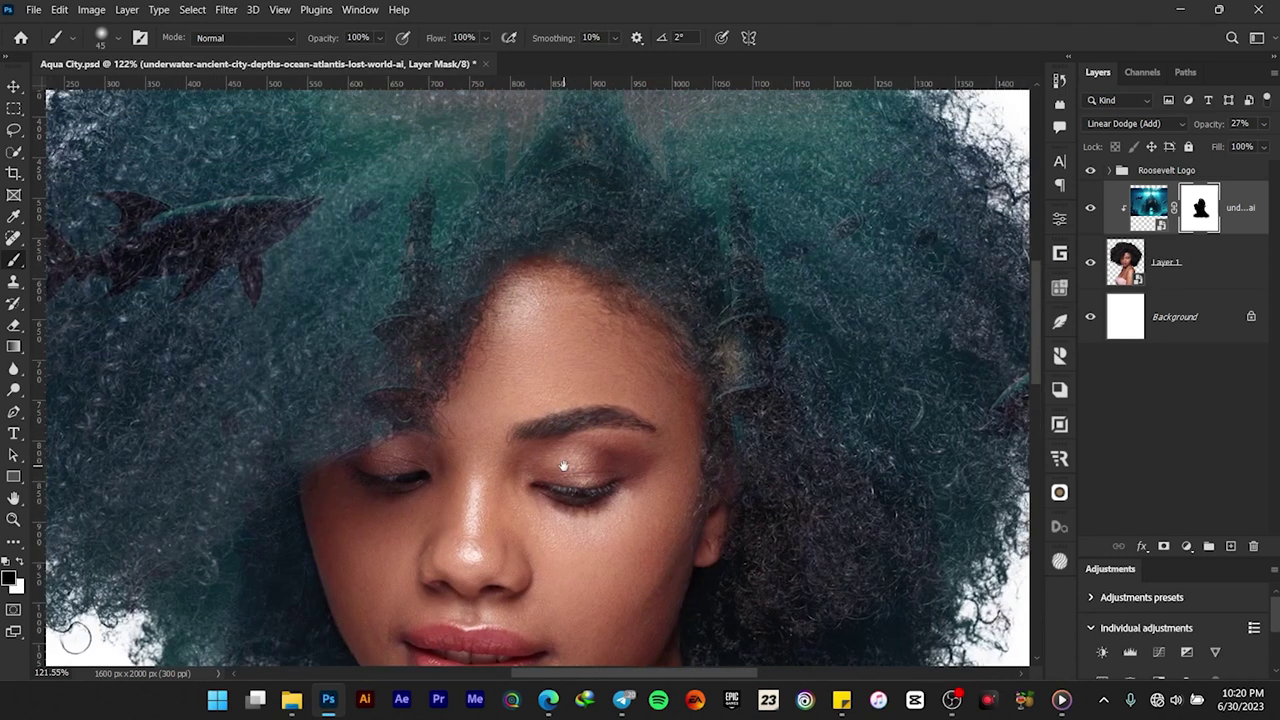
{"action": "left_click_drag", "start_coordinate": [1205, 124], "coordinate": [1275, 124]}
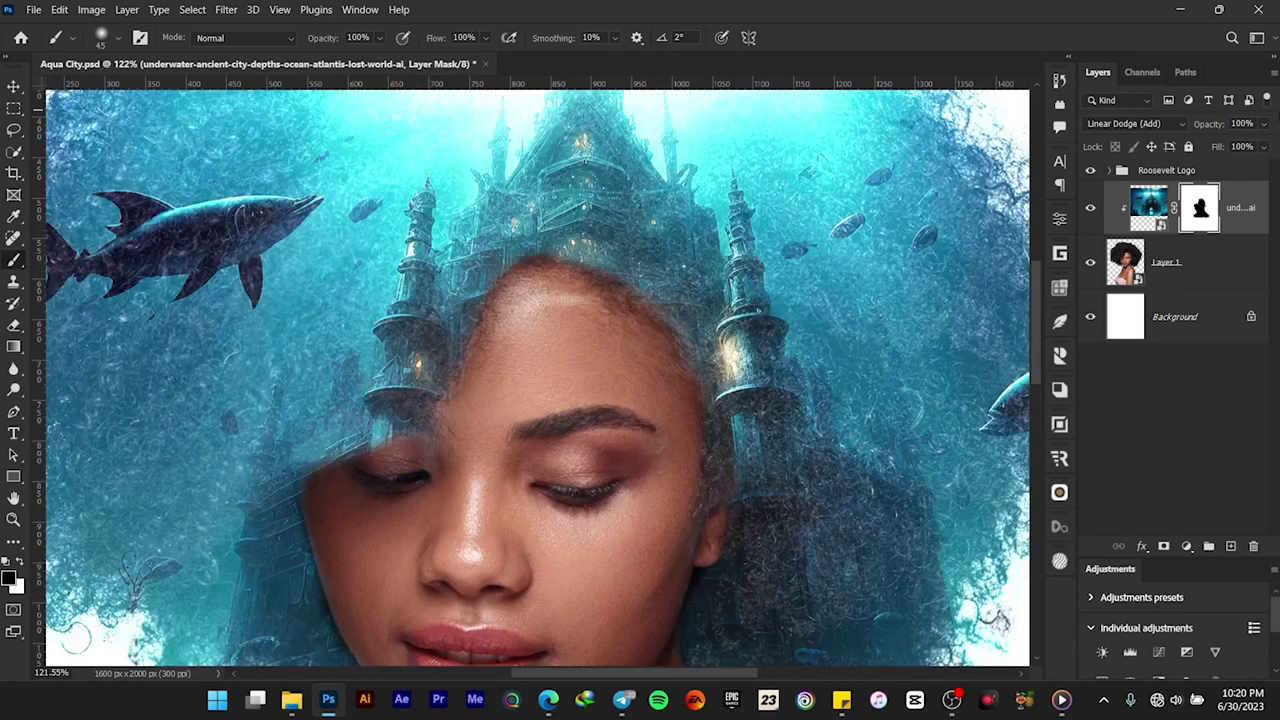
- Examine the blend between the underwater city and the face, especially along the forehead's hairline
{"action": "scroll", "coordinate": [438, 225], "scroll_direction": "down", "scroll_amount": 12}
{"action": "scroll", "coordinate": [490, 225], "scroll_direction": "up", "scroll_amount": 6}
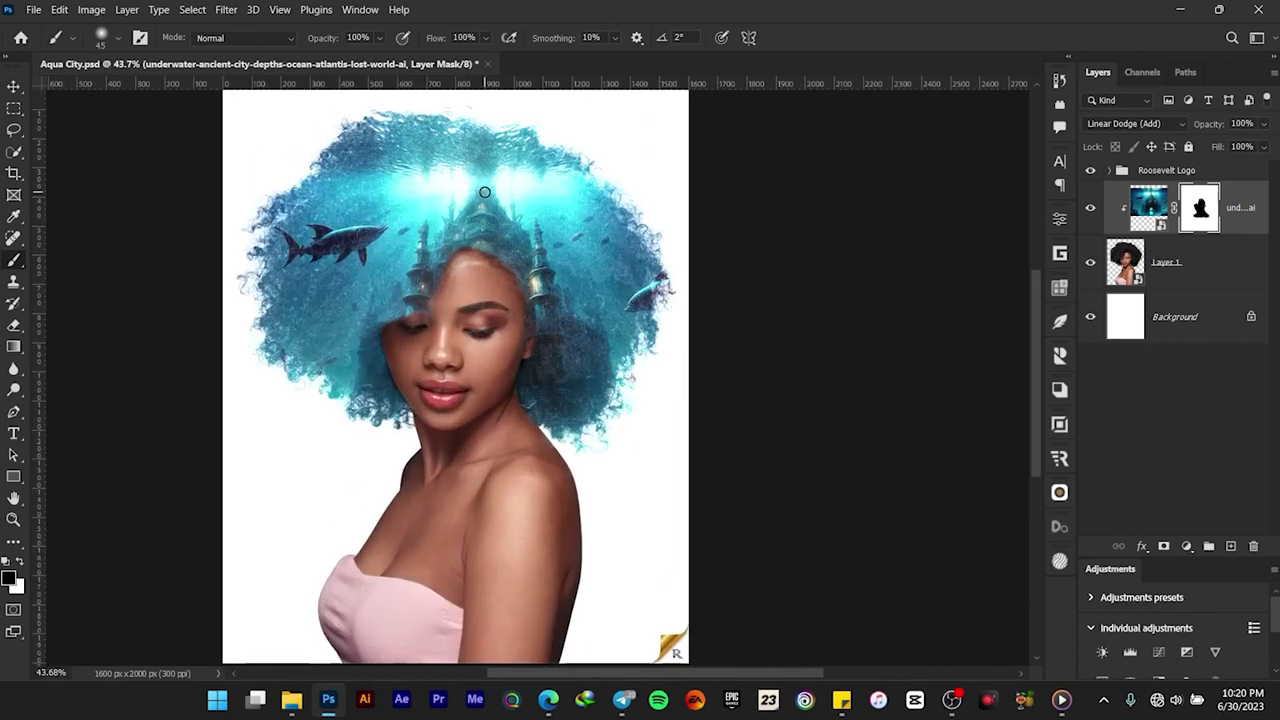
{"action": "scroll", "coordinate": [499, 241], "scroll_direction": "up", "scroll_amount": 4}
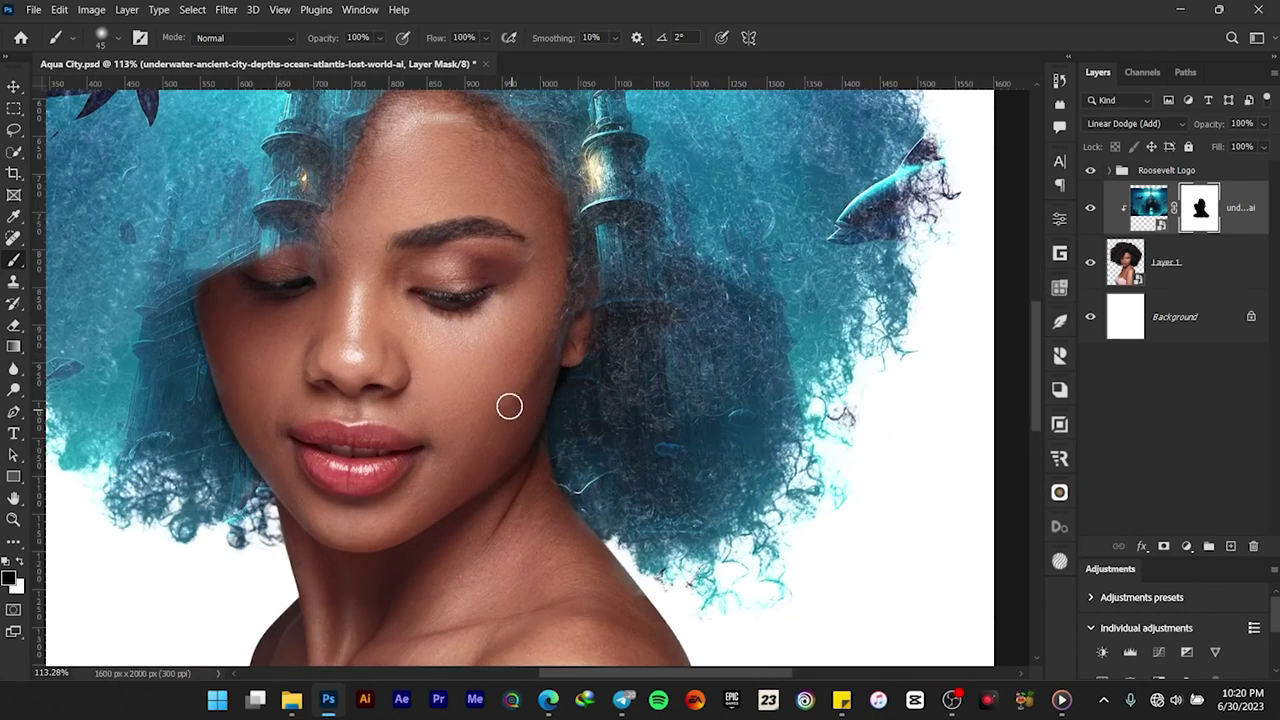
{"action": "scroll", "coordinate": [460, 361], "scroll_direction": "up", "scroll_amount": 2}
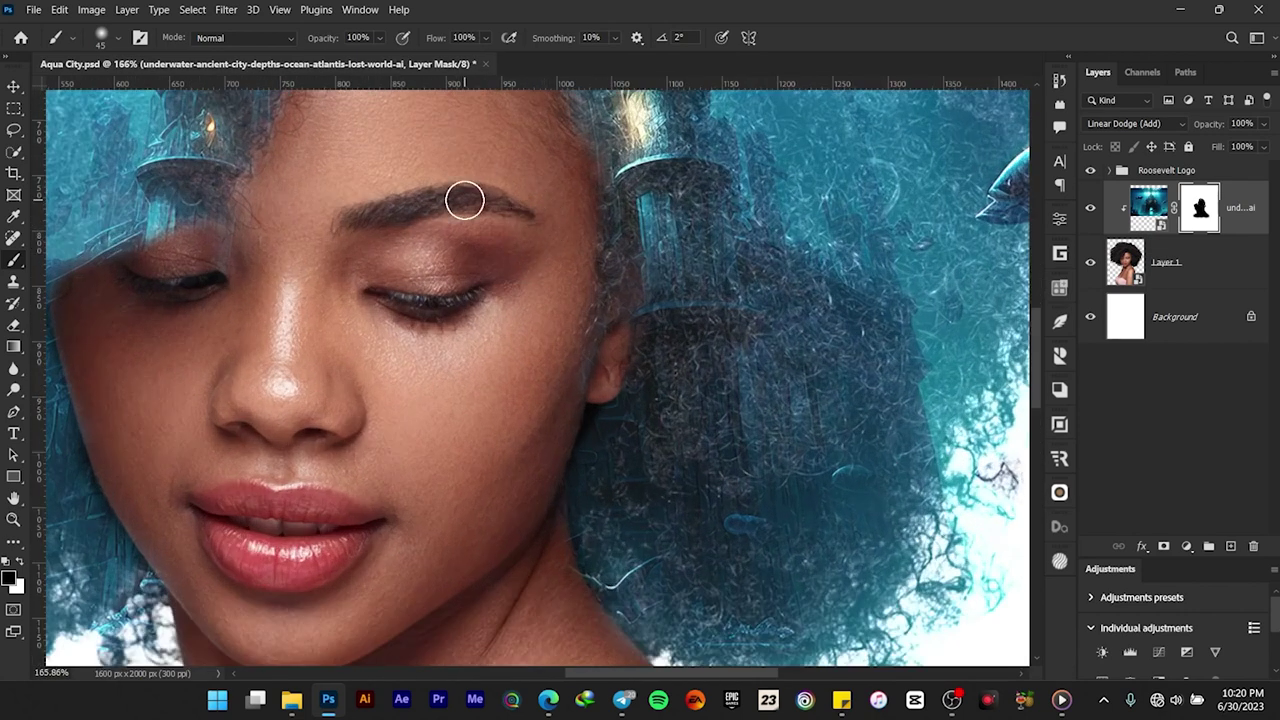
{"action": "scroll", "coordinate": [509, 380], "scroll_direction": "down", "scroll_amount": 3}
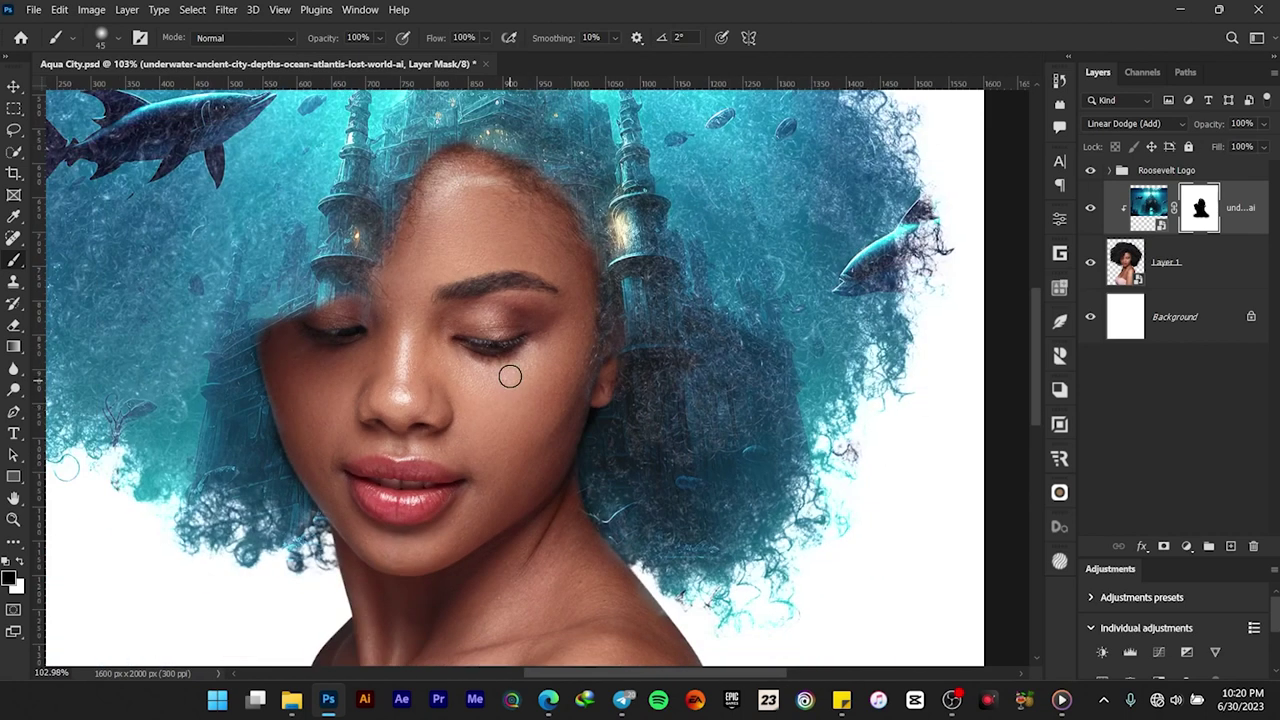
{"action": "scroll", "coordinate": [500, 217], "scroll_direction": "up", "scroll_amount": 5}
{"action": "left_click_drag", "start_coordinate": [506, 160], "coordinate": [631, 343]}
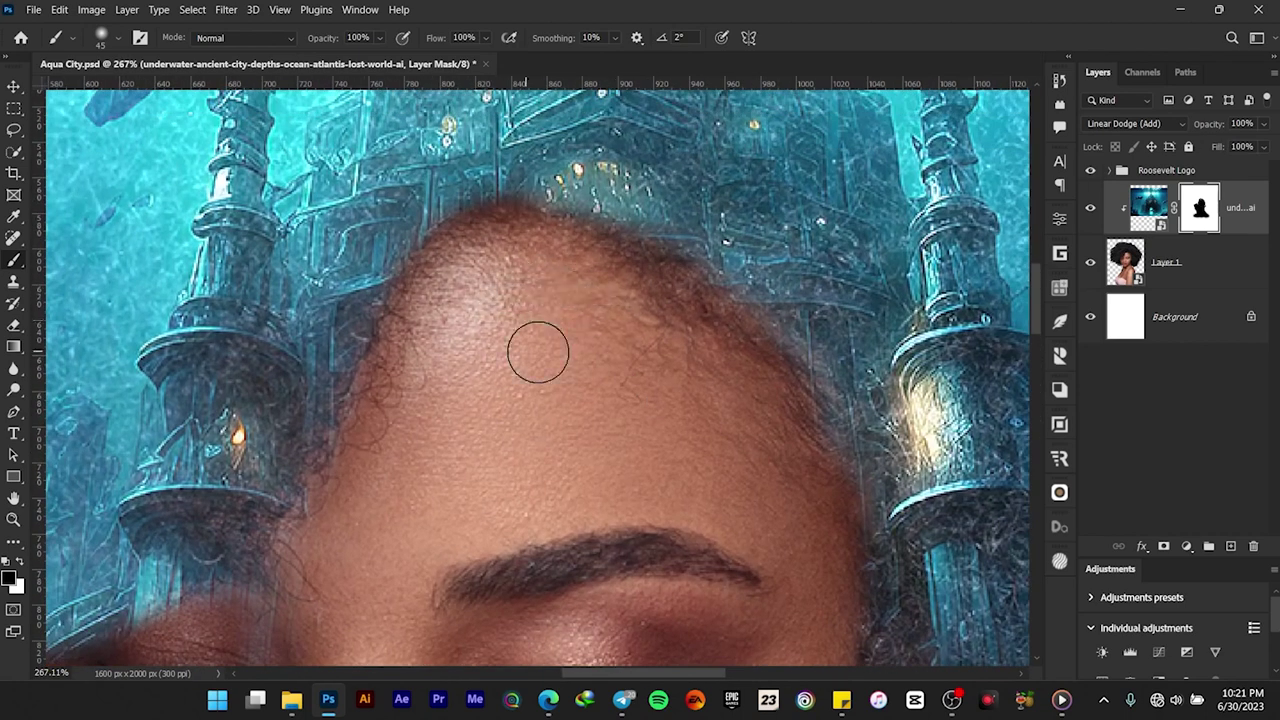
{"action": "scroll", "coordinate": [585, 393], "scroll_direction": "down", "scroll_amount": 6}
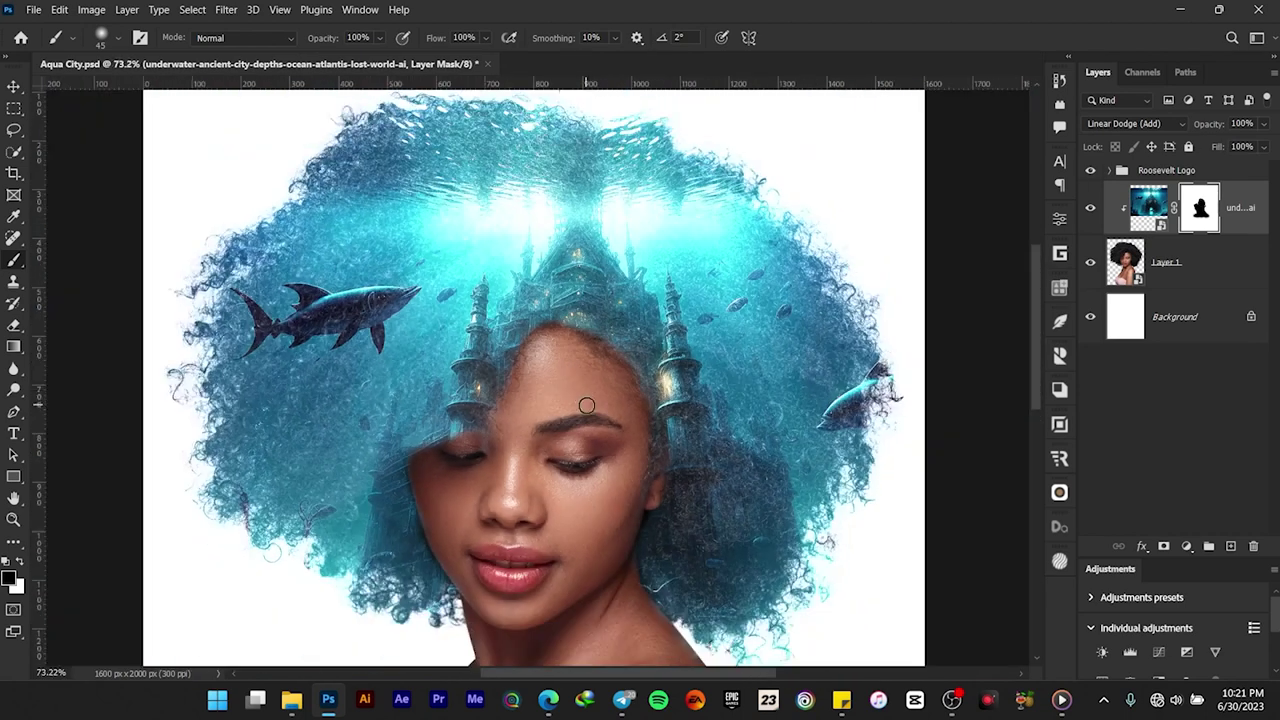
- Paint white on the mask along both sides of the forehead's hairline with the 45 px brush to bring the underwater city back
{"action": "scroll", "coordinate": [598, 408], "scroll_direction": "up", "scroll_amount": 6}
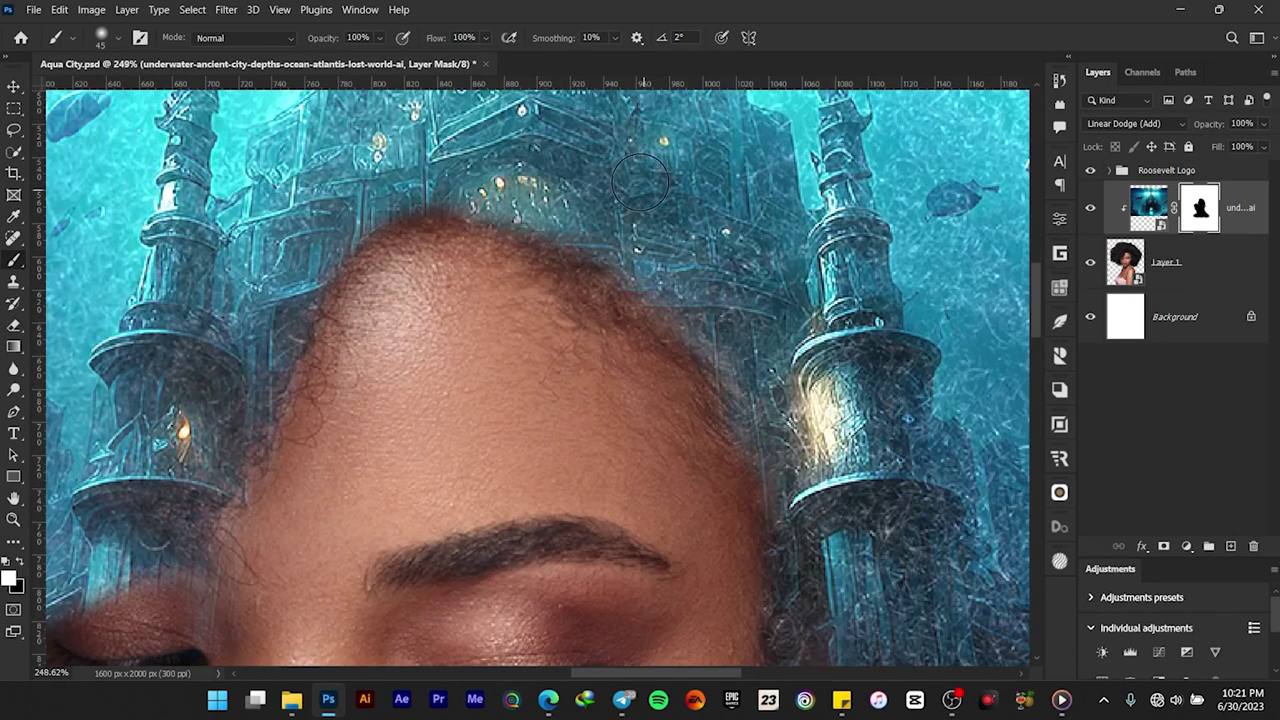
{"action": "mouse_move", "coordinate": [508, 215]}
{"action": "left_mouse_down"}
{"action": "mouse_move", "coordinate": [671, 319]}
{"action": "mouse_move", "coordinate": [684, 345]}
{"action": "left_mouse_up"}
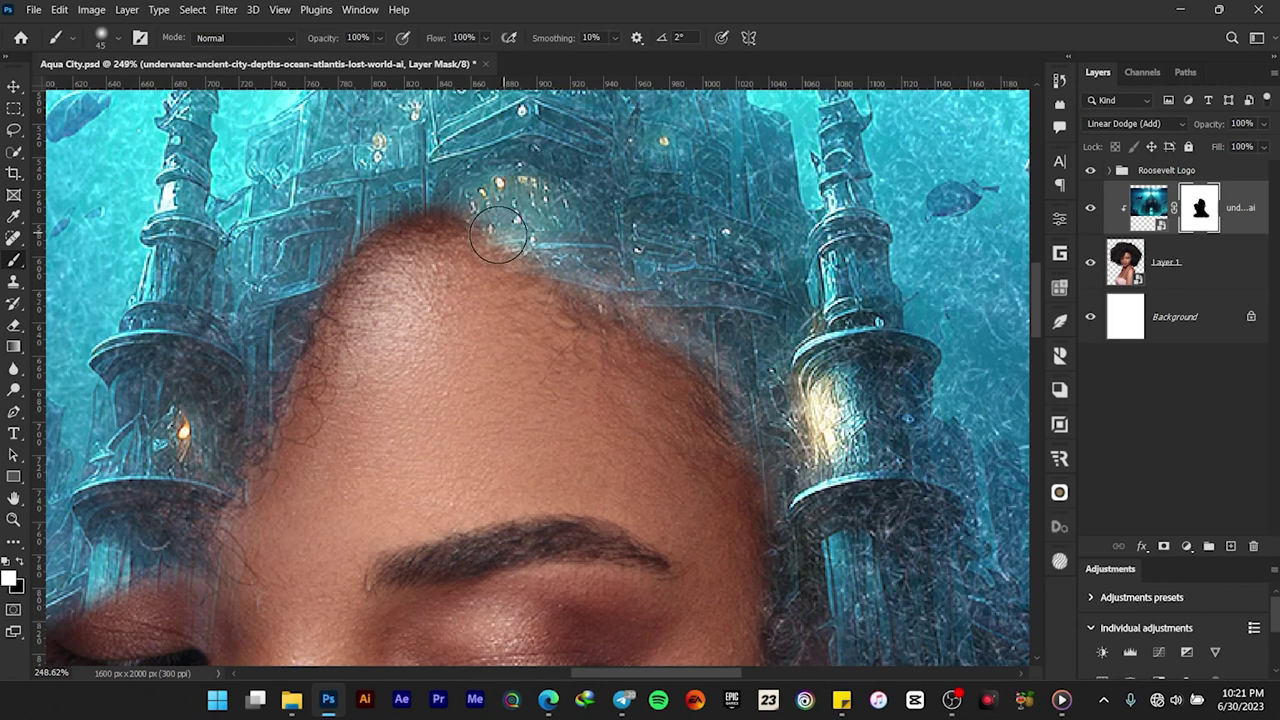
{"action": "mouse_move", "coordinate": [297, 308]}
{"action": "left_mouse_down"}
{"action": "mouse_move", "coordinate": [390, 235]}
{"action": "mouse_move", "coordinate": [457, 215]}
{"action": "left_mouse_up"}
{"action": "left_click_drag", "start_coordinate": [304, 315], "coordinate": [245, 410]}
{"action": "scroll", "coordinate": [686, 268], "scroll_direction": "down", "scroll_amount": 10}
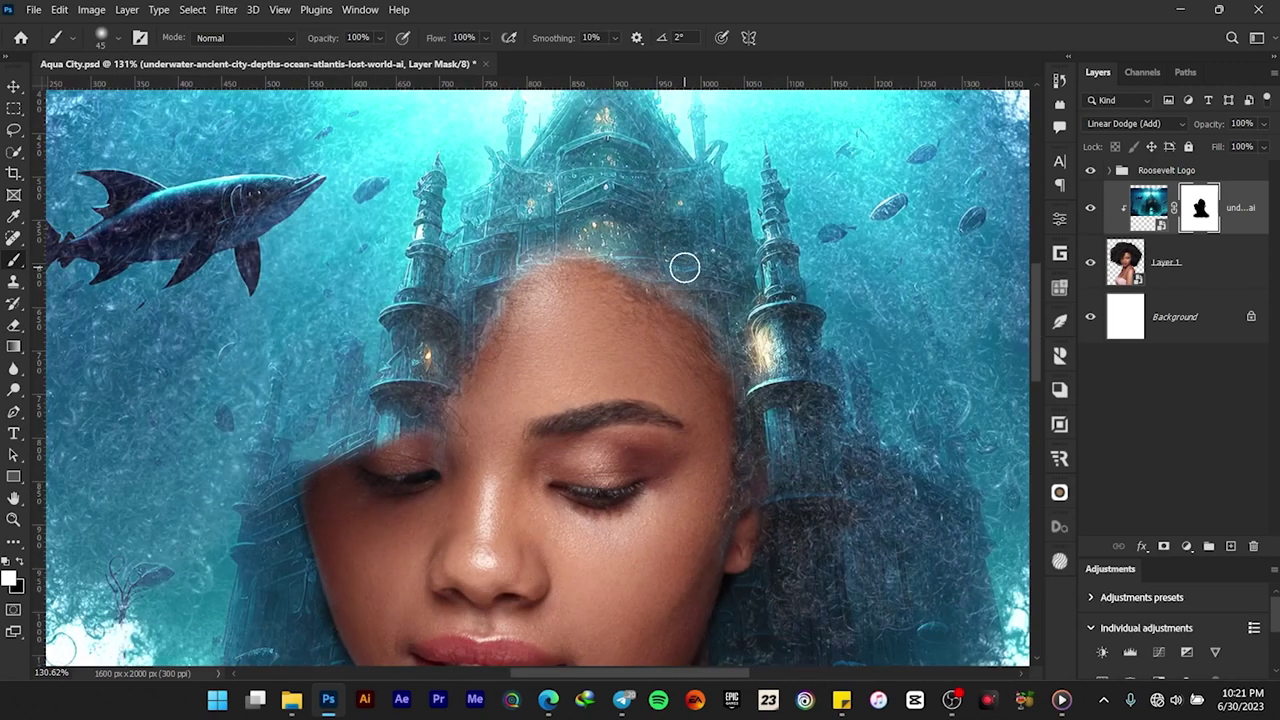
- Paint black on the mask along the forehead's hairline with the 45 px brush, redoing the last stroke at 71% brush opacity
{"action": "scroll", "coordinate": [694, 262], "scroll_direction": "up", "scroll_amount": 8}
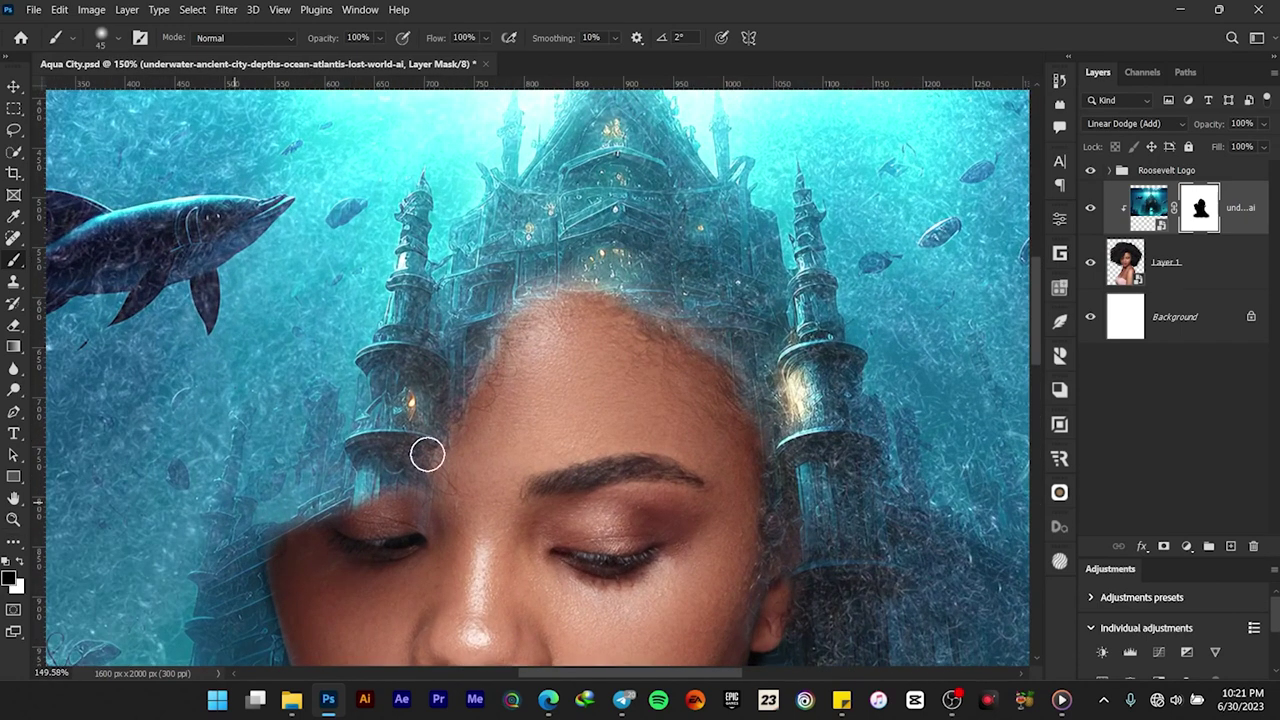
{"action": "scroll", "coordinate": [615, 350], "scroll_direction": "up", "scroll_amount": 3}
{"action": "mouse_move", "coordinate": [640, 321]}
{"action": "left_mouse_down"}
{"action": "mouse_move", "coordinate": [525, 285]}
{"action": "mouse_move", "coordinate": [506, 299]}
{"action": "mouse_move", "coordinate": [463, 379]}
{"action": "mouse_move", "coordinate": [473, 464]}
{"action": "mouse_move", "coordinate": [513, 333]}
{"action": "mouse_move", "coordinate": [498, 304]}
{"action": "mouse_move", "coordinate": [591, 289]}
{"action": "left_mouse_up"}
{"action": "left_click_drag", "start_coordinate": [653, 321], "coordinate": [731, 394]}
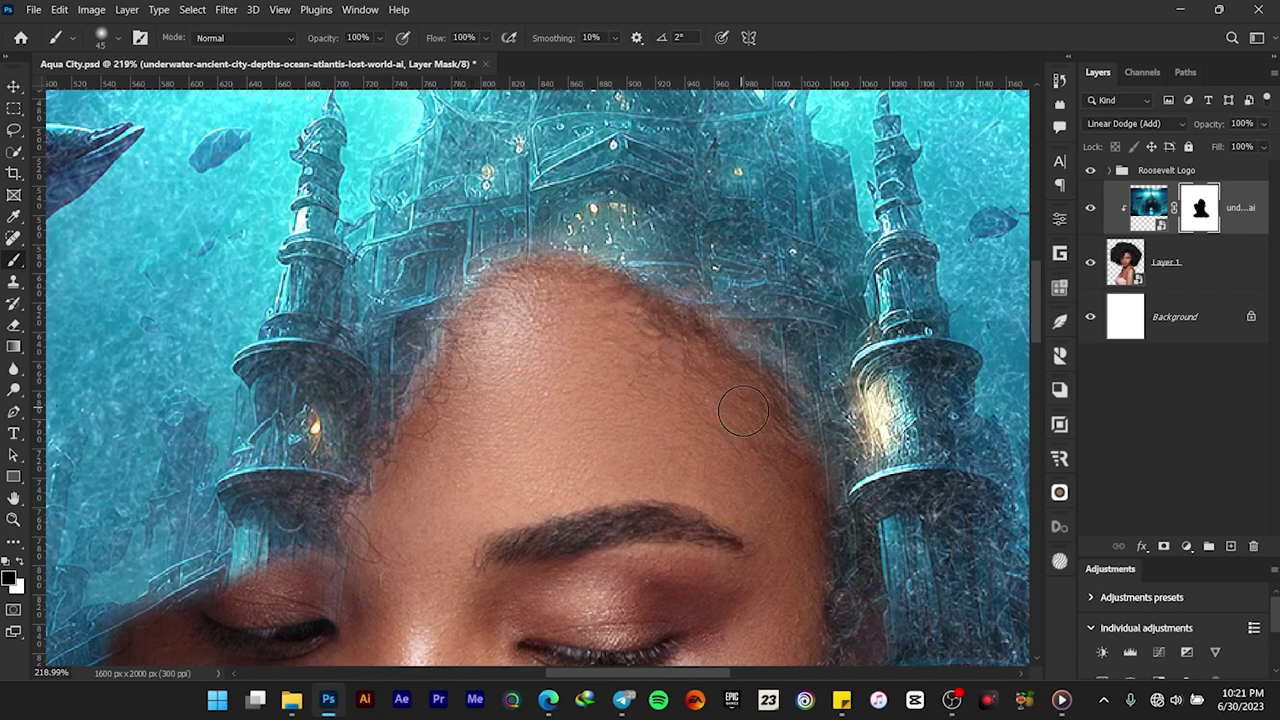
{"action": "key", "text": "ctrl+z"}
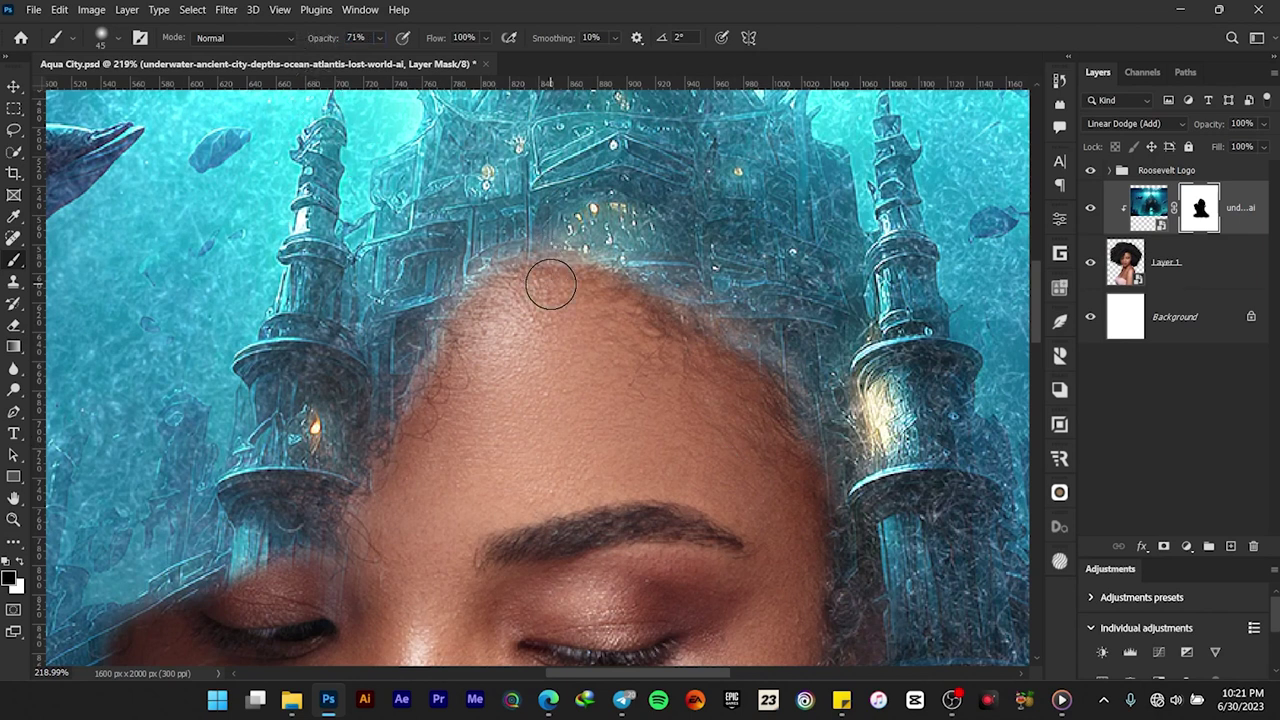
{"action": "mouse_move", "coordinate": [692, 341]}
{"action": "left_mouse_down"}
{"action": "mouse_move", "coordinate": [724, 364]}
{"action": "mouse_move", "coordinate": [764, 441]}
{"action": "left_mouse_up"}
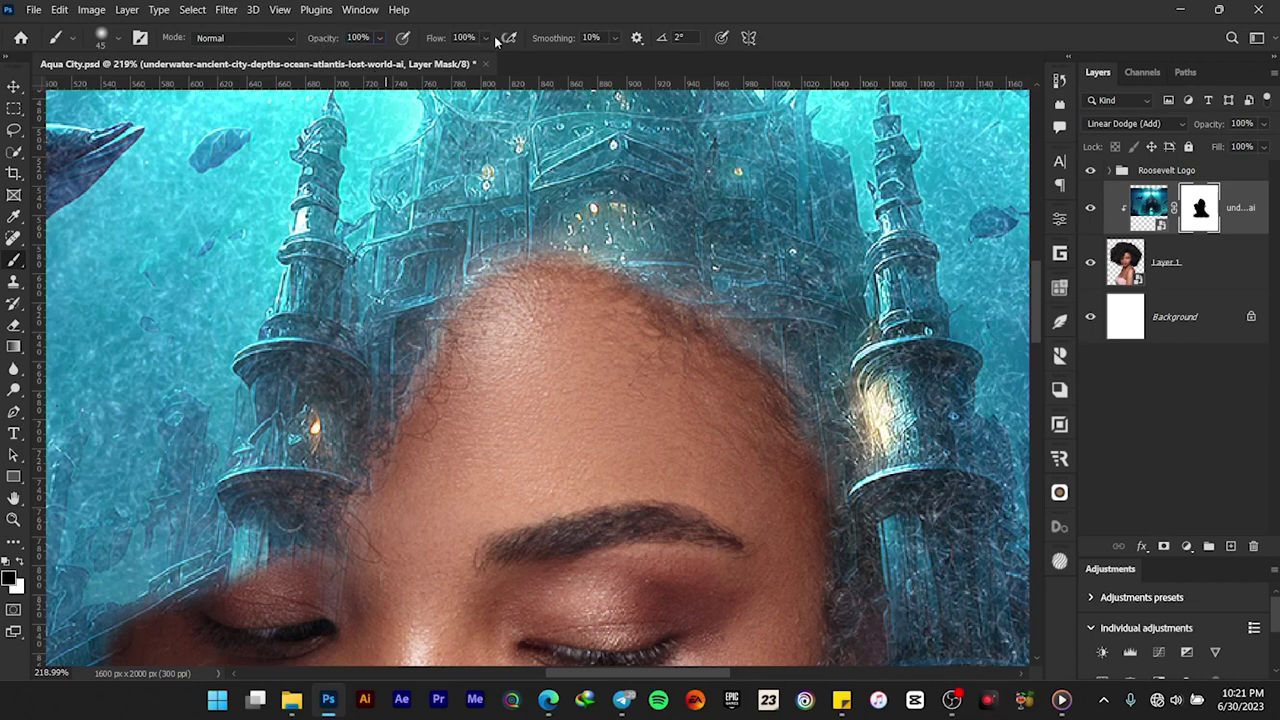
- Examine the mask edge up close along the cheek, jawline, chin and neck for leftover spill from the underwater image
{"action": "scroll", "coordinate": [571, 225], "scroll_direction": "down", "scroll_amount": 5}
{"action": "scroll", "coordinate": [592, 351], "scroll_direction": "up", "scroll_amount": 2}
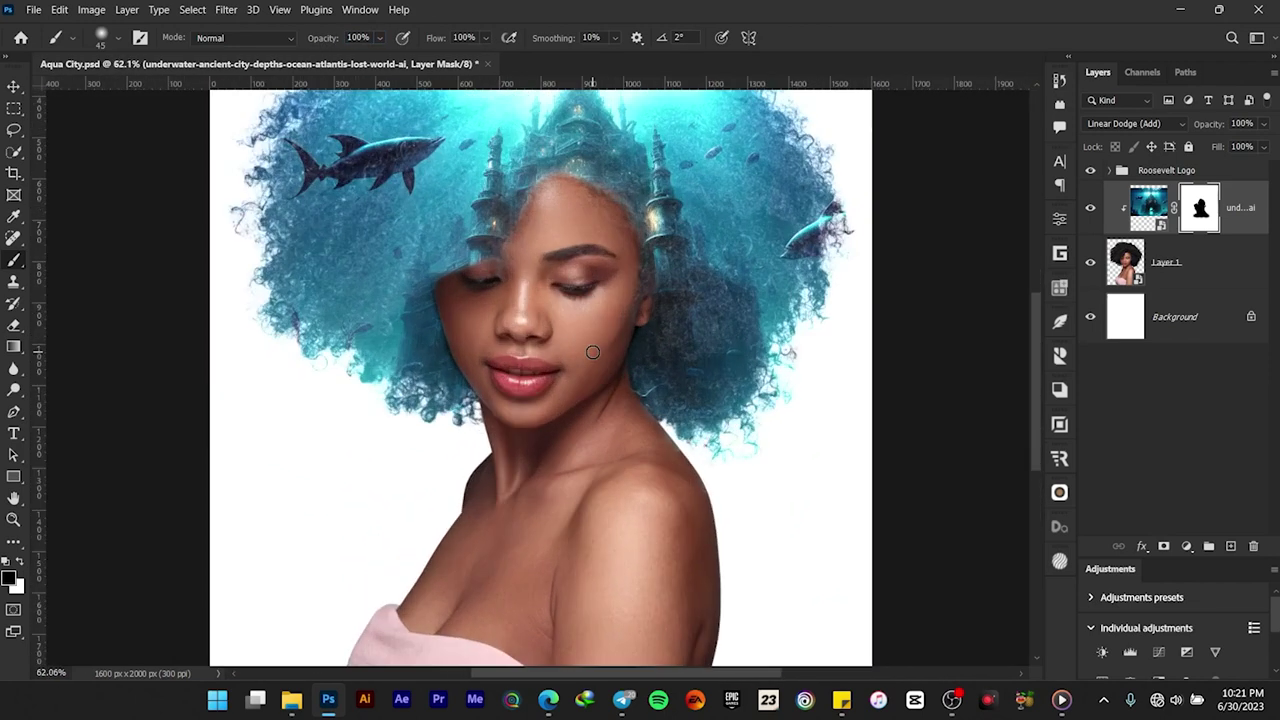
{"action": "scroll", "coordinate": [592, 351], "scroll_direction": "up", "scroll_amount": 6}
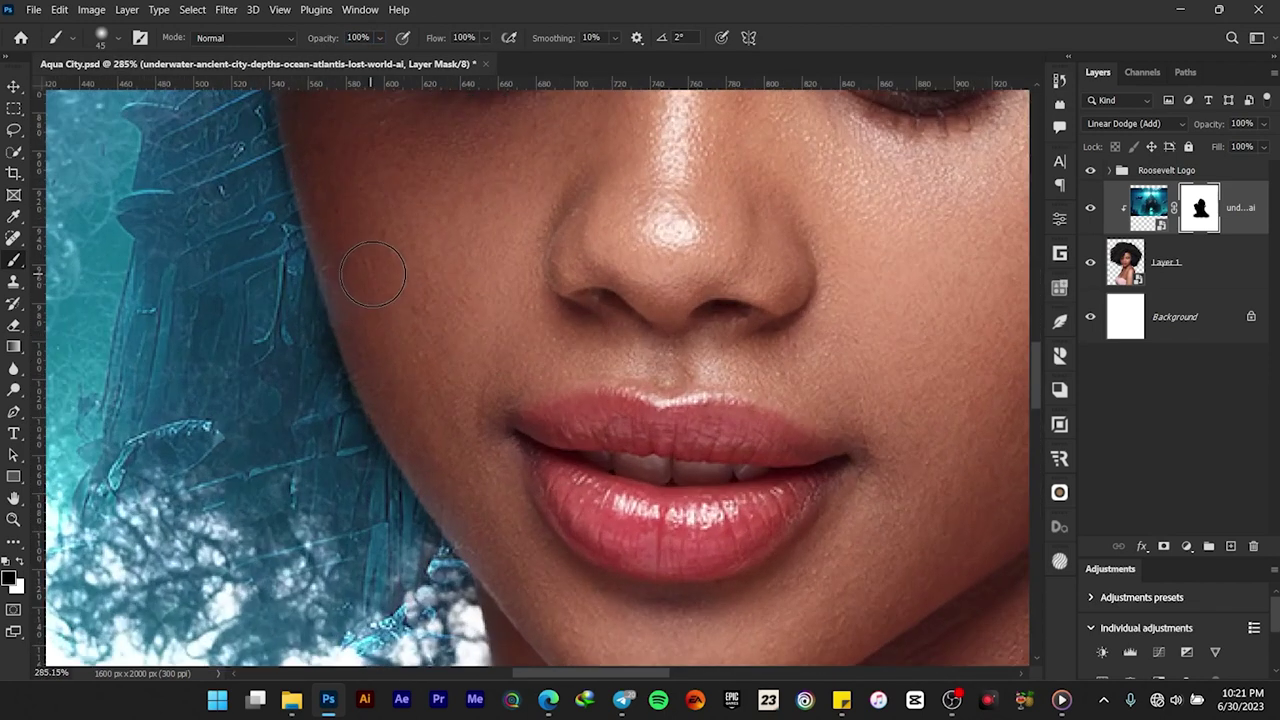
{"action": "key", "text": "bracketleft"}
{"action": "key", "text": "bracketleft"}
{"action": "key", "text": "bracketleft"}
{"action": "key", "text": "bracketleft"}
{"action": "key", "text": "bracketleft"}
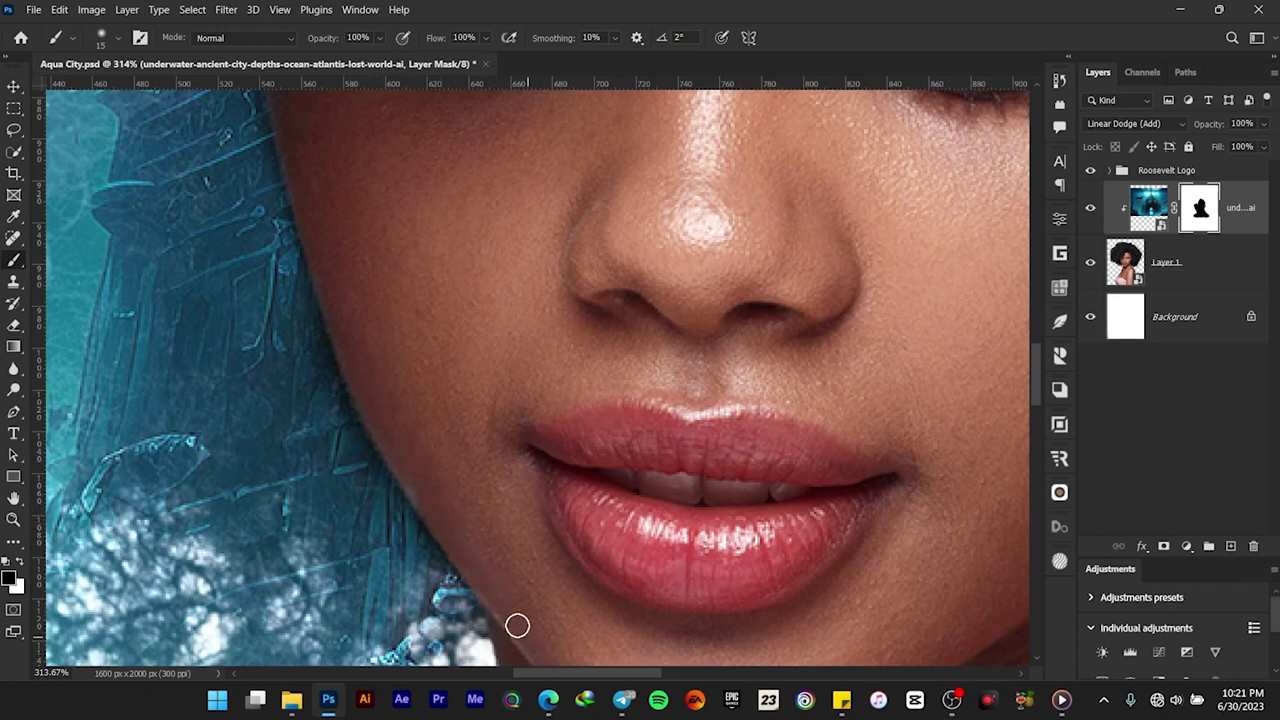
{"action": "scroll", "coordinate": [350, 380], "scroll_direction": "down", "scroll_amount": 5}
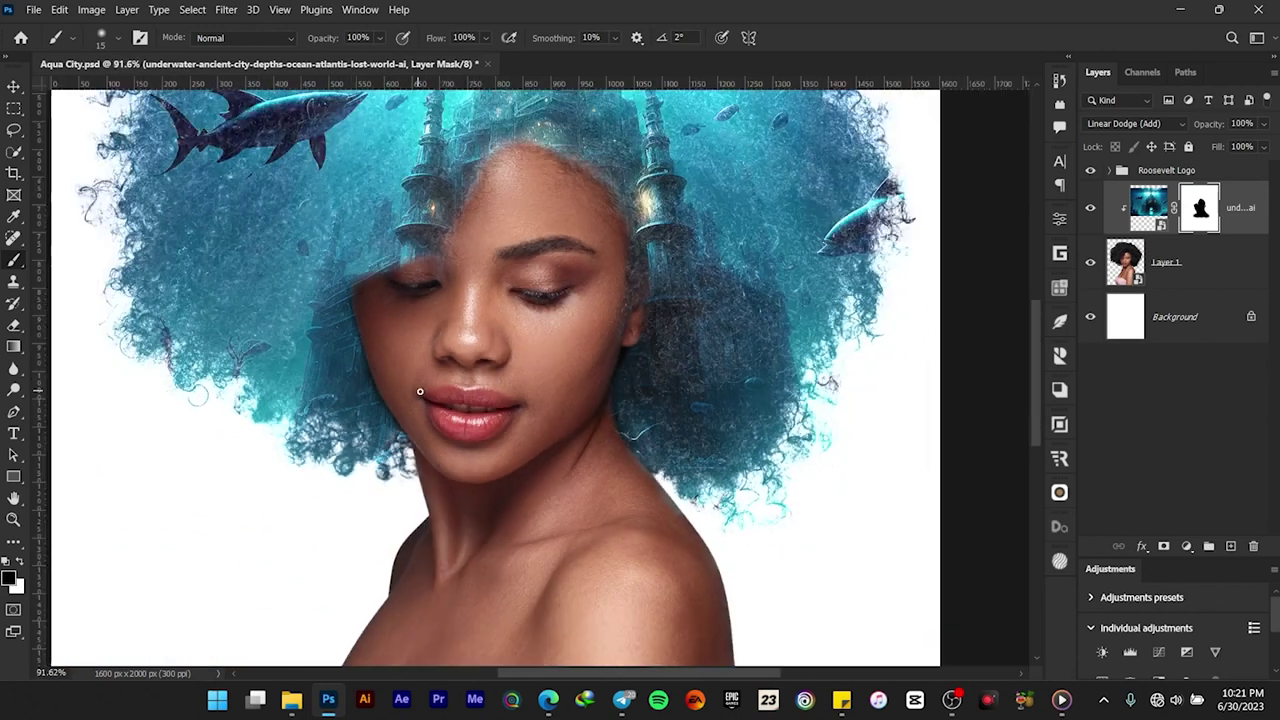
{"action": "scroll", "coordinate": [421, 438], "scroll_direction": "up", "scroll_amount": 5}
{"action": "scroll", "coordinate": [421, 438], "scroll_direction": "up", "scroll_amount": 2}
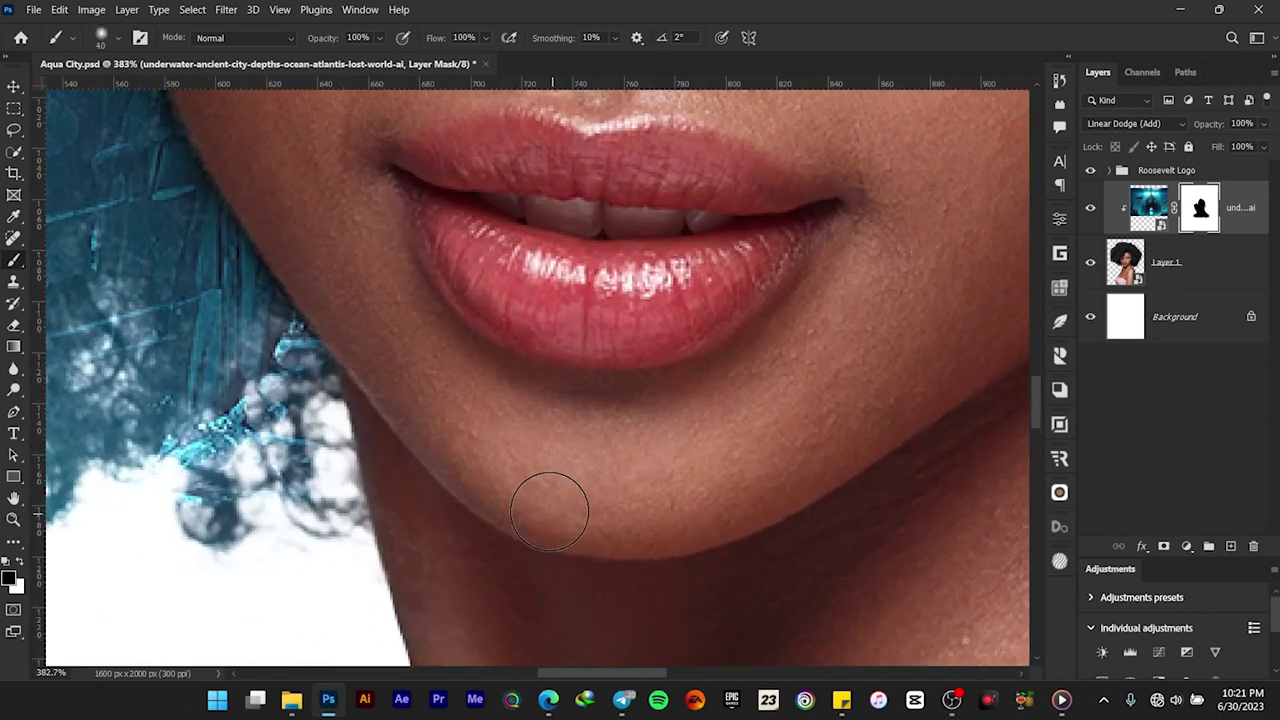
{"action": "scroll", "coordinate": [555, 505], "scroll_direction": "down", "scroll_amount": 3}
{"action": "key", "text": "bracketright"}
{"action": "key", "text": "bracketright"}
{"action": "key", "text": "bracketright"}
{"action": "key", "text": "bracketright"}
{"action": "key", "text": "bracketright"}
{"action": "key", "text": "bracketright"}
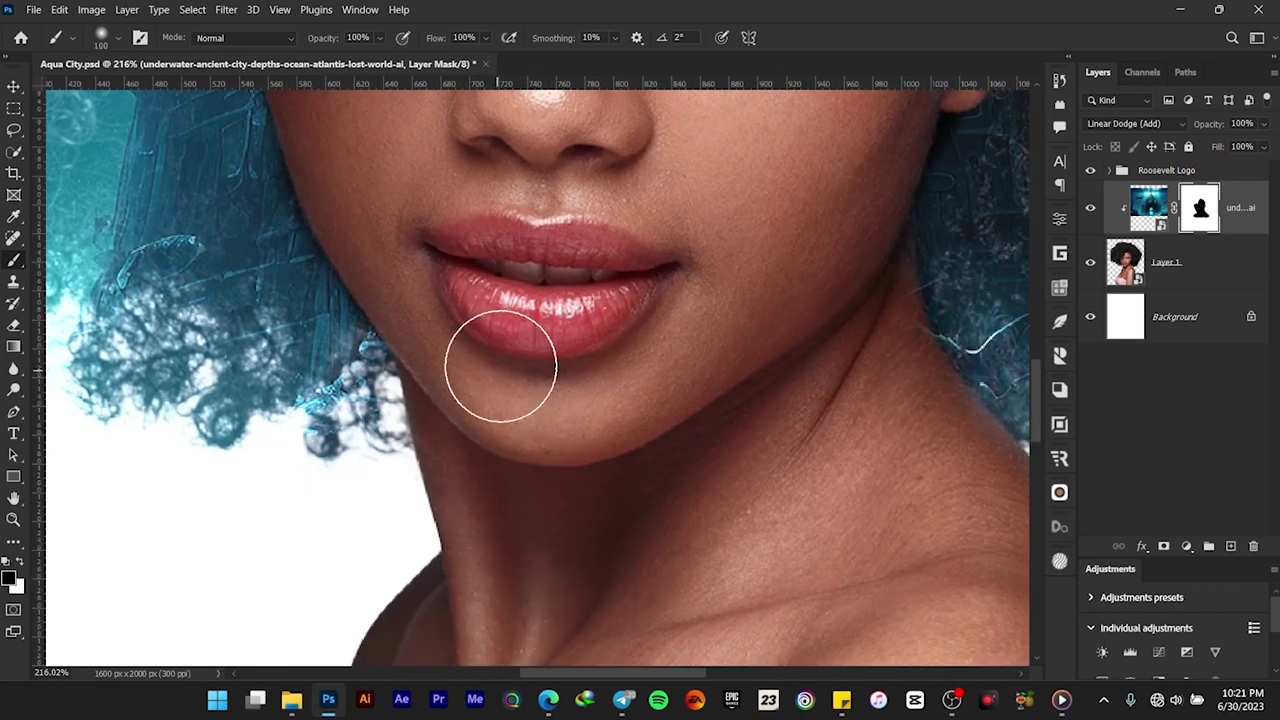
{"action": "scroll", "coordinate": [566, 451], "scroll_direction": "down", "scroll_amount": 3}
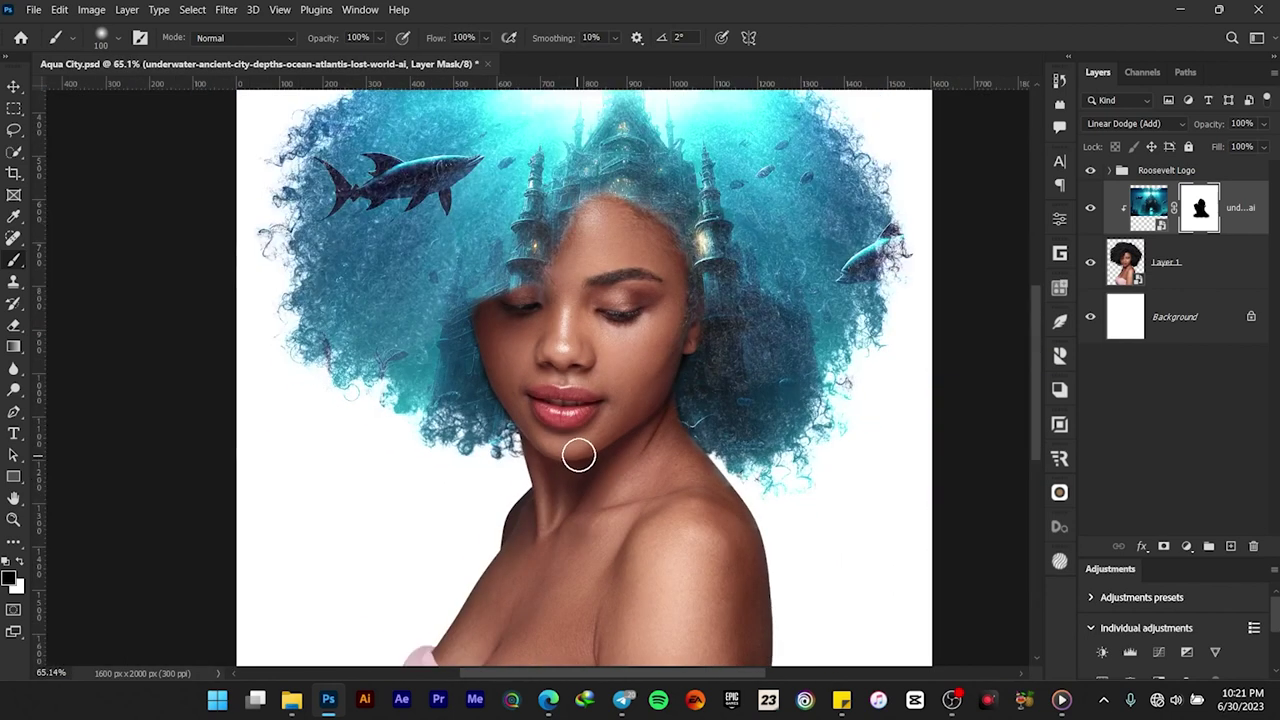
- Check the overall blend of the underwater city in the hair against the masked face and shoulders
{"action": "scroll", "coordinate": [580, 450], "scroll_direction": "down", "scroll_amount": 4}
{"action": "scroll", "coordinate": [580, 431], "scroll_direction": "up", "scroll_amount": 2}
{"action": "scroll", "coordinate": [585, 414], "scroll_direction": "up", "scroll_amount": 1}
{"action": "scroll", "coordinate": [585, 414], "scroll_direction": "down", "scroll_amount": 1}
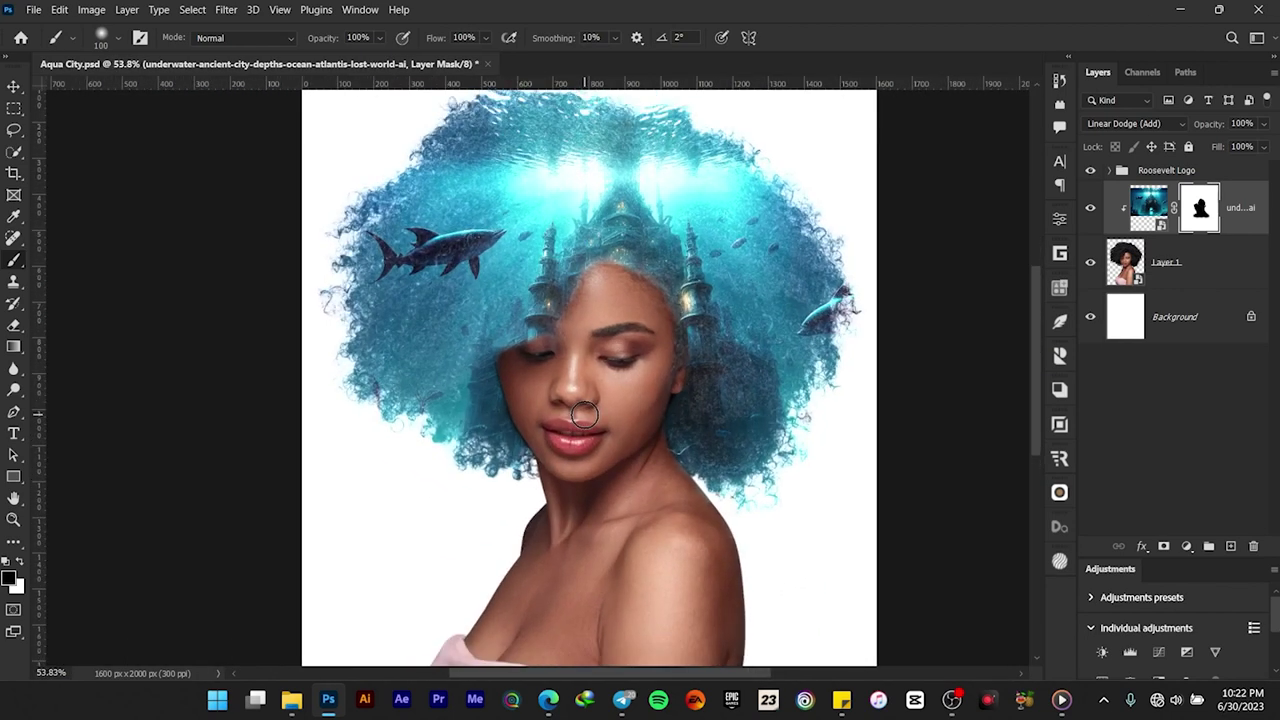
{"action": "scroll", "coordinate": [585, 414], "scroll_direction": "up", "scroll_amount": 1}
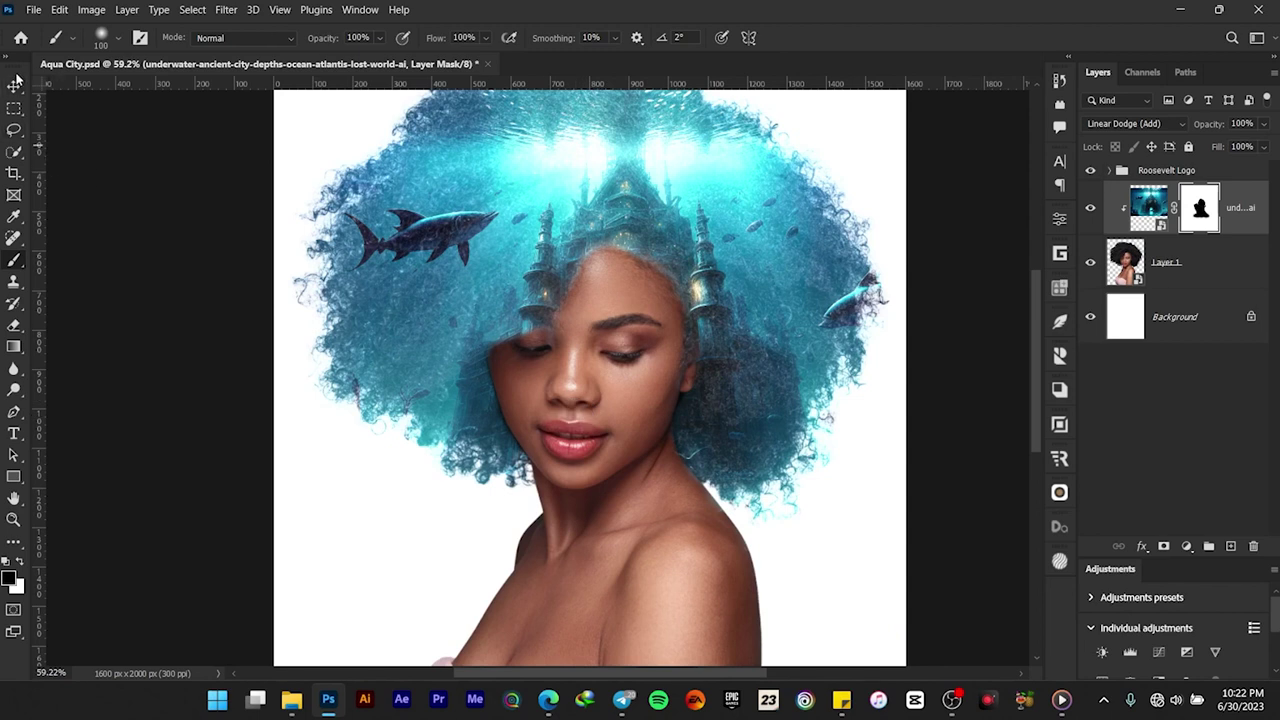
{"action": "left_click", "coordinate": [15, 84]}
{"action": "scroll", "coordinate": [742, 403], "scroll_direction": "up", "scroll_amount": 4}
{"action": "scroll", "coordinate": [742, 403], "scroll_direction": "down", "scroll_amount": 4}
{"action": "scroll", "coordinate": [773, 397], "scroll_direction": "up", "scroll_amount": 5}
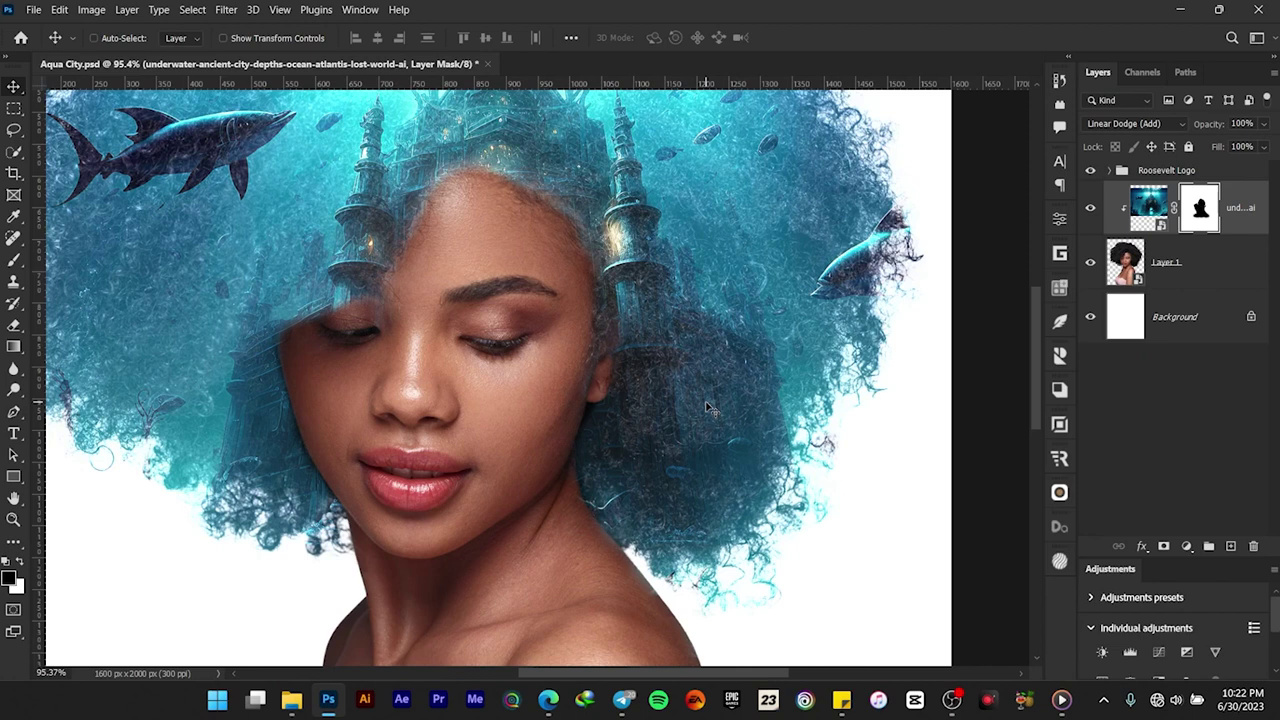
- Place the jellyfish-black-background-generative-ai image from the Aqua City folder as a new layer above the underwater image
{"action": "left_click", "coordinate": [291, 699]}
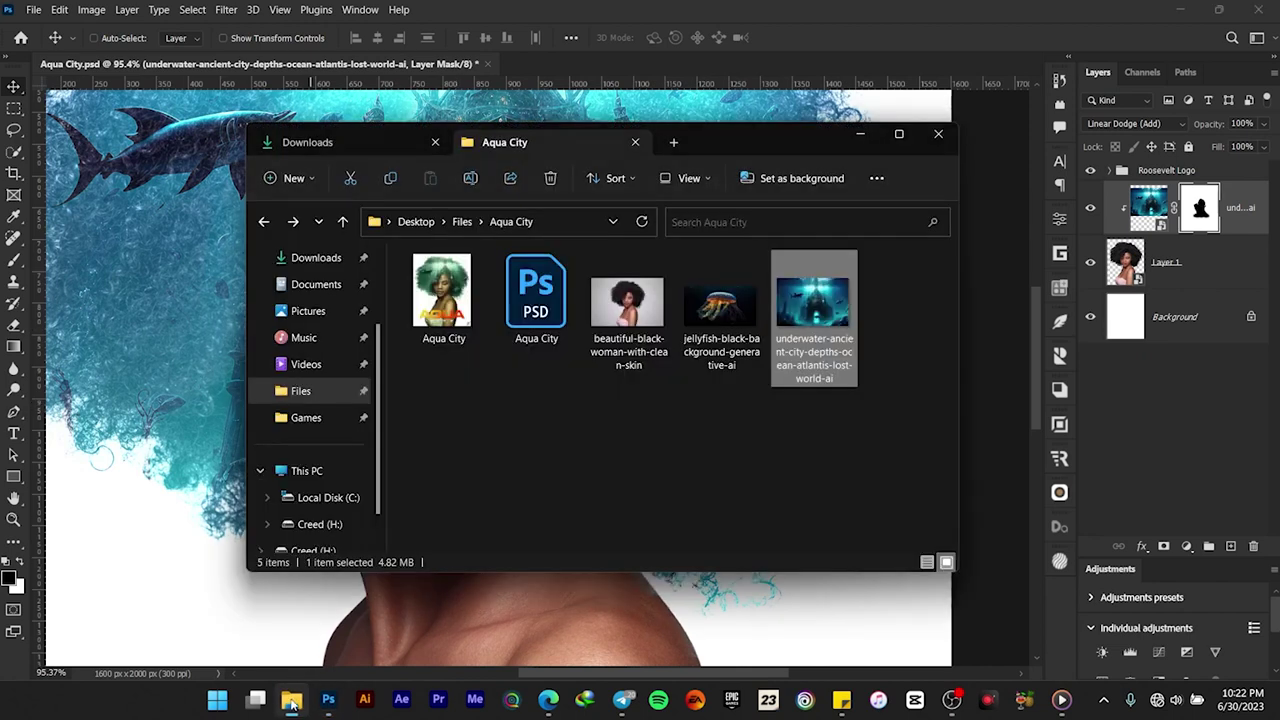
{"action": "left_click_drag", "start_coordinate": [718, 316], "coordinate": [649, 159]}
{"action": "scroll", "coordinate": [675, 357], "scroll_direction": "down", "scroll_amount": 3}
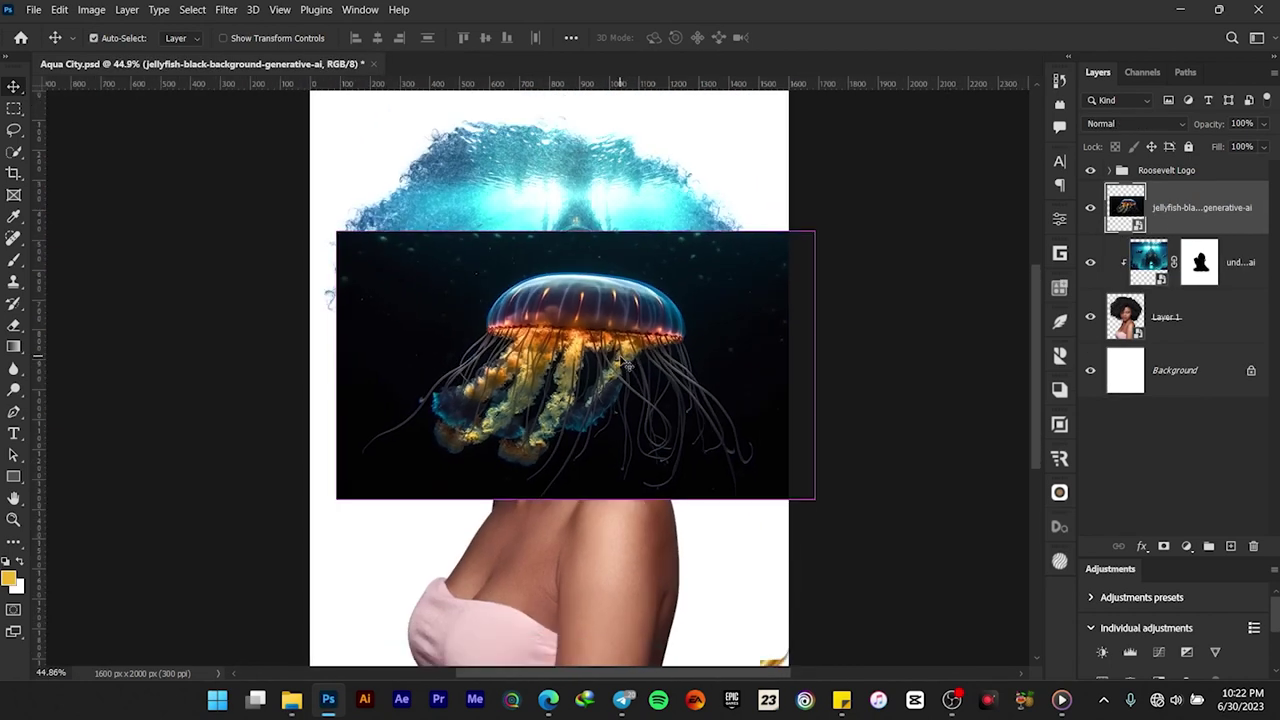
- Scale the jellyfish image down to about 2.77% and position it over the hair beside and below the visible ear
{"action": "left_click_drag", "start_coordinate": [813, 232], "coordinate": [688, 388]}
{"action": "scroll", "coordinate": [688, 388], "scroll_direction": "up", "scroll_amount": 3}
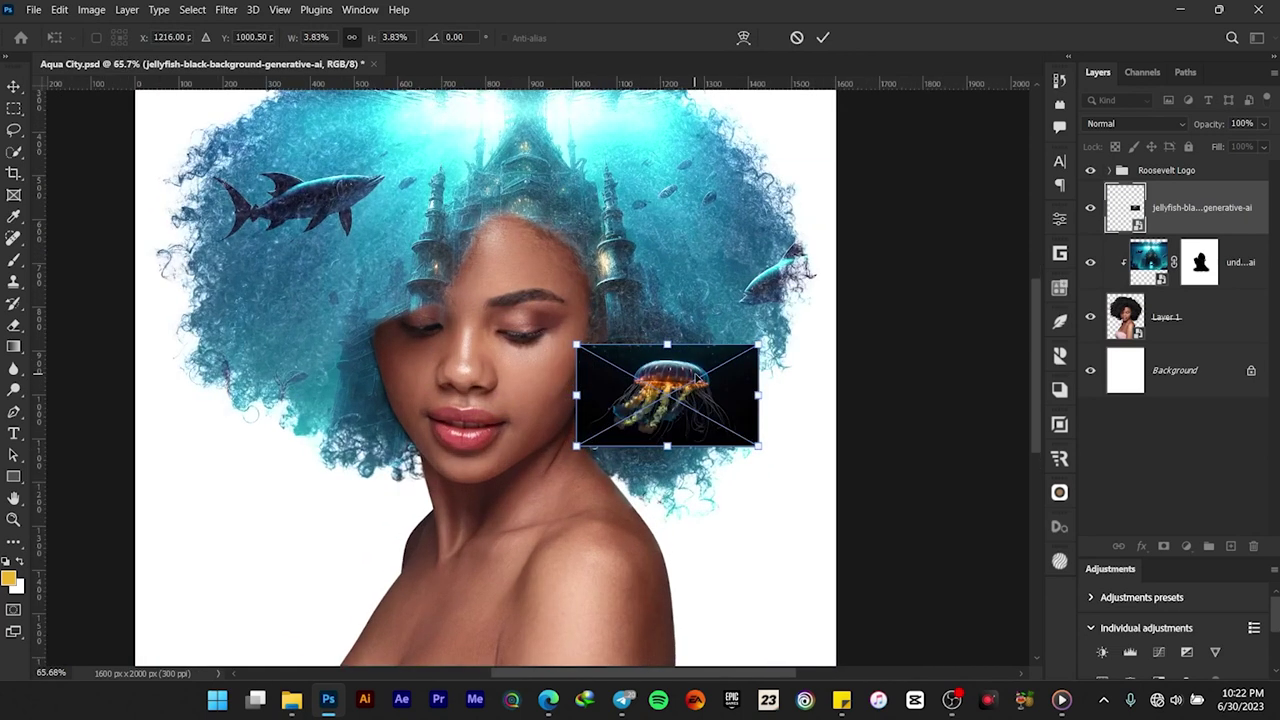
{"action": "left_click_drag", "start_coordinate": [826, 314], "coordinate": [780, 336]}
{"action": "left_click_drag", "start_coordinate": [646, 412], "coordinate": [645, 427]}
{"action": "scroll", "coordinate": [668, 414], "scroll_direction": "down", "scroll_amount": 3}
{"action": "scroll", "coordinate": [668, 415], "scroll_direction": "up", "scroll_amount": 2}
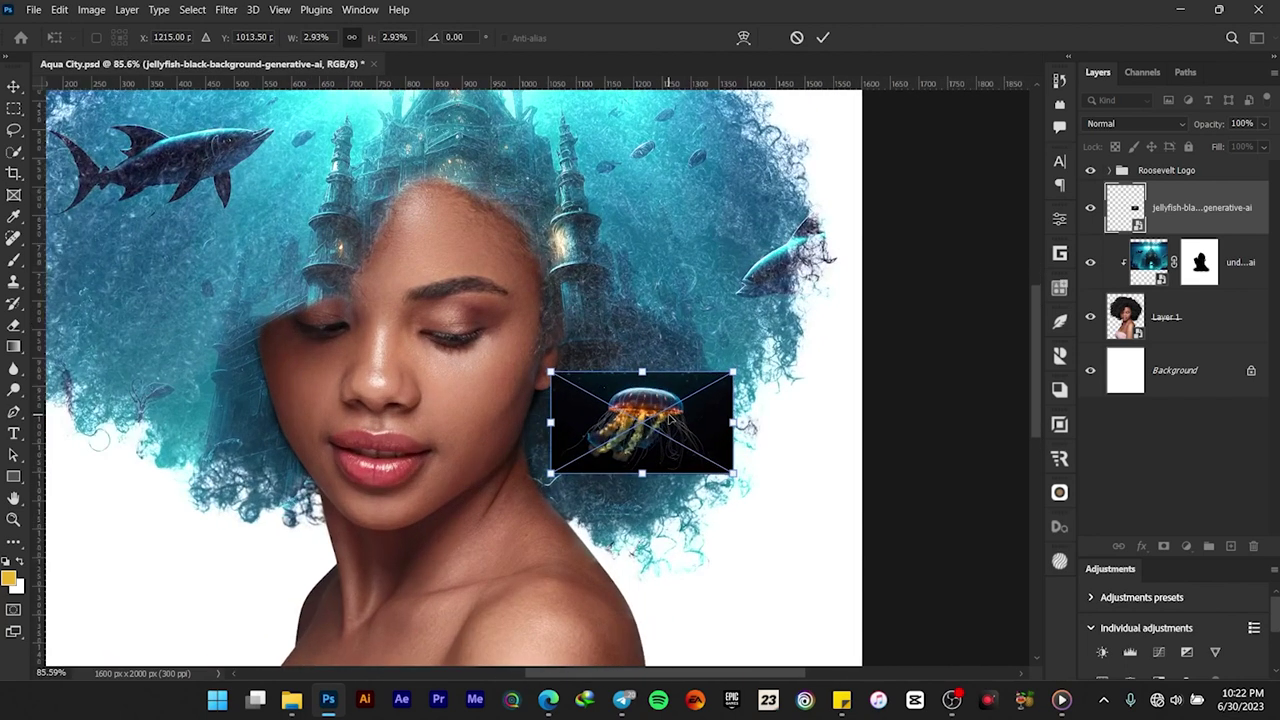
{"action": "left_click_drag", "start_coordinate": [746, 362], "coordinate": [739, 367]}
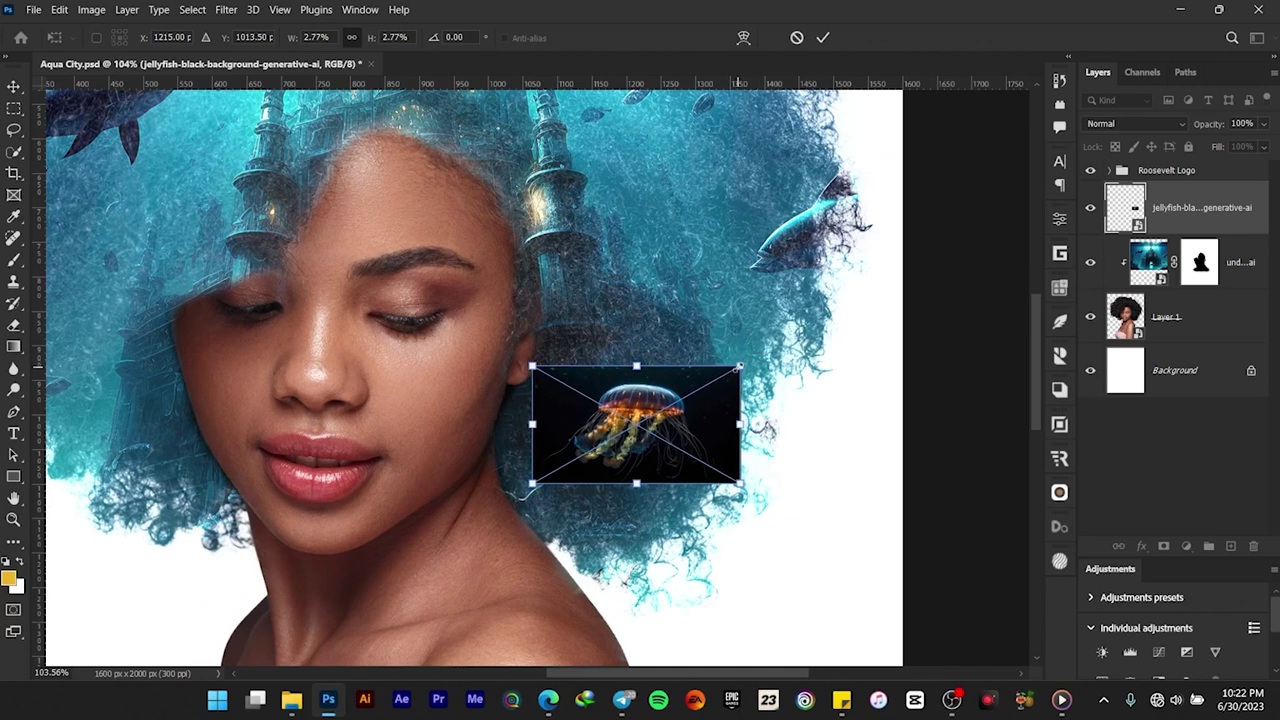
{"action": "left_click", "coordinate": [823, 38]}
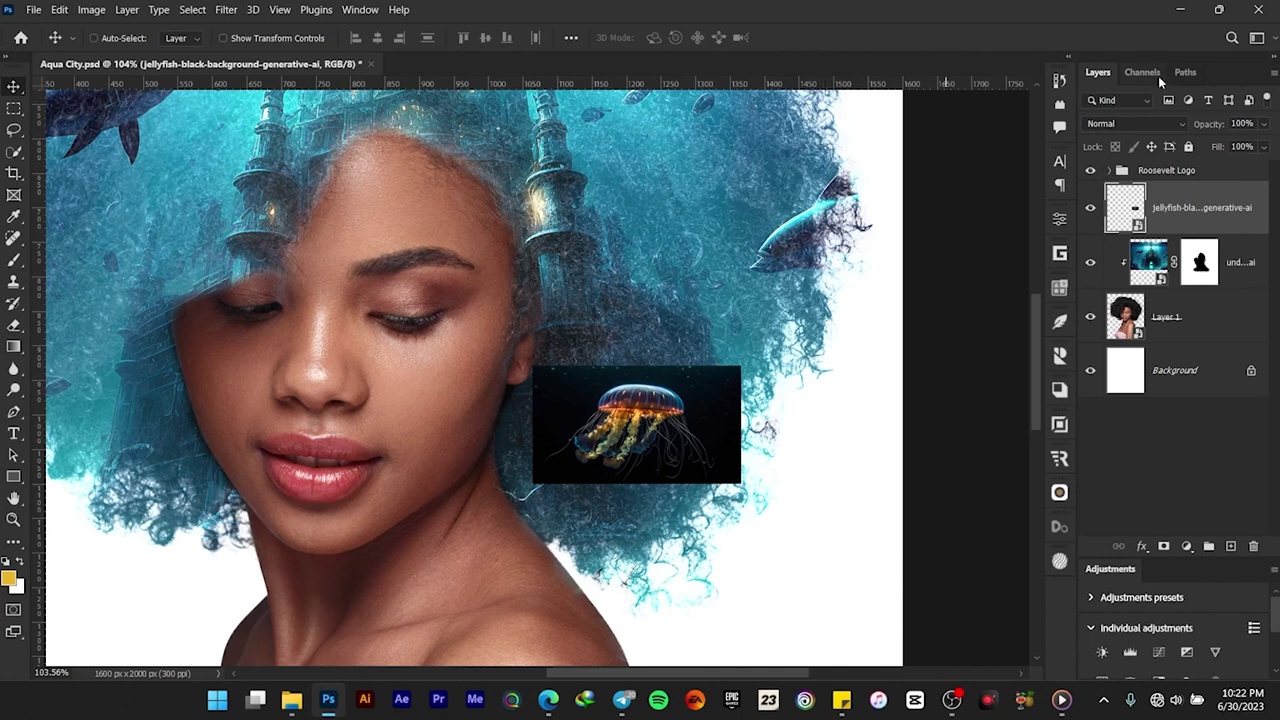
- Set the jellyfish layer's blend mode to Lighten
{"action": "left_click", "coordinate": [1135, 123]}
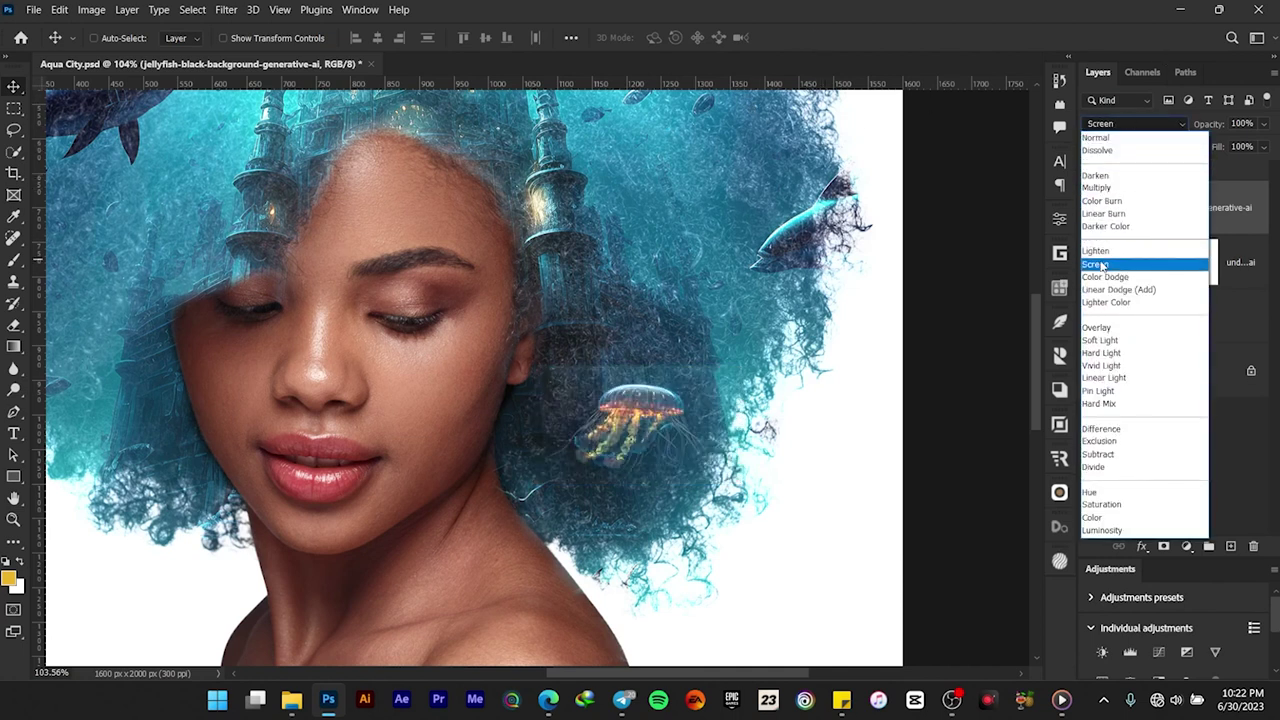
{"action": "left_click", "coordinate": [1102, 253]}
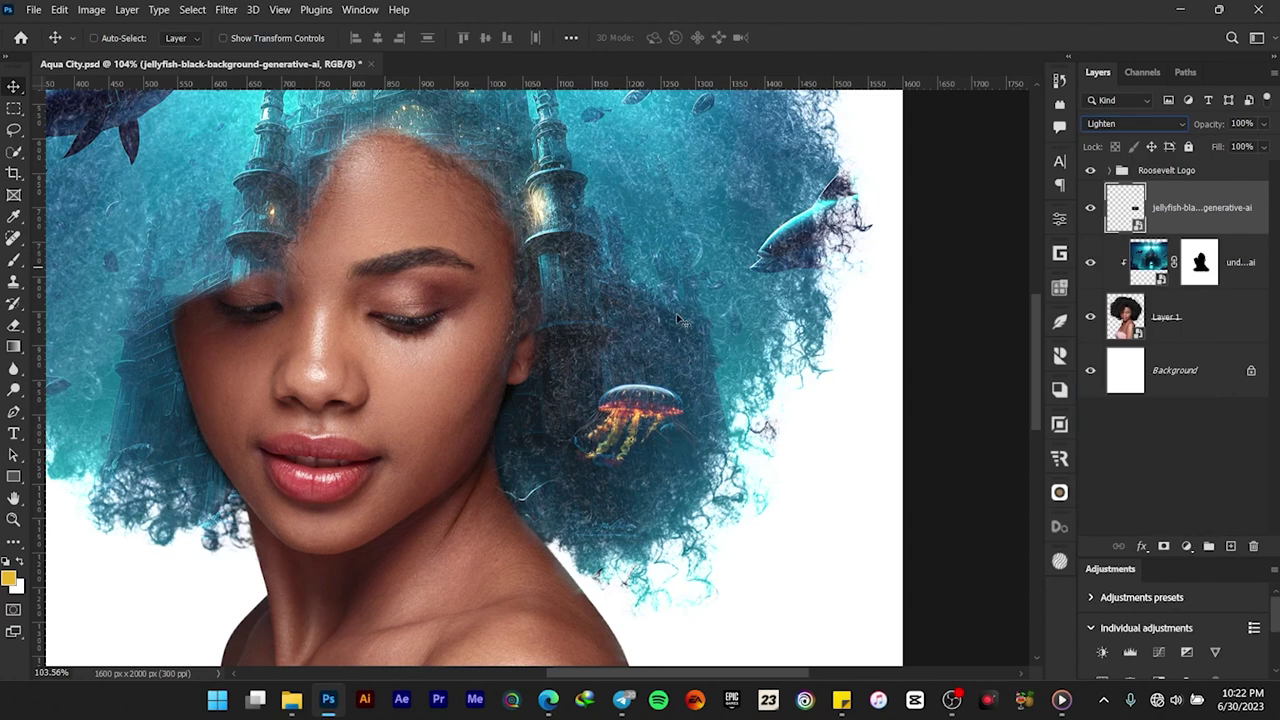
{"action": "scroll", "coordinate": [684, 411], "scroll_direction": "up", "scroll_amount": 5}
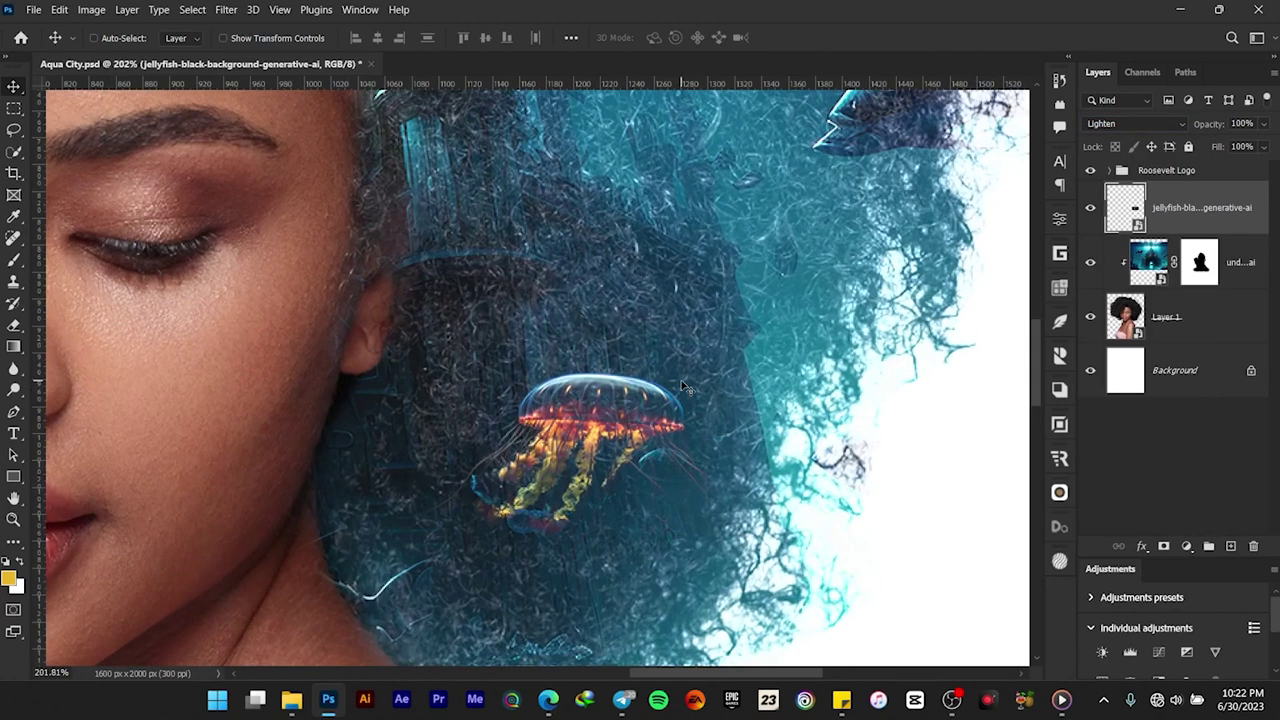
- Add a layer mask to the jellyfish layer and set the brush size to 70 px
{"action": "left_click", "coordinate": [1164, 547]}
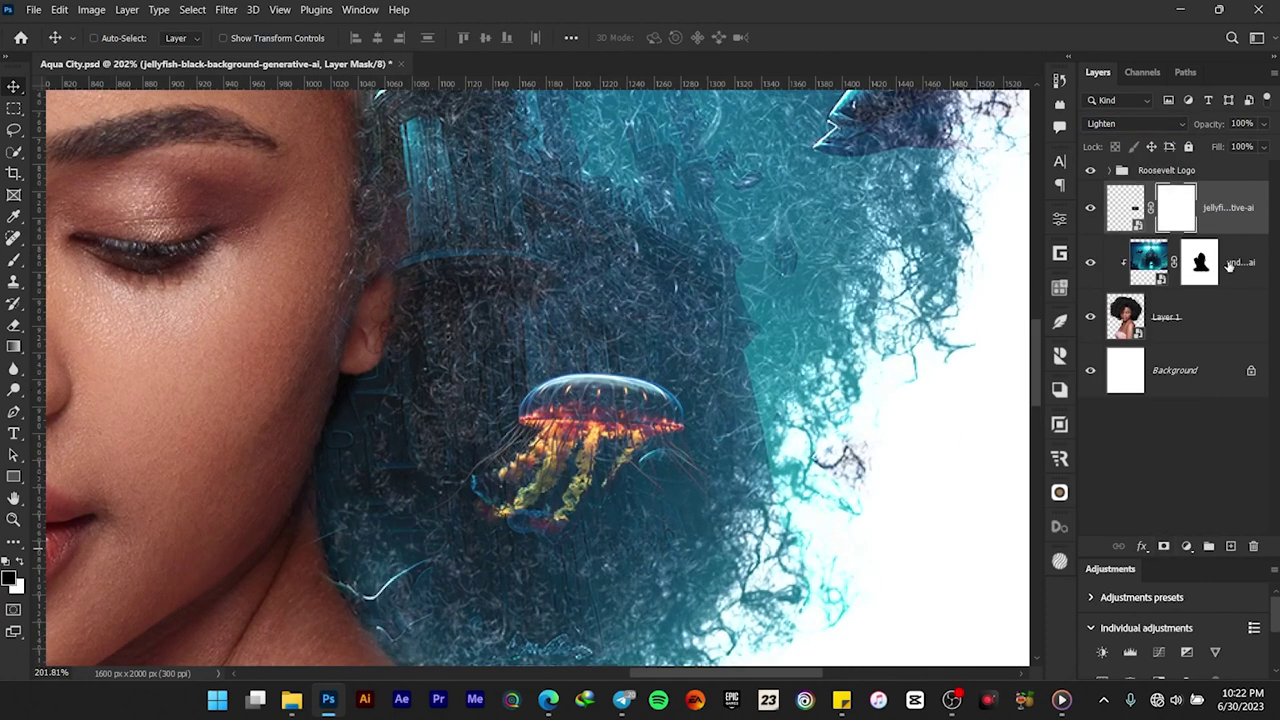
{"action": "left_click", "coordinate": [13, 258]}
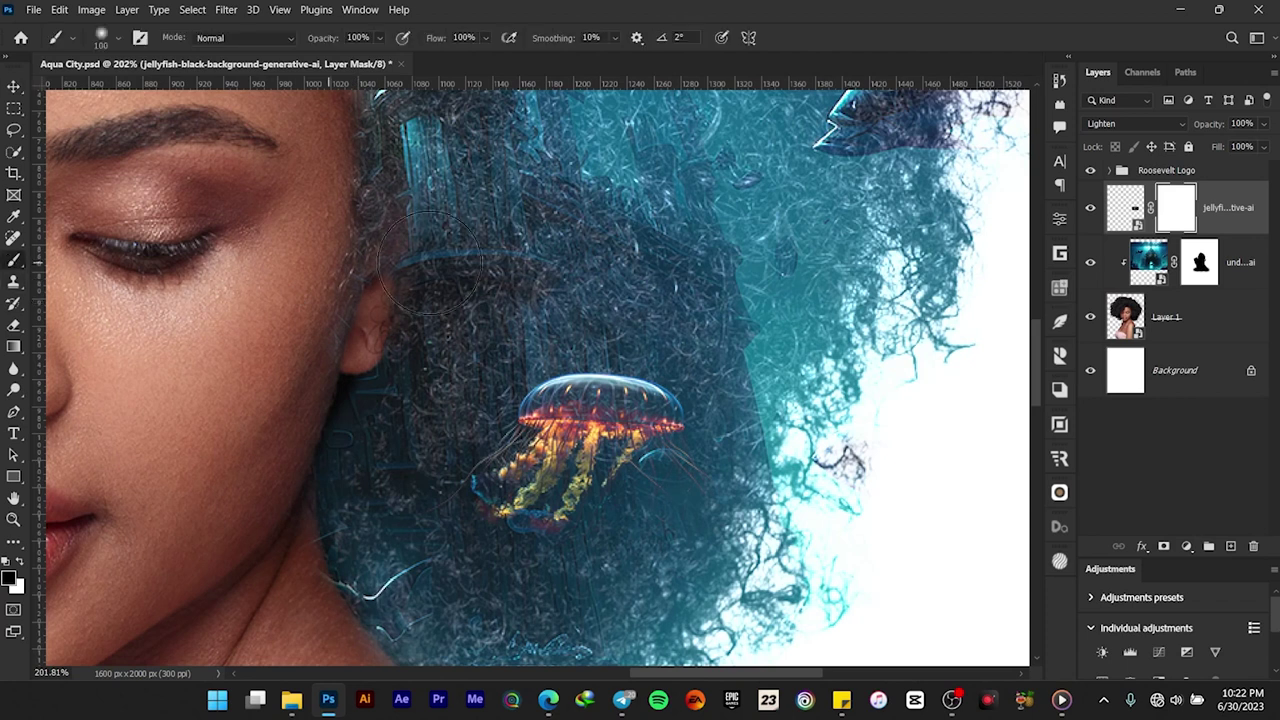
{"action": "key", "text": "bracketleft"}
{"action": "key", "text": "bracketleft"}
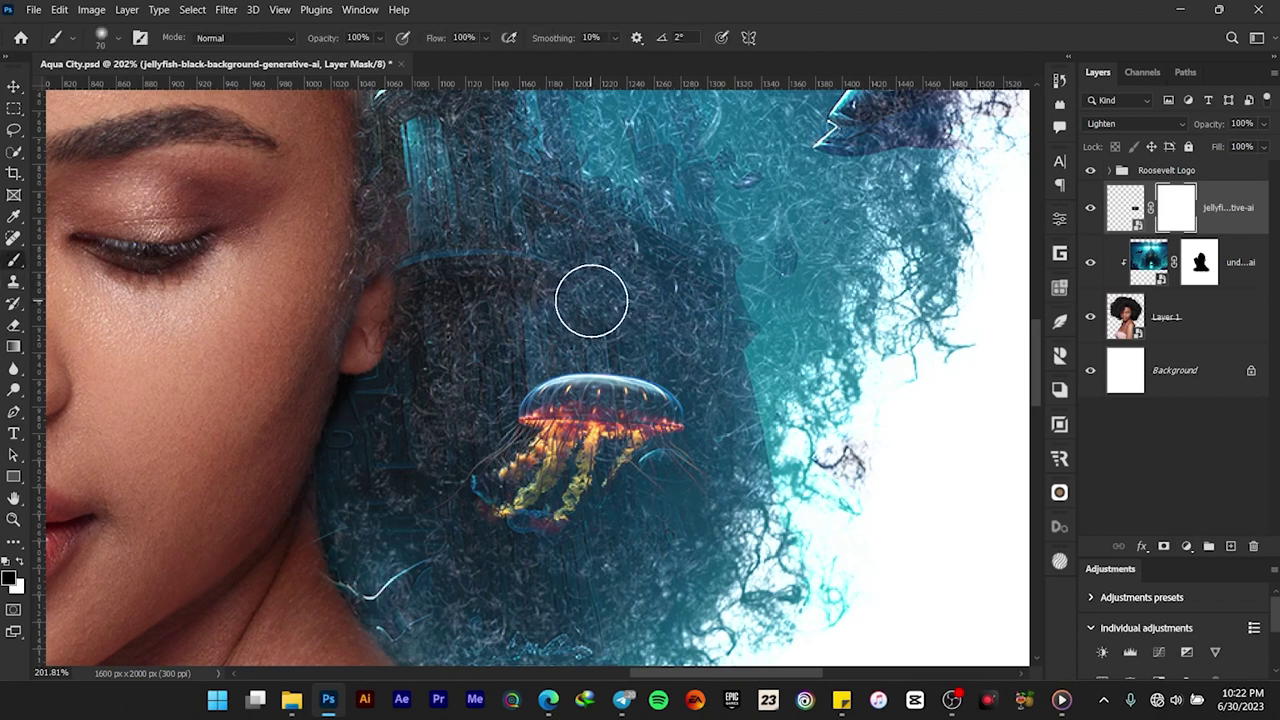
- Switch the jellyfish layer to Normal blending and paint black on its mask around the jellyfish to hide the image's rectangular edges
{"action": "left_click", "coordinate": [1175, 123]}
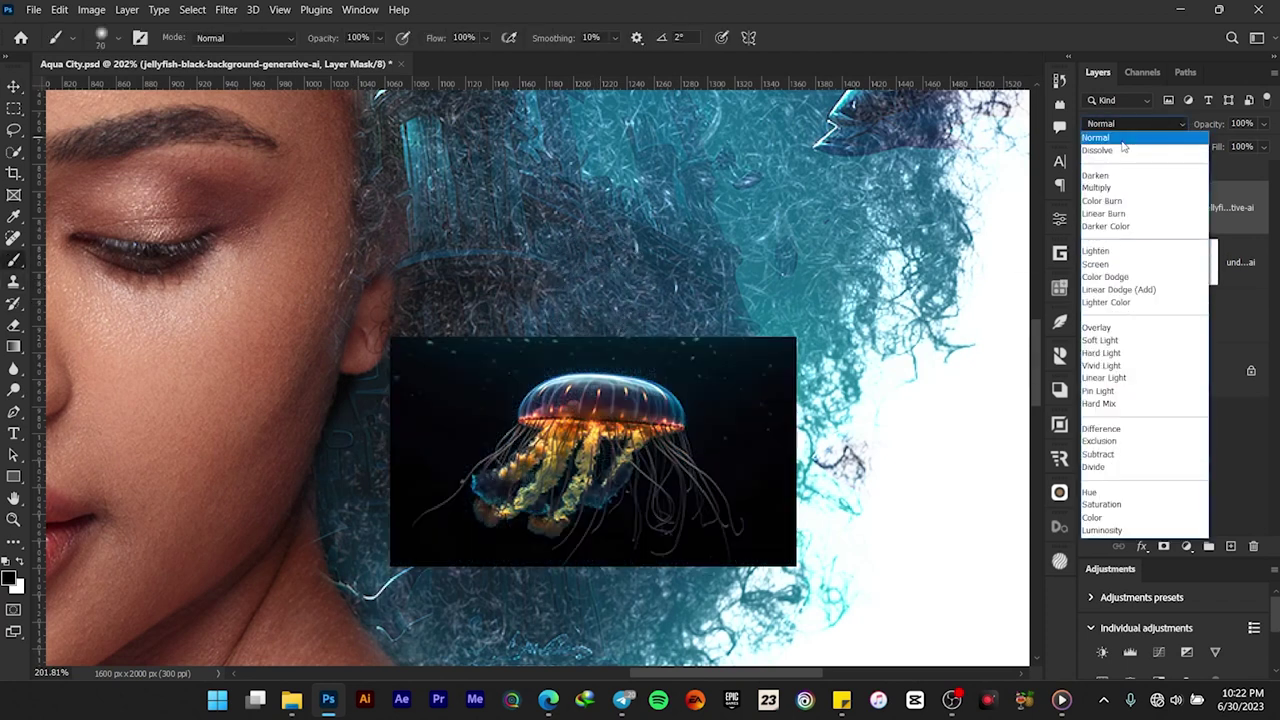
{"action": "left_click", "coordinate": [1123, 145]}
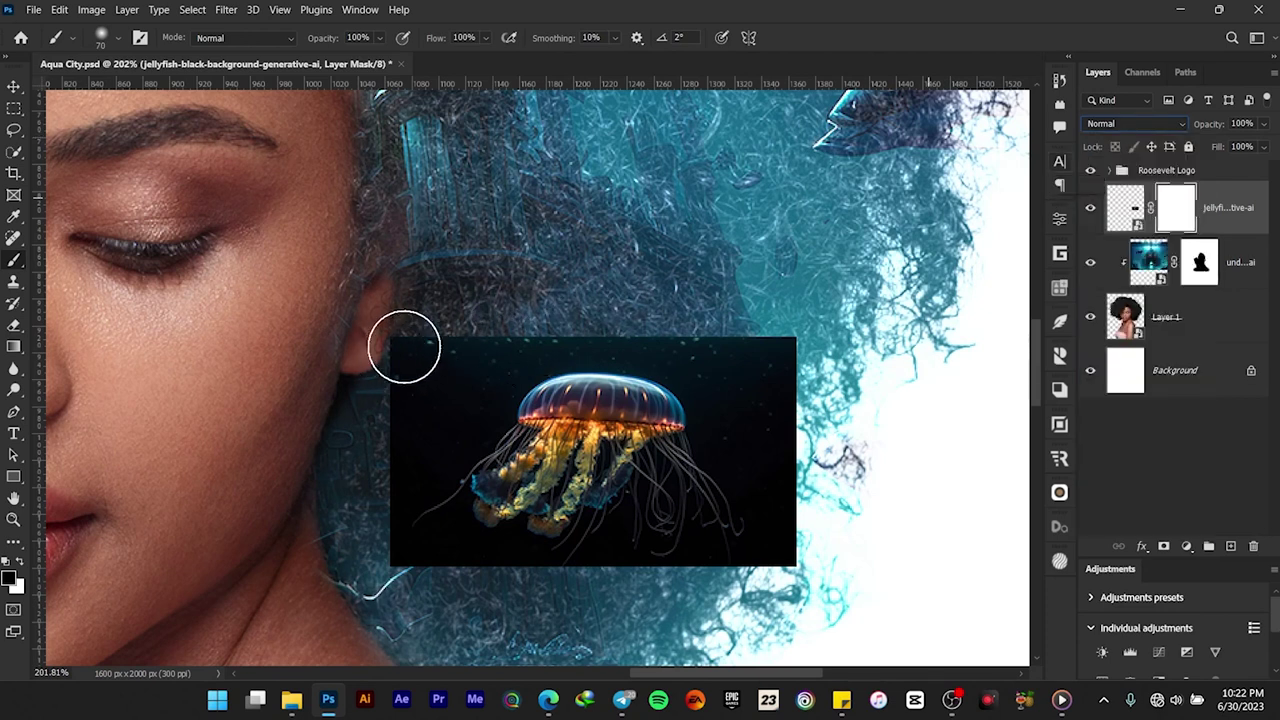
{"action": "mouse_move", "coordinate": [453, 346]}
{"action": "left_mouse_down"}
{"action": "mouse_move", "coordinate": [549, 309]}
{"action": "mouse_move", "coordinate": [757, 306]}
{"action": "mouse_move", "coordinate": [751, 337]}
{"action": "mouse_move", "coordinate": [818, 462]}
{"action": "left_mouse_up"}
{"action": "mouse_move", "coordinate": [733, 347]}
{"action": "left_mouse_down"}
{"action": "mouse_move", "coordinate": [800, 540]}
{"action": "mouse_move", "coordinate": [730, 565]}
{"action": "left_mouse_up"}
{"action": "mouse_move", "coordinate": [476, 652]}
{"action": "left_mouse_down"}
{"action": "mouse_move", "coordinate": [377, 594]}
{"action": "mouse_move", "coordinate": [375, 480]}
{"action": "mouse_move", "coordinate": [443, 349]}
{"action": "left_mouse_up"}
{"action": "mouse_move", "coordinate": [365, 558]}
{"action": "left_mouse_down"}
{"action": "mouse_move", "coordinate": [624, 610]}
{"action": "mouse_move", "coordinate": [550, 610]}
{"action": "mouse_move", "coordinate": [760, 591]}
{"action": "mouse_move", "coordinate": [542, 611]}
{"action": "left_mouse_up"}
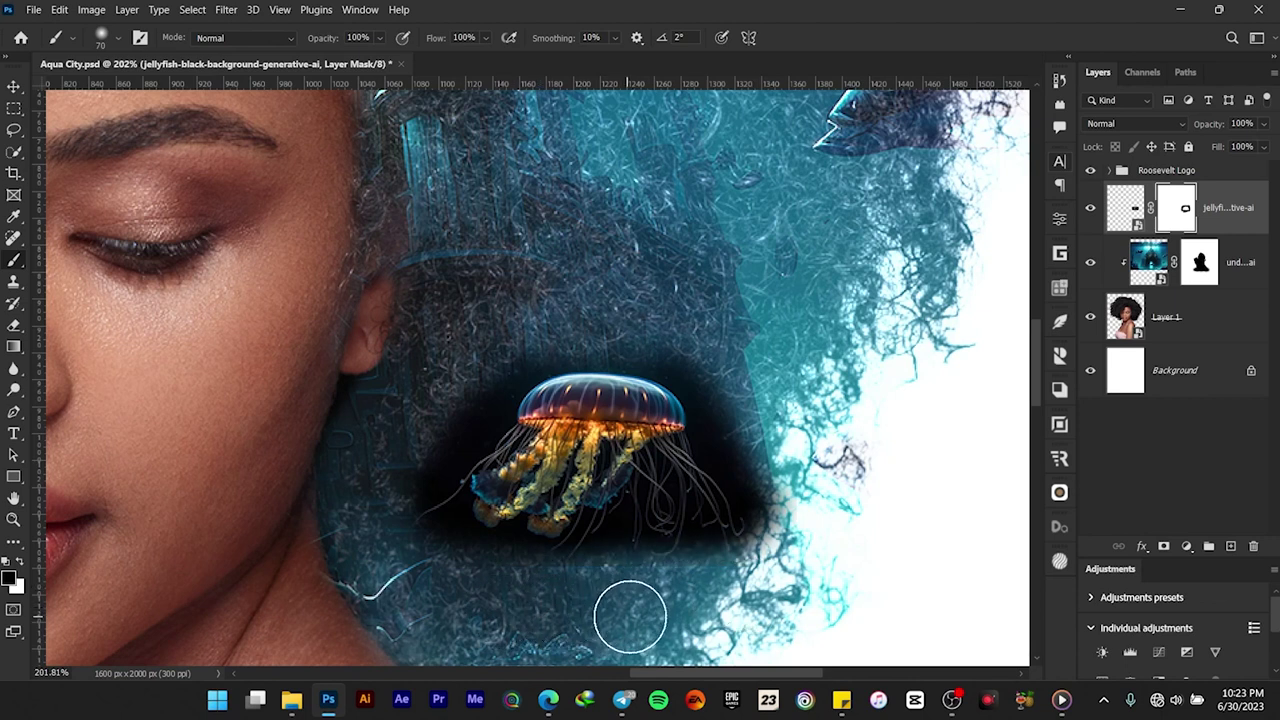
- Change the masked jellyfish layer's blend mode back to Lighten to drop out its dark background
{"action": "left_click", "coordinate": [1139, 124]}
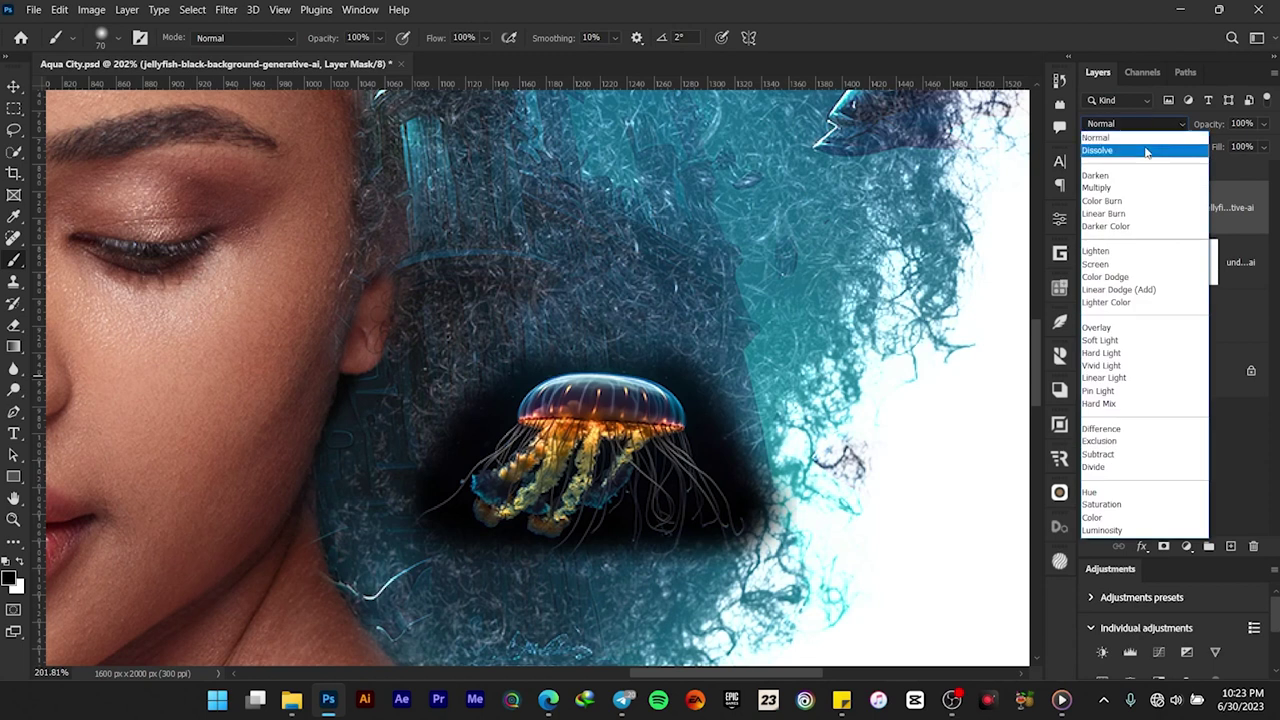
{"action": "left_click", "coordinate": [1100, 252]}
{"action": "left_click", "coordinate": [14, 87]}
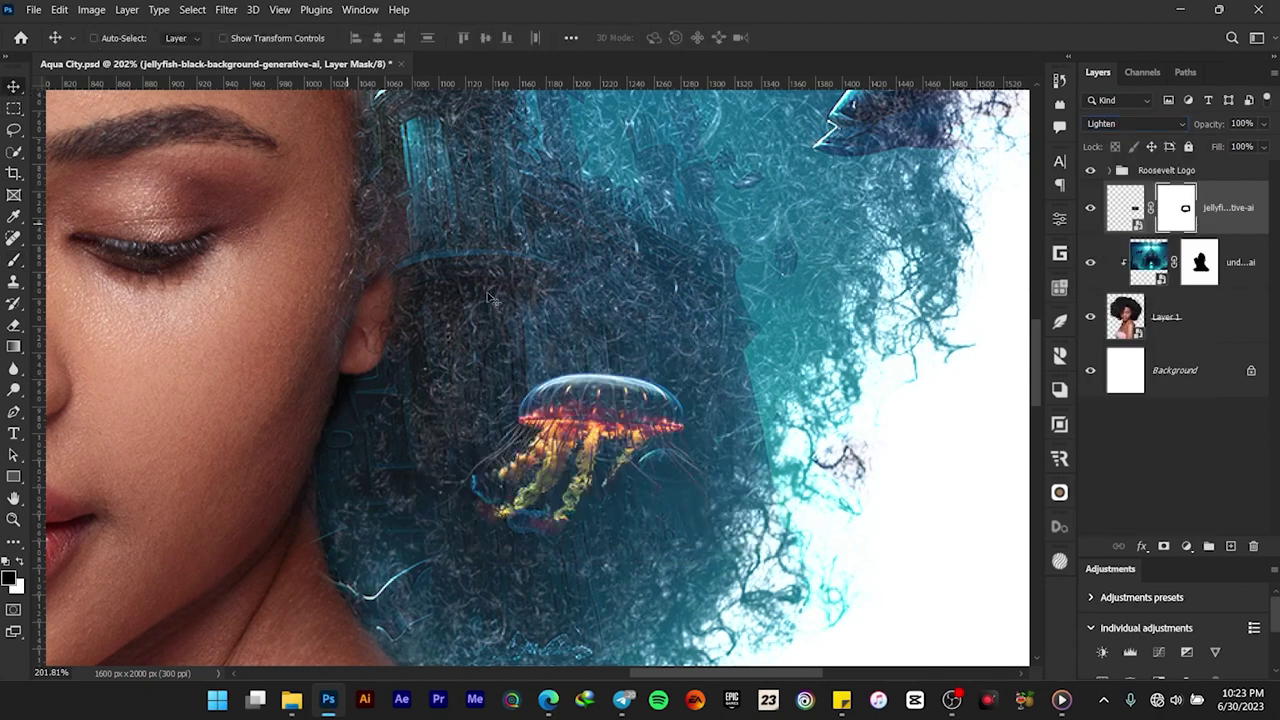
- Enlarge the jellyfish layer slightly in place, to about 107%
{"action": "key", "text": "ctrl+0"}
{"action": "scroll", "coordinate": [712, 440], "scroll_direction": "down", "scroll_amount": 12}
{"action": "scroll", "coordinate": [702, 444], "scroll_direction": "up", "scroll_amount": 12}
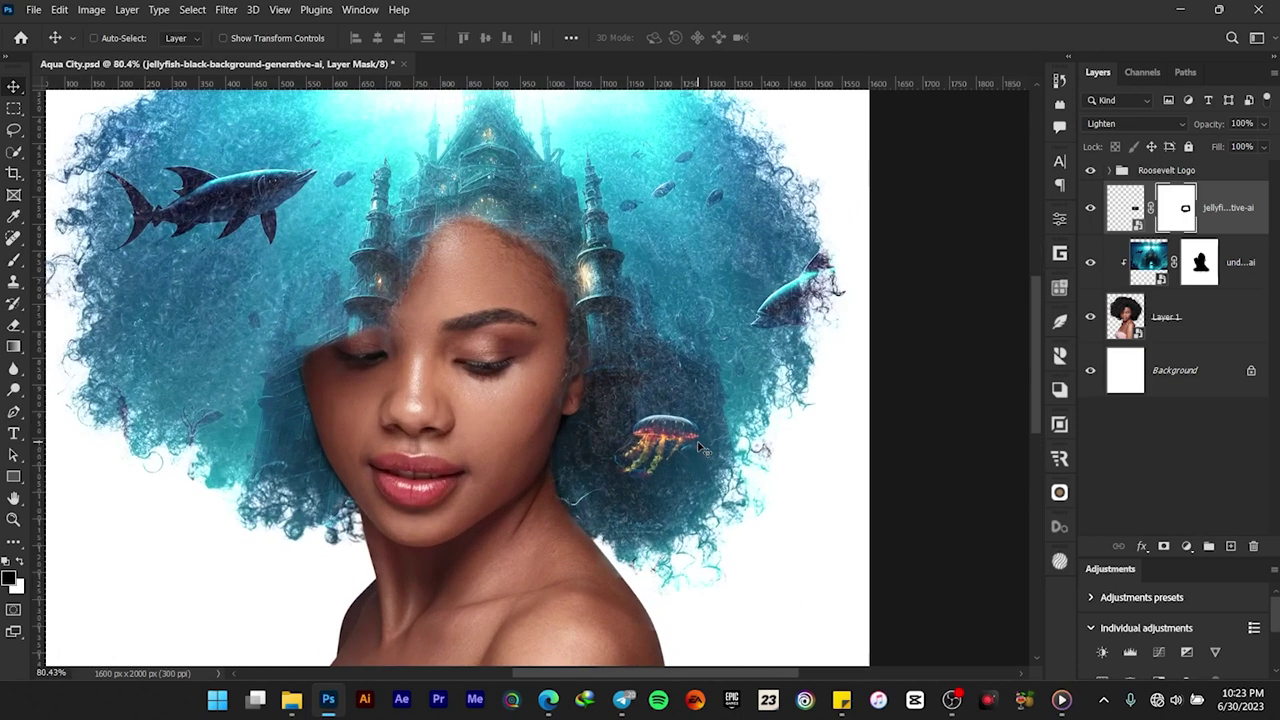
{"action": "left_click", "coordinate": [1125, 208]}
{"action": "key", "text": "ctrl+t"}
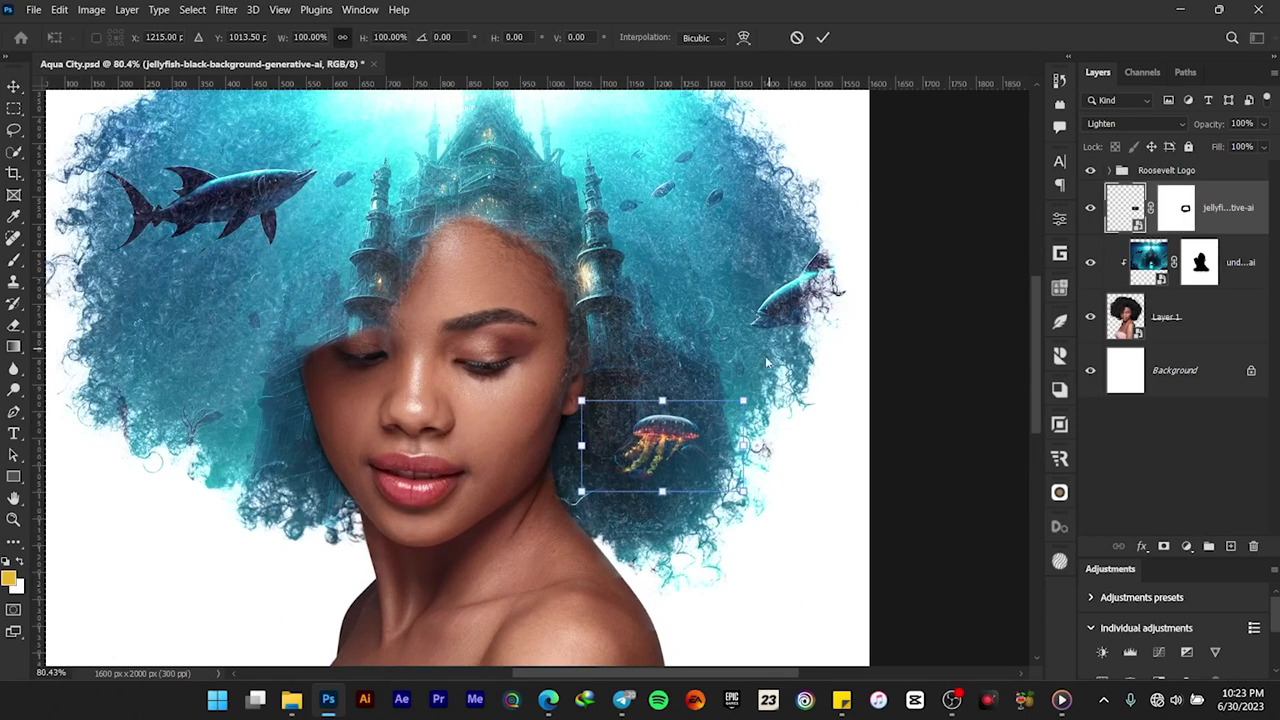
{"action": "left_click_drag", "start_coordinate": [742, 401], "coordinate": [748, 397]}
{"action": "left_click", "coordinate": [822, 37]}
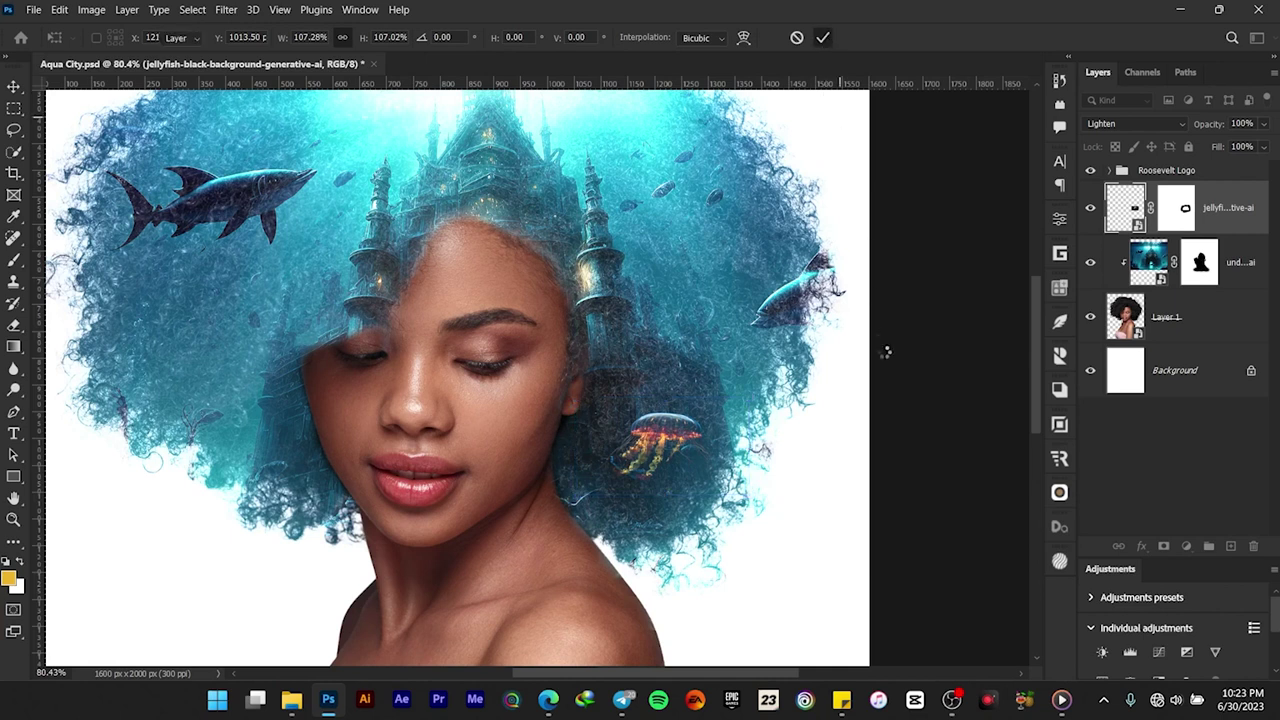
- Review the whole composite with the jellyfish blended into the underwater hair, both at full view and closer in
{"action": "scroll", "coordinate": [752, 415], "scroll_direction": "down", "scroll_amount": 3}
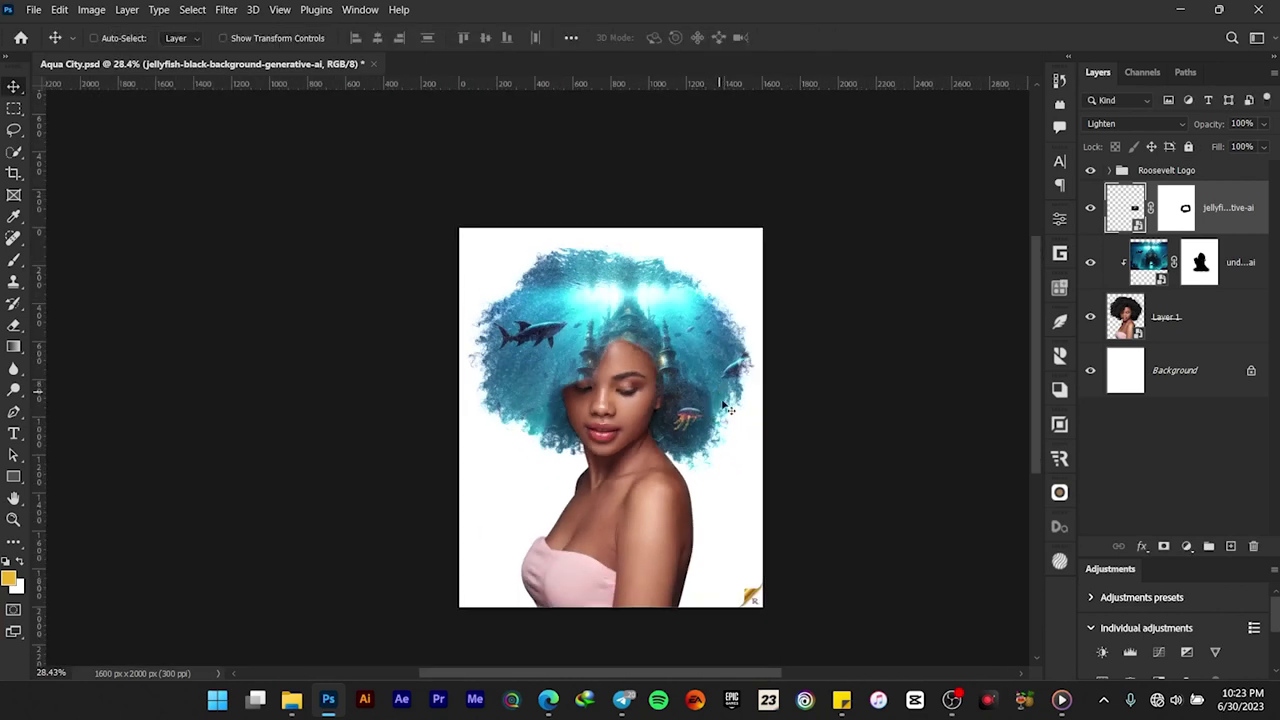
{"action": "scroll", "coordinate": [718, 398], "scroll_direction": "up", "scroll_amount": 2}
{"action": "scroll", "coordinate": [572, 230], "scroll_direction": "up", "scroll_amount": 1}
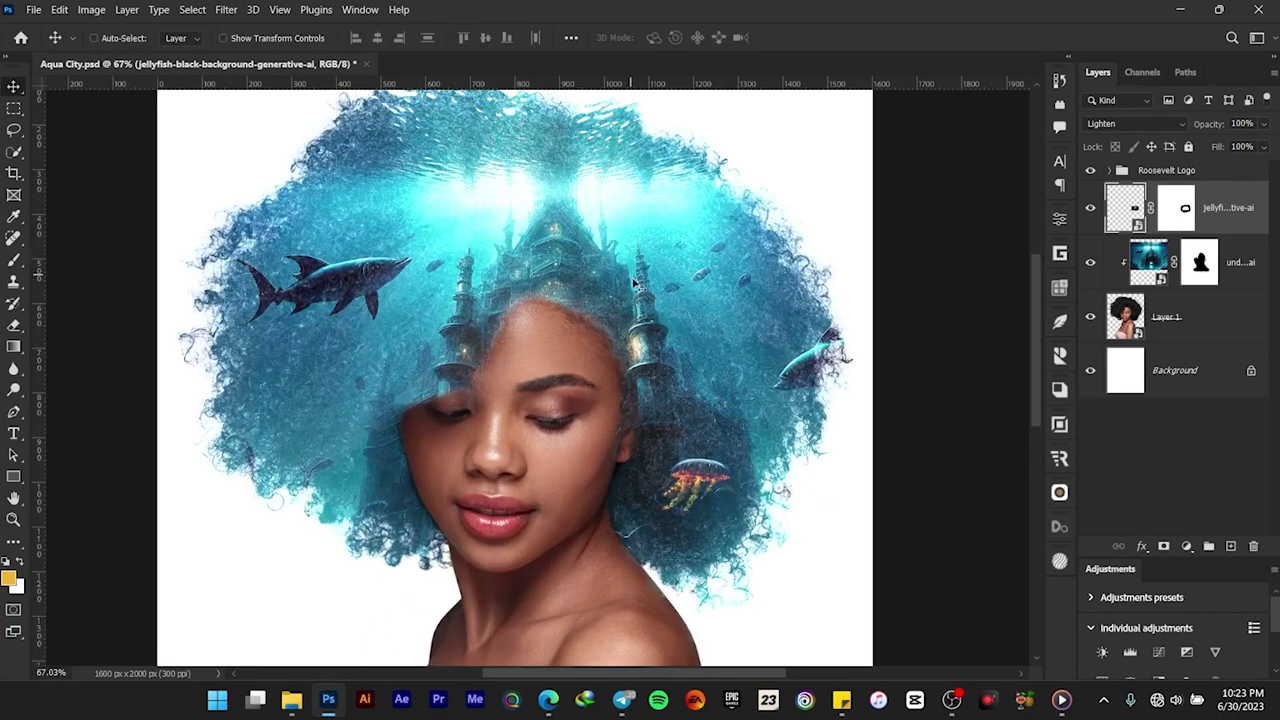
{"action": "scroll", "coordinate": [635, 285], "scroll_direction": "down", "scroll_amount": 1}
{"action": "scroll", "coordinate": [572, 277], "scroll_direction": "up", "scroll_amount": 1}
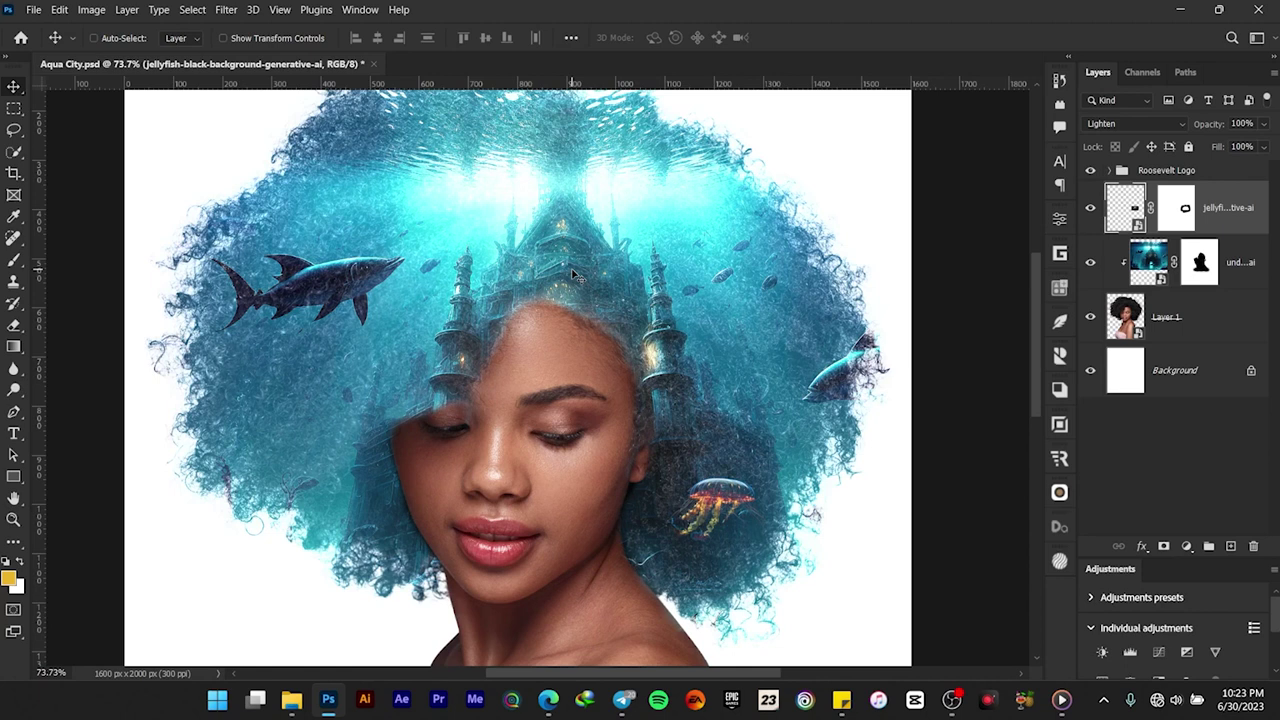
{"action": "scroll", "coordinate": [650, 295], "scroll_direction": "down", "scroll_amount": 3}
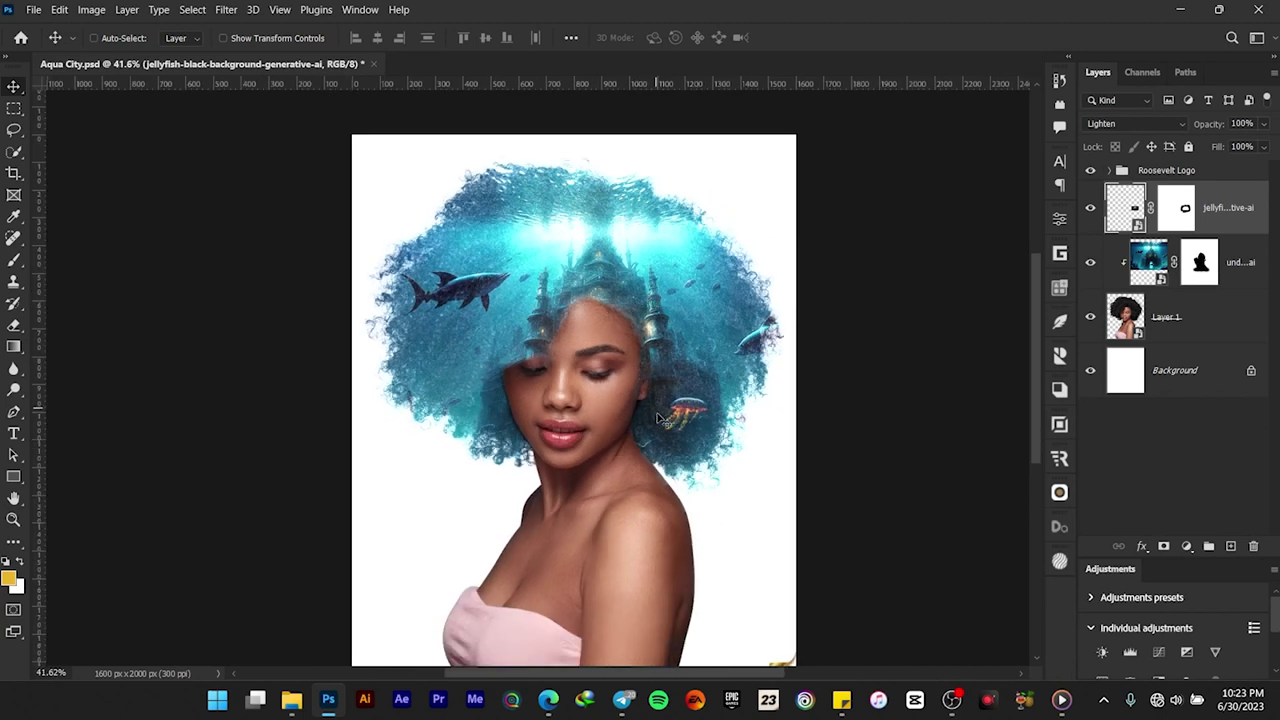
{"action": "scroll", "coordinate": [654, 360], "scroll_direction": "up", "scroll_amount": 3}
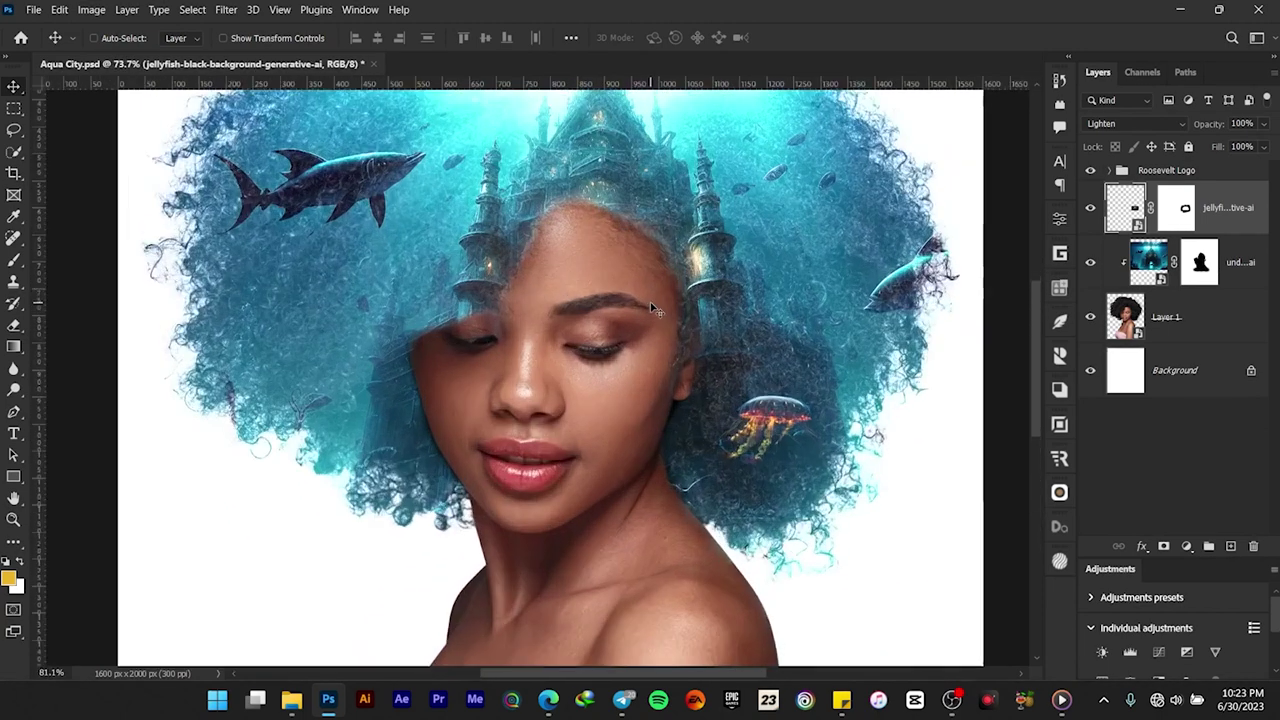
- Scale the underwater city layer up to about 101.3%, extending its top edge slightly upward over the hair
{"action": "scroll", "coordinate": [656, 310], "scroll_direction": "up", "scroll_amount": 7}
{"action": "left_click_drag", "start_coordinate": [684, 252], "coordinate": [897, 451]}
{"action": "left_click_drag", "start_coordinate": [582, 440], "coordinate": [616, 636]}
{"action": "left_click_drag", "start_coordinate": [779, 319], "coordinate": [701, 417]}
{"action": "left_click_drag", "start_coordinate": [795, 415], "coordinate": [628, 416]}
{"action": "left_click_drag", "start_coordinate": [890, 478], "coordinate": [814, 506]}
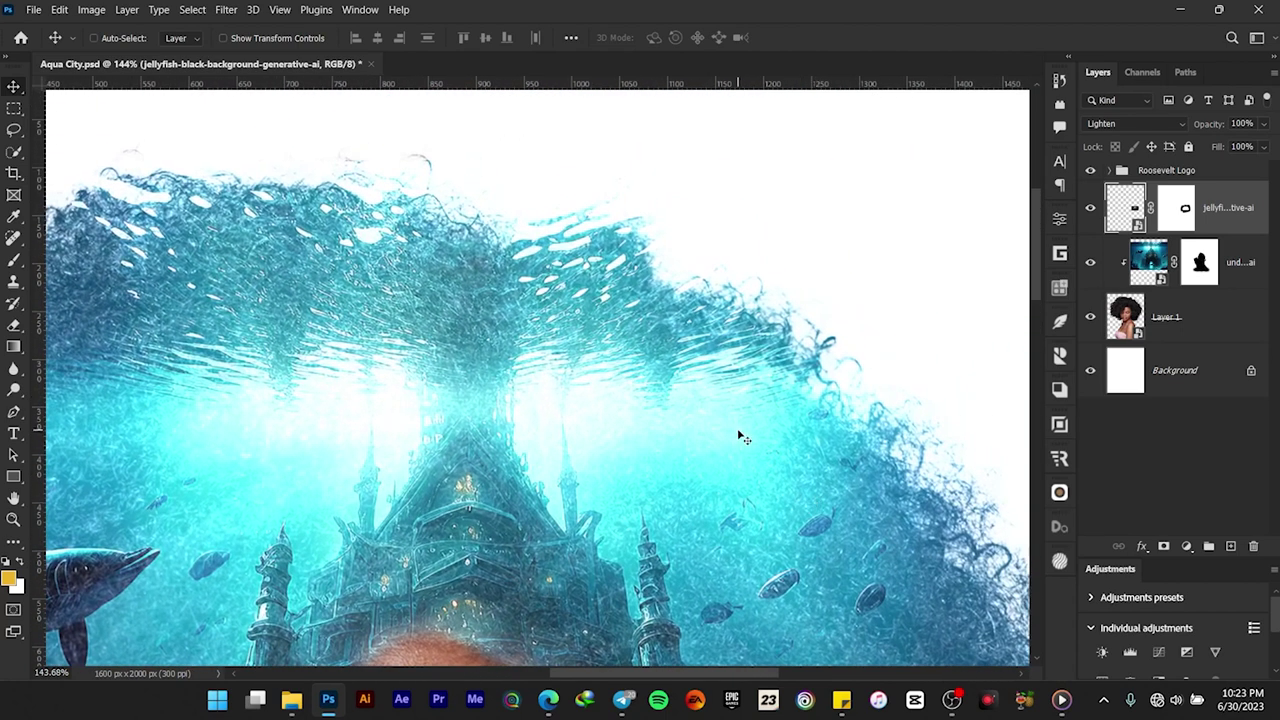
{"action": "scroll", "coordinate": [741, 436], "scroll_direction": "down", "scroll_amount": 3}
{"action": "left_click", "coordinate": [1150, 262]}
{"action": "key", "text": "ctrl+t"}
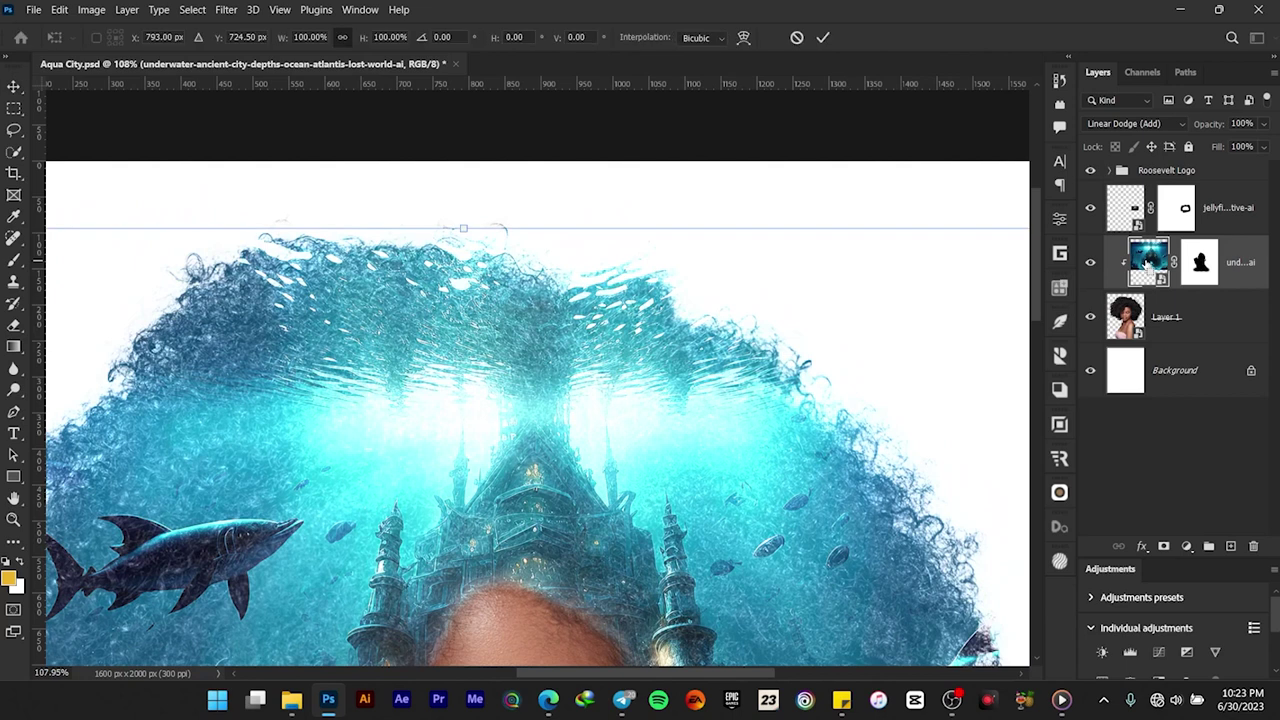
{"action": "left_click_drag", "start_coordinate": [463, 229], "coordinate": [457, 214]}
{"action": "scroll", "coordinate": [450, 265], "scroll_direction": "down", "scroll_amount": 3}
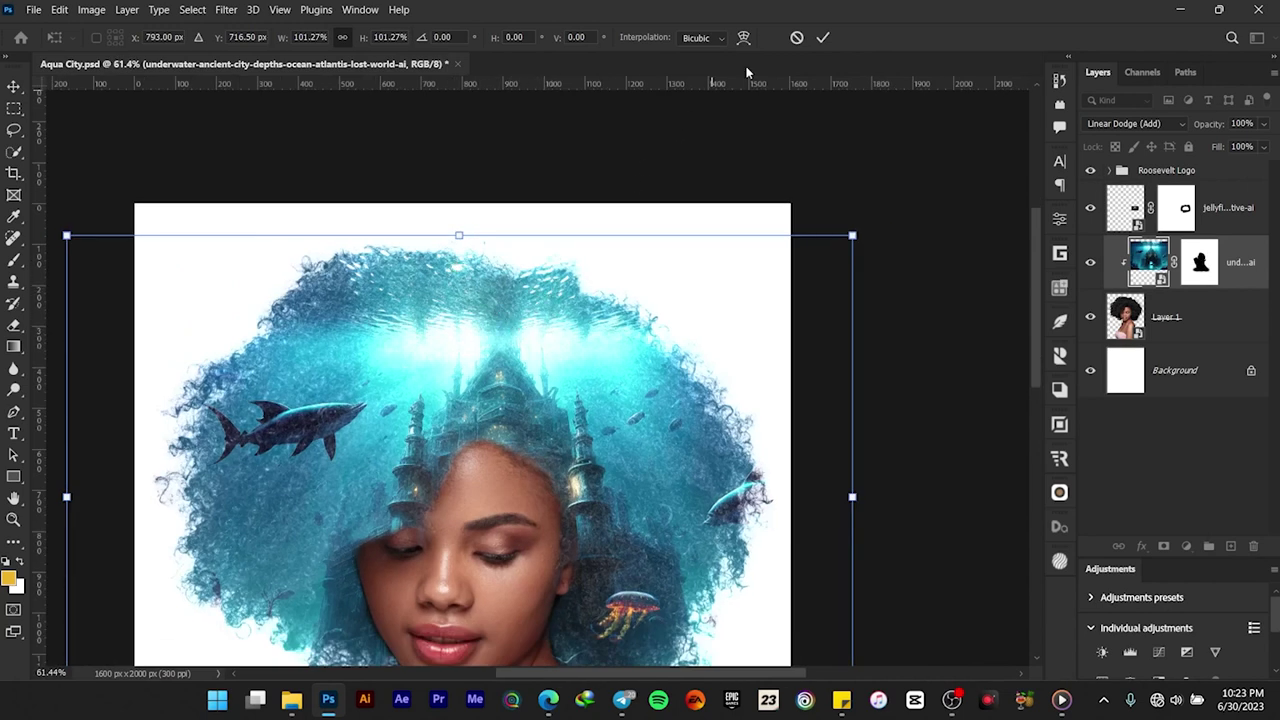
{"action": "left_click", "coordinate": [822, 37]}
- Examine how the underwater city blends into the hair around the forehead, eyes and ear, at several magnifications
{"action": "scroll", "coordinate": [585, 235], "scroll_direction": "down", "scroll_amount": 2}
{"action": "scroll", "coordinate": [503, 448], "scroll_direction": "up", "scroll_amount": 6}
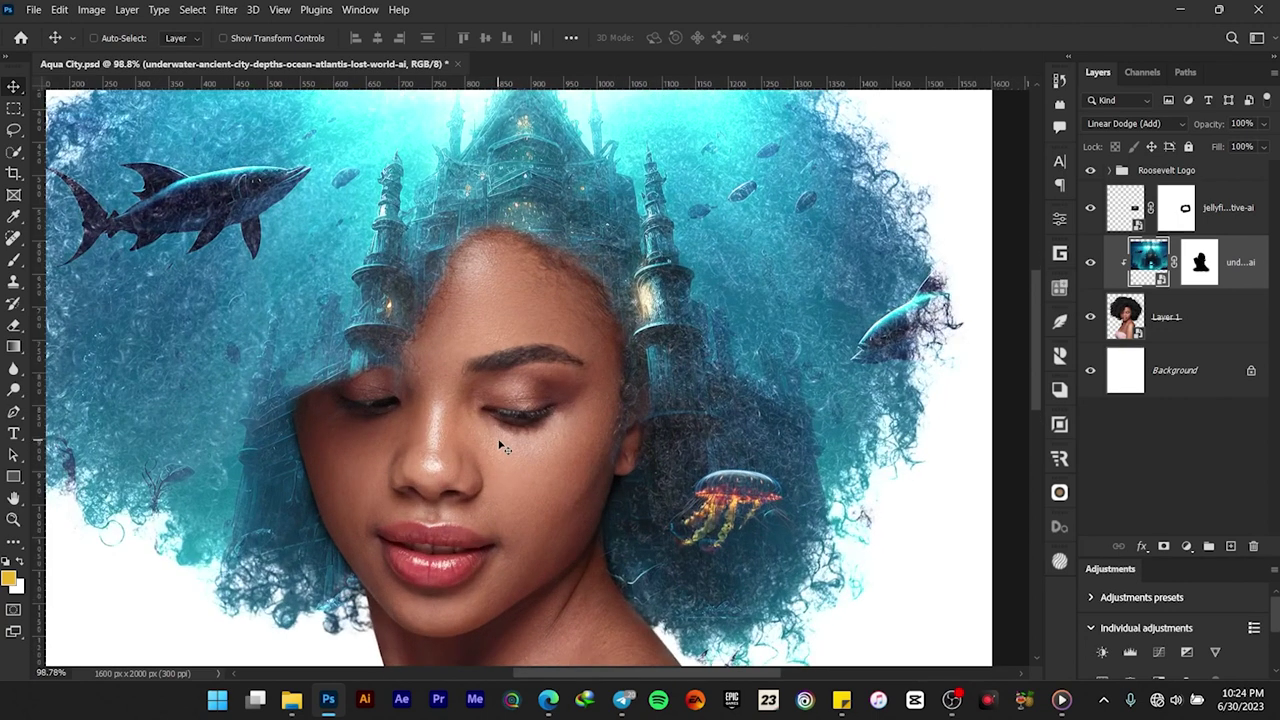
{"action": "scroll", "coordinate": [503, 448], "scroll_direction": "down", "scroll_amount": 2}
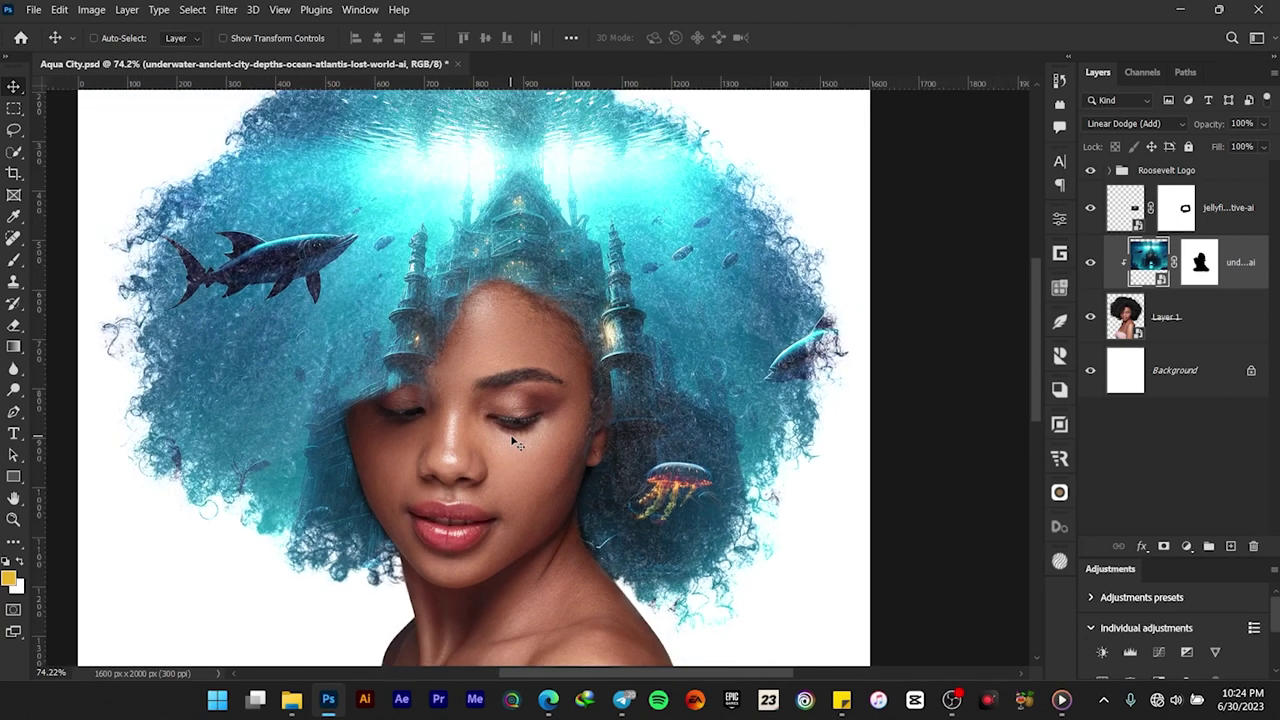
{"action": "scroll", "coordinate": [510, 437], "scroll_direction": "up", "scroll_amount": 5}
{"action": "scroll", "coordinate": [561, 441], "scroll_direction": "up", "scroll_amount": 1}
{"action": "scroll", "coordinate": [561, 445], "scroll_direction": "down", "scroll_amount": 1}
{"action": "scroll", "coordinate": [595, 355], "scroll_direction": "up", "scroll_amount": 1}
{"action": "scroll", "coordinate": [595, 360], "scroll_direction": "down", "scroll_amount": 2}
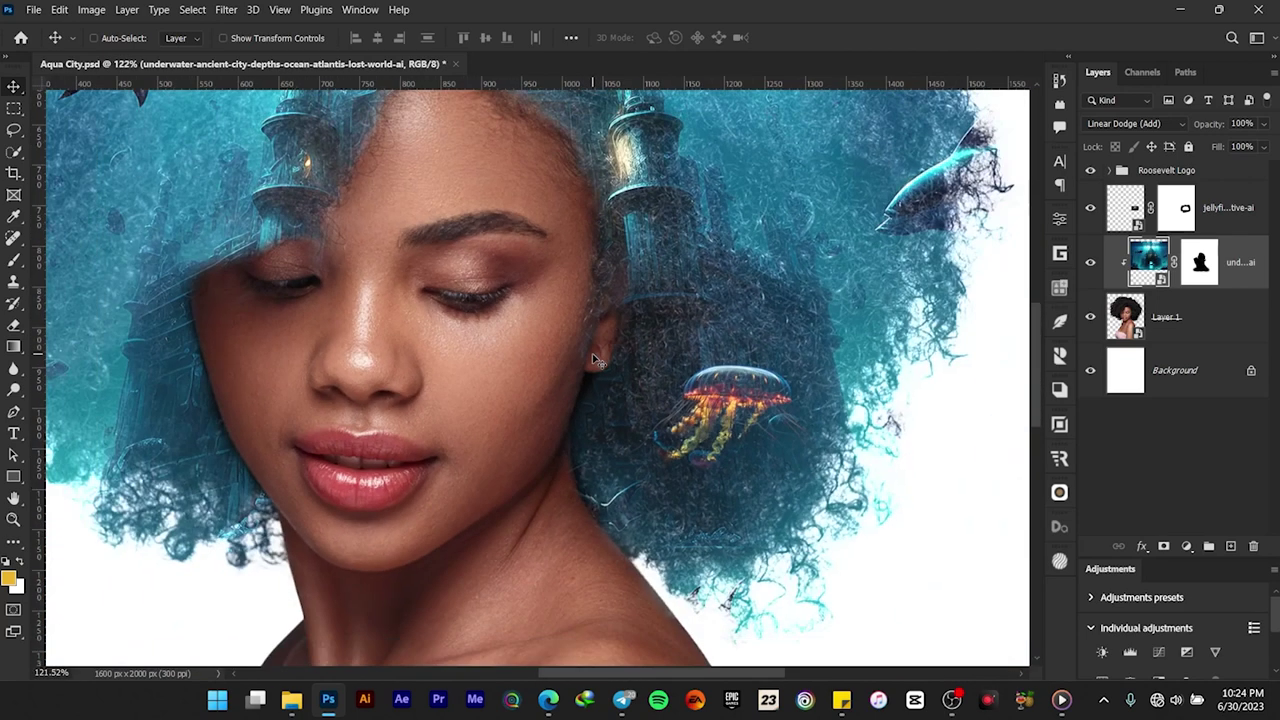
{"action": "scroll", "coordinate": [391, 331], "scroll_direction": "up", "scroll_amount": 2}
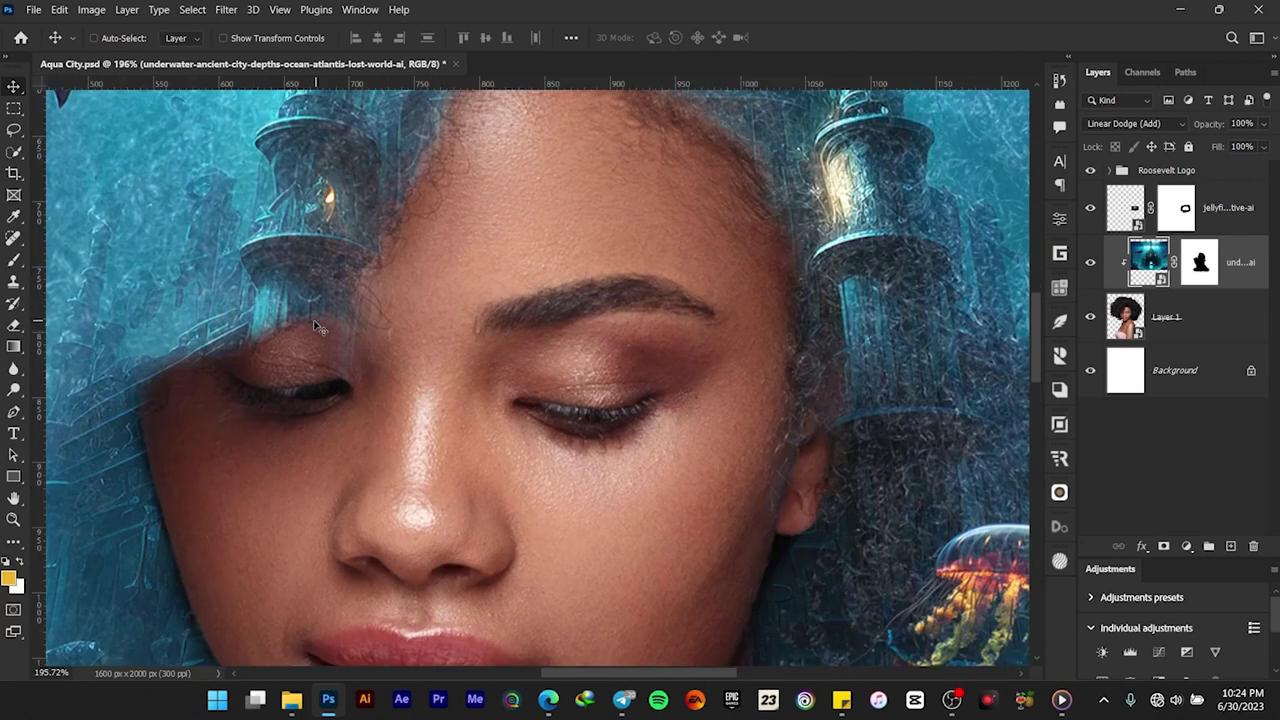
{"action": "scroll", "coordinate": [320, 328], "scroll_direction": "up", "scroll_amount": 1}
{"action": "scroll", "coordinate": [325, 332], "scroll_direction": "up", "scroll_amount": 1}
- Make the underwater city layer's mask active and ready the Brush tool with black as the foreground colour
{"action": "left_click", "coordinate": [1198, 262]}
{"action": "key", "text": "d"}
{"action": "left_click", "coordinate": [14, 262]}
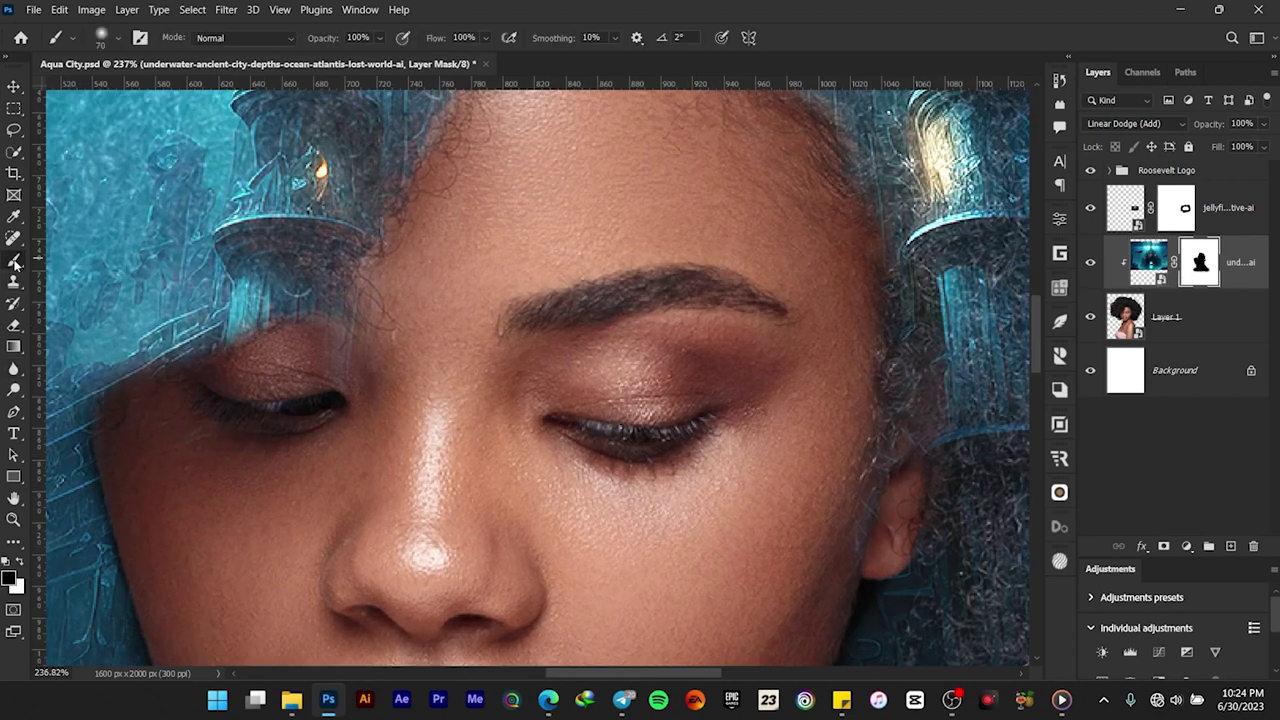
{"action": "left_click", "coordinate": [8, 580]}
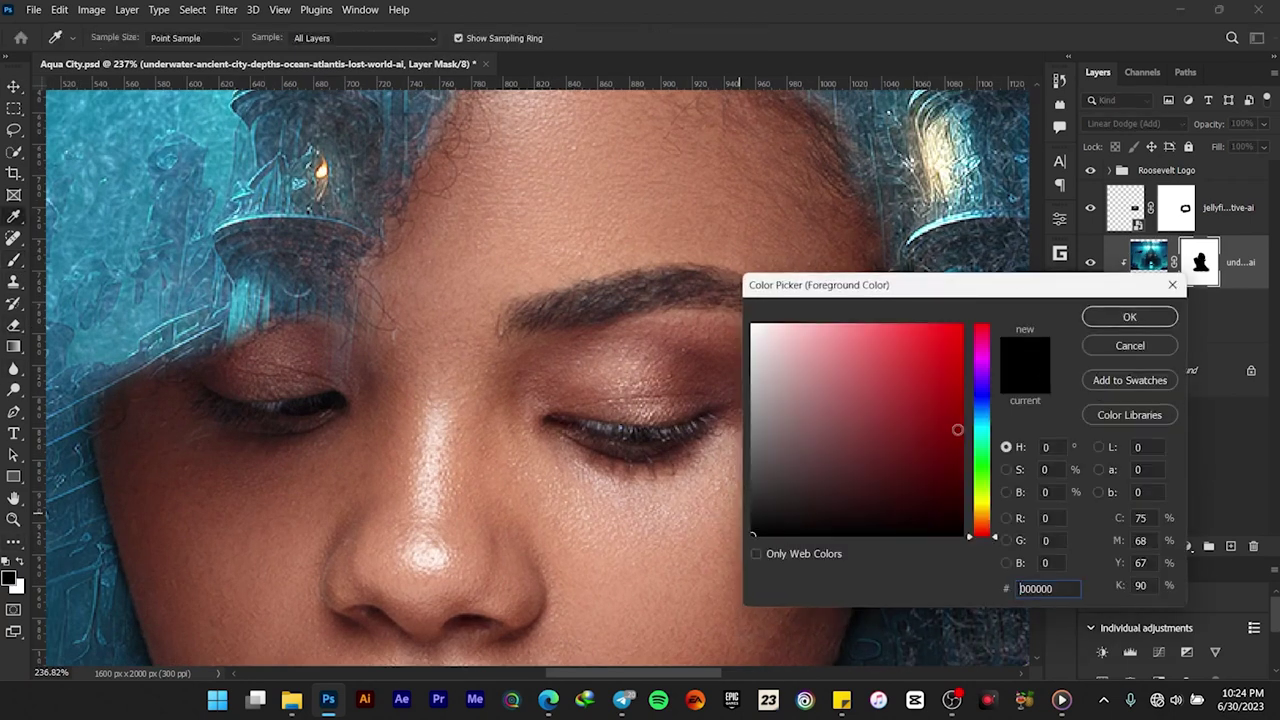
{"action": "left_click", "coordinate": [1110, 318]}
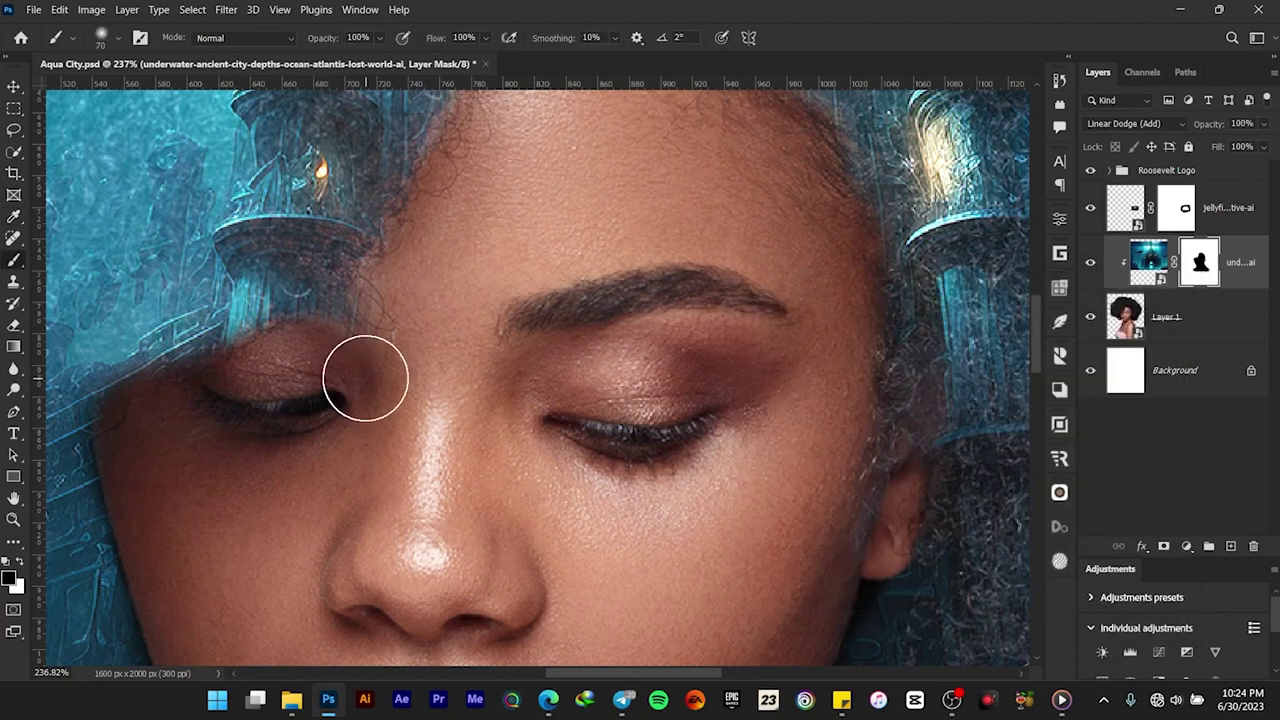
- Disable and re-enable the underwater city layer's mask to compare the face with and without masking
{"action": "scroll", "coordinate": [423, 420], "scroll_direction": "down", "scroll_amount": 5}
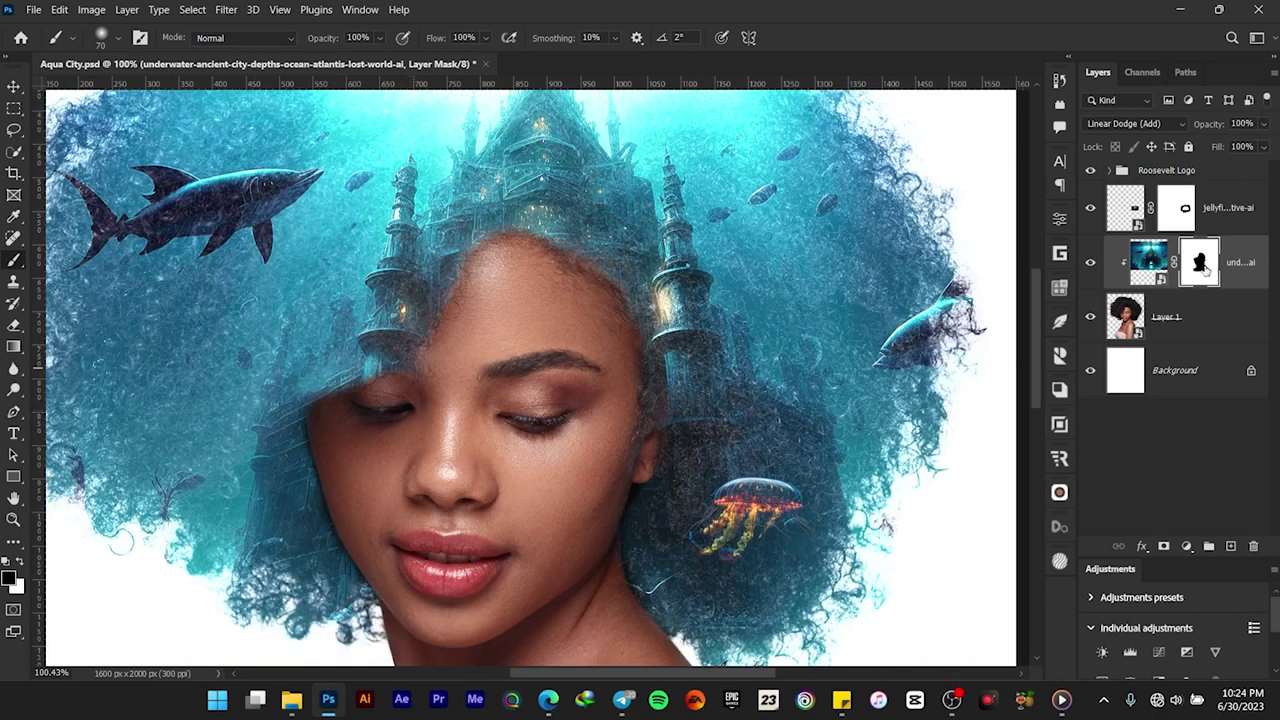
{"action": "left_click", "coordinate": [1205, 263], "text": "shift"}
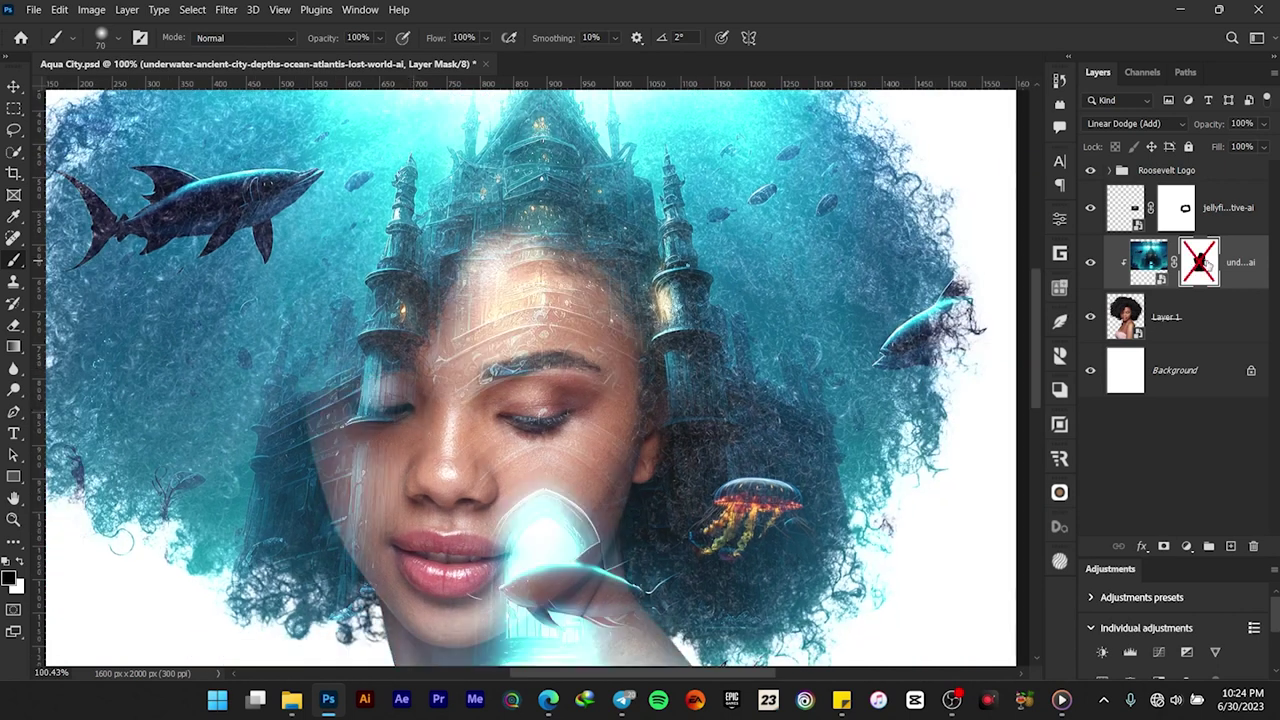
{"action": "left_click", "coordinate": [1205, 263], "text": "shift"}
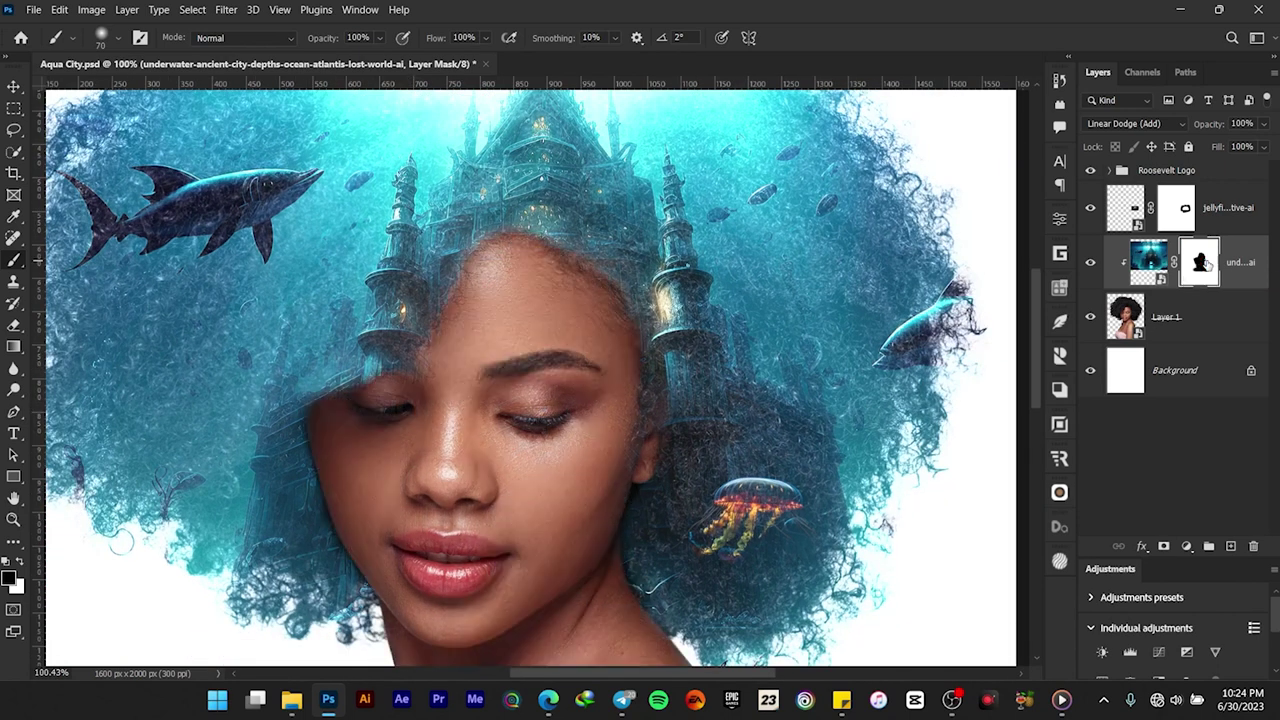
{"action": "scroll", "coordinate": [530, 300], "scroll_direction": "down", "scroll_amount": 6}
{"action": "scroll", "coordinate": [519, 318], "scroll_direction": "up", "scroll_amount": 5}
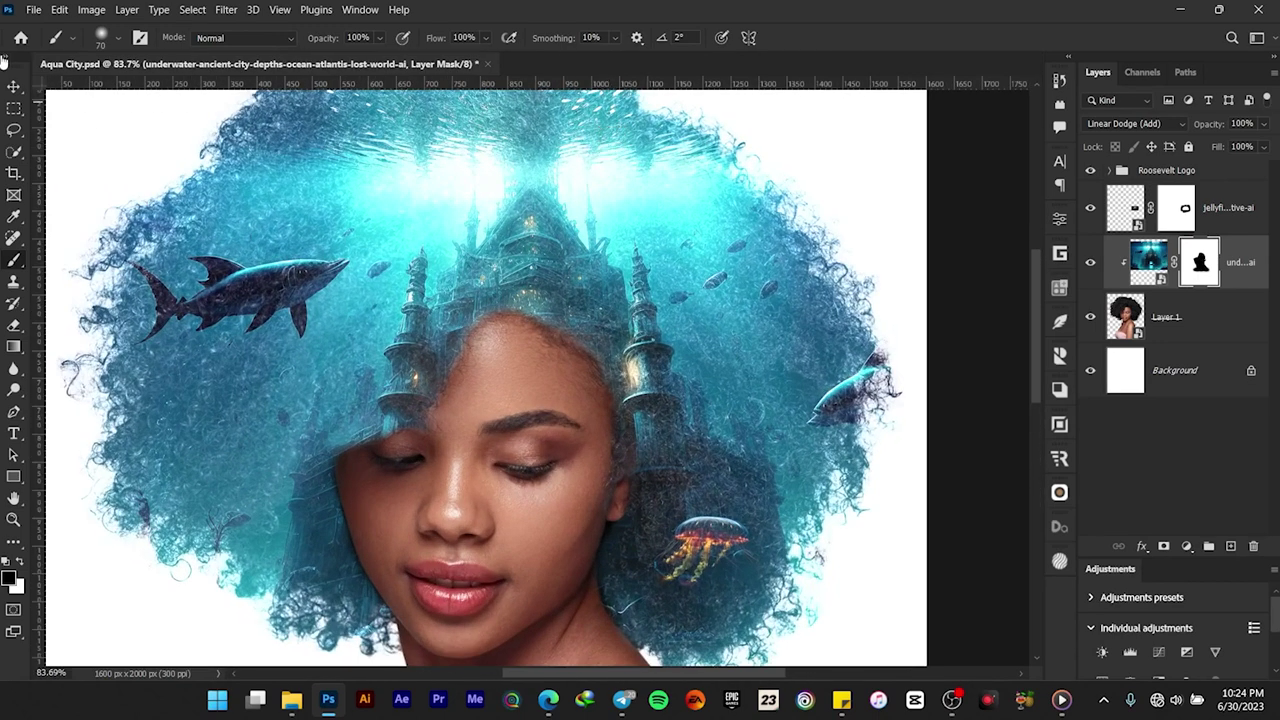
- With the Move tool active, toggle the underwater city layer's visibility to compare the original hair with the composite, leaving the layer shown
{"action": "left_click", "coordinate": [14, 87]}
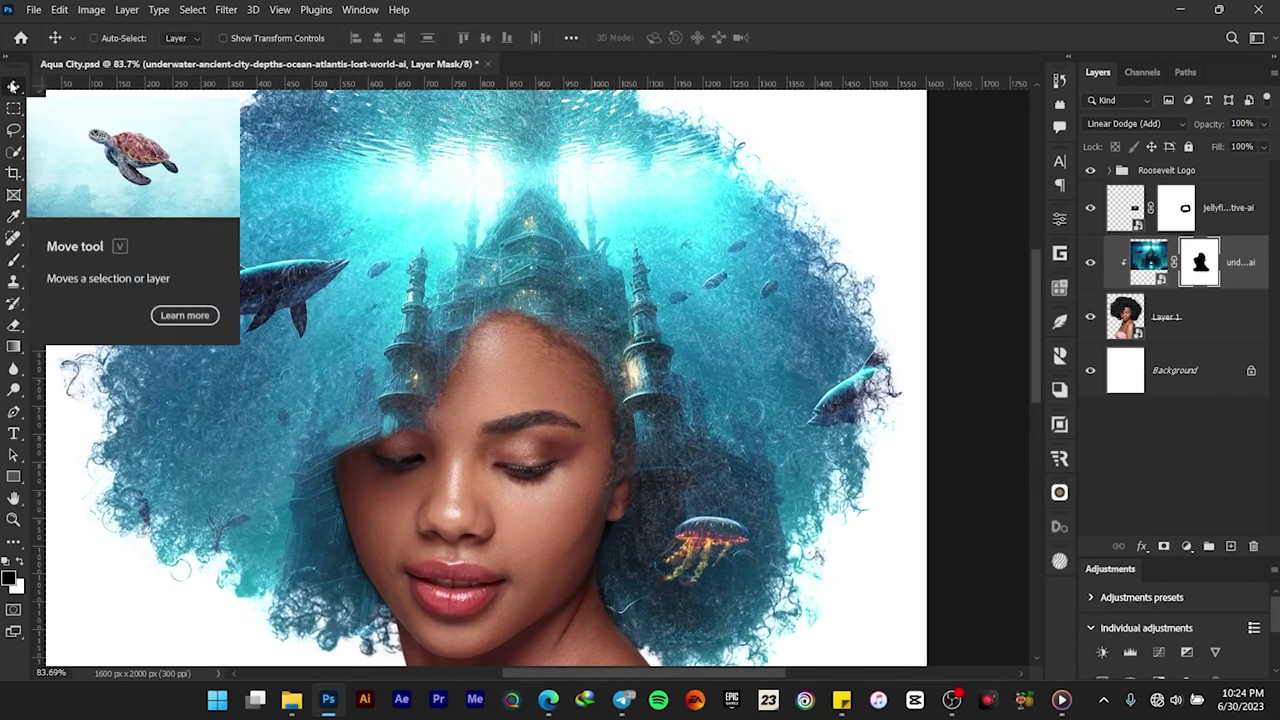
{"action": "left_click", "coordinate": [1092, 266]}
{"action": "left_click", "coordinate": [1091, 265]}
{"action": "left_click", "coordinate": [1091, 265]}
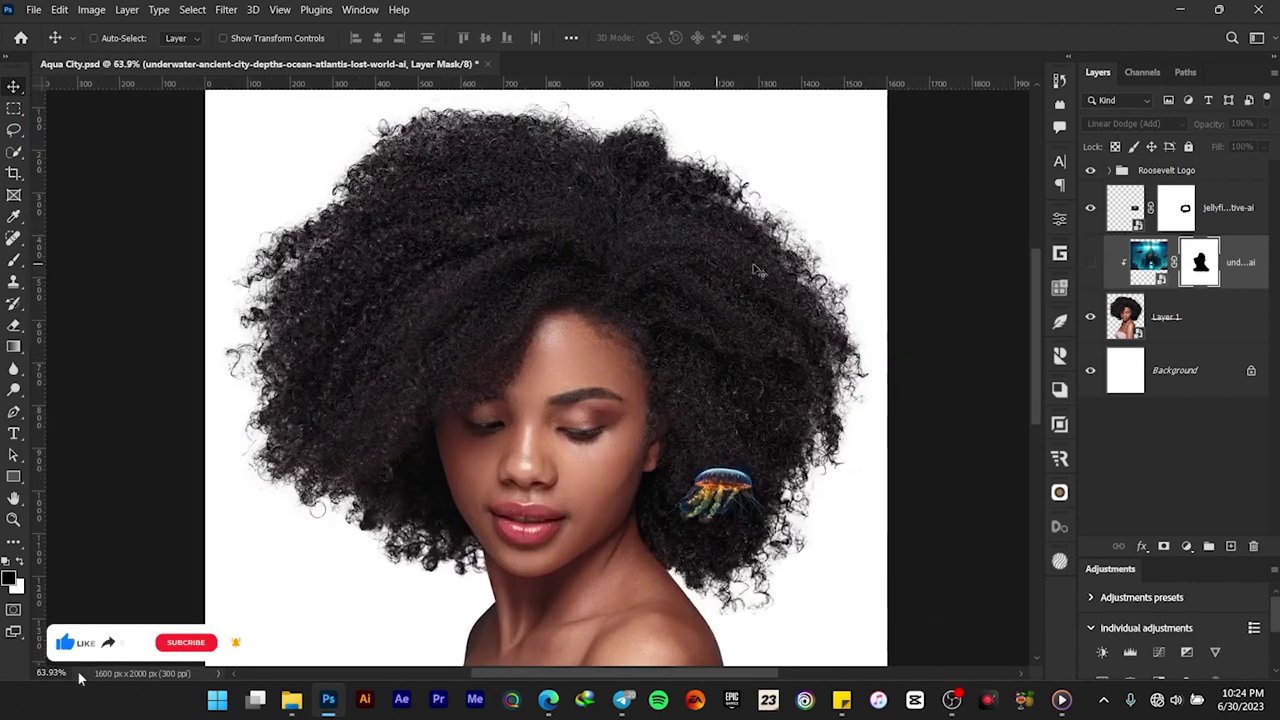
{"action": "left_click", "coordinate": [1091, 265]}
{"action": "left_click", "coordinate": [1091, 265]}
{"action": "left_click", "coordinate": [1090, 265]}
{"action": "scroll", "coordinate": [590, 311], "scroll_direction": "down", "scroll_amount": 5}
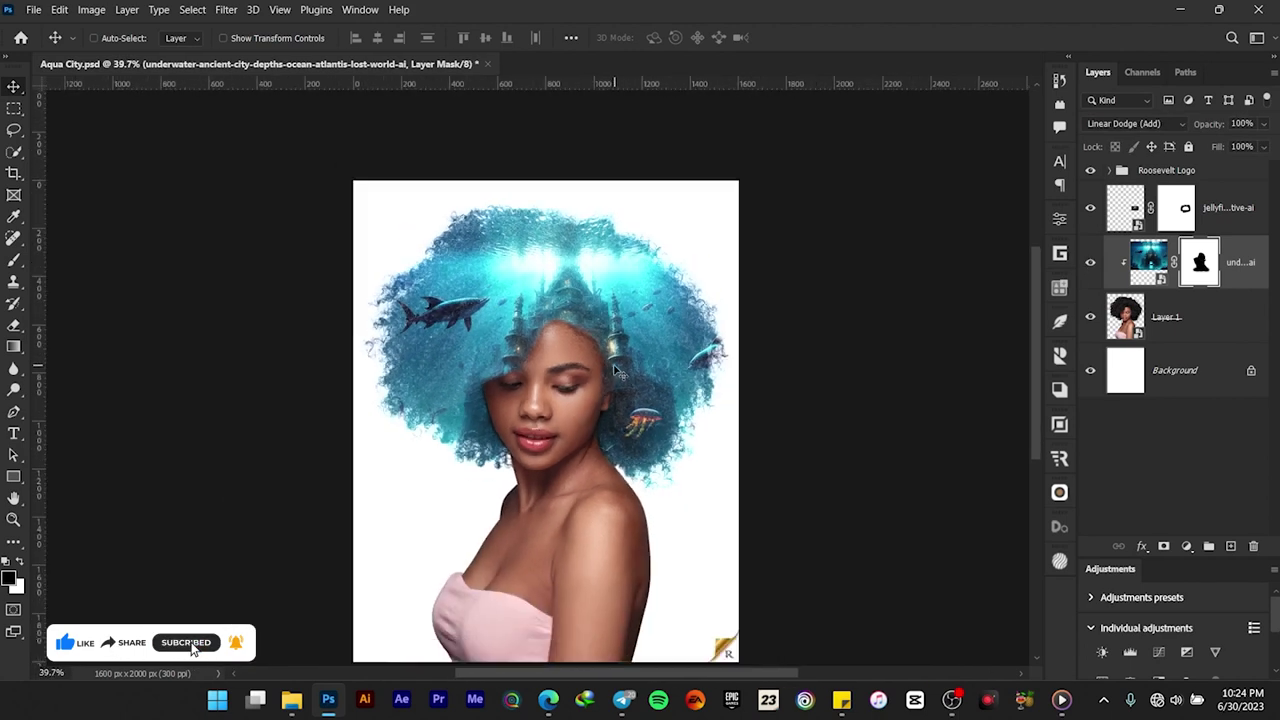
{"action": "scroll", "coordinate": [600, 352], "scroll_direction": "up", "scroll_amount": 3}
{"action": "scroll", "coordinate": [636, 224], "scroll_direction": "up", "scroll_amount": 4}
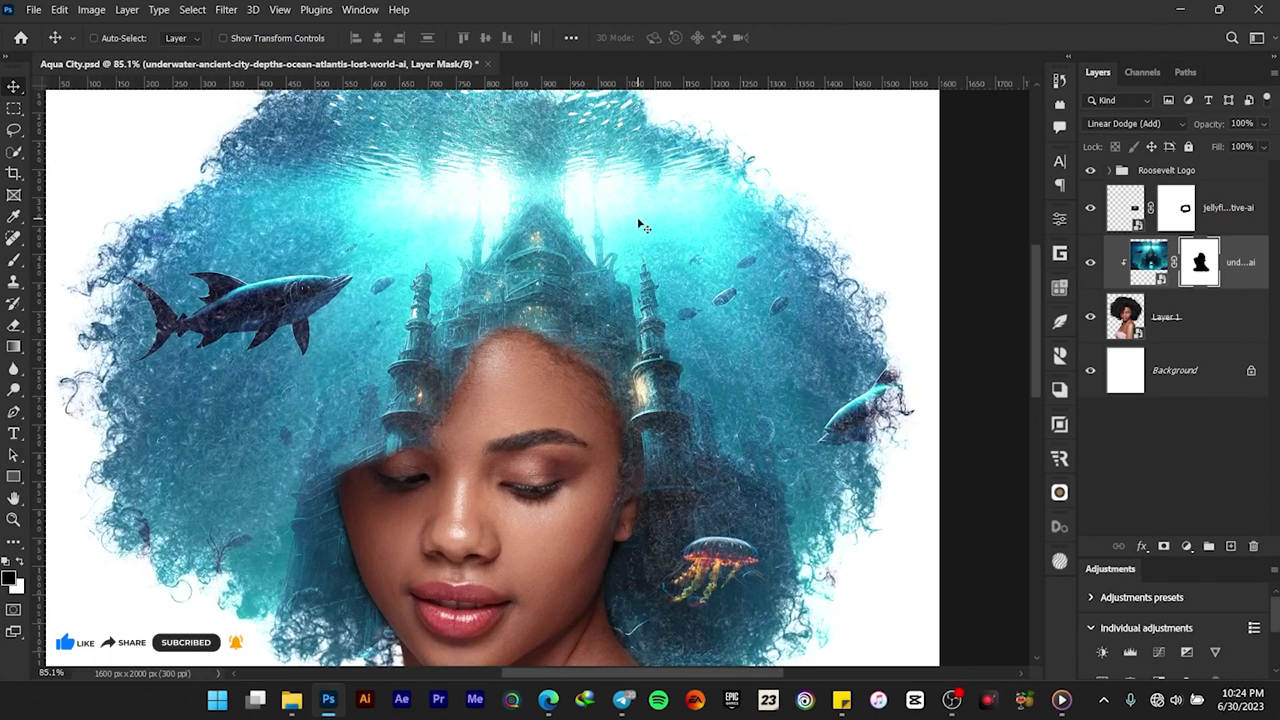
{"action": "scroll", "coordinate": [640, 230], "scroll_direction": "up", "scroll_amount": 1}
{"action": "scroll", "coordinate": [591, 225], "scroll_direction": "up", "scroll_amount": 1}
{"action": "left_click_drag", "start_coordinate": [581, 271], "coordinate": [582, 275]}
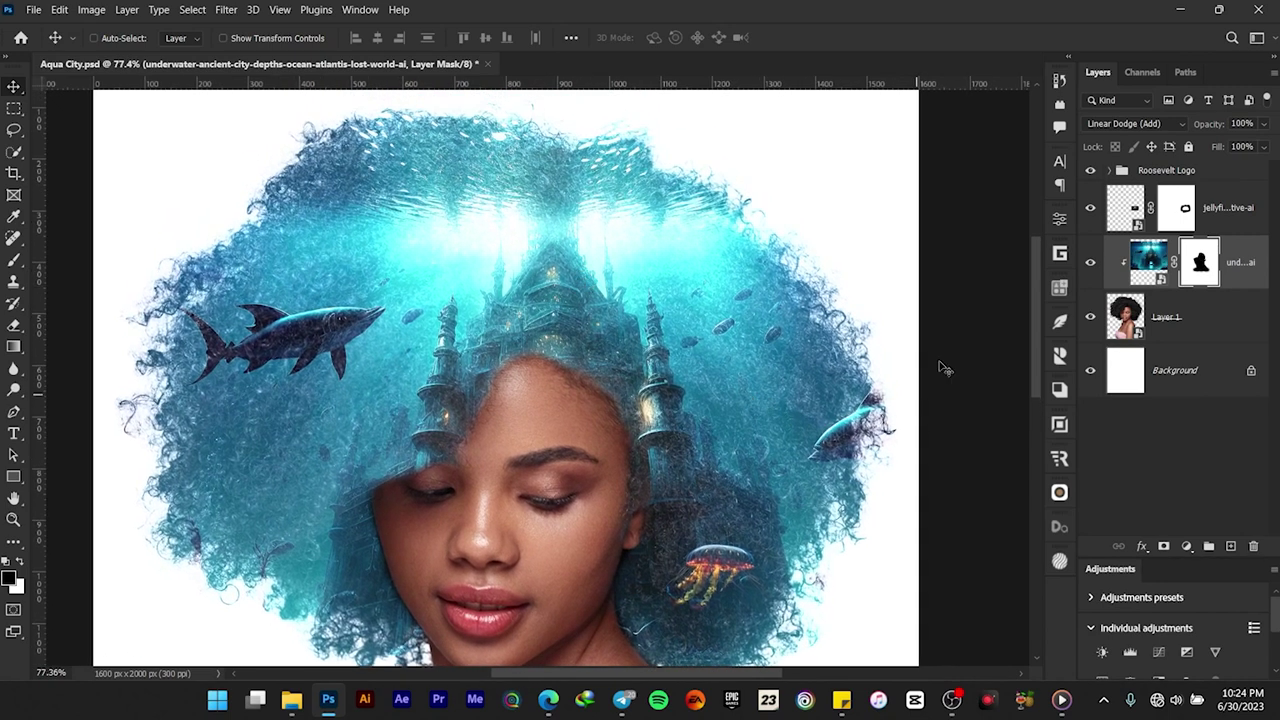
- Add a Color Lookup adjustment layer above the jellyfish layer using the Soft_Warming.look 3DLUT
{"action": "left_click", "coordinate": [1227, 210]}
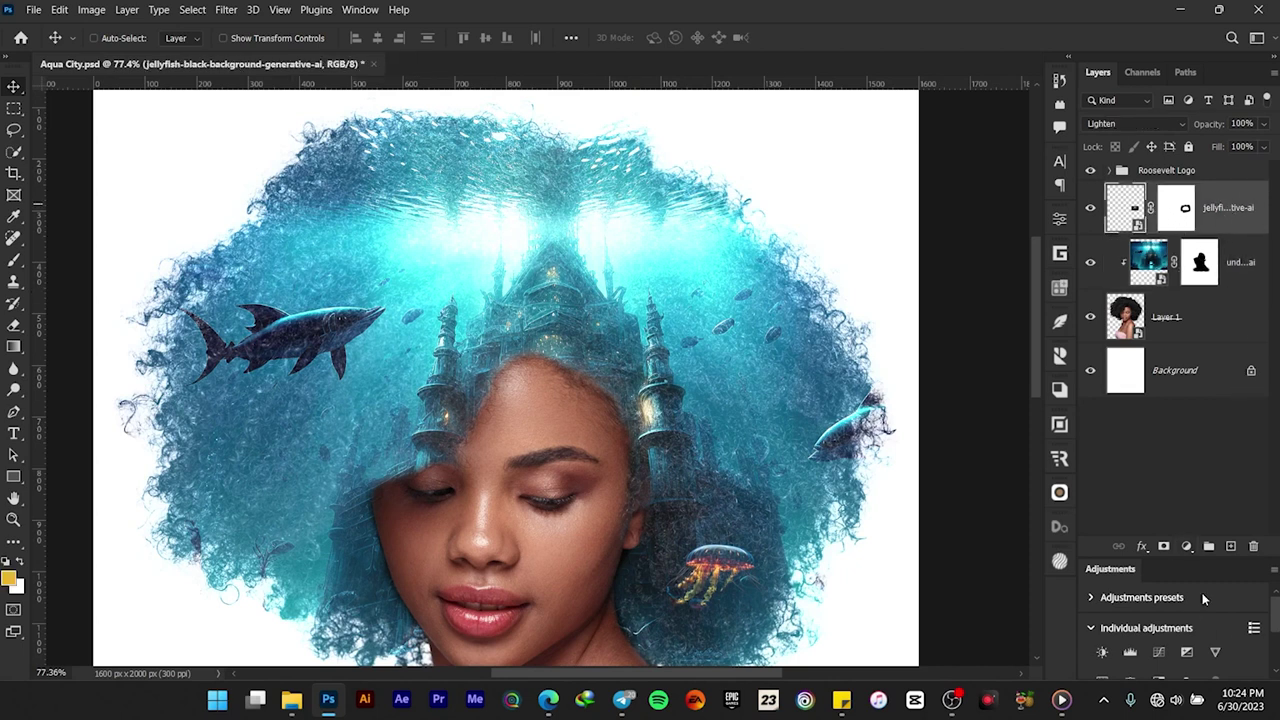
{"action": "scroll", "coordinate": [1210, 615], "scroll_direction": "down", "scroll_amount": 2}
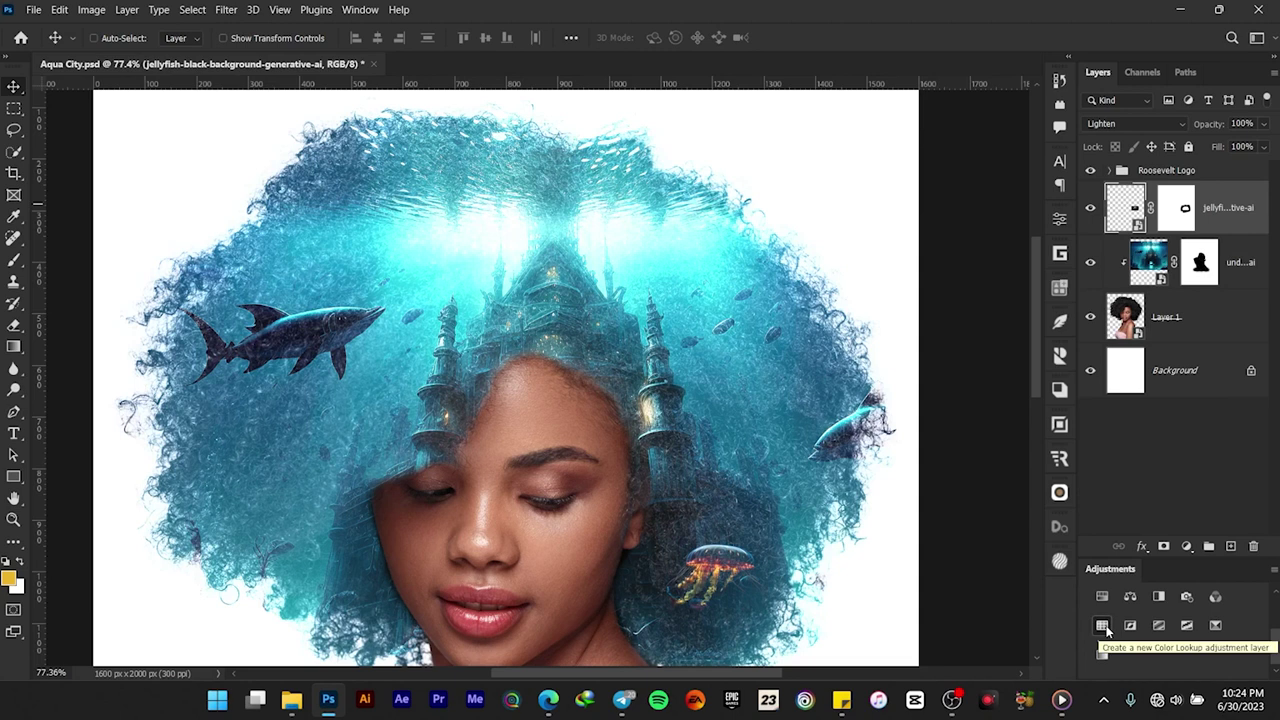
{"action": "left_click", "coordinate": [1102, 625]}
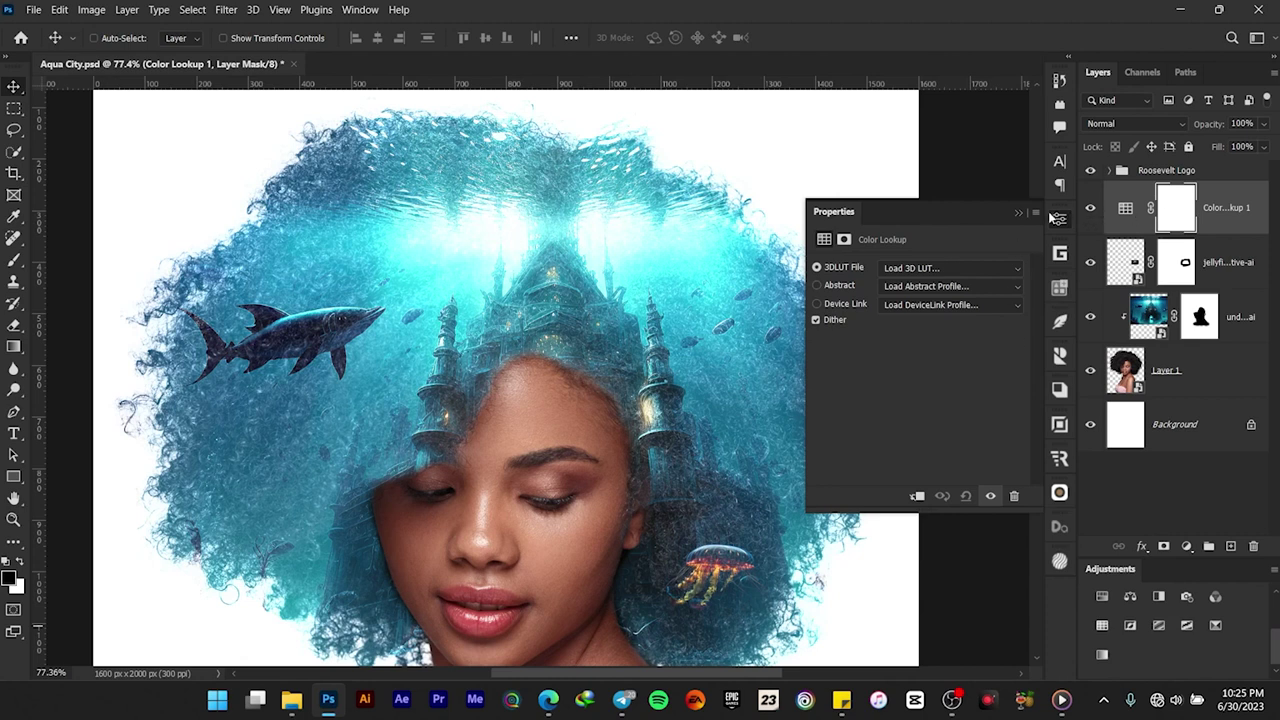
{"action": "left_click", "coordinate": [980, 268]}
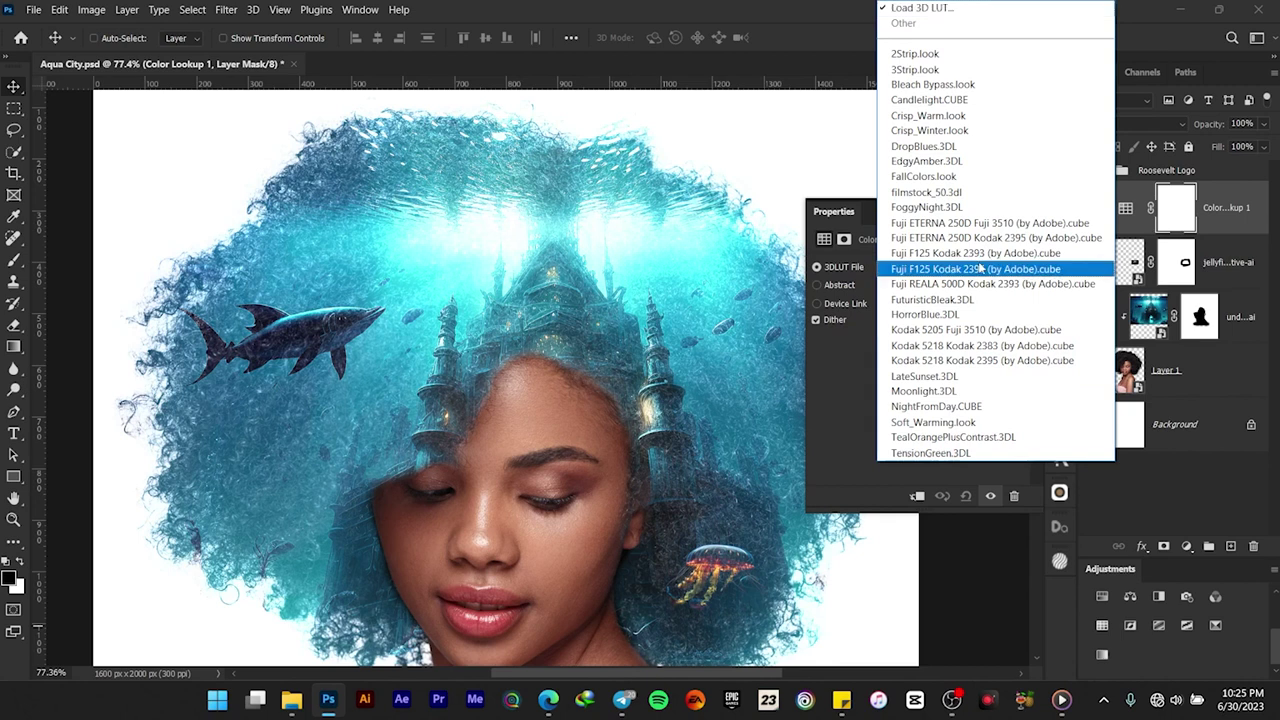
{"action": "left_click", "coordinate": [950, 423]}
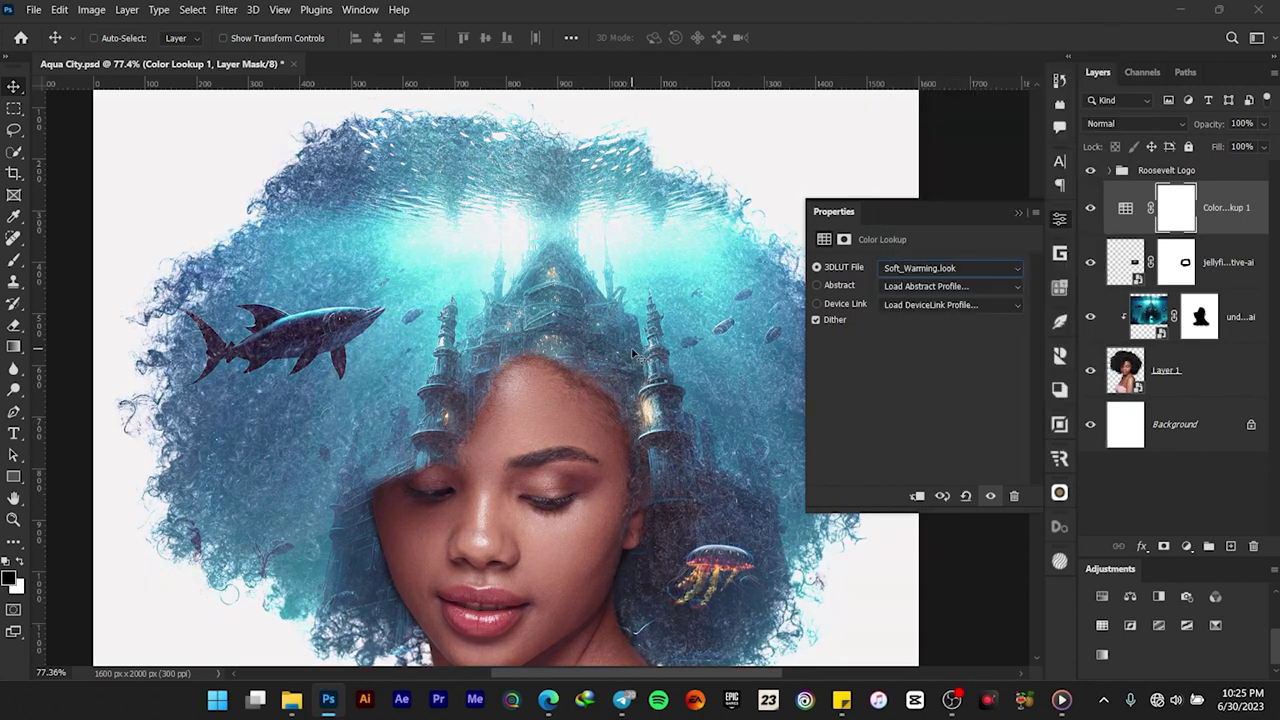
{"action": "key", "text": "ctrl+0"}
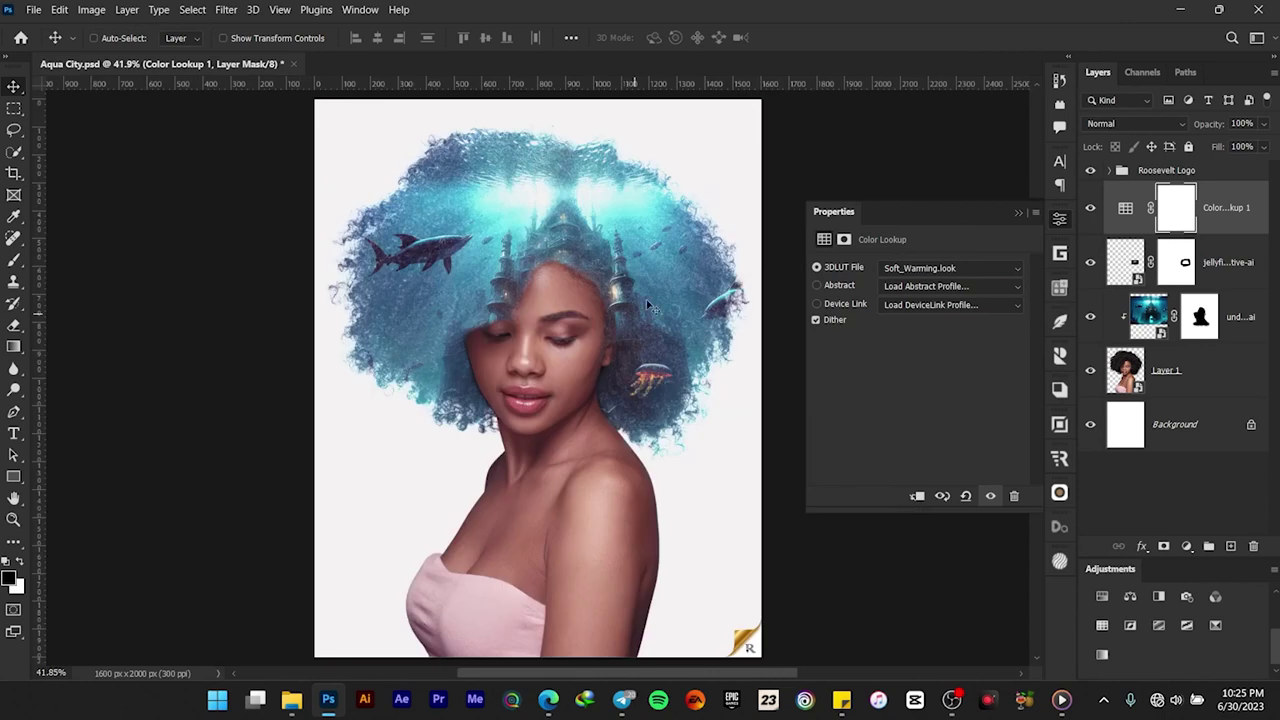
{"action": "scroll", "coordinate": [560, 293], "scroll_direction": "up", "scroll_amount": 1}
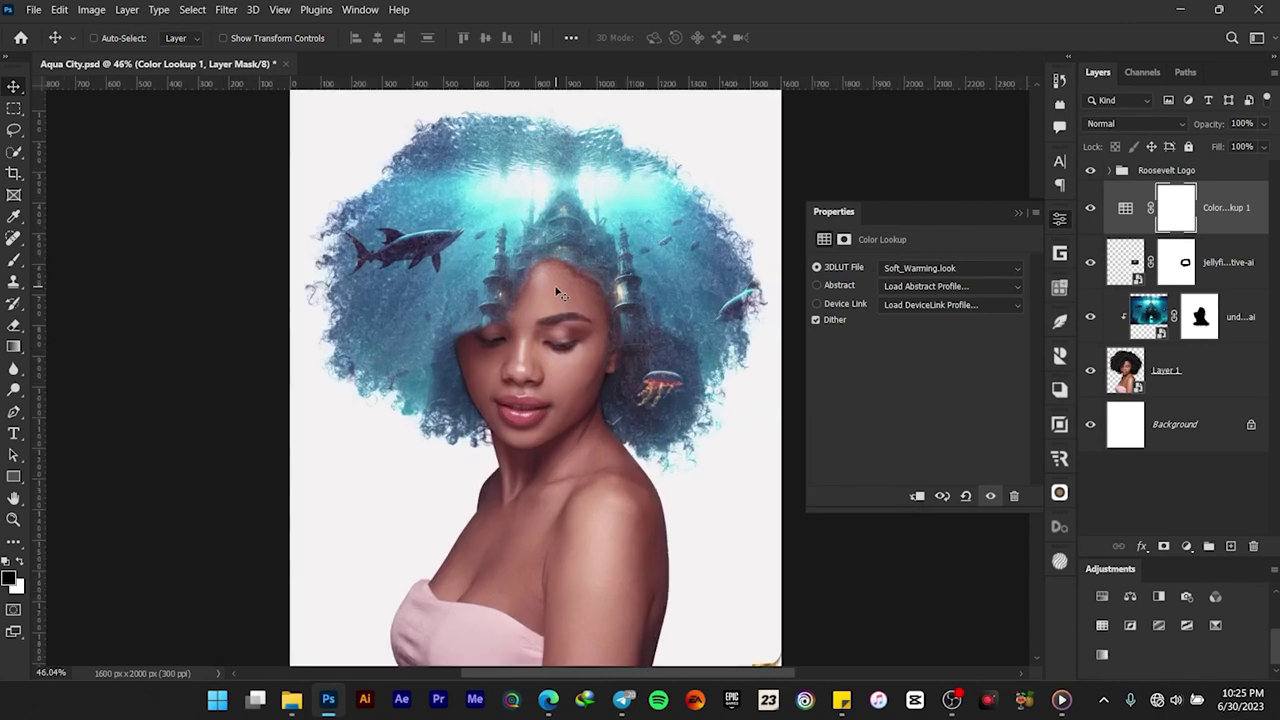
- Add a second Color Lookup adjustment layer above the first one using the TensionGreen.3DL 3DLUT
{"action": "key", "text": "ctrl+2"}
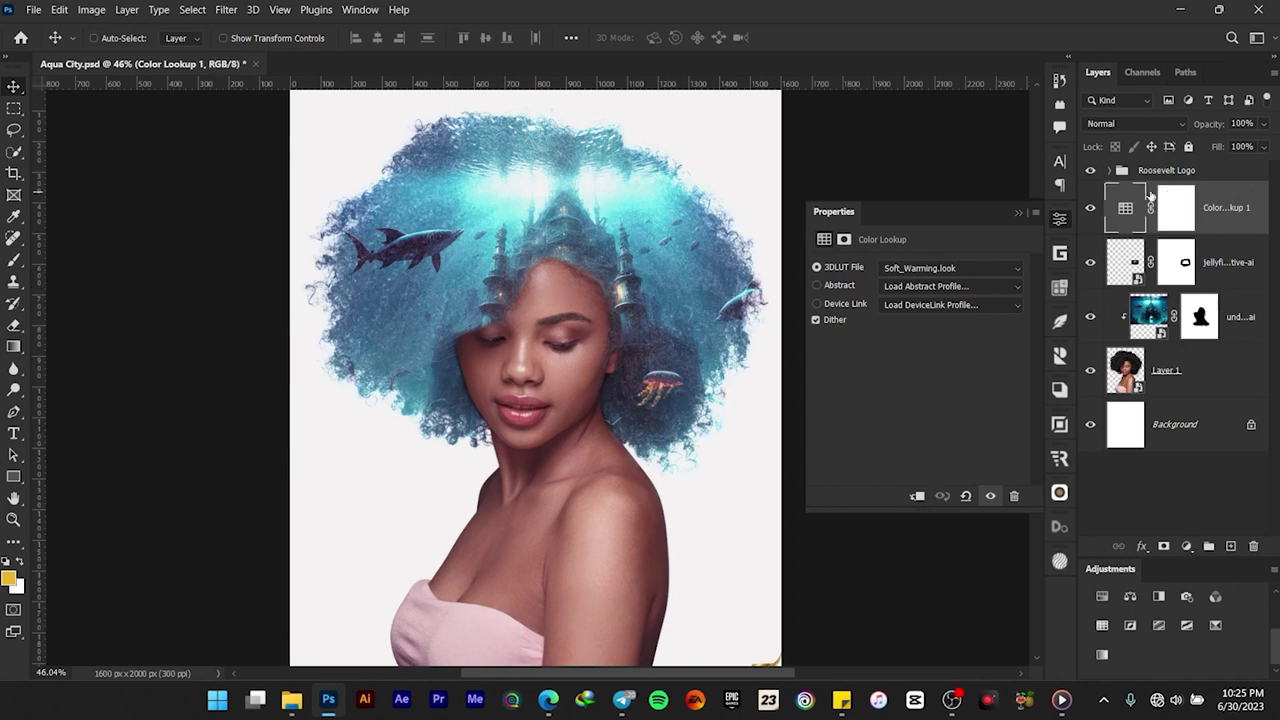
{"action": "left_click", "coordinate": [1102, 625]}
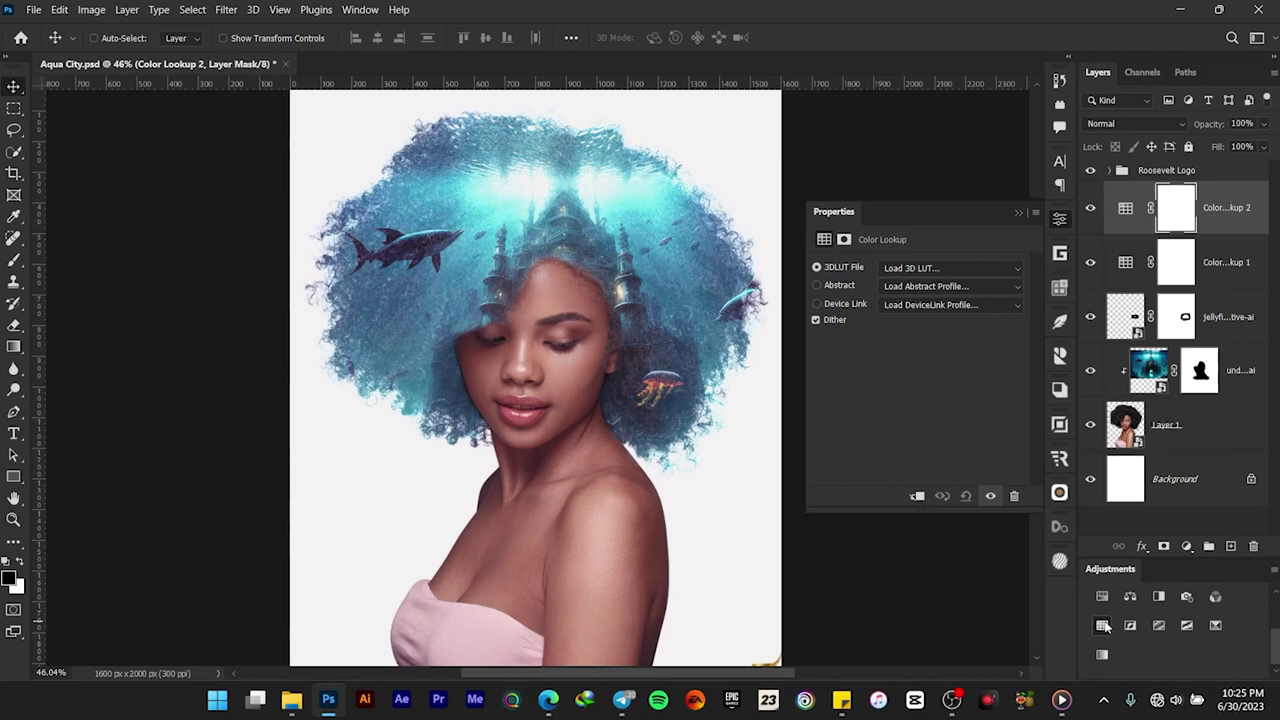
{"action": "left_click", "coordinate": [1125, 210]}
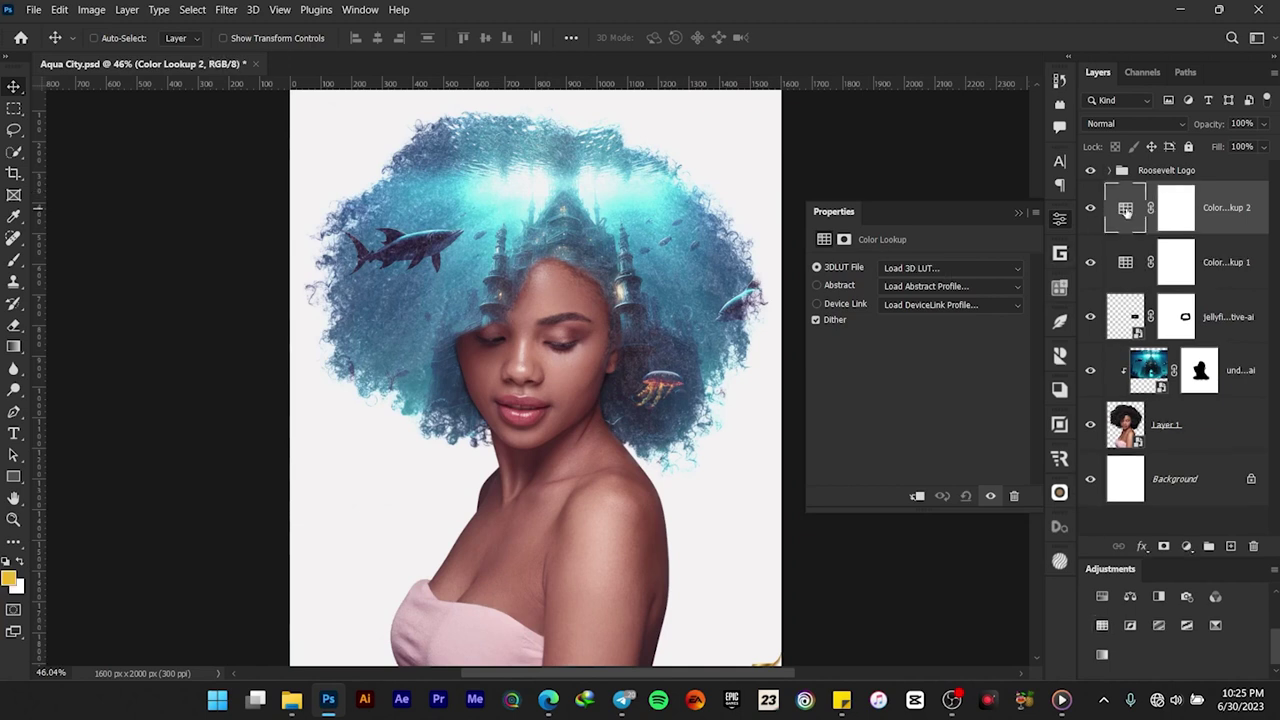
{"action": "left_click", "coordinate": [925, 268]}
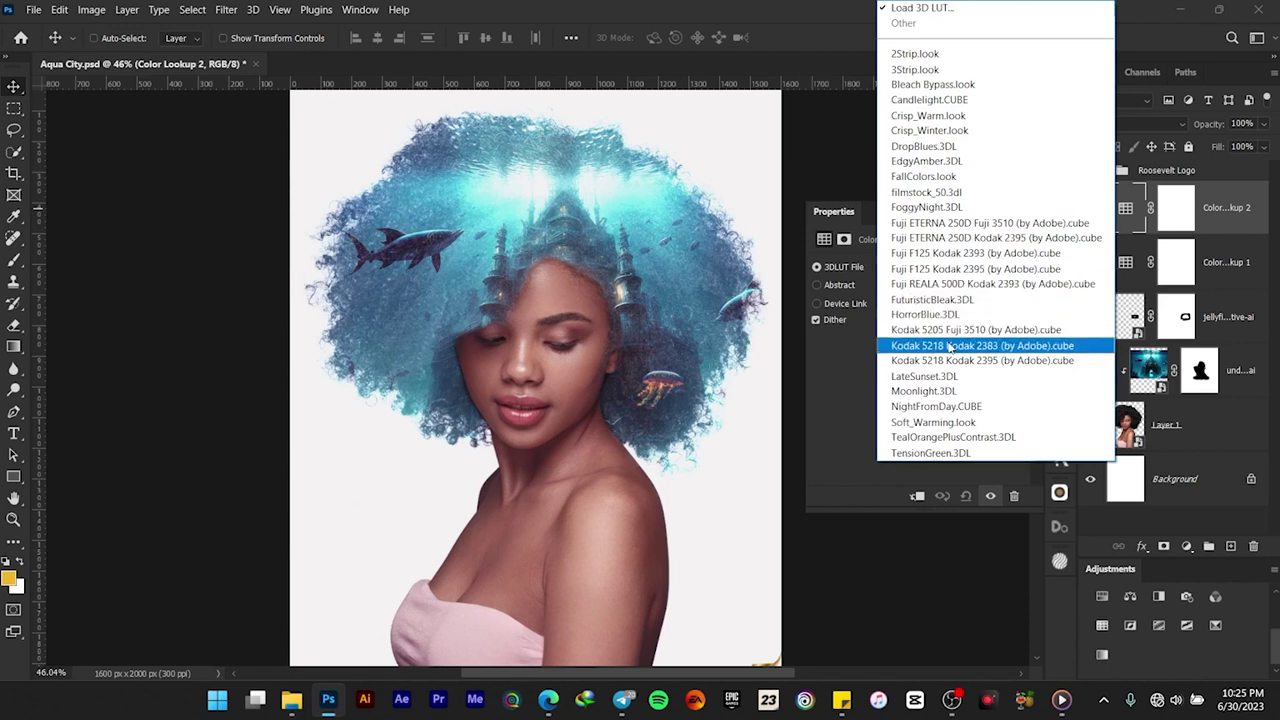
{"action": "left_click", "coordinate": [933, 452]}
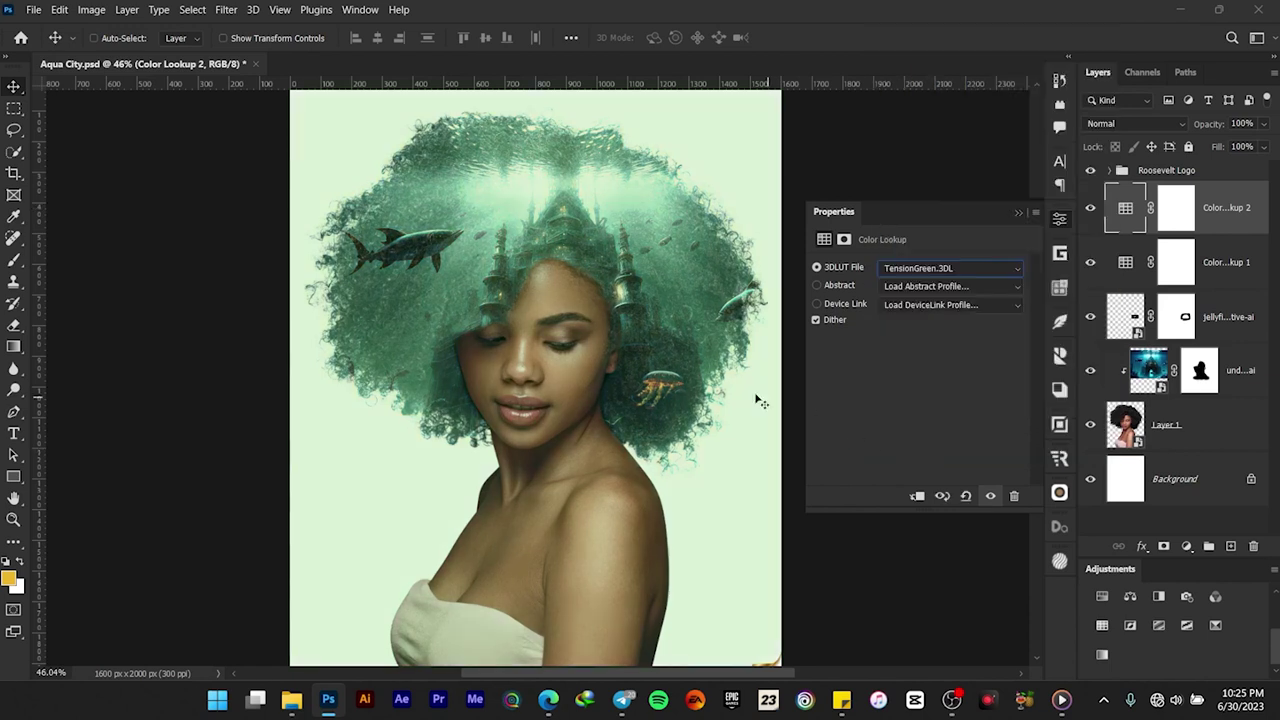
{"action": "scroll", "coordinate": [572, 341], "scroll_direction": "up", "scroll_amount": 3}
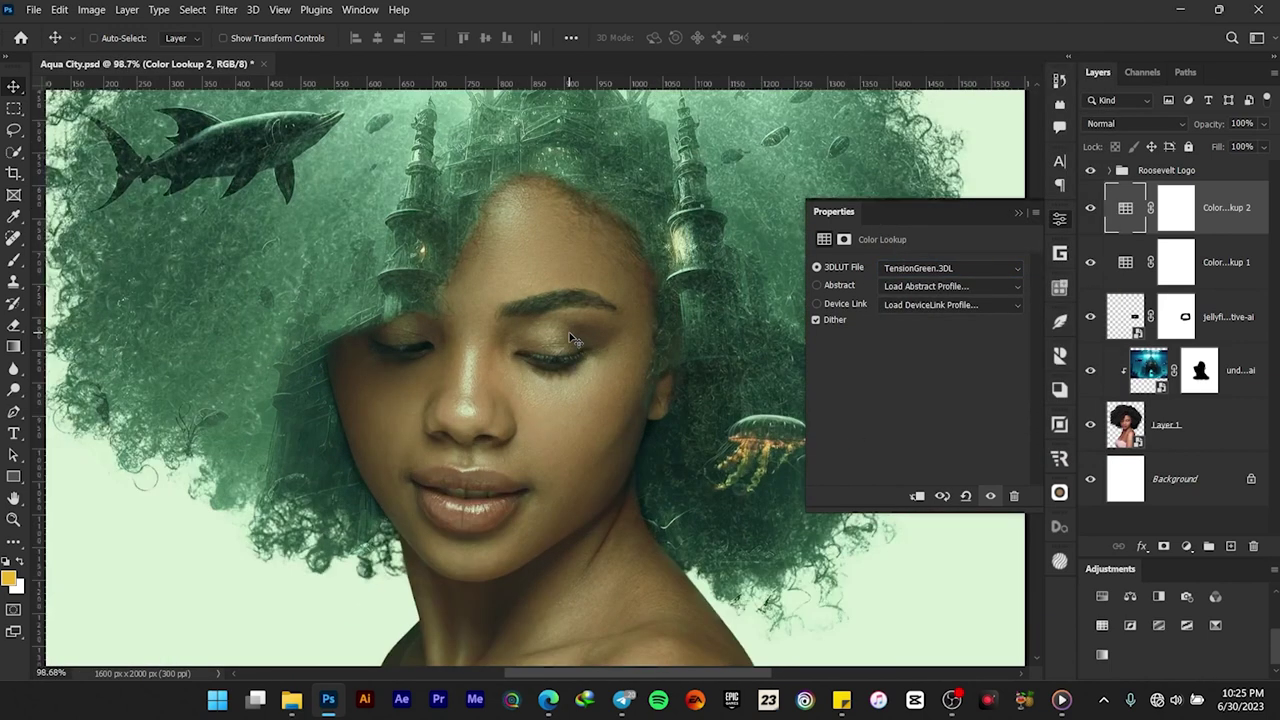
{"action": "scroll", "coordinate": [572, 341], "scroll_direction": "down", "scroll_amount": 5}
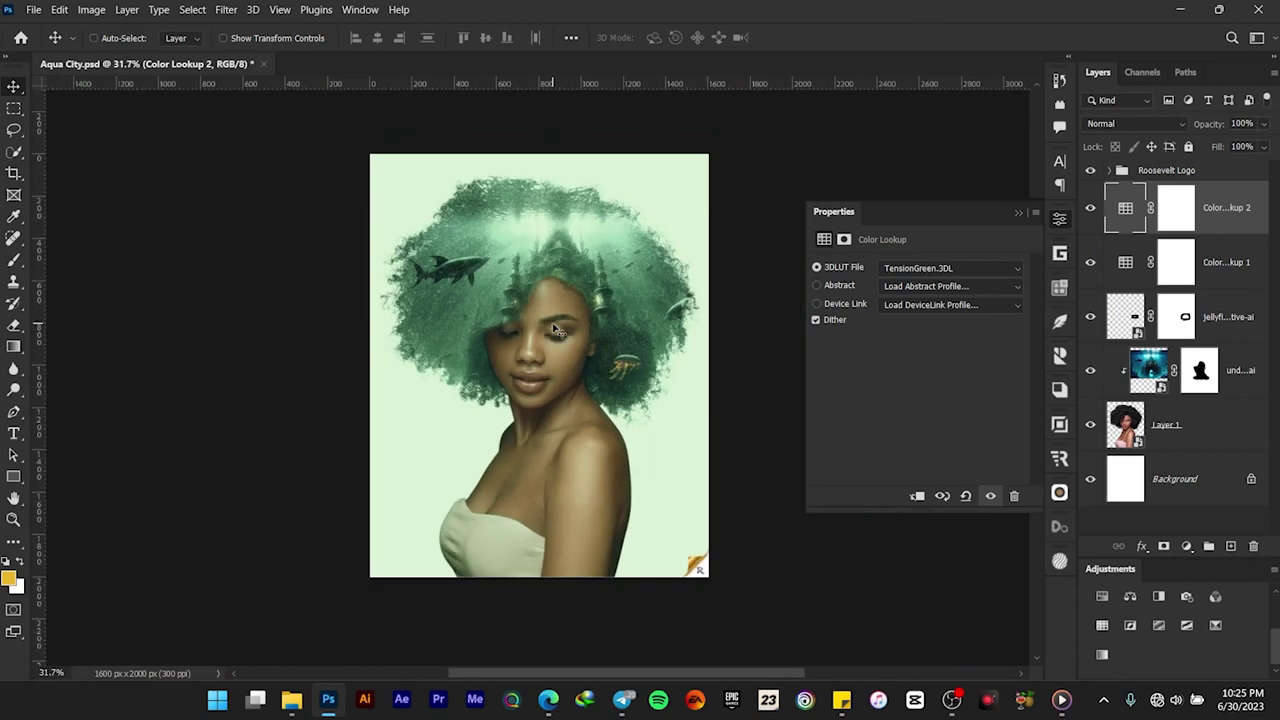
- Toggle the Soft_Warming Color Lookup layer off and on to compare its effect on the green-graded composite
{"action": "left_click", "coordinate": [1089, 264]}
{"action": "left_click", "coordinate": [1089, 263]}
{"action": "scroll", "coordinate": [533, 288], "scroll_direction": "up", "scroll_amount": 3}
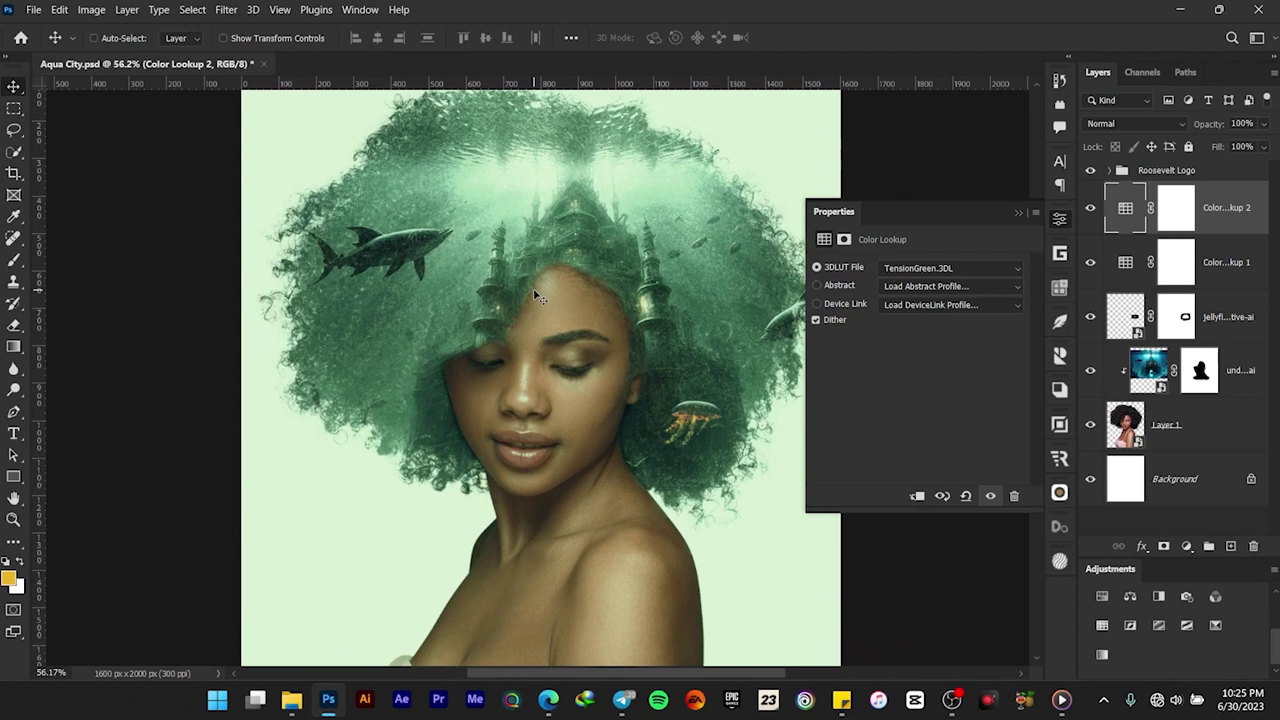
{"action": "scroll", "coordinate": [533, 288], "scroll_direction": "down", "scroll_amount": 1}
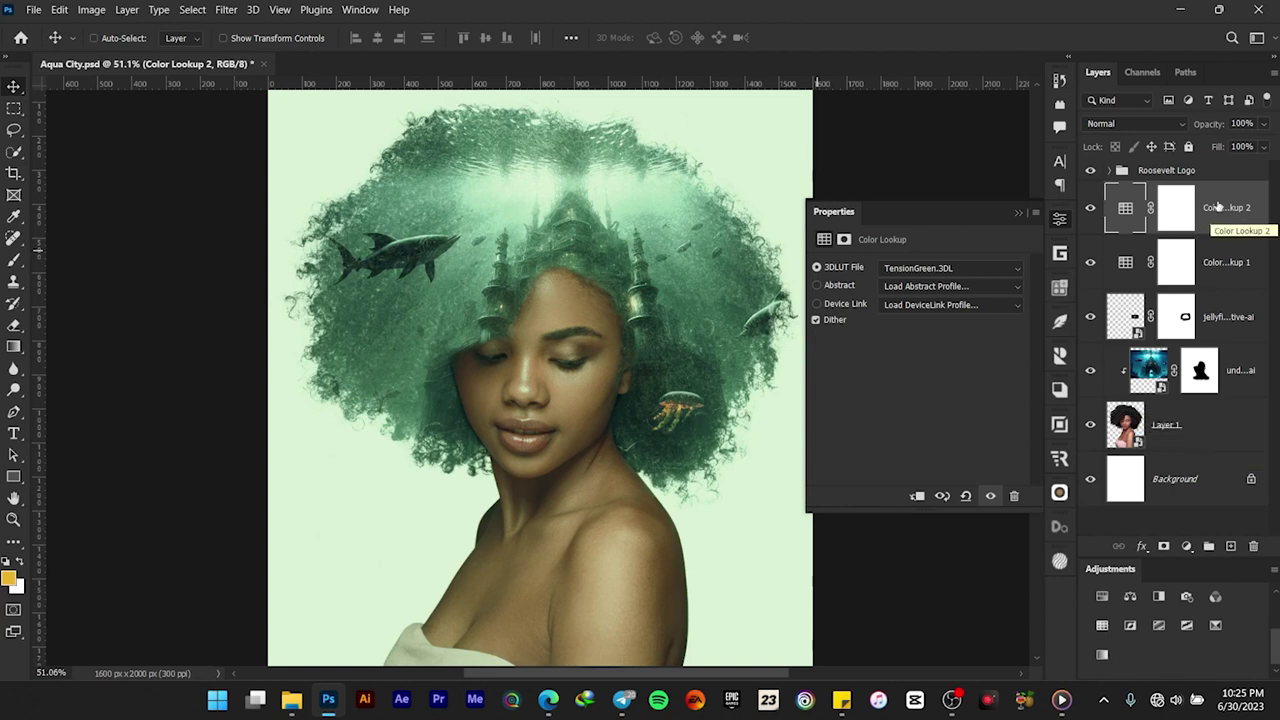
- Stamp all visible layers into a new merged layer above the second Color Lookup adjustment and check it by toggling its visibility
{"action": "key", "text": "ctrl"}
{"action": "key", "text": "ctrl+shift+alt+e"}
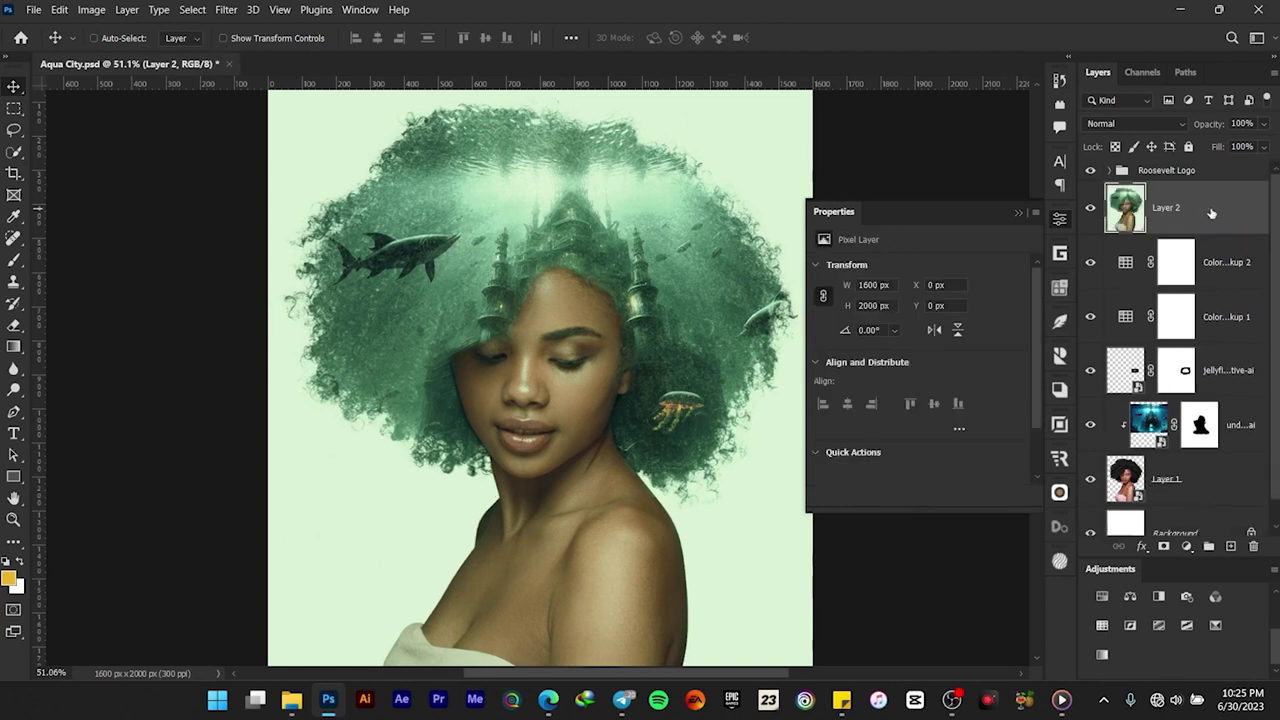
{"action": "left_click", "coordinate": [1018, 213]}
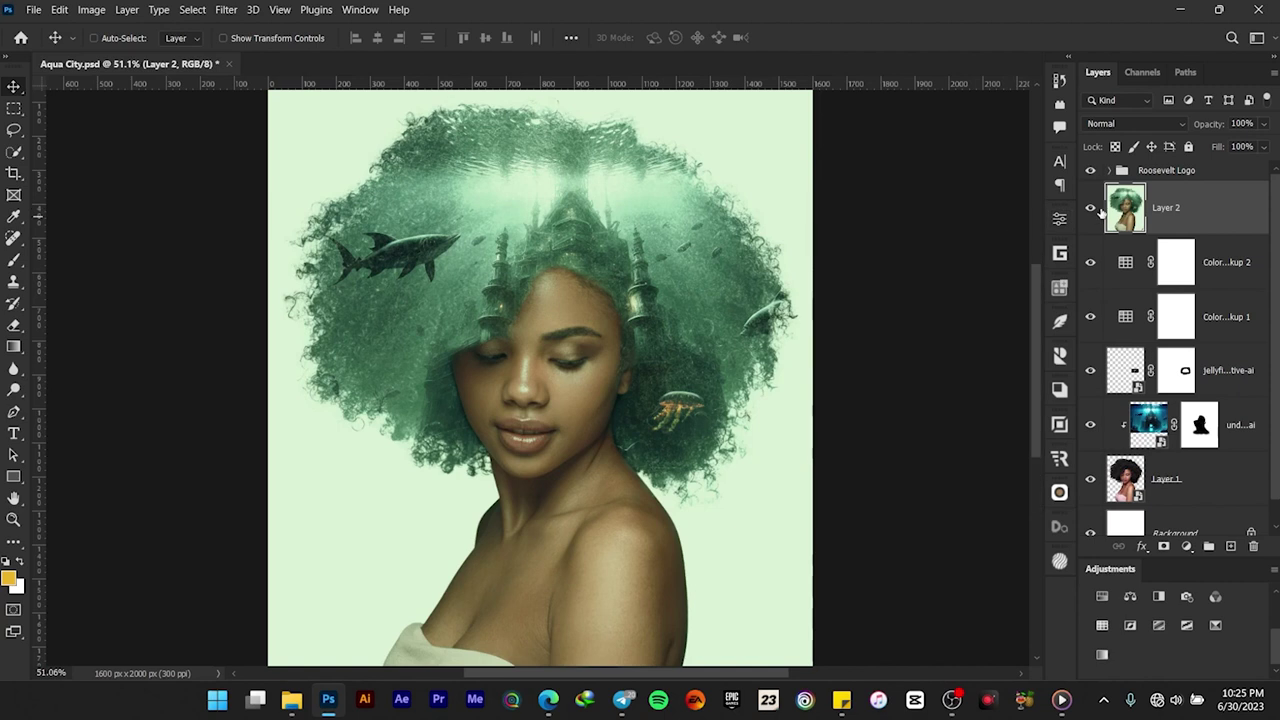
{"action": "left_click", "coordinate": [1091, 208]}
{"action": "left_click", "coordinate": [1091, 208]}
- Convert the merged Layer 2 to a smart object and open it in the Camera Raw Filter
{"action": "right_click", "coordinate": [1196, 207]}
{"action": "left_click", "coordinate": [1018, 238]}
{"action": "left_click", "coordinate": [226, 9]}
{"action": "left_click", "coordinate": [260, 128]}
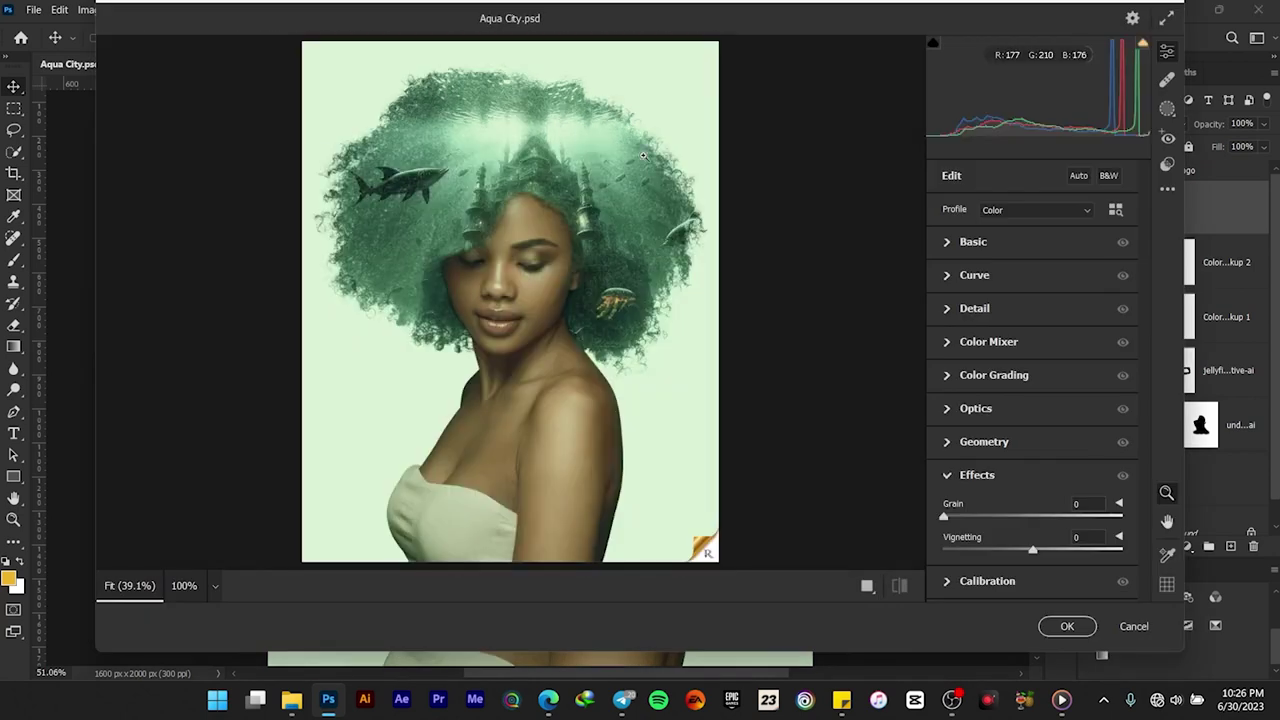
- In the Camera Raw Basic settings, set Contrast to +50 and Highlights to -15
{"action": "left_click", "coordinate": [520, 173]}
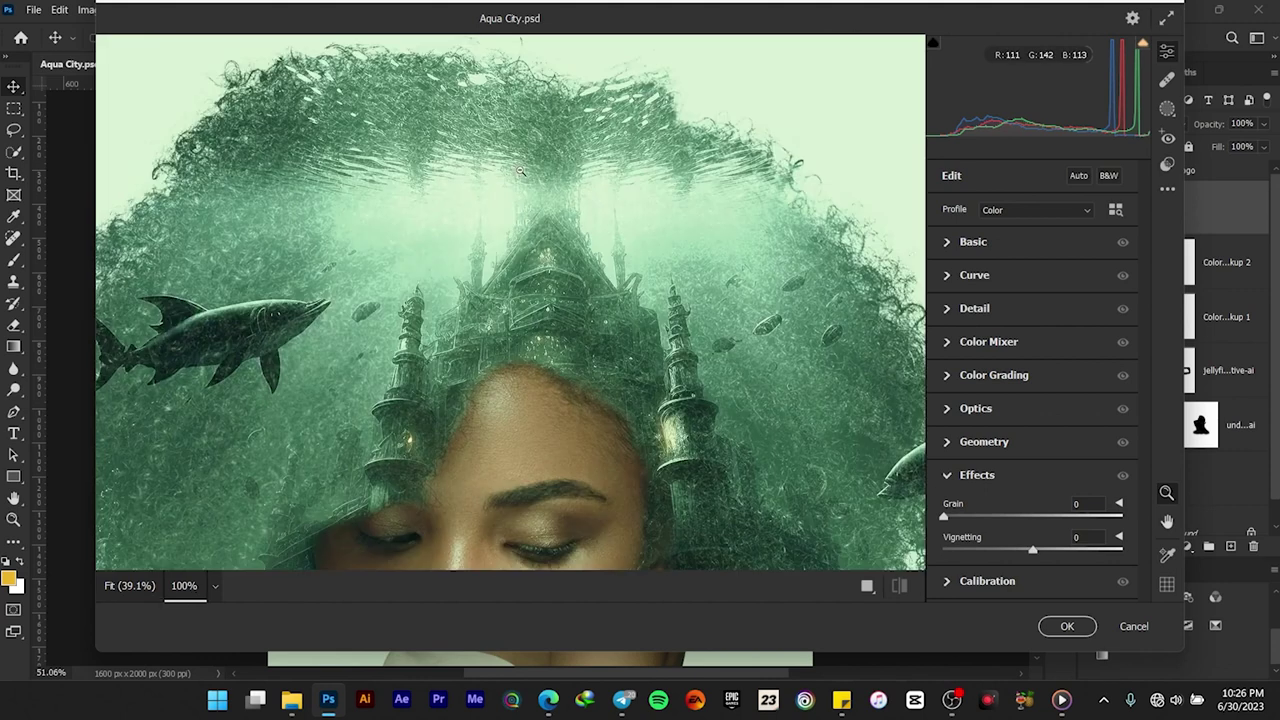
{"action": "scroll", "coordinate": [529, 177], "scroll_direction": "down", "scroll_amount": 5}
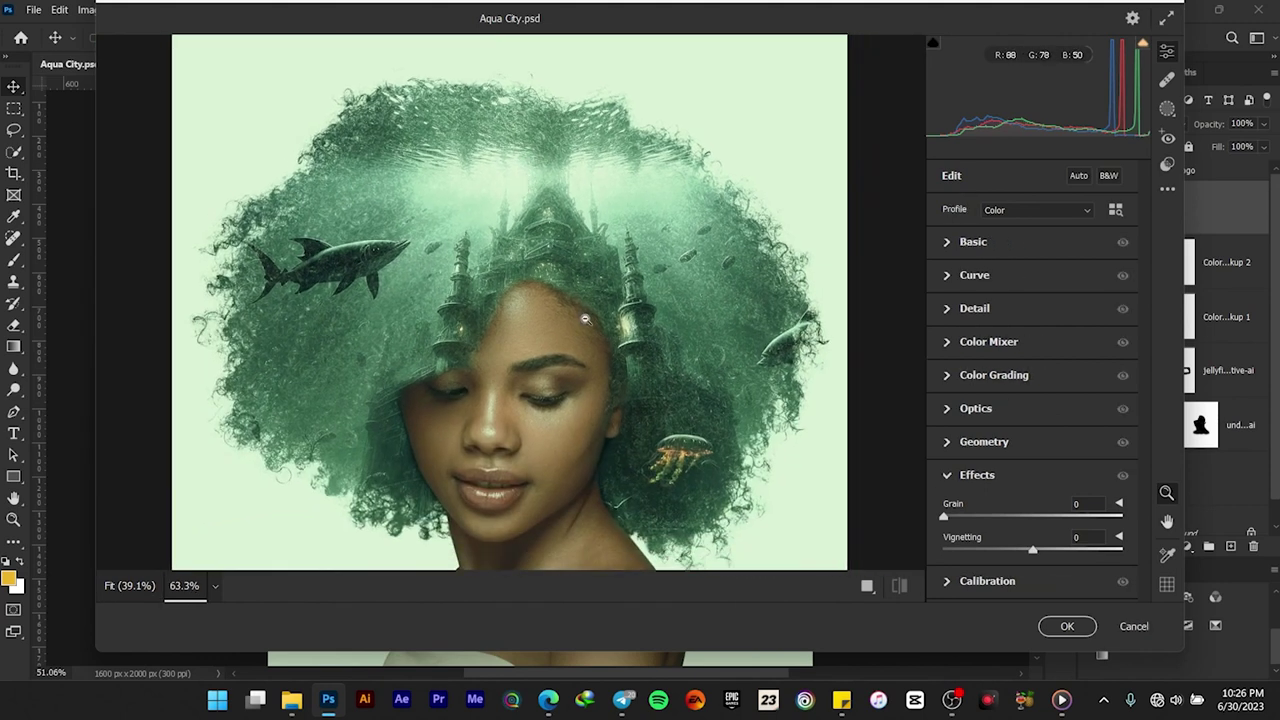
{"action": "scroll", "coordinate": [590, 314], "scroll_direction": "down", "scroll_amount": 2}
{"action": "left_click_drag", "start_coordinate": [551, 352], "coordinate": [571, 255]}
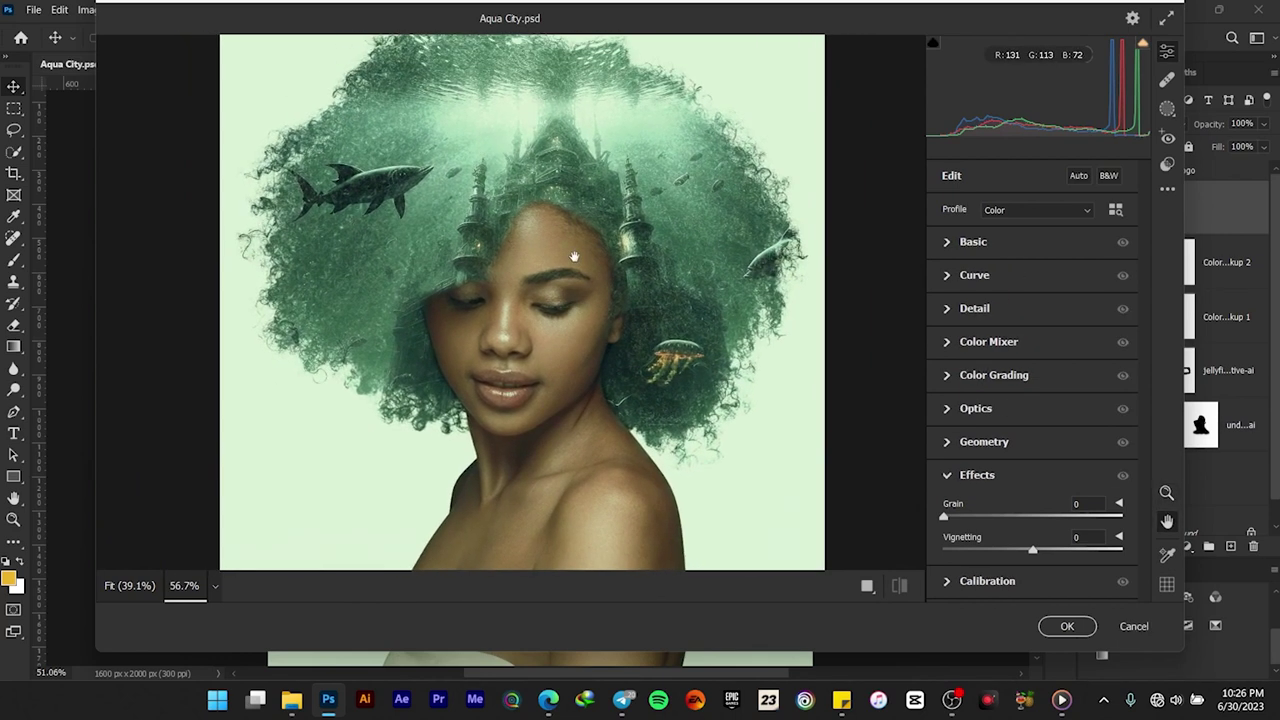
{"action": "left_click", "coordinate": [947, 242]}
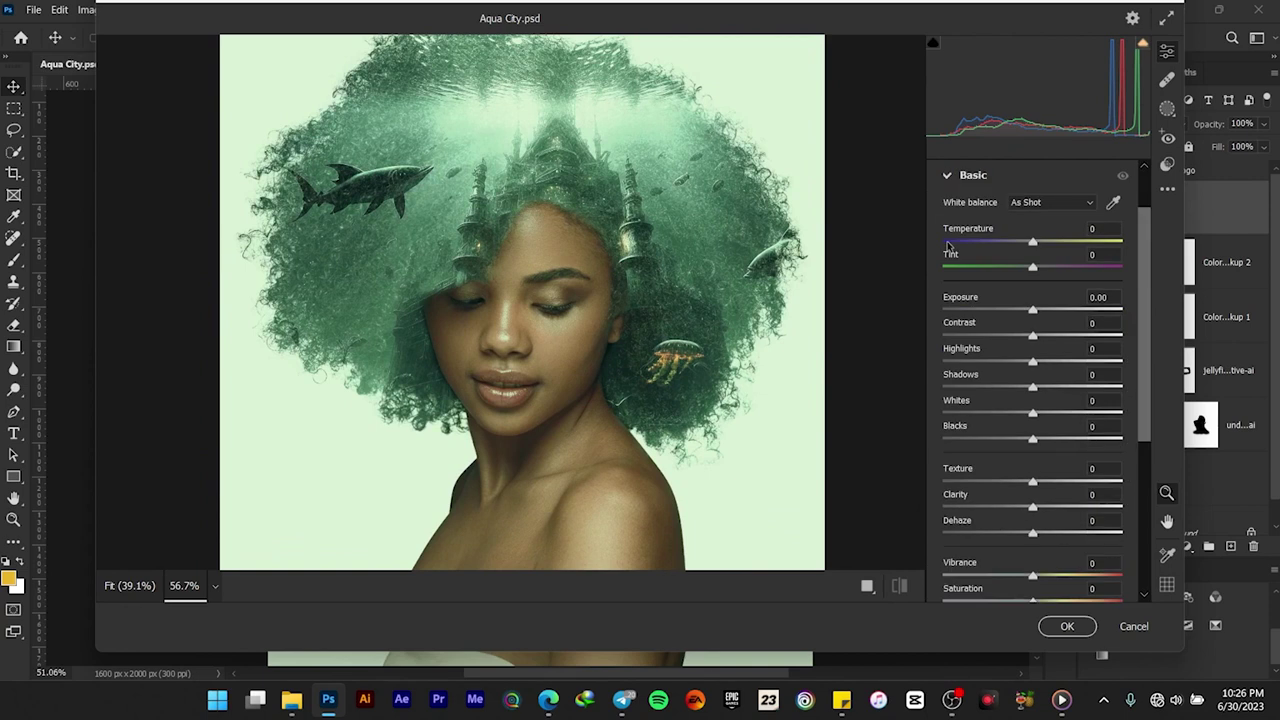
{"action": "left_click_drag", "start_coordinate": [1033, 336], "coordinate": [1076, 340]}
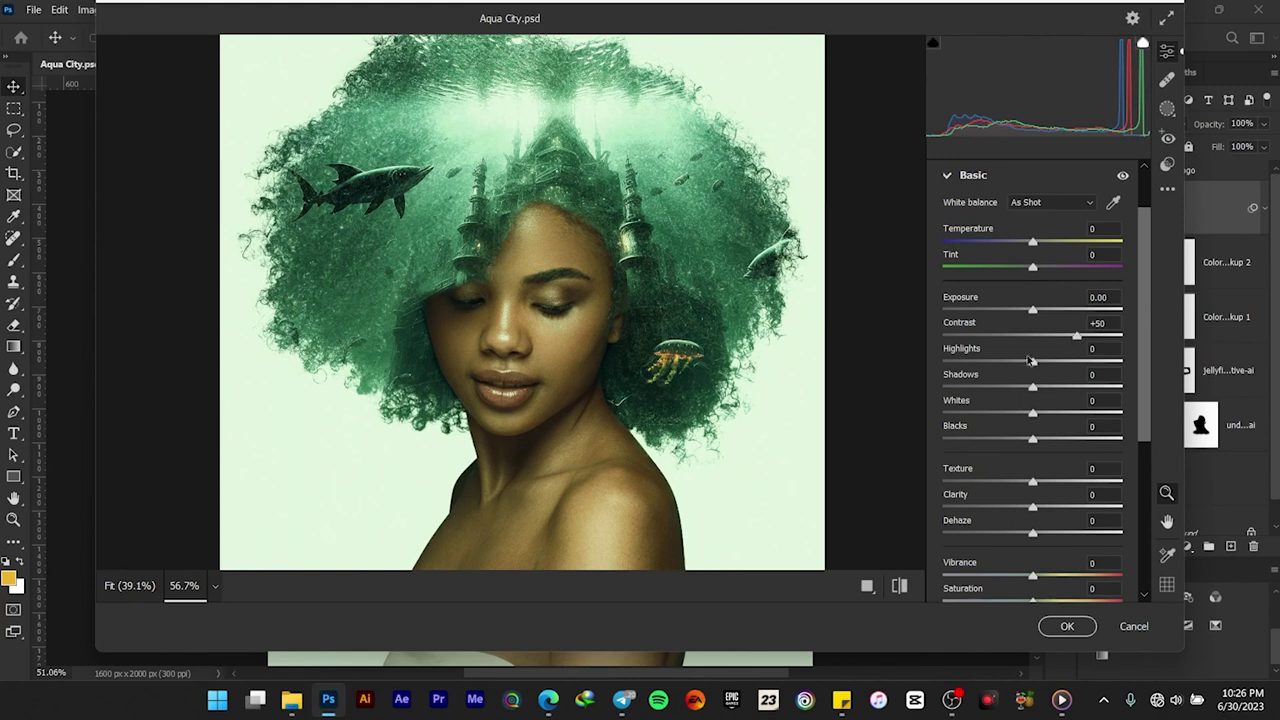
{"action": "left_click_drag", "start_coordinate": [1035, 364], "coordinate": [1021, 364]}
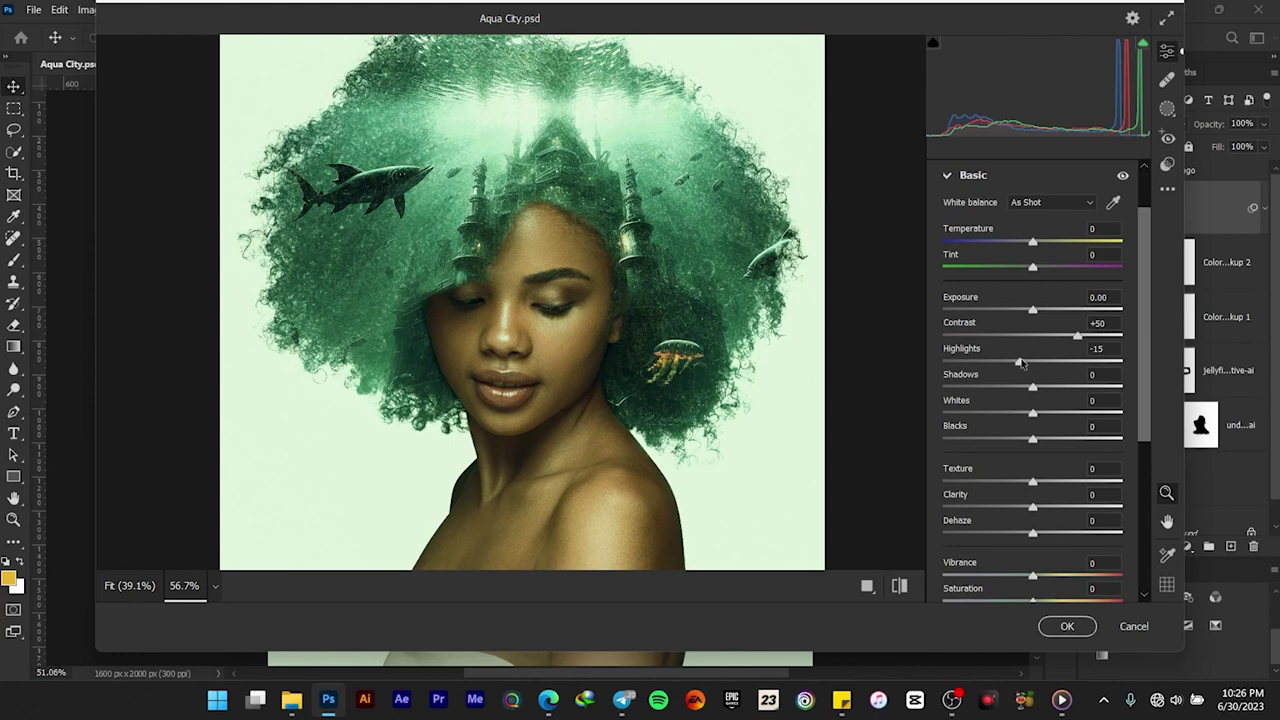
- Set Clarity to +20 and Vibrance to +10 in the Camera Raw Basic settings
{"action": "scroll", "coordinate": [603, 367], "scroll_direction": "down", "scroll_amount": 2}
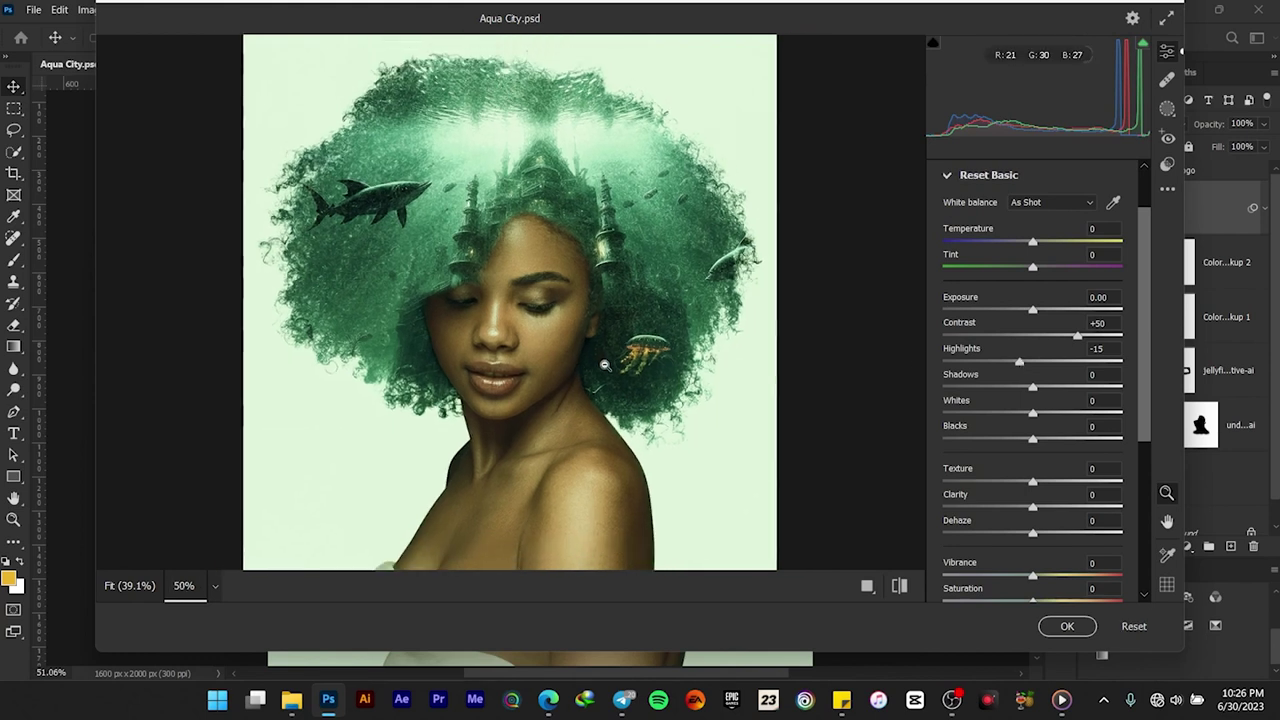
{"action": "left_click_drag", "start_coordinate": [578, 394], "coordinate": [614, 351]}
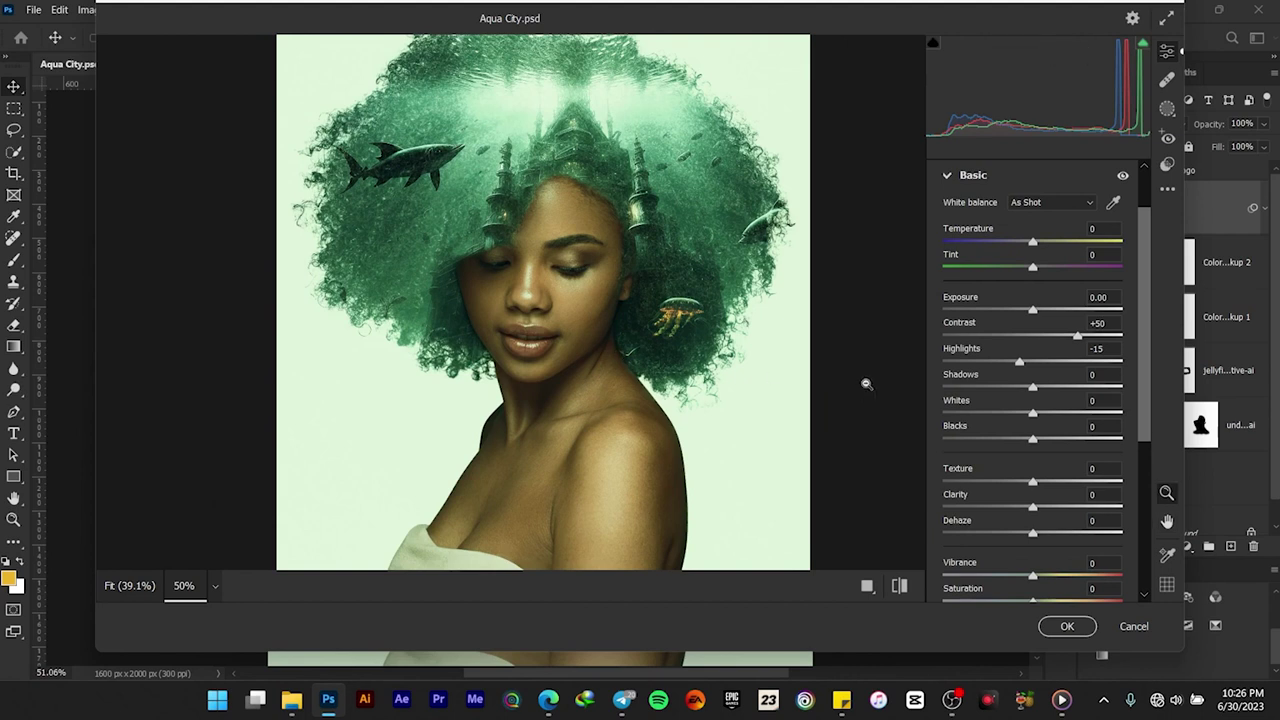
{"action": "left_click_drag", "start_coordinate": [1034, 507], "coordinate": [1053, 510]}
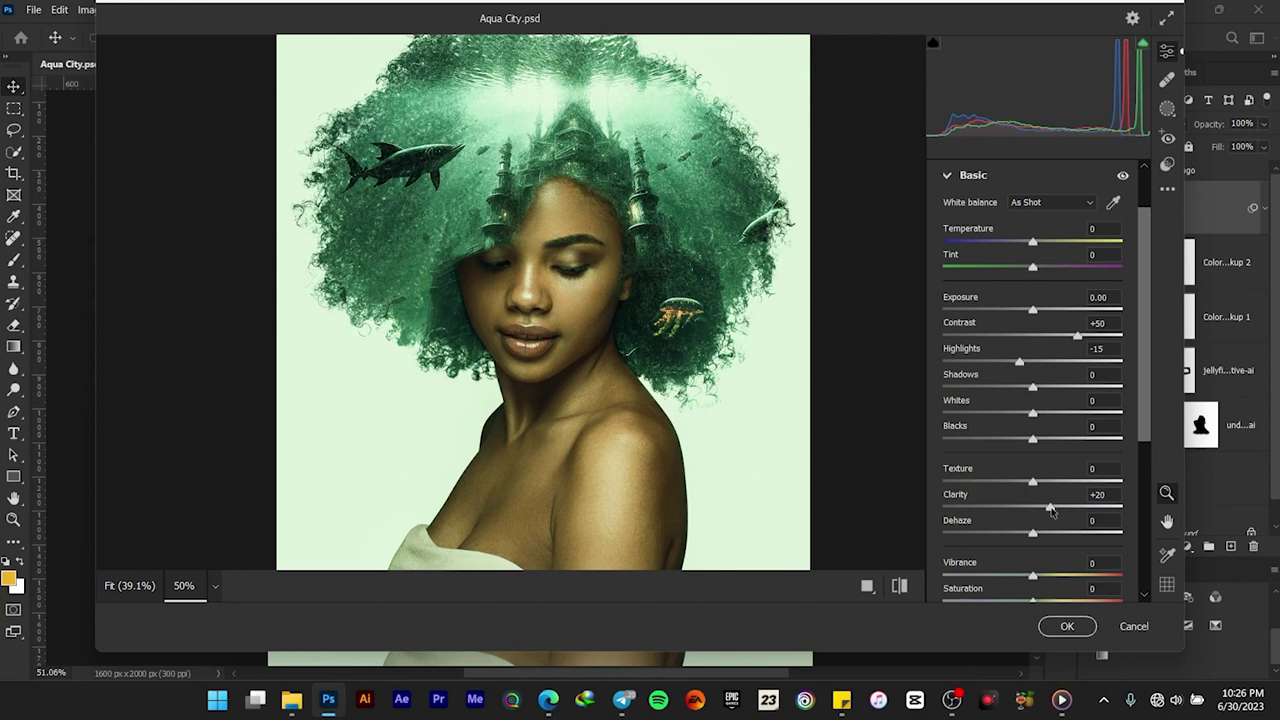
{"action": "scroll", "coordinate": [1055, 505], "scroll_direction": "down", "scroll_amount": 3}
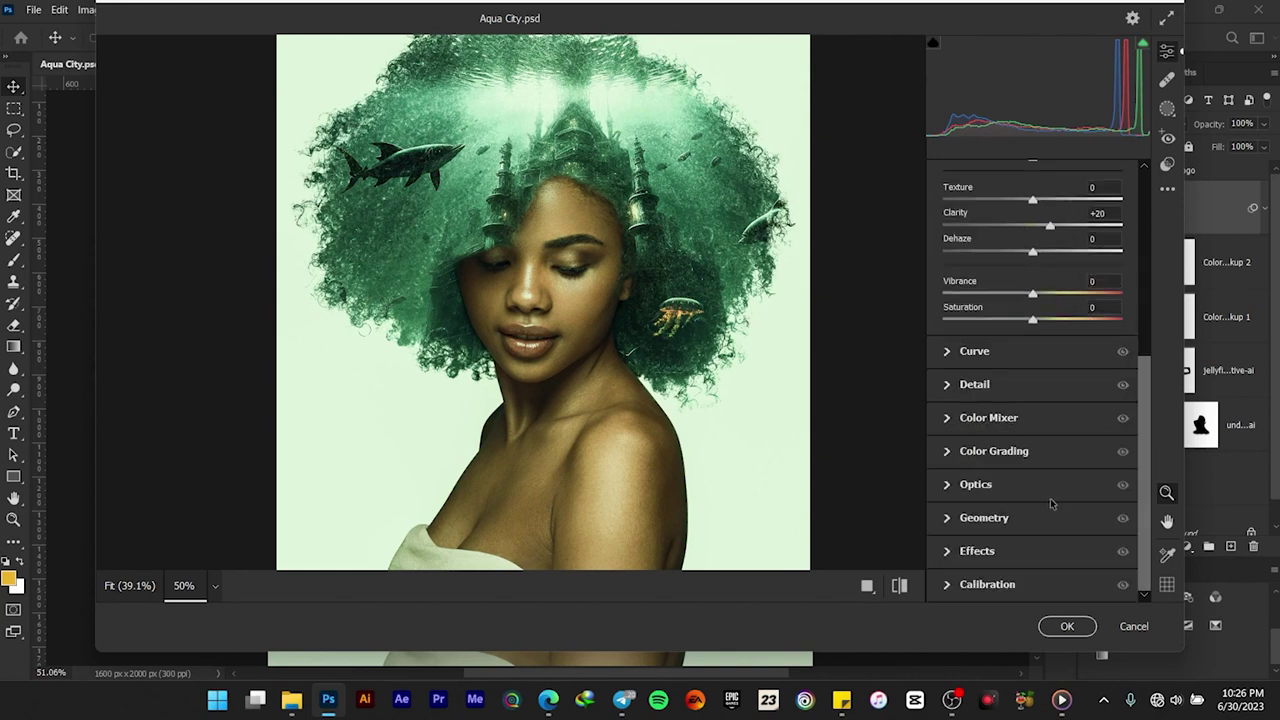
{"action": "left_click_drag", "start_coordinate": [1034, 301], "coordinate": [1045, 298]}
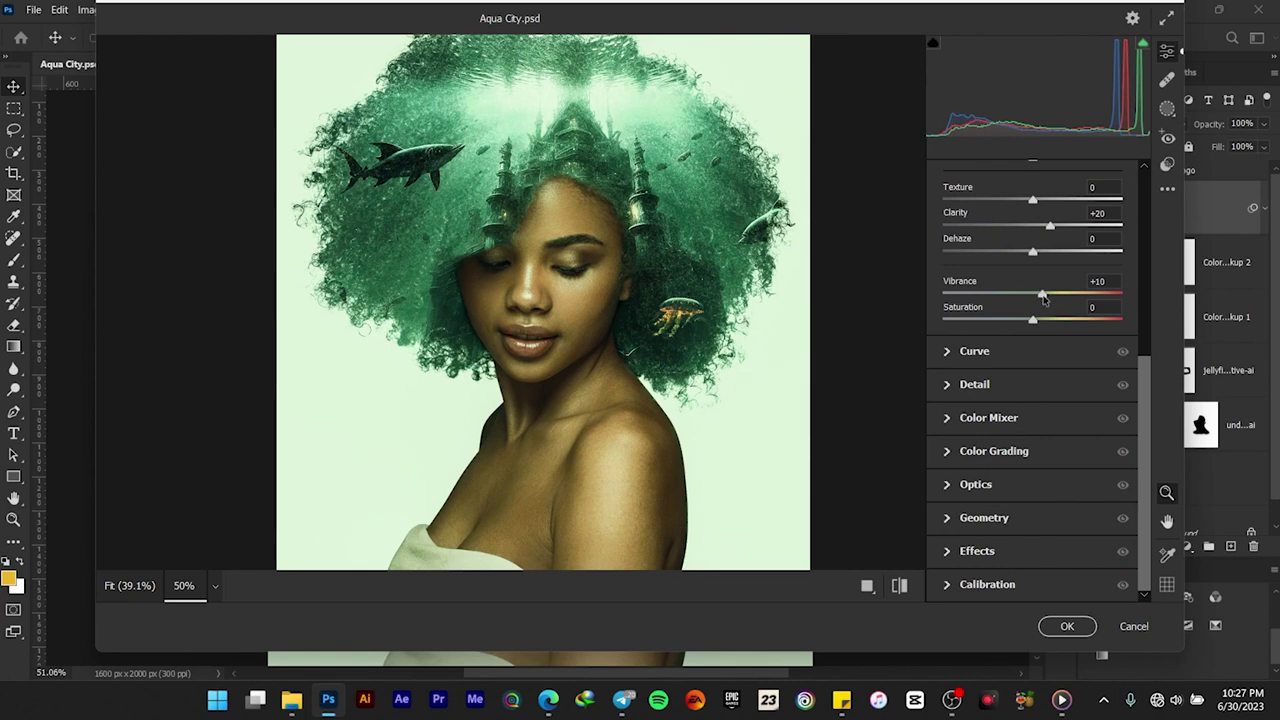
{"action": "left_click_drag", "start_coordinate": [1032, 321], "coordinate": [1033, 322]}
- In the Camera Raw Detail settings, set Sharpening to 55, Noise Reduction to 10 and Color Noise Reduction to 10
{"action": "left_click", "coordinate": [947, 384]}
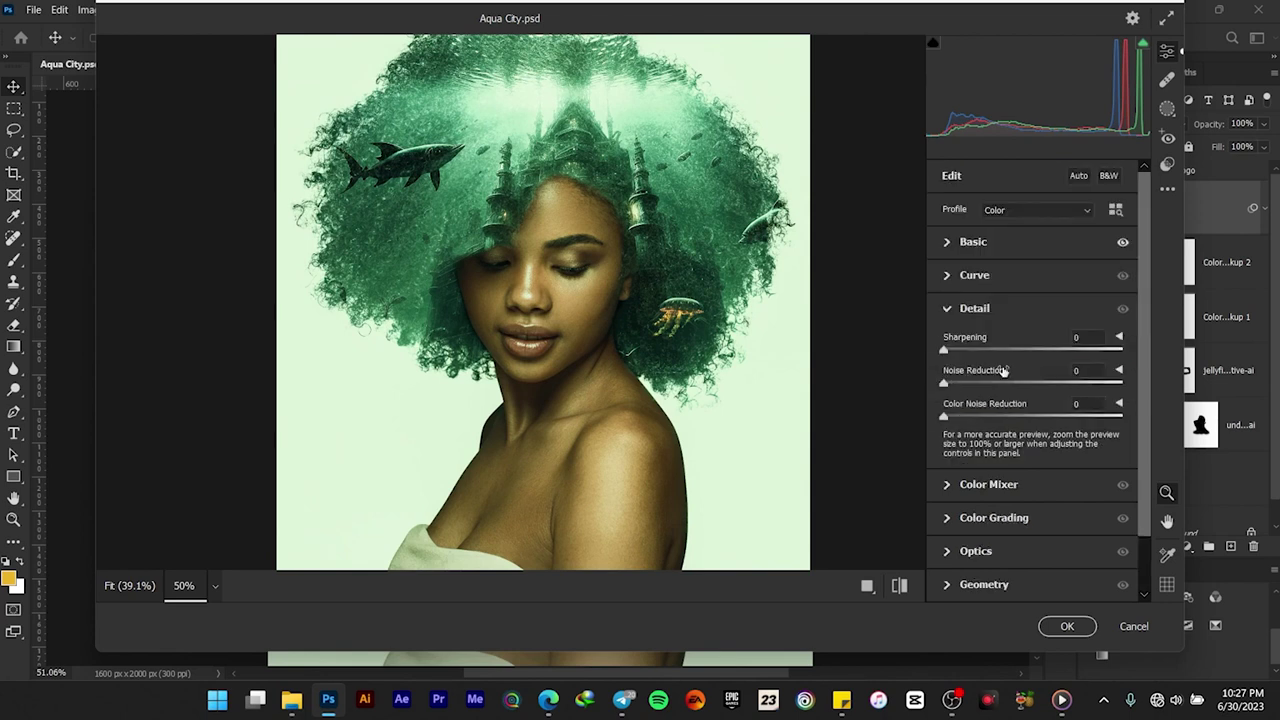
{"action": "left_click_drag", "start_coordinate": [944, 352], "coordinate": [1017, 368]}
{"action": "left_click_drag", "start_coordinate": [945, 385], "coordinate": [966, 420]}
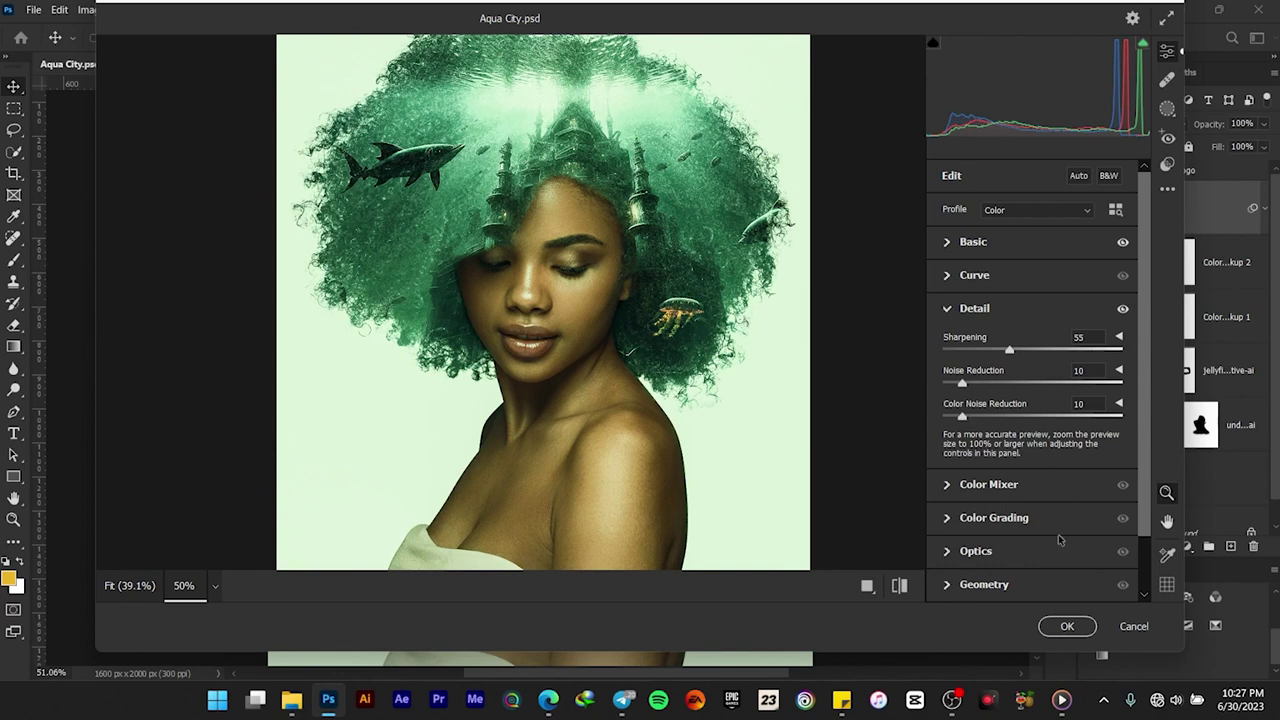
- Compare the Camera Raw result with the original settings and apply the filter to the merged layer
{"action": "left_click", "coordinate": [899, 586]}
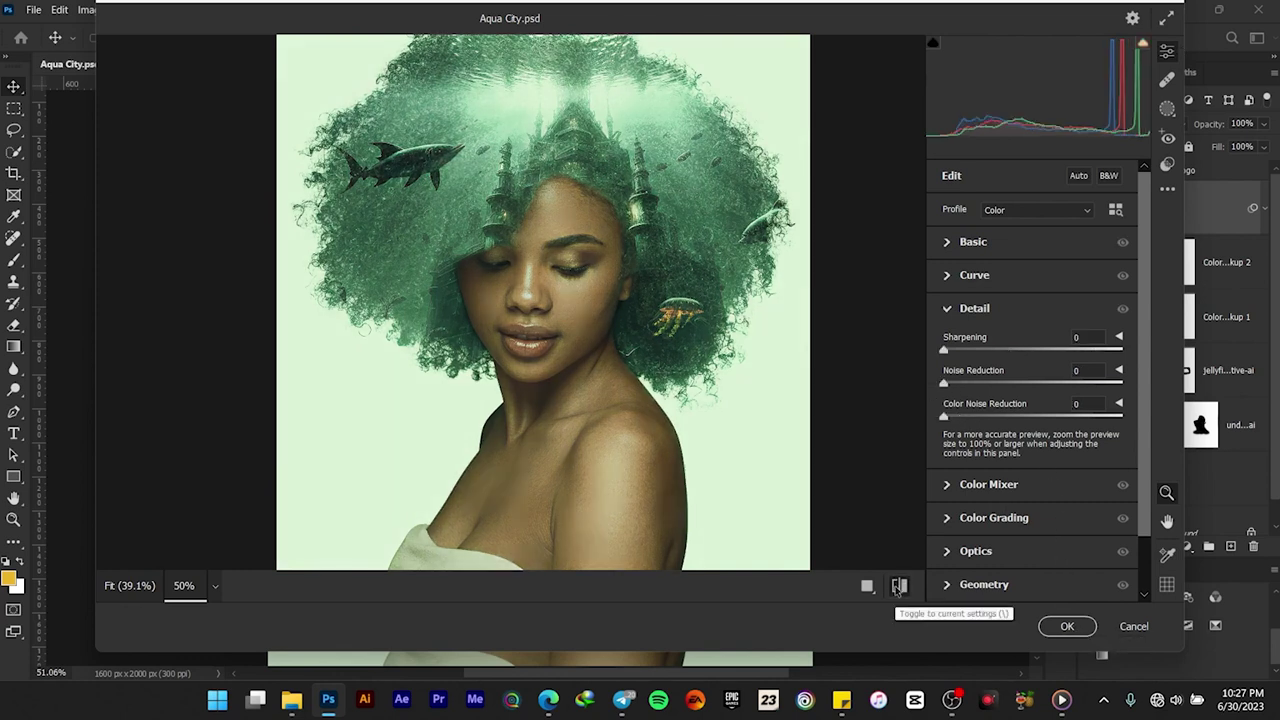
{"action": "left_click", "coordinate": [899, 586]}
{"action": "left_click", "coordinate": [899, 586]}
{"action": "left_click", "coordinate": [899, 586]}
{"action": "left_click", "coordinate": [1066, 628]}
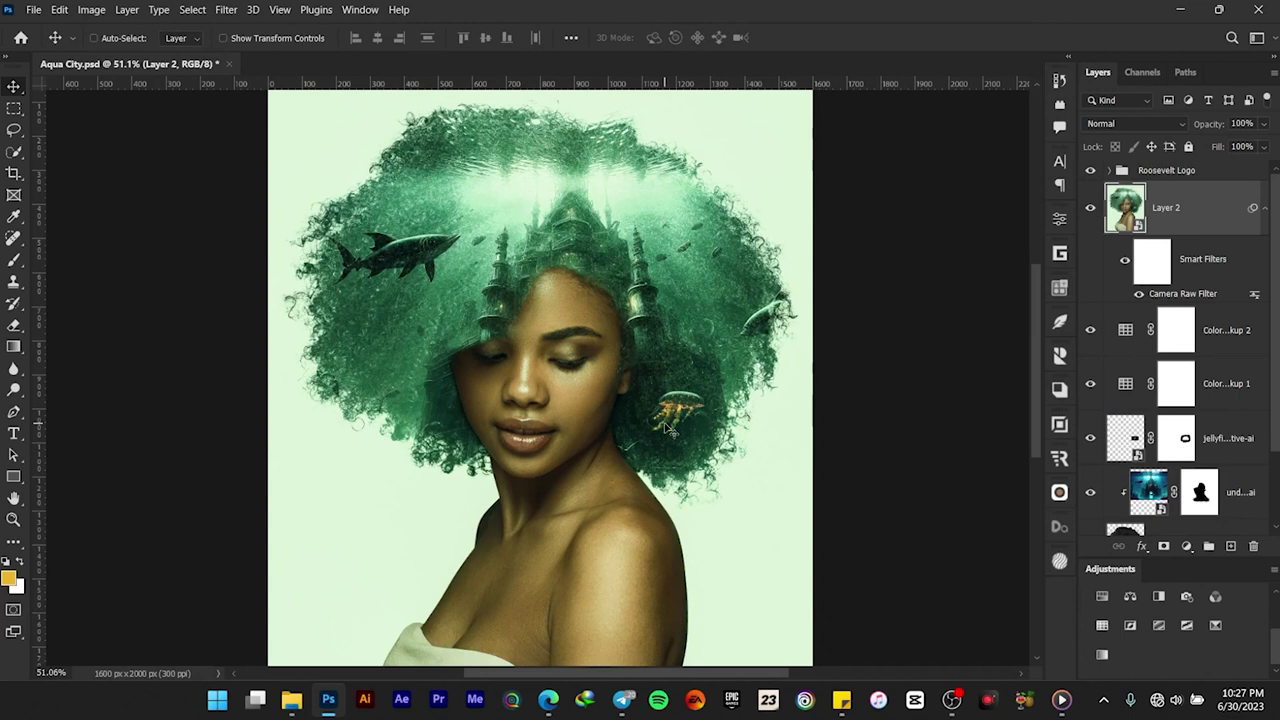
- Examine the graded hair, underwater city and face up close, then fit the whole composite in view
{"action": "scroll", "coordinate": [540, 270], "scroll_direction": "up", "scroll_amount": 4}
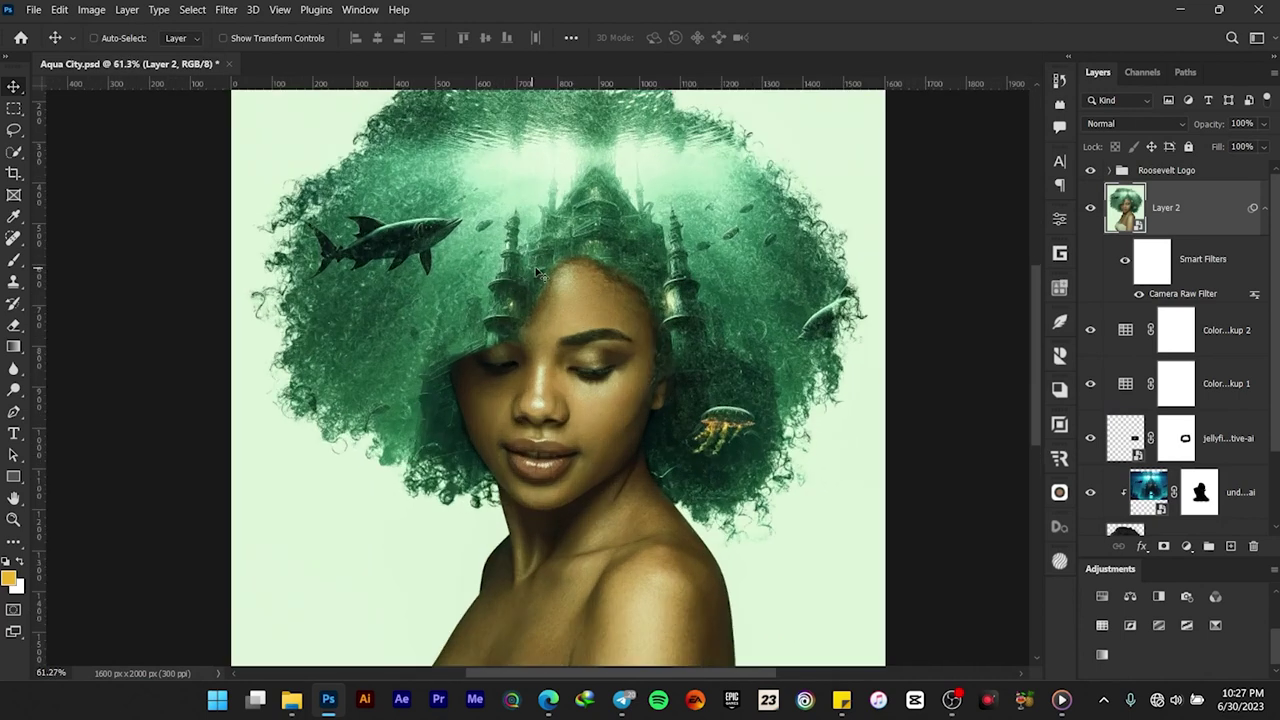
{"action": "scroll", "coordinate": [540, 270], "scroll_direction": "down", "scroll_amount": 4}
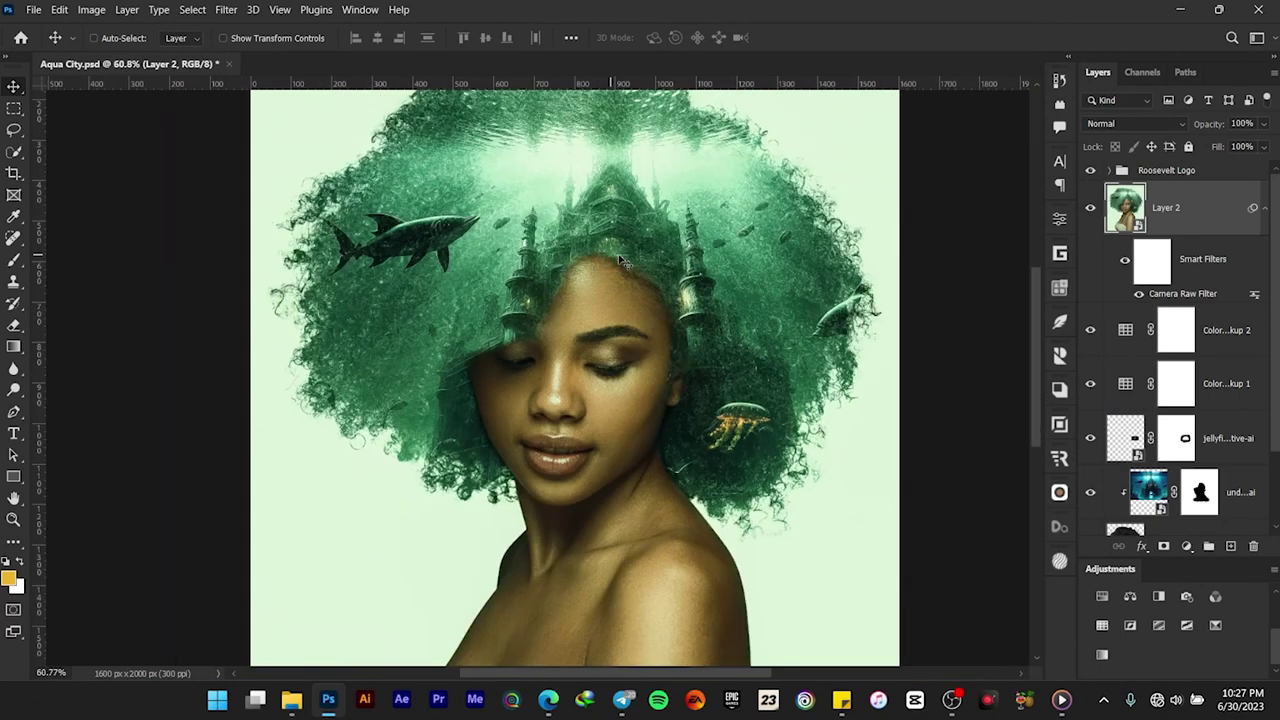
{"action": "scroll", "coordinate": [623, 286], "scroll_direction": "up", "scroll_amount": 2}
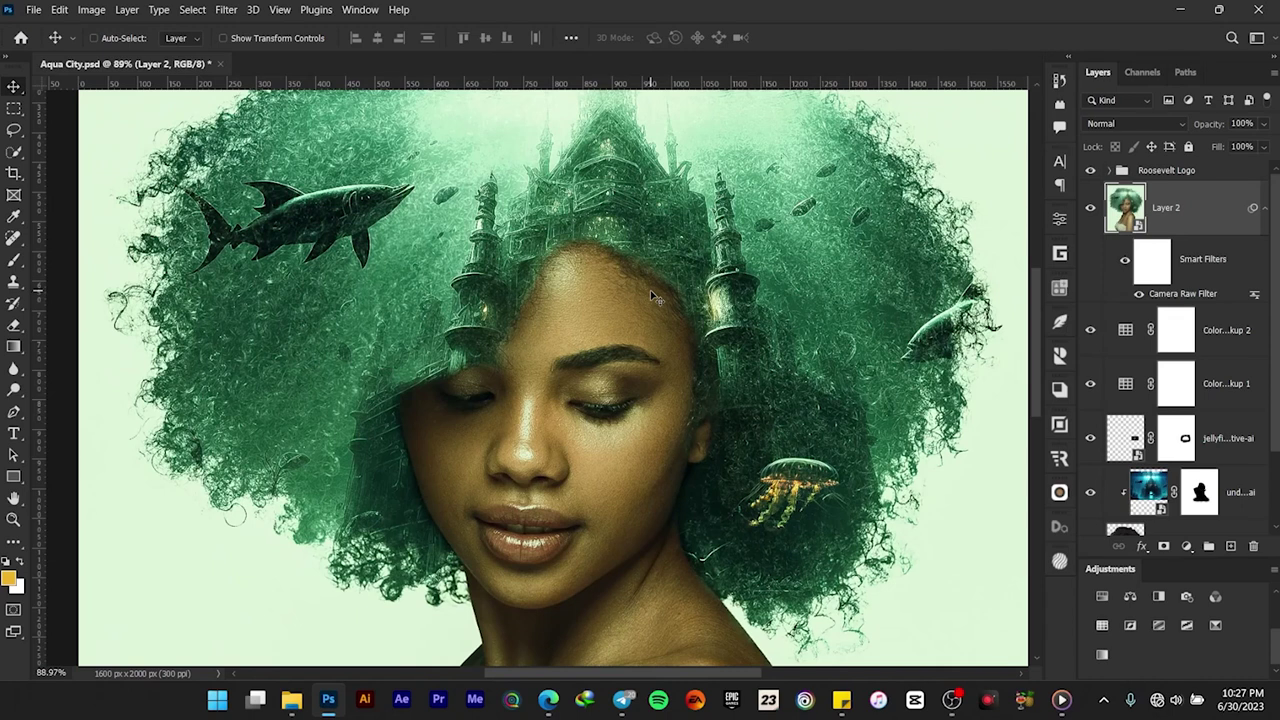
{"action": "scroll", "coordinate": [652, 296], "scroll_direction": "down", "scroll_amount": 3}
{"action": "scroll", "coordinate": [640, 285], "scroll_direction": "up", "scroll_amount": 2}
{"action": "scroll", "coordinate": [632, 276], "scroll_direction": "up", "scroll_amount": 1}
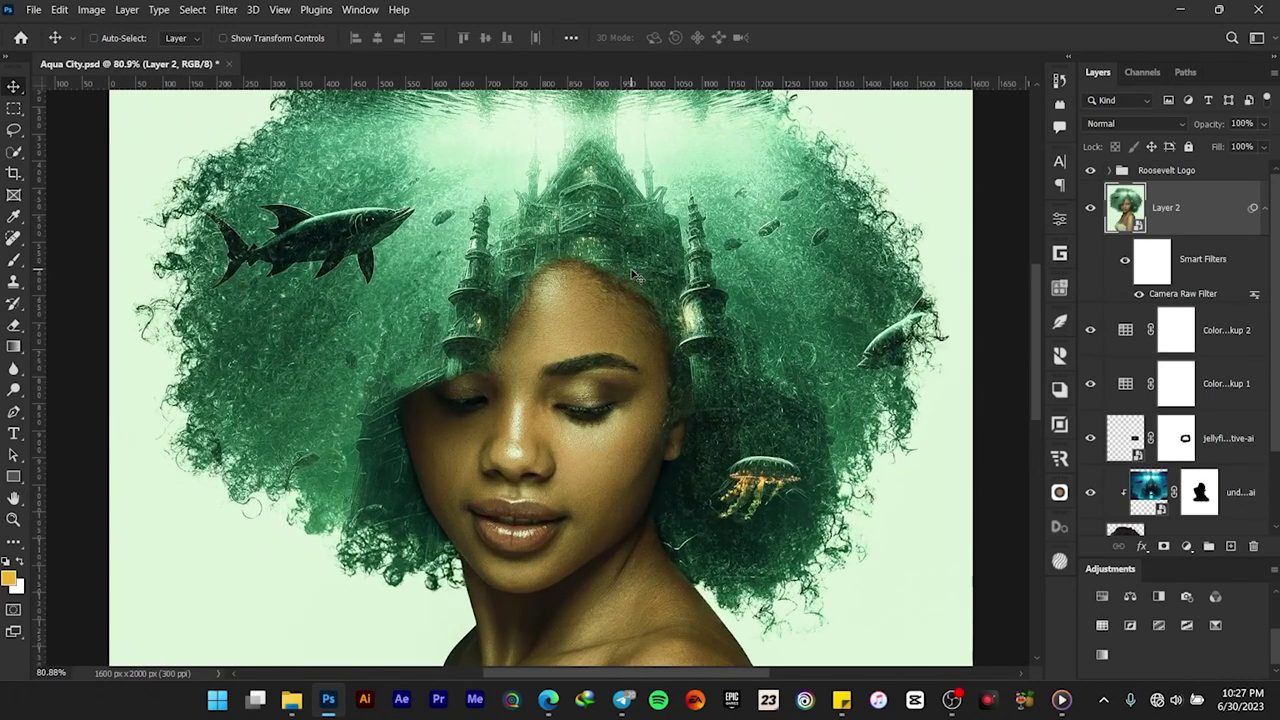
{"action": "scroll", "coordinate": [632, 276], "scroll_direction": "down", "scroll_amount": 3}
{"action": "scroll", "coordinate": [632, 276], "scroll_direction": "down", "scroll_amount": 2}
{"action": "scroll", "coordinate": [632, 277], "scroll_direction": "up", "scroll_amount": 1}
{"action": "key", "text": "ctrl+0"}
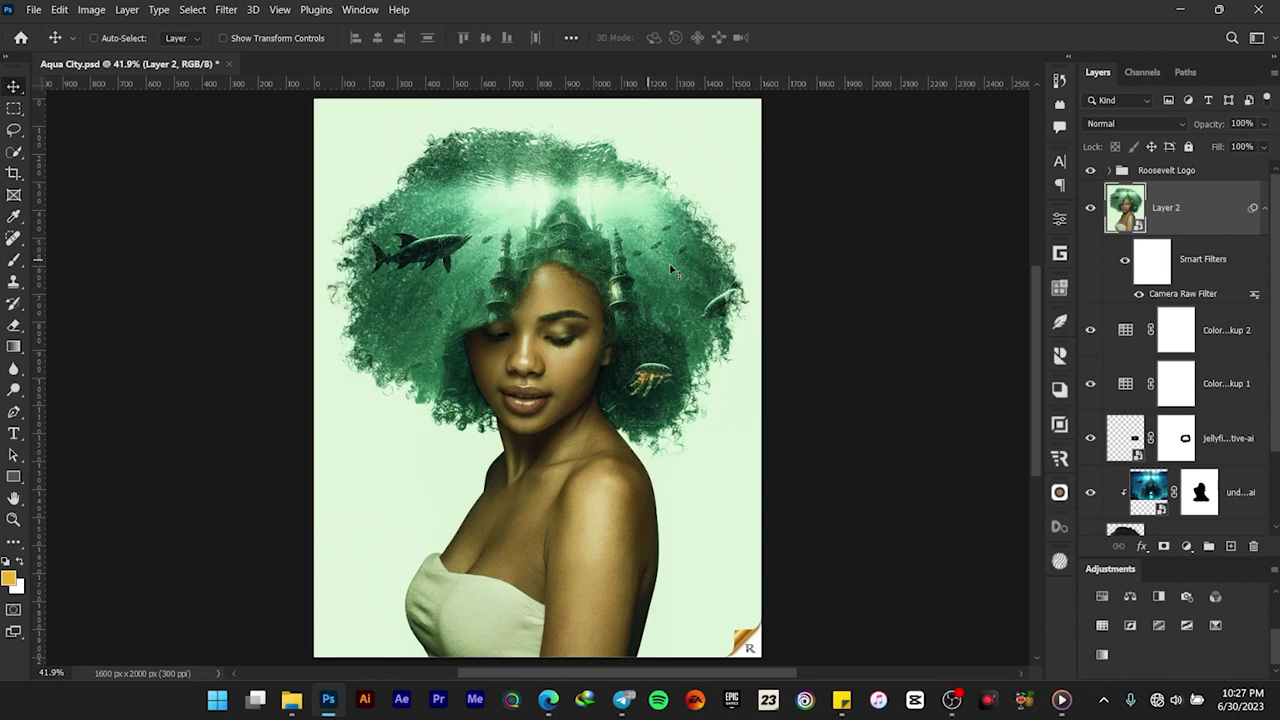
- Group all layers from the merged Layer 2 down to Layer 1 and rename the group BG
{"action": "left_click", "coordinate": [1267, 218]}
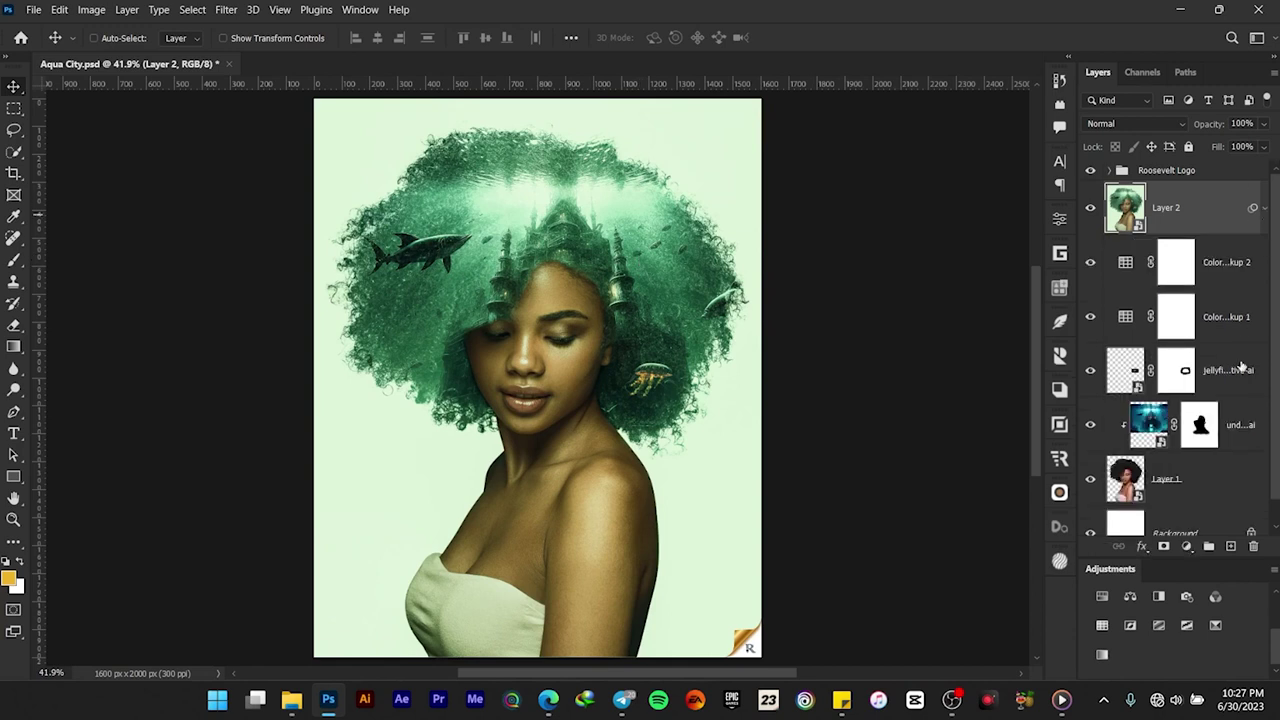
{"action": "left_click", "coordinate": [1204, 484], "text": "shift"}
{"action": "key", "text": "ctrl+g"}
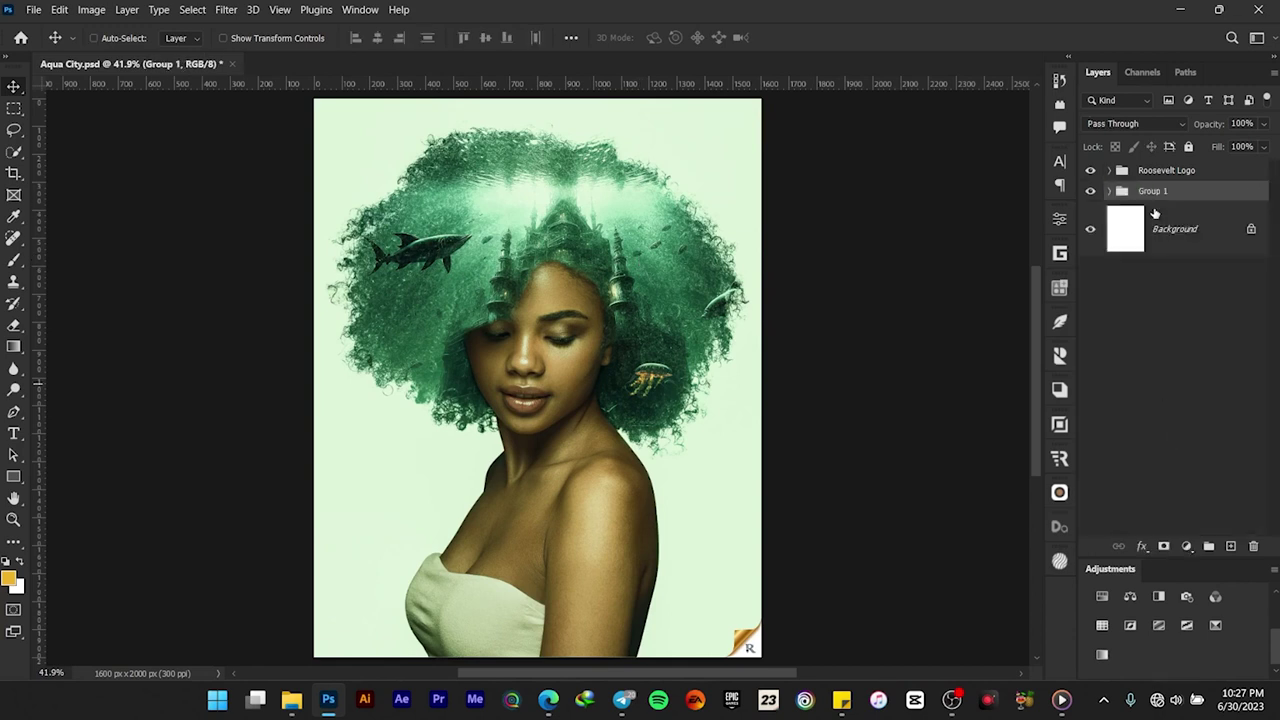
{"action": "double_click", "coordinate": [1152, 192]}
{"action": "type", "text": "BG"}
{"action": "key", "text": "Return"}
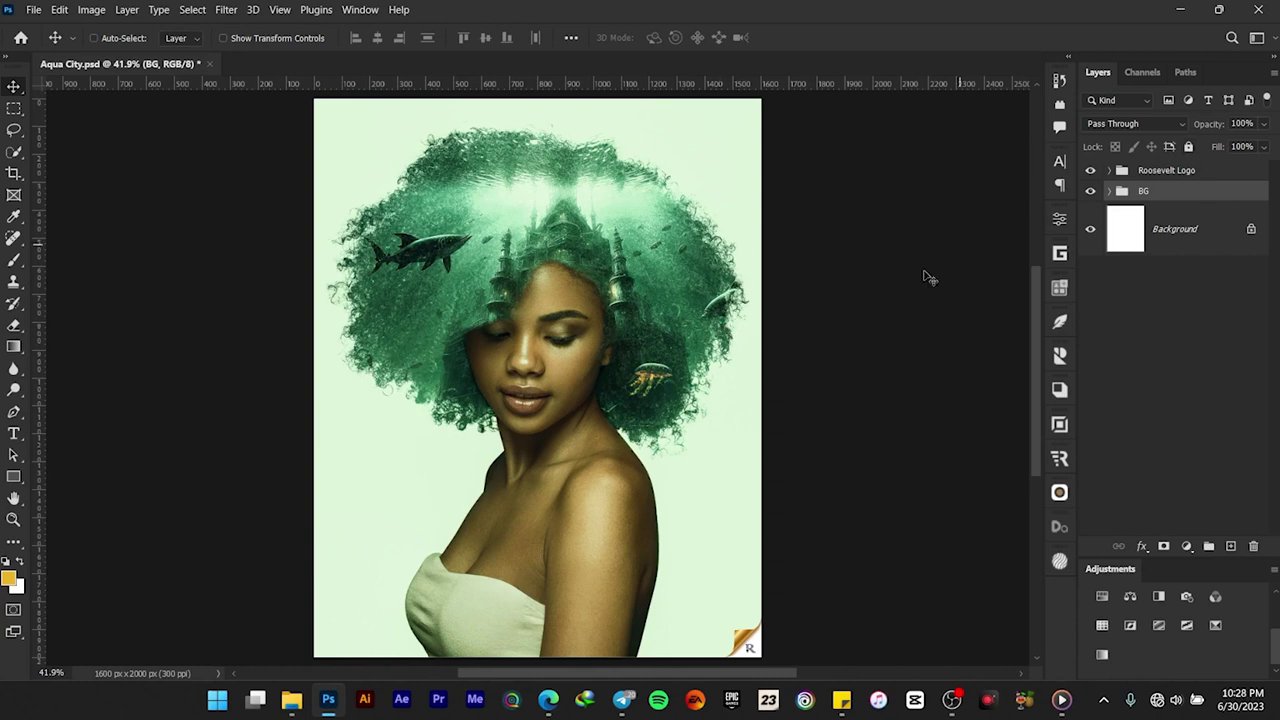
- Start a new text layer across the woman's chest above the BG group, using the Eurostile Extended #2 font
{"action": "scroll", "coordinate": [506, 441], "scroll_direction": "up", "scroll_amount": 4}
{"action": "left_click_drag", "start_coordinate": [554, 481], "coordinate": [563, 363]}
{"action": "left_click", "coordinate": [14, 434]}
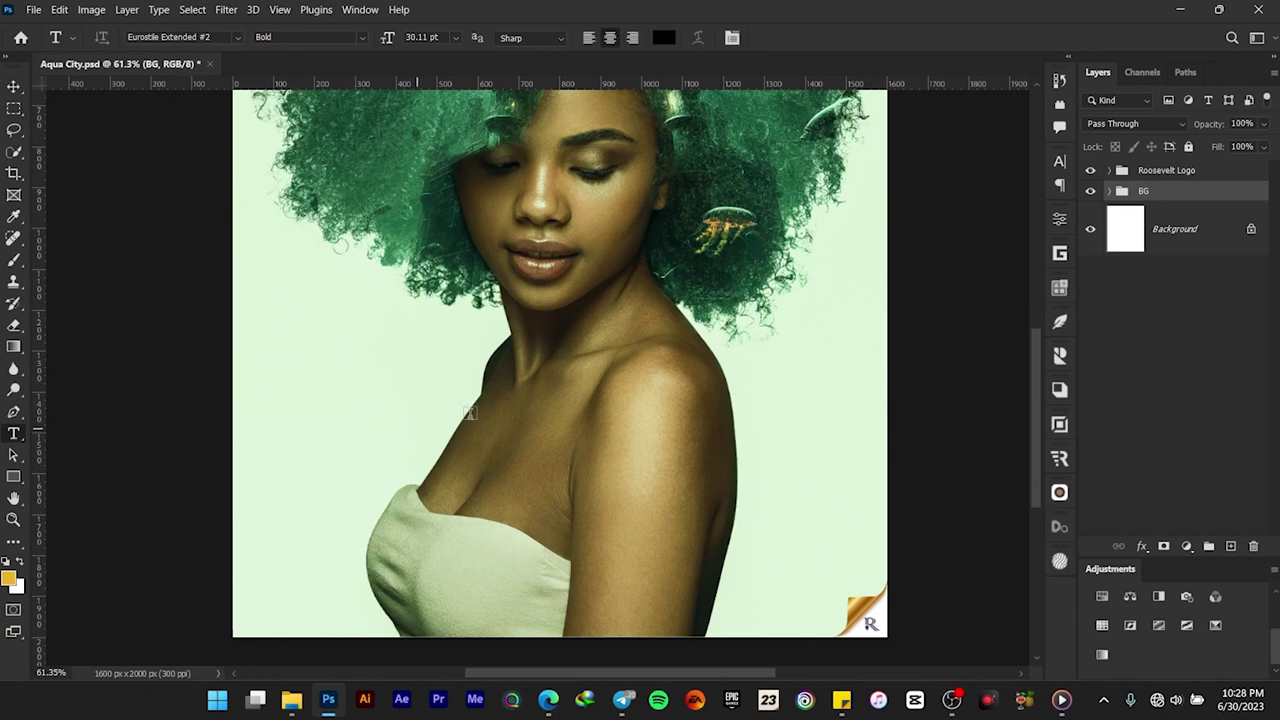
{"action": "left_click", "coordinate": [518, 443]}
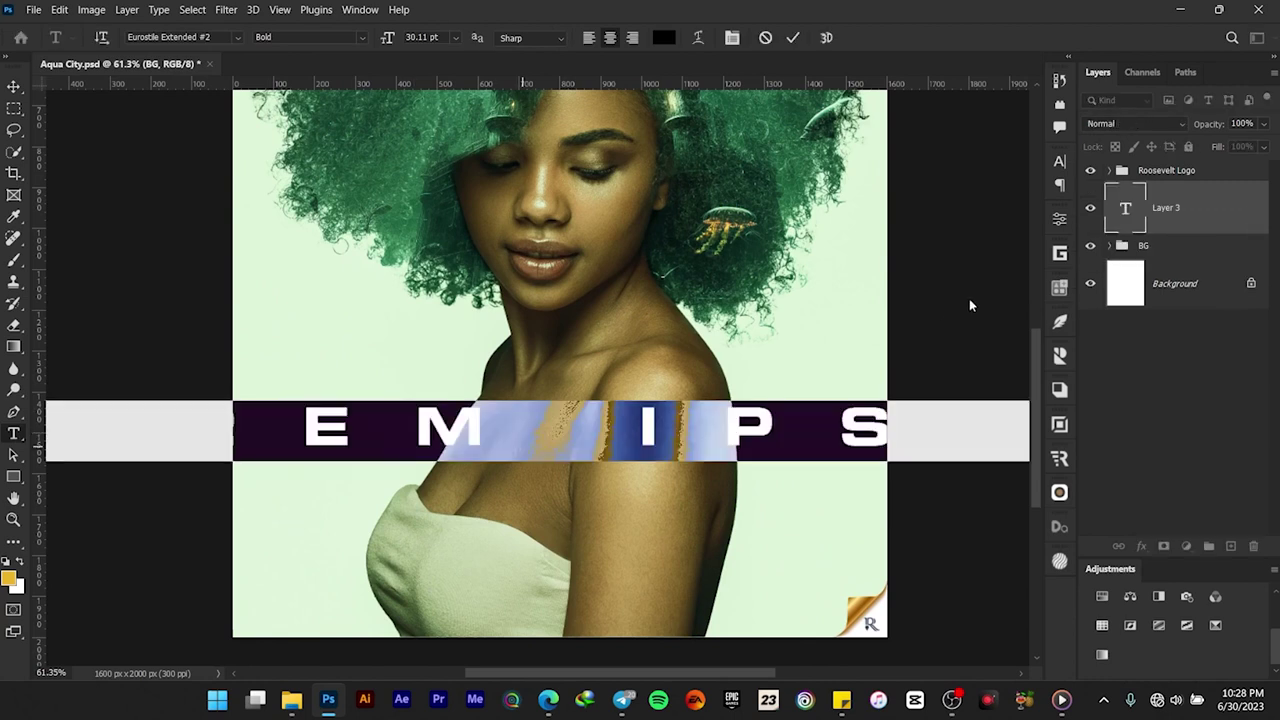
{"action": "left_click", "coordinate": [1060, 164]}
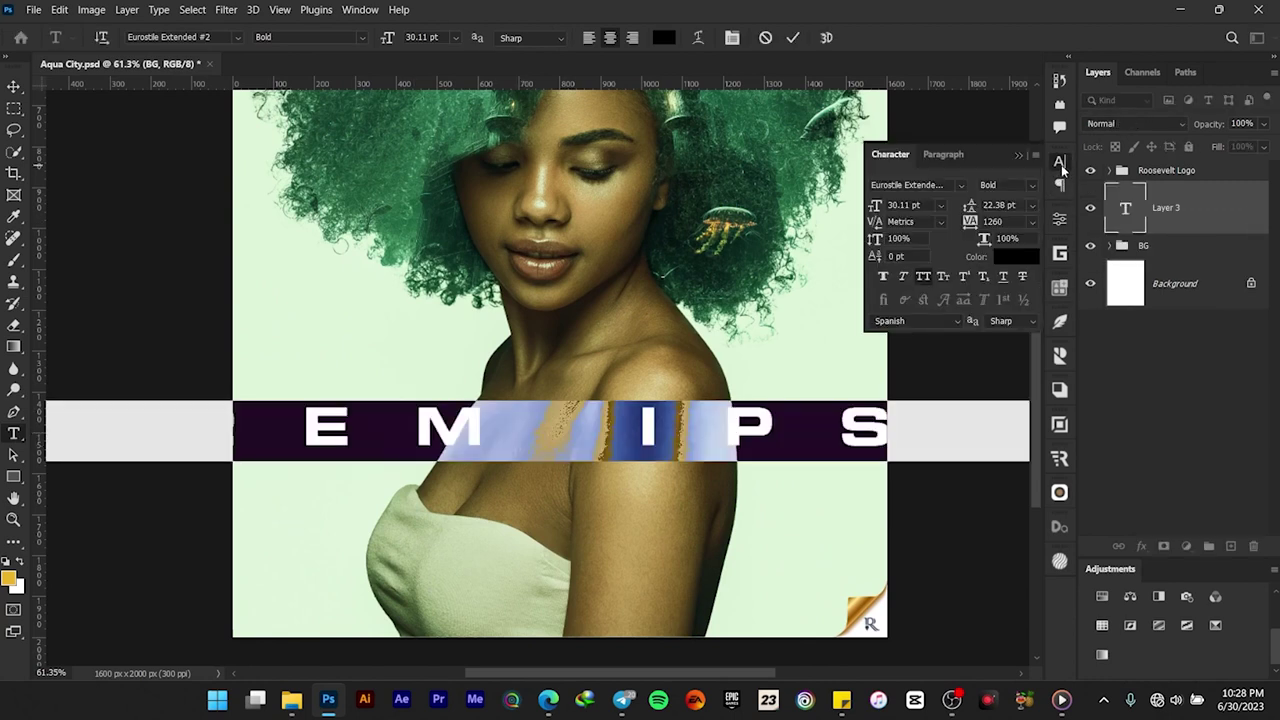
{"action": "left_click", "coordinate": [960, 184]}
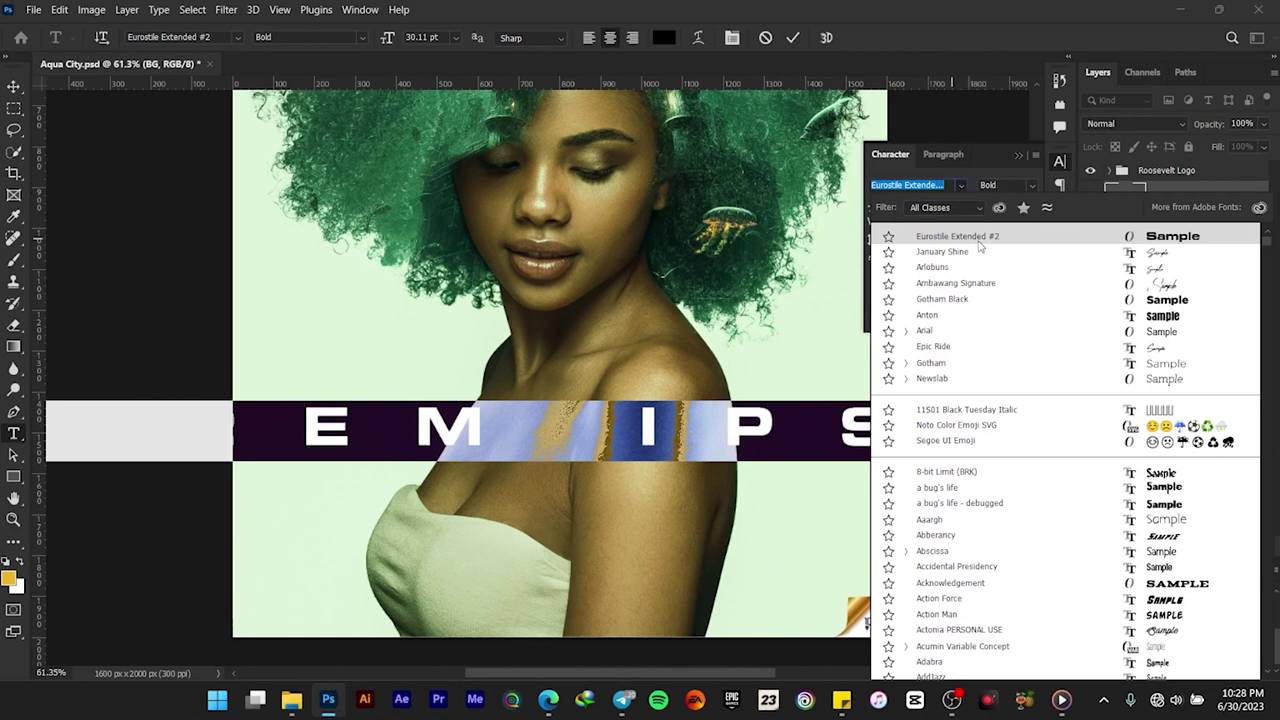
{"action": "left_click", "coordinate": [933, 238]}
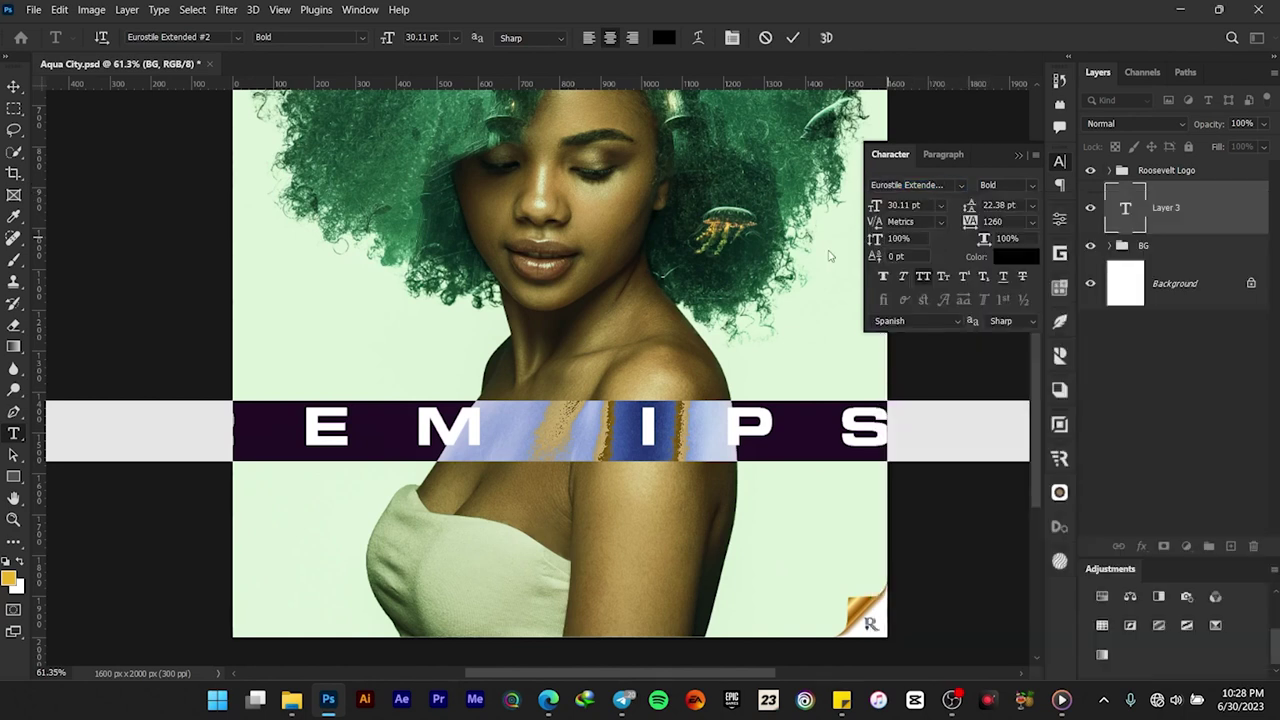
- Set the new text's tracking to 0 and enter AQUA as the title
{"action": "left_click", "coordinate": [1032, 221]}
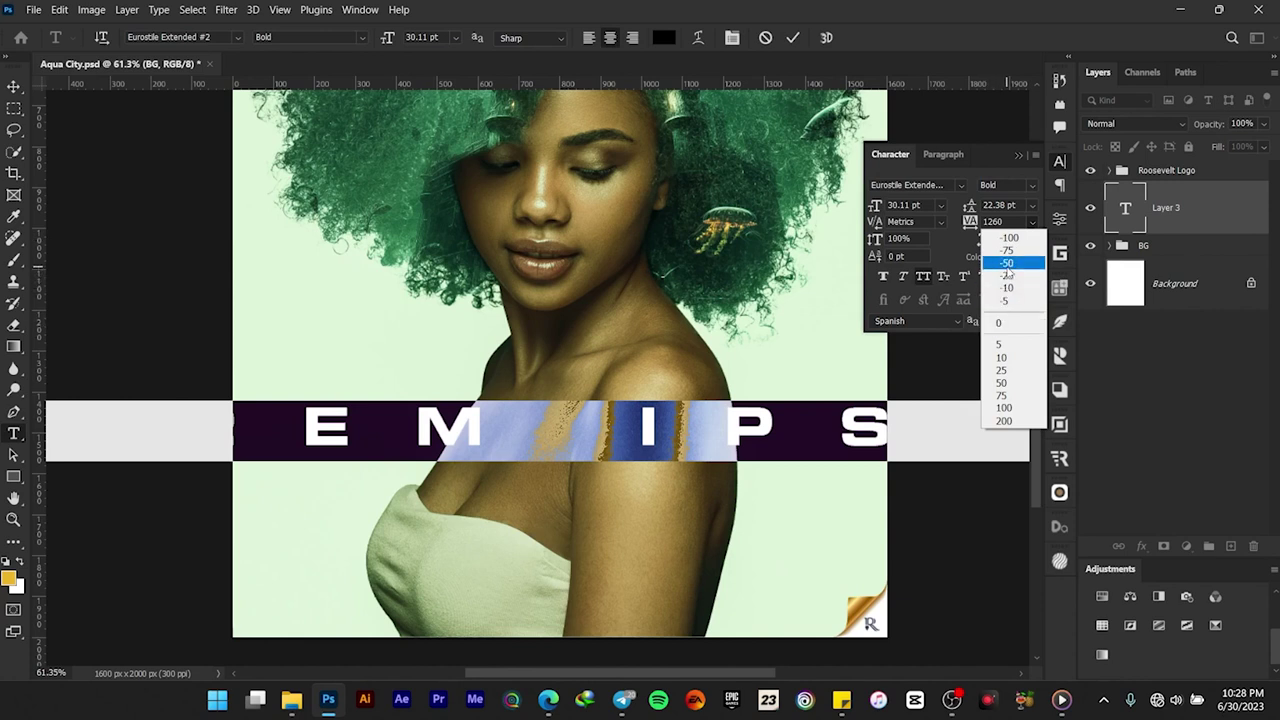
{"action": "left_click", "coordinate": [1007, 263]}
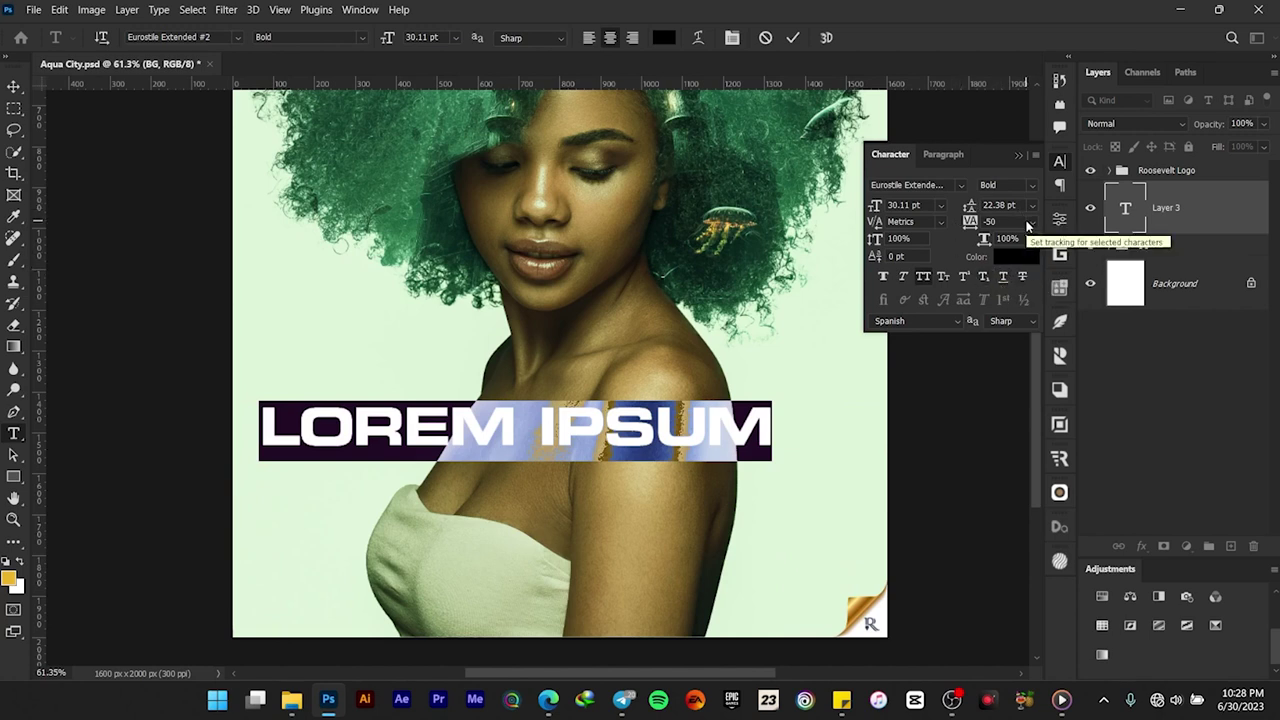
{"action": "left_click", "coordinate": [1027, 222]}
{"action": "left_click", "coordinate": [1000, 320]}
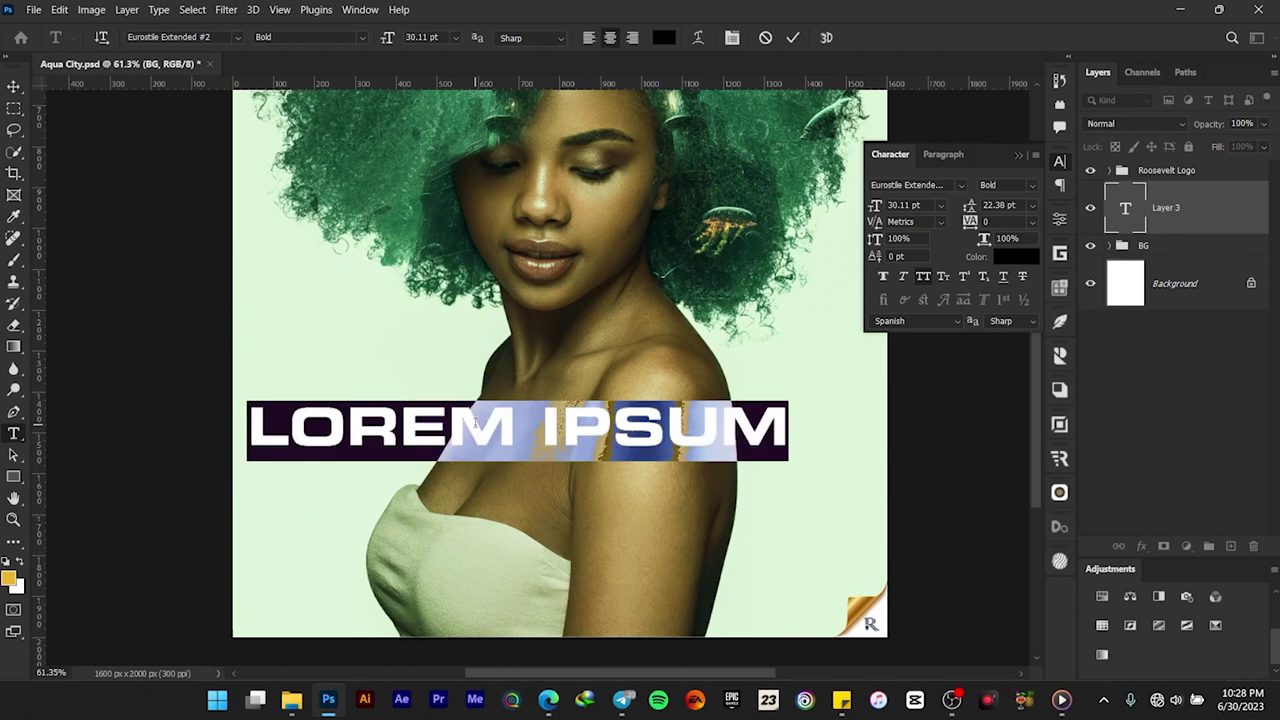
{"action": "type", "text": "A"}
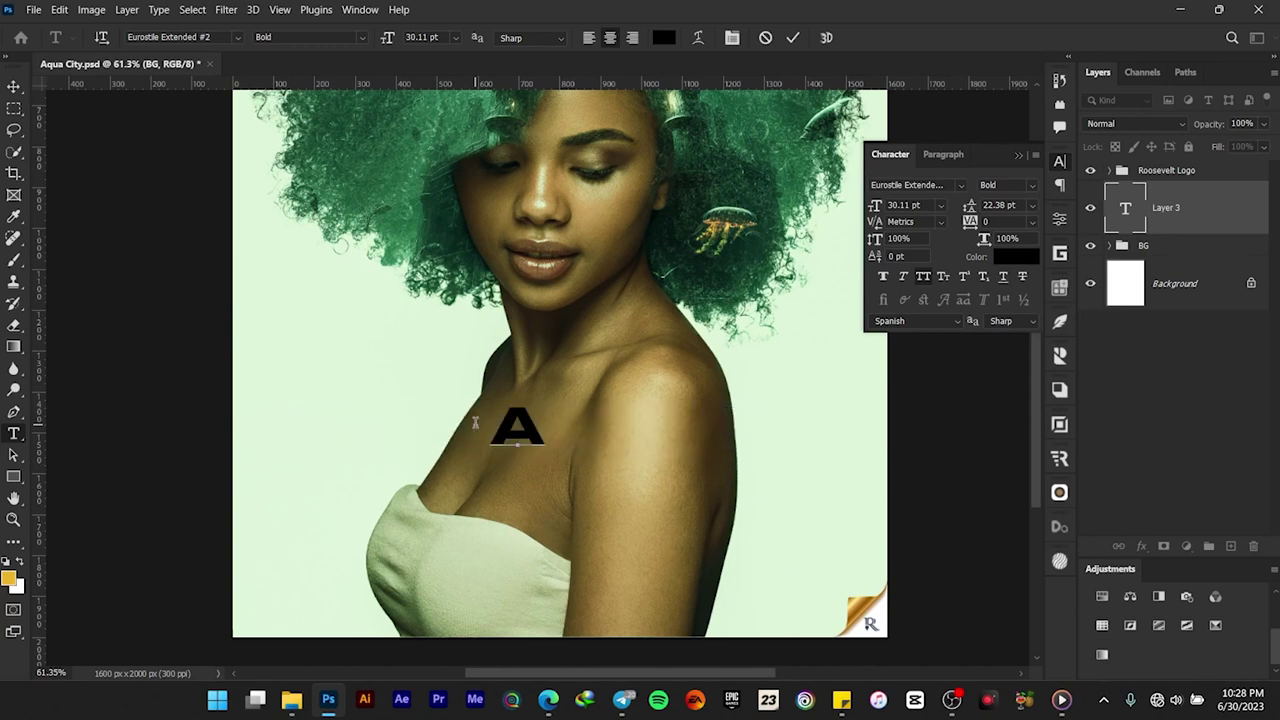
{"action": "type", "text": "QUA"}
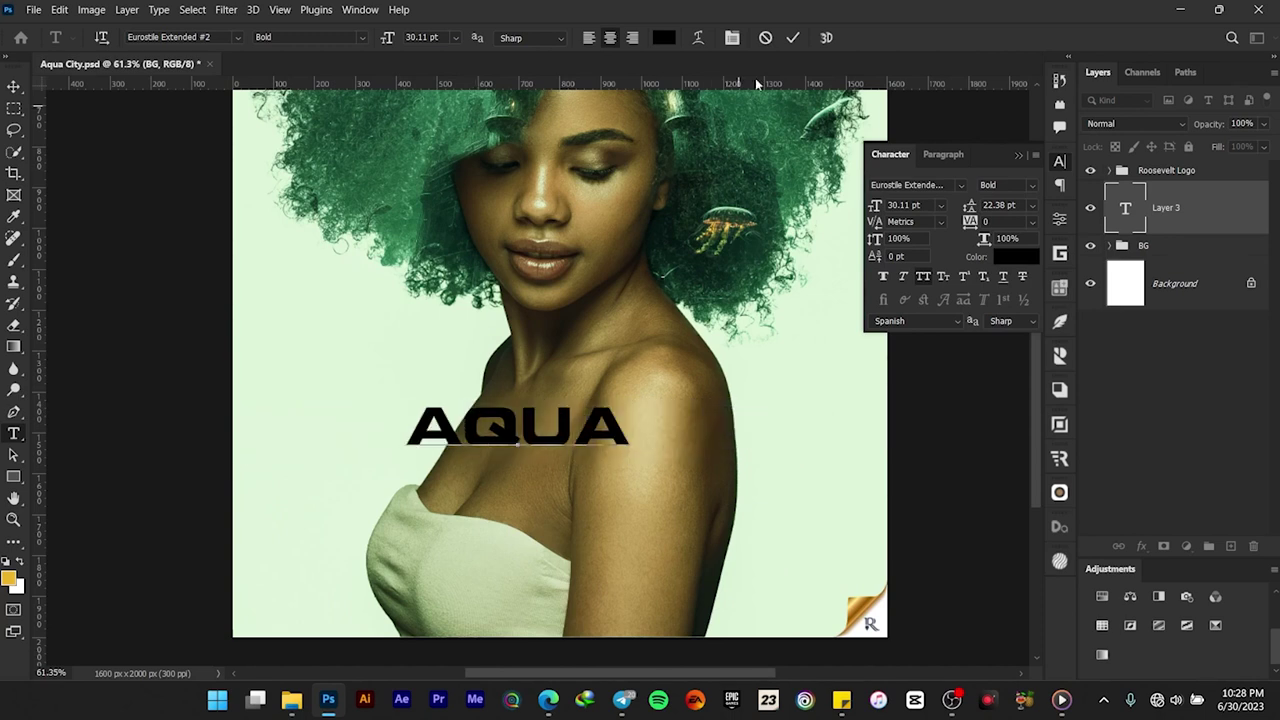
- Centre the AQUA title horizontally on the canvas and scale it up proportionally to about 144%
{"action": "left_click", "coordinate": [16, 92]}
{"action": "key", "text": "ctrl+a"}
{"action": "left_click", "coordinate": [377, 37]}
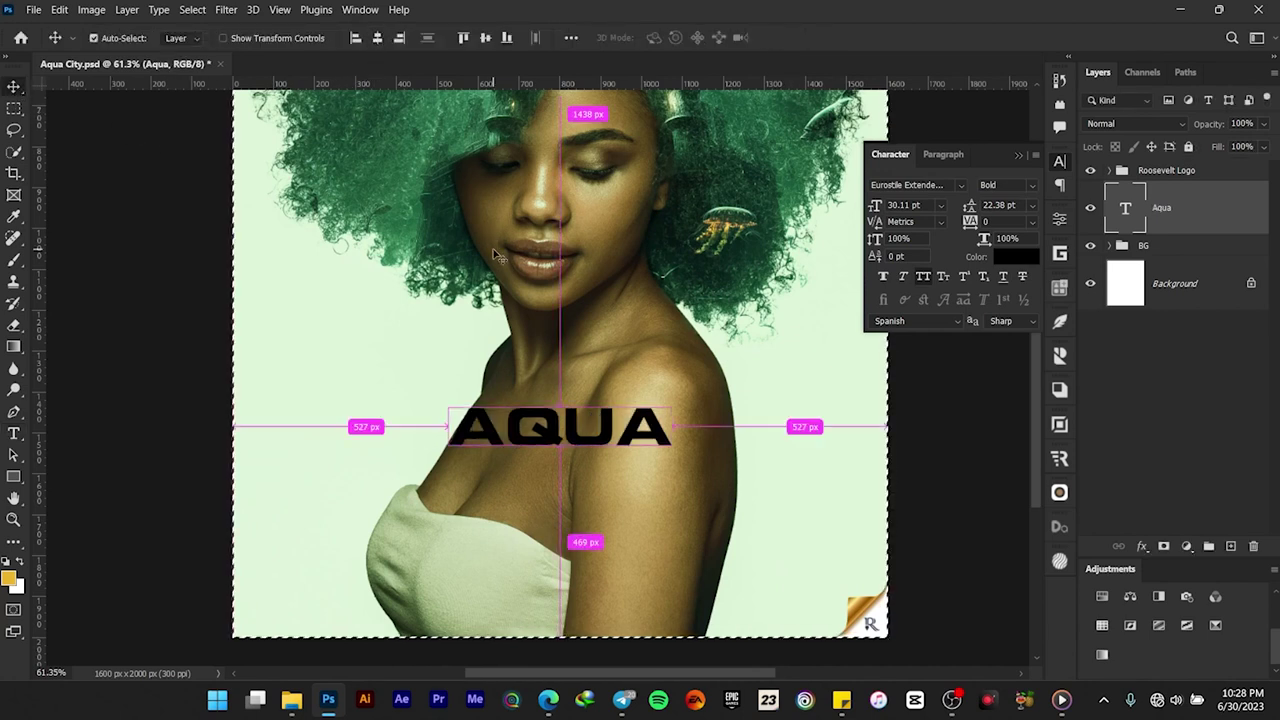
{"action": "key", "text": "ctrl+d"}
{"action": "key", "text": "ctrl+t"}
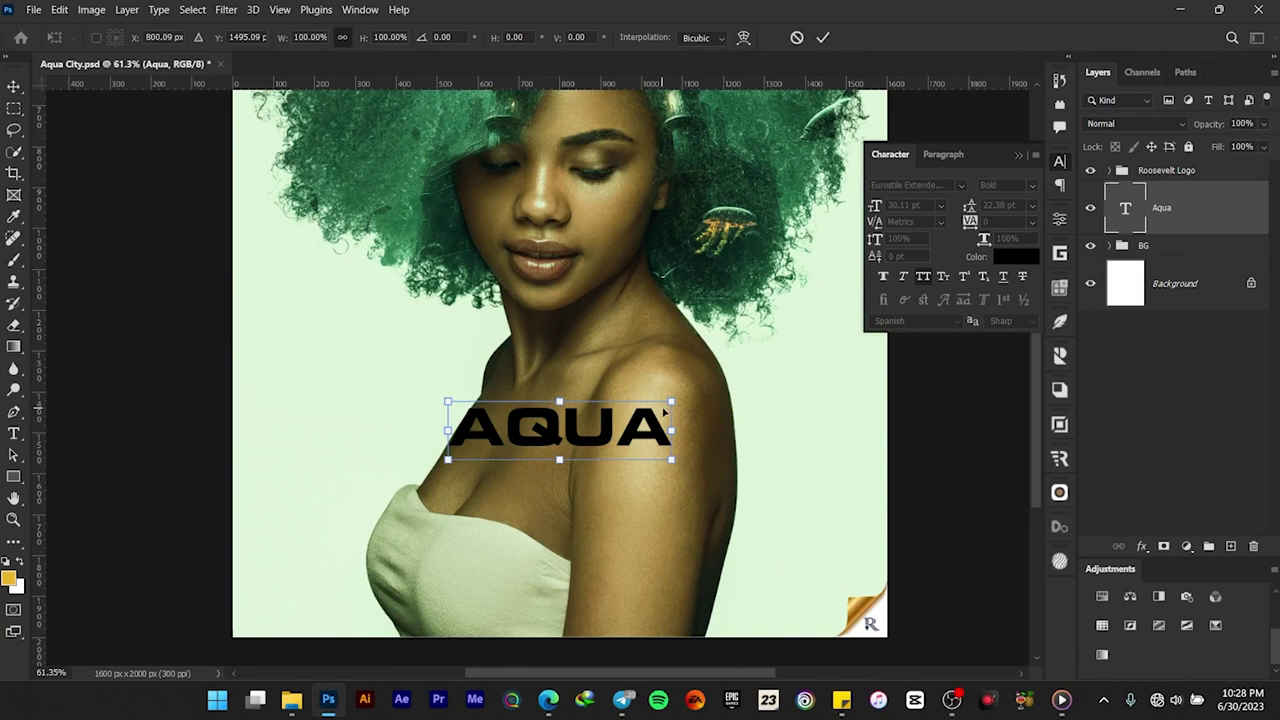
{"action": "left_click_drag", "start_coordinate": [671, 401], "coordinate": [720, 388]}
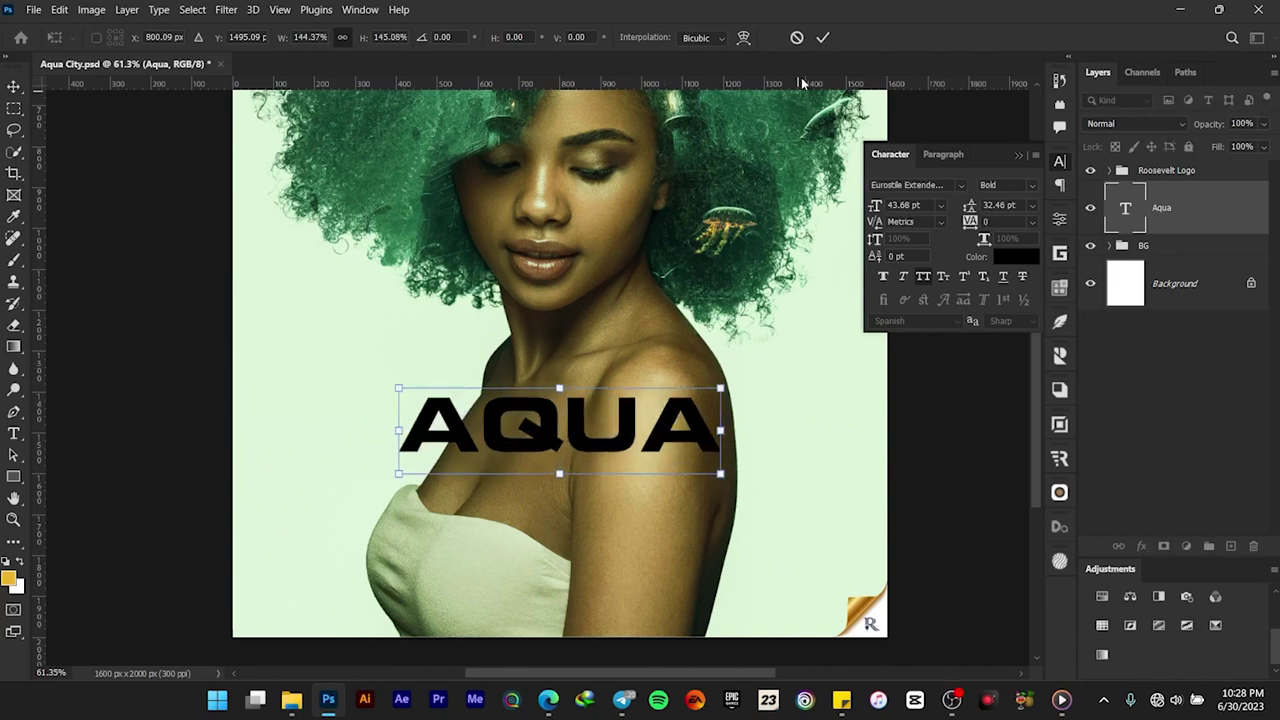
{"action": "left_click", "coordinate": [822, 37]}
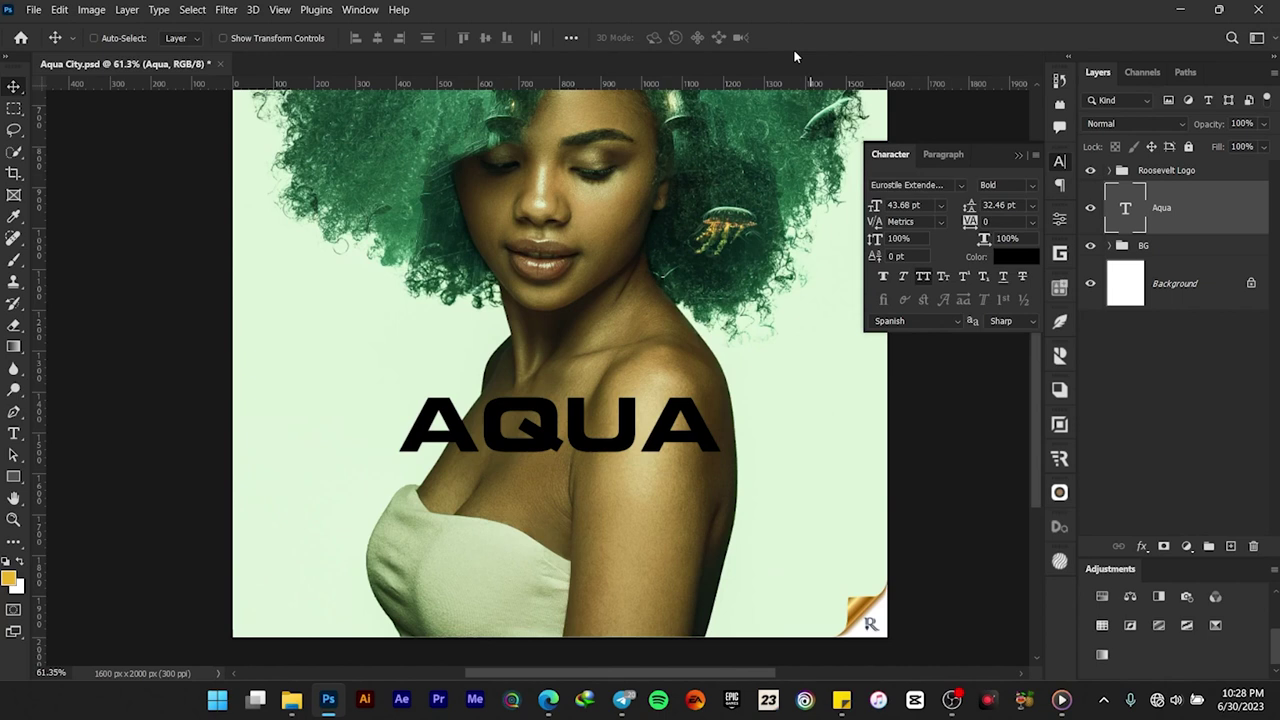
- Set the AQUA title's font size to 76 pt and its tracking to -10
{"action": "left_click", "coordinate": [912, 205]}
{"action": "type", "text": "76"}
{"action": "key", "text": "Return"}
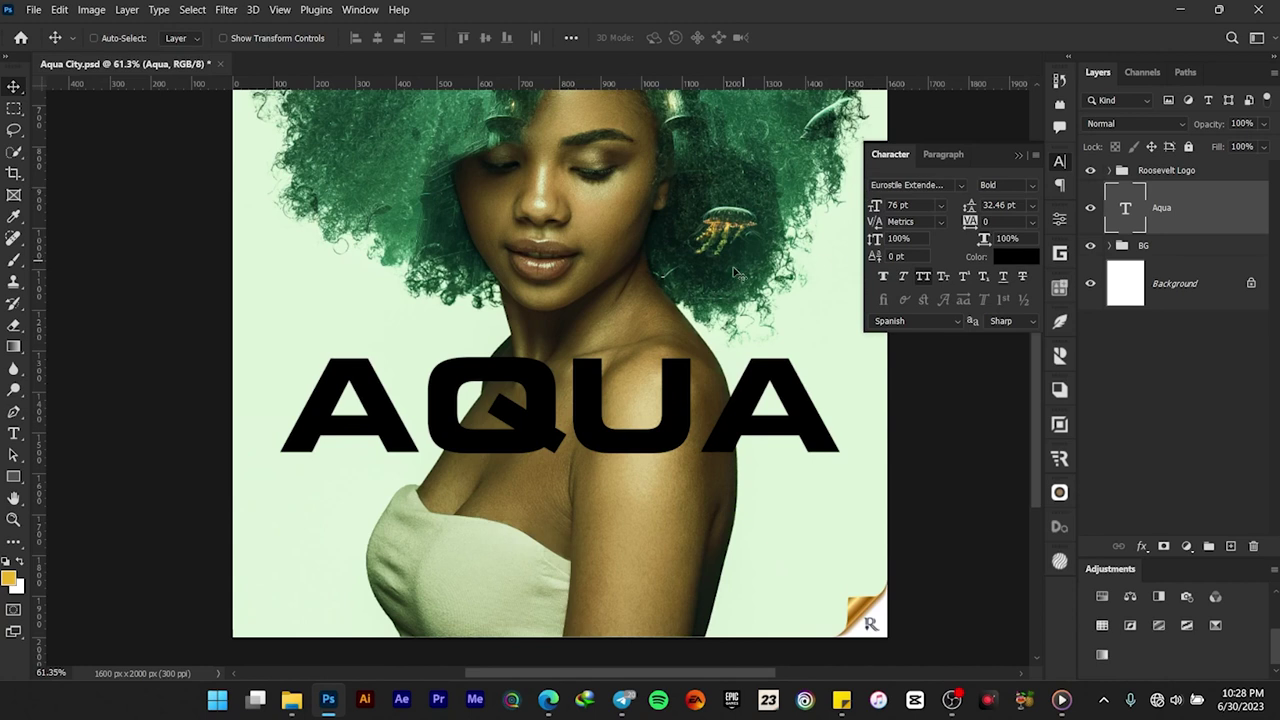
{"action": "left_click", "coordinate": [1031, 221]}
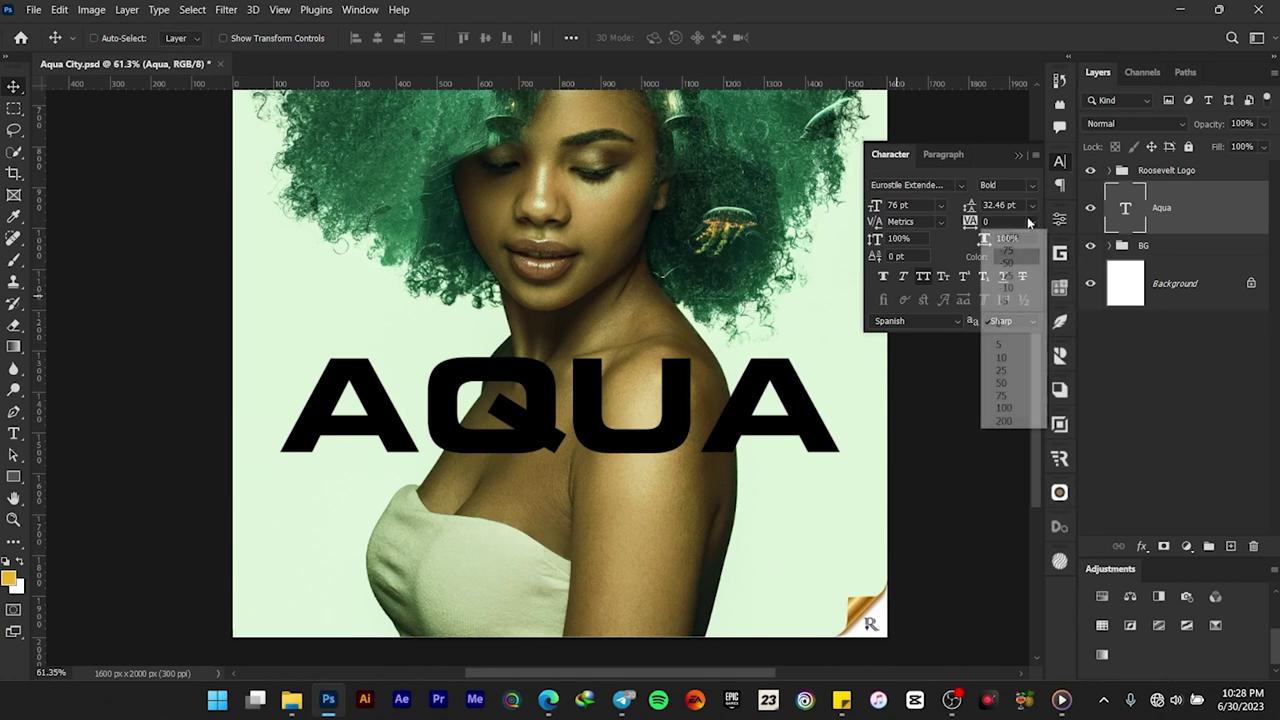
{"action": "left_click", "coordinate": [1007, 289]}
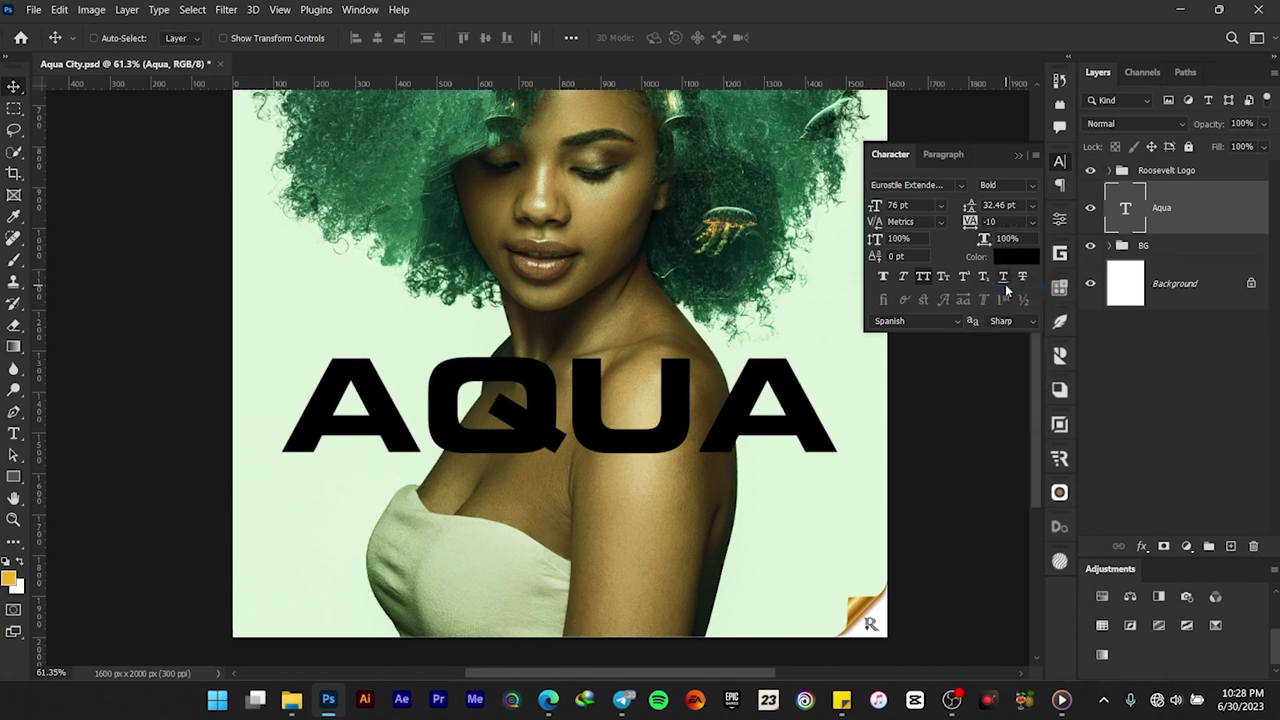
- Tighten the kerning between the first A and the Q of the title to -60
{"action": "double_click", "coordinate": [425, 400]}
{"action": "left_click", "coordinate": [422, 399]}
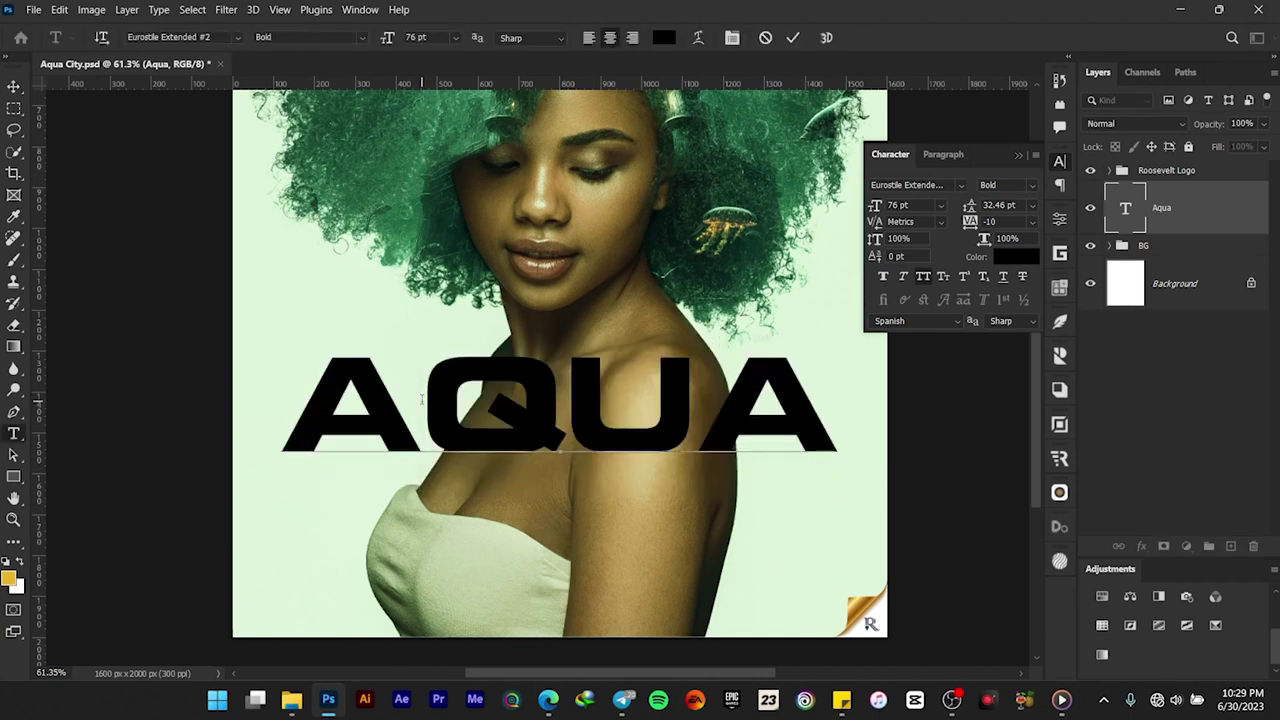
{"action": "key", "text": "alt+Left"}
{"action": "key", "text": "alt+Left"}
{"action": "key", "text": "alt+Left"}
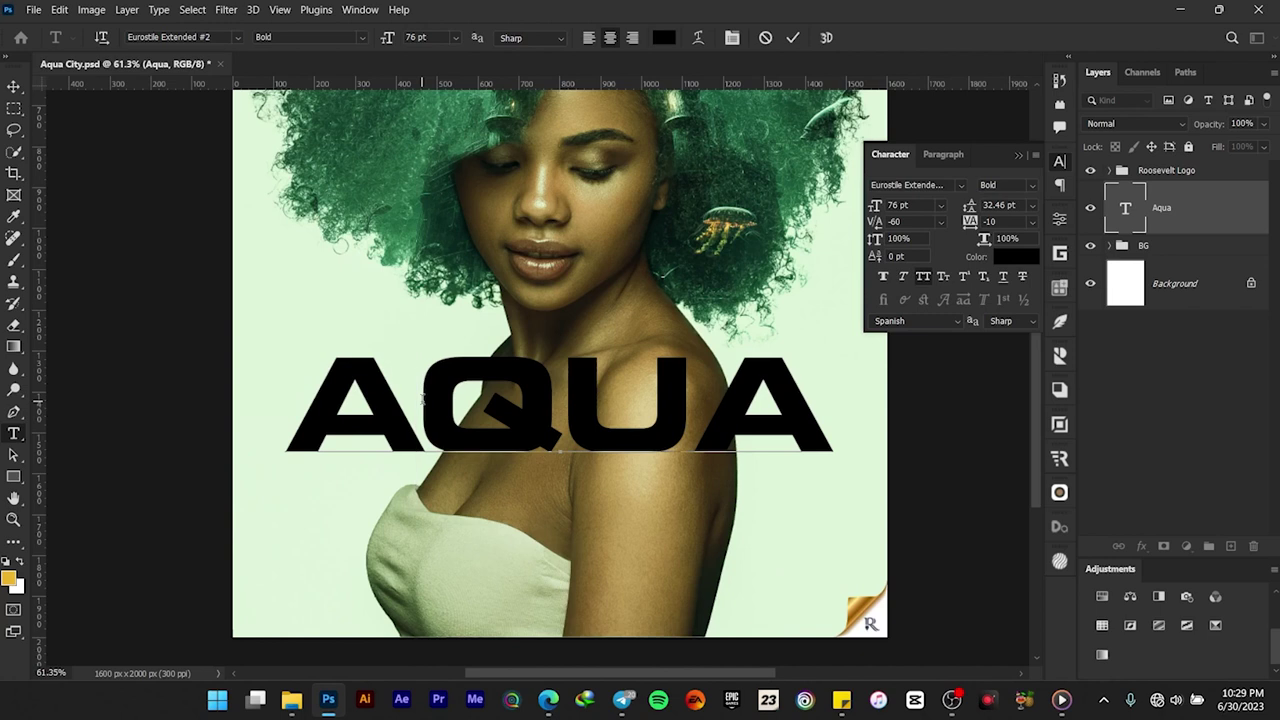
- Tighten the kerning between the U and the last A of the title to -100
{"action": "key", "text": "Right"}
{"action": "key", "text": "Right"}
{"action": "key", "text": "alt+Left"}
{"action": "key", "text": "alt+Left"}
{"action": "key", "text": "alt+Left"}
{"action": "key", "text": "alt+Left"}
{"action": "key", "text": "alt+Left"}
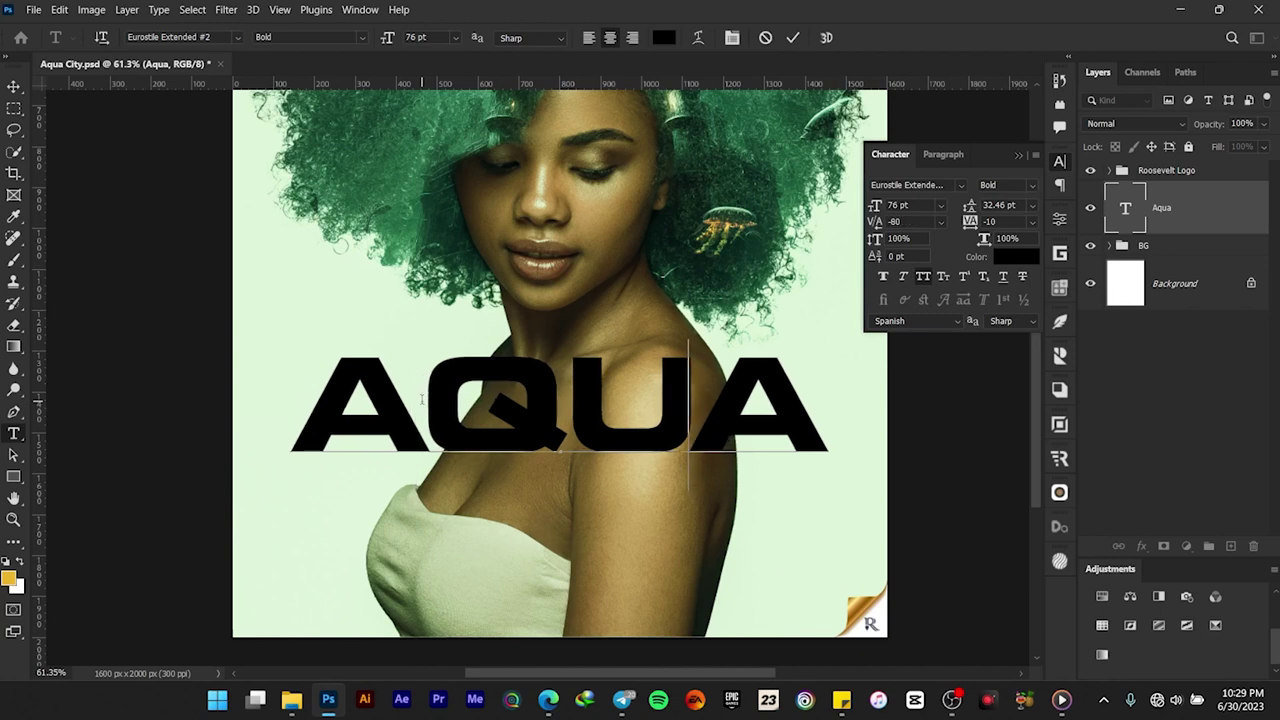
{"action": "key", "text": "alt+Left"}
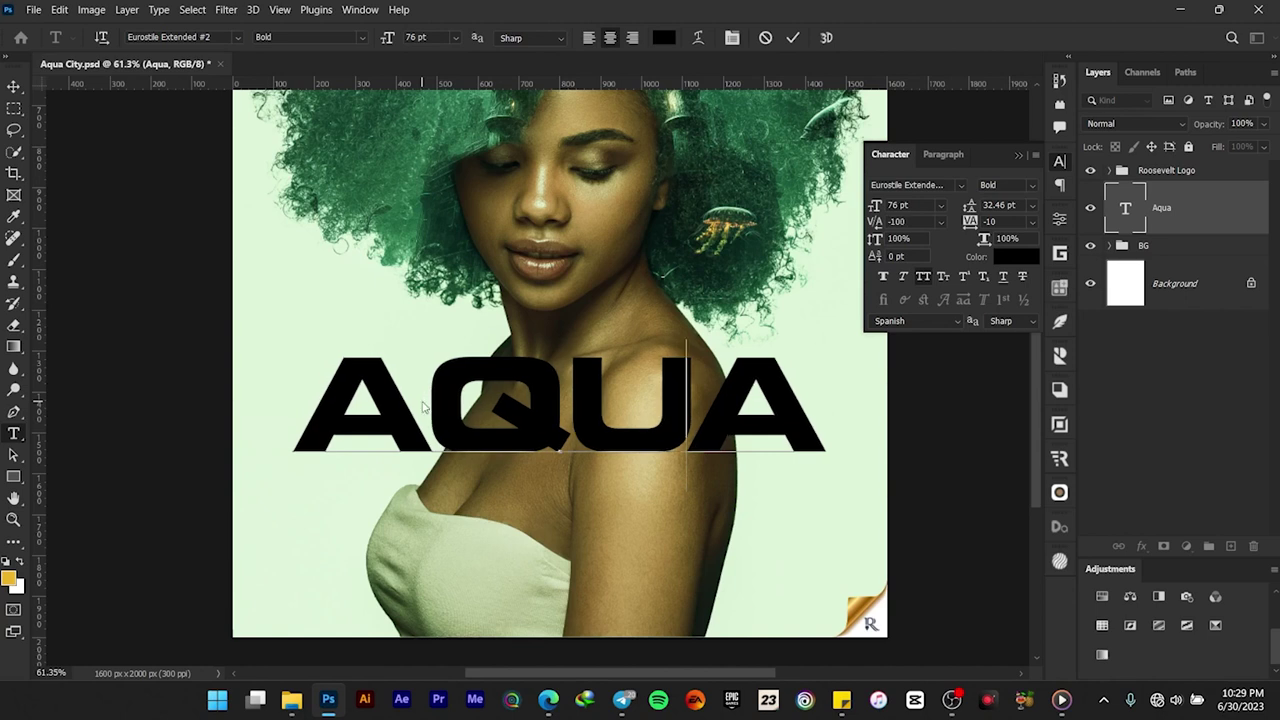
- Set the kerning between the first A and the Q to -80 and centre the title horizontally on the canvas again
{"action": "left_click", "coordinate": [426, 396]}
{"action": "key", "text": "alt+Left"}
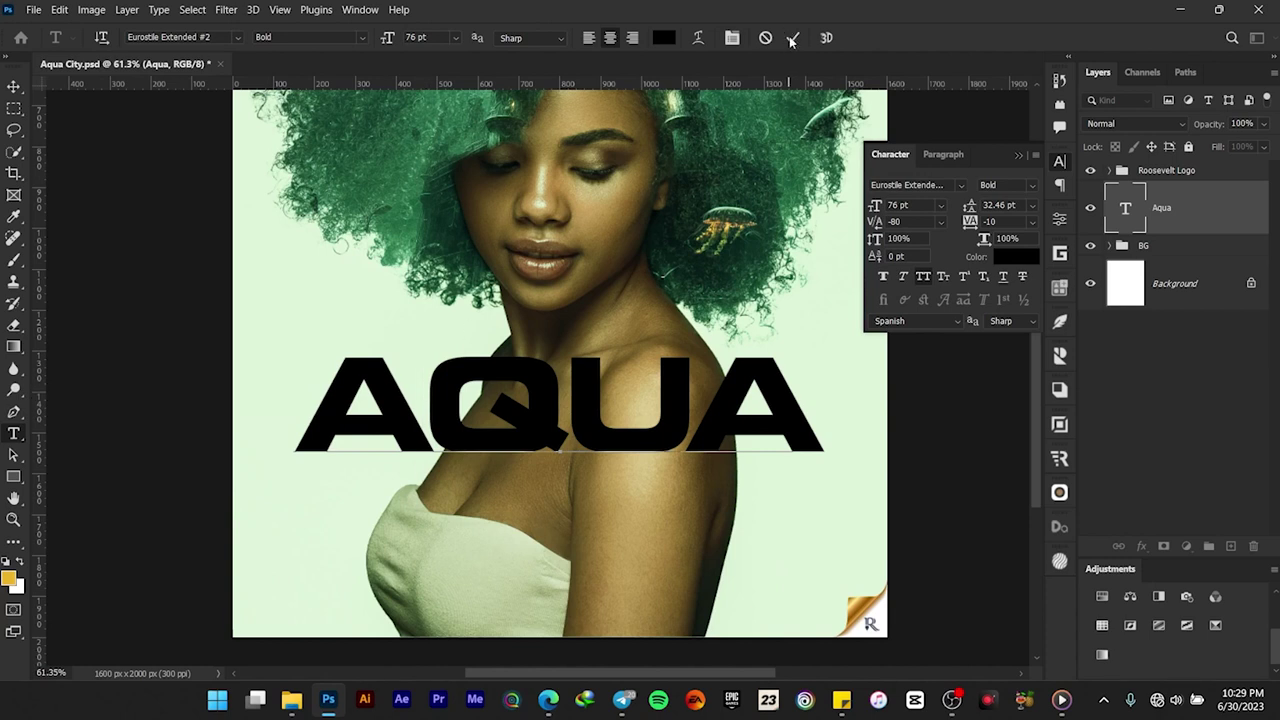
{"action": "left_click", "coordinate": [14, 88]}
{"action": "key", "text": "ctrl+a"}
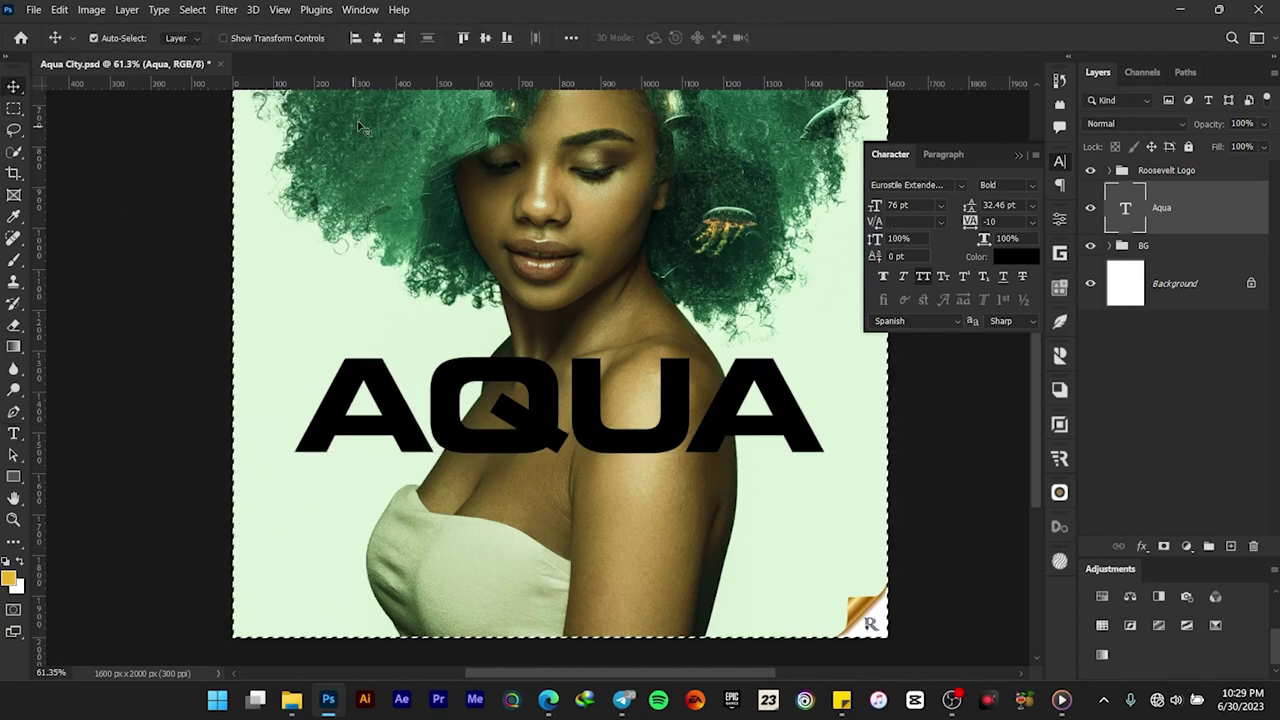
{"action": "key", "text": "ctrl+d"}
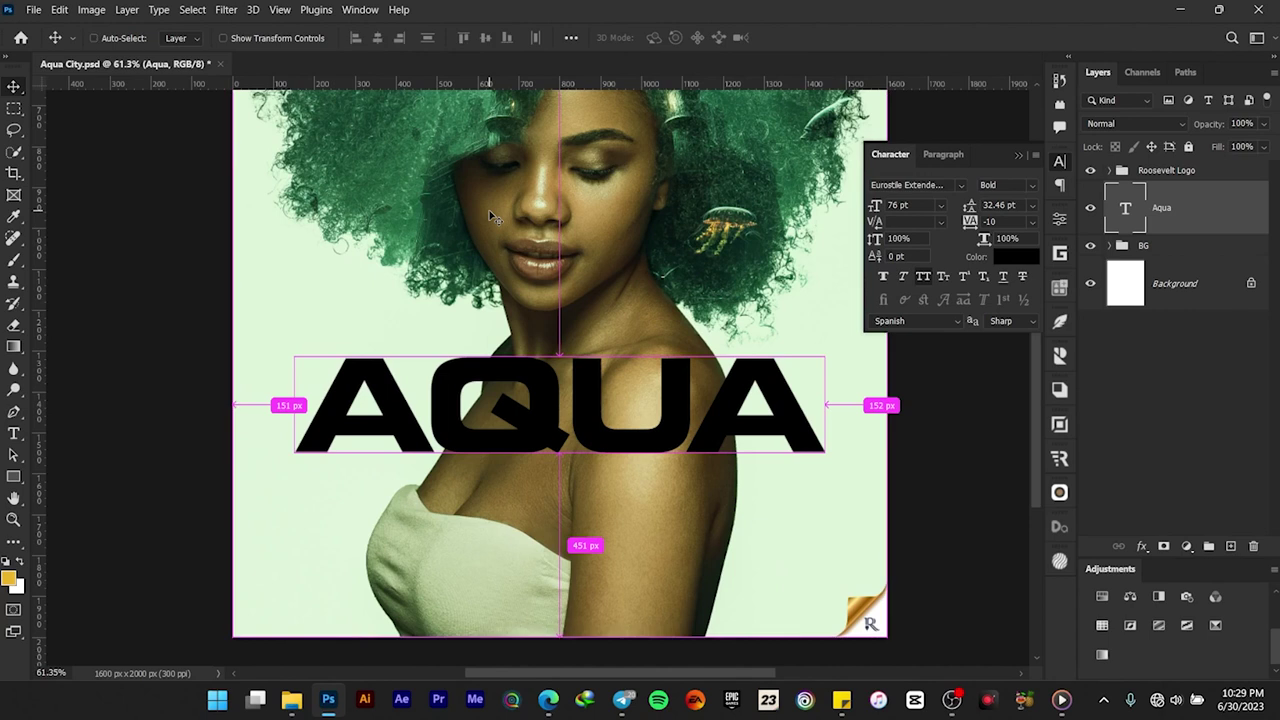
- Move the AQUA title down over the woman's dress, about 193 px above the canvas's lower edge, keeping it horizontally centred
{"action": "left_click_drag", "start_coordinate": [667, 367], "coordinate": [667, 494]}
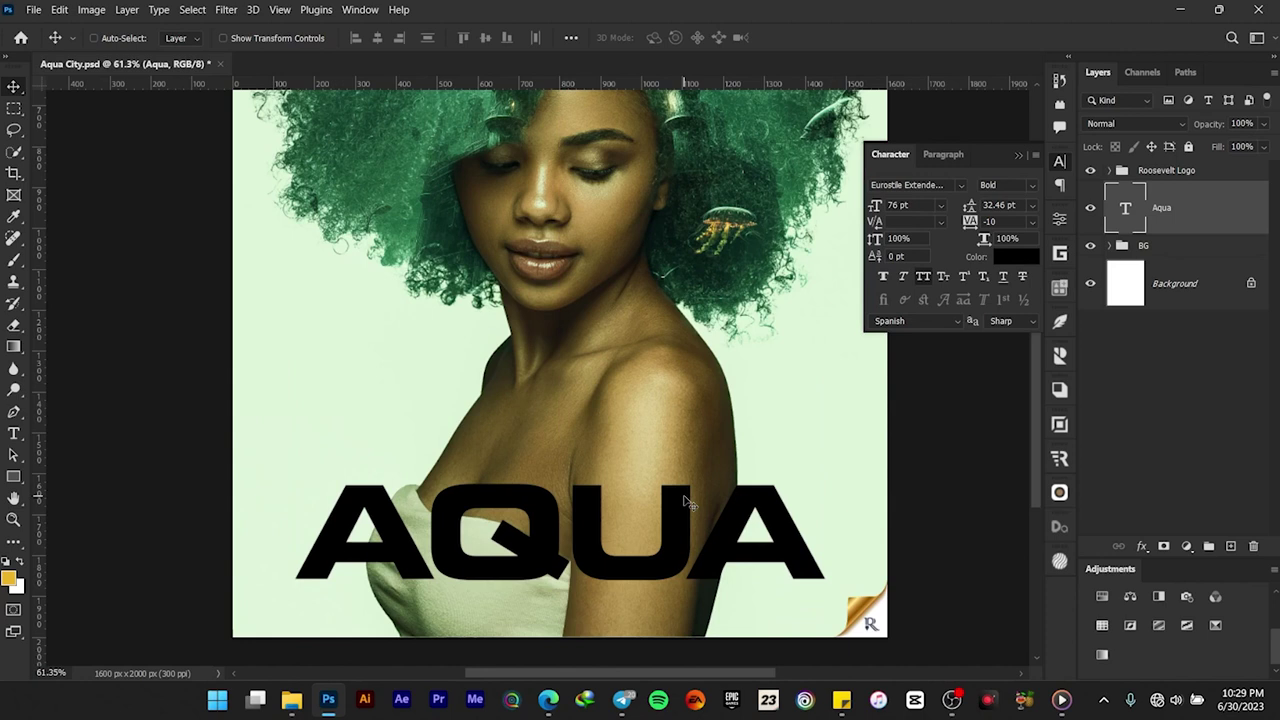
{"action": "left_click_drag", "start_coordinate": [688, 503], "coordinate": [678, 484]}
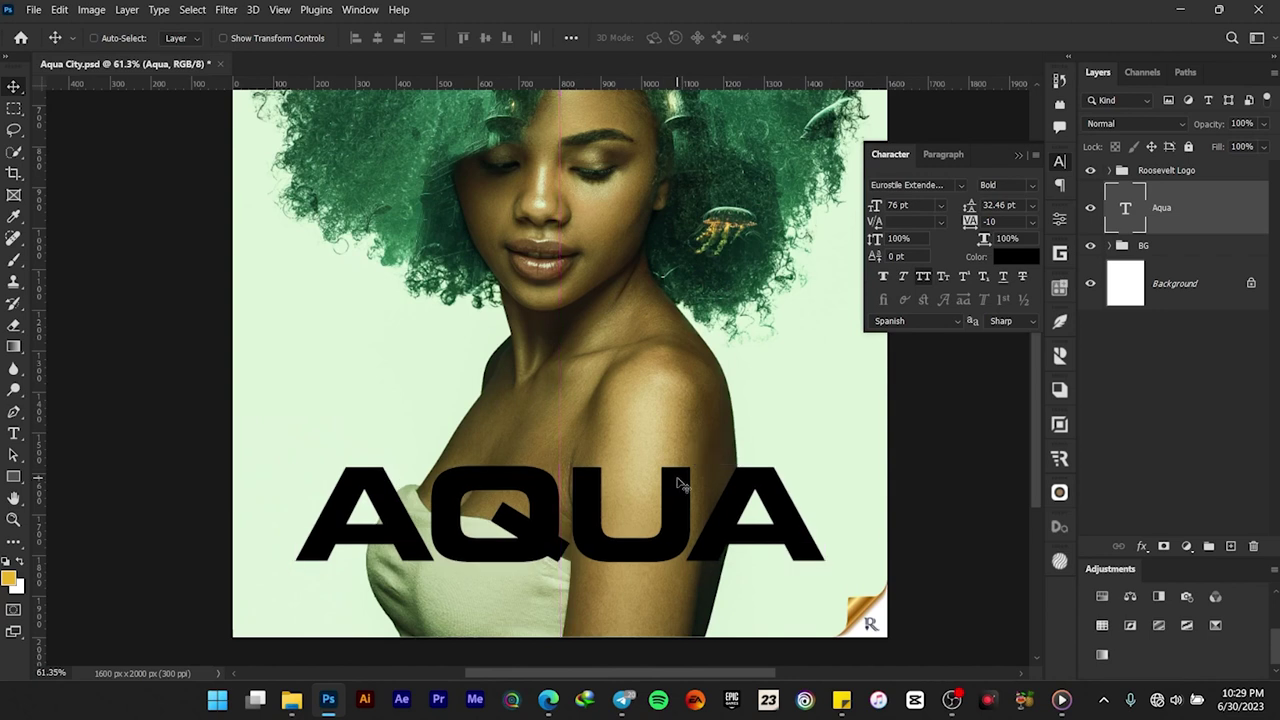
{"action": "key", "text": "Up"}
{"action": "key", "text": "Up"}
{"action": "key", "text": "Up"}
{"action": "key", "text": "ctrl+a"}
{"action": "key", "text": "ctrl+d"}
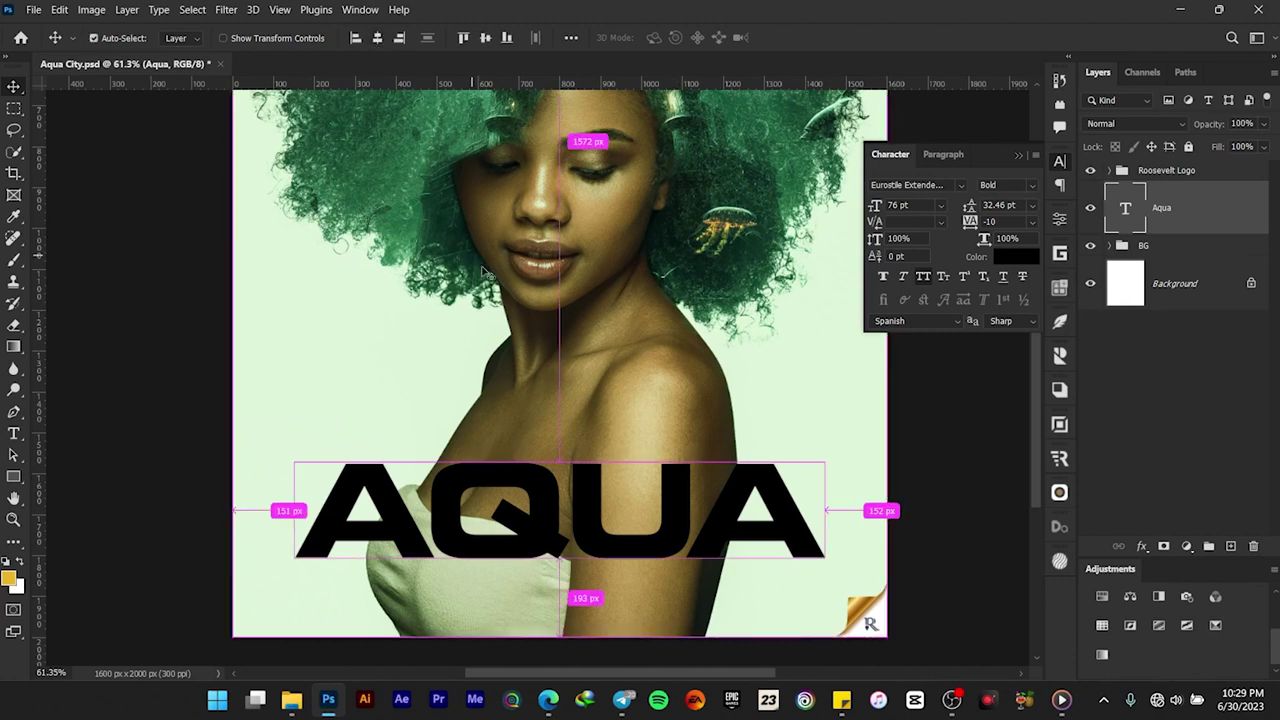
- Examine the whole composite, then inspect the face, the AQUA title and the underwater city in the hair up close
{"action": "scroll", "coordinate": [507, 318], "scroll_direction": "down", "scroll_amount": 5}
{"action": "scroll", "coordinate": [508, 310], "scroll_direction": "up", "scroll_amount": 2}
{"action": "scroll", "coordinate": [520, 236], "scroll_direction": "up", "scroll_amount": 4}
{"action": "scroll", "coordinate": [512, 250], "scroll_direction": "down", "scroll_amount": 4}
{"action": "scroll", "coordinate": [507, 258], "scroll_direction": "up", "scroll_amount": 1}
{"action": "scroll", "coordinate": [509, 260], "scroll_direction": "up", "scroll_amount": 2}
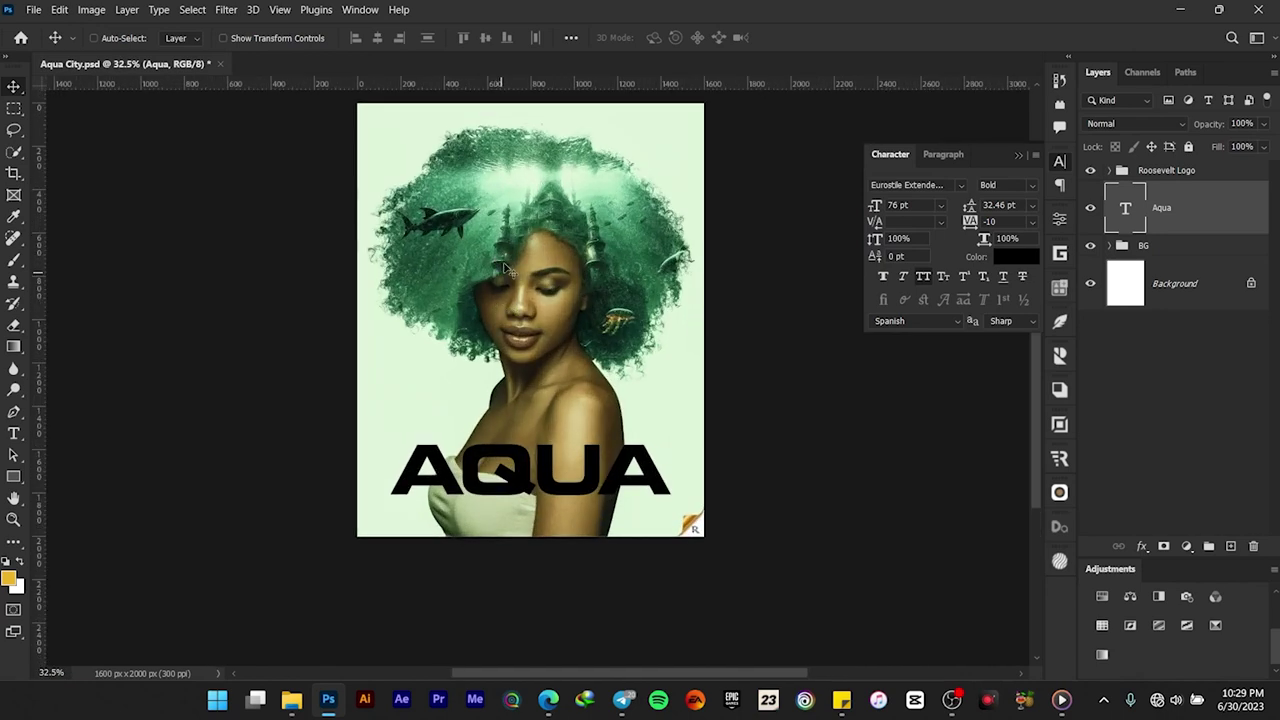
{"action": "scroll", "coordinate": [500, 290], "scroll_direction": "up", "scroll_amount": 4}
{"action": "scroll", "coordinate": [641, 415], "scroll_direction": "up", "scroll_amount": 2}
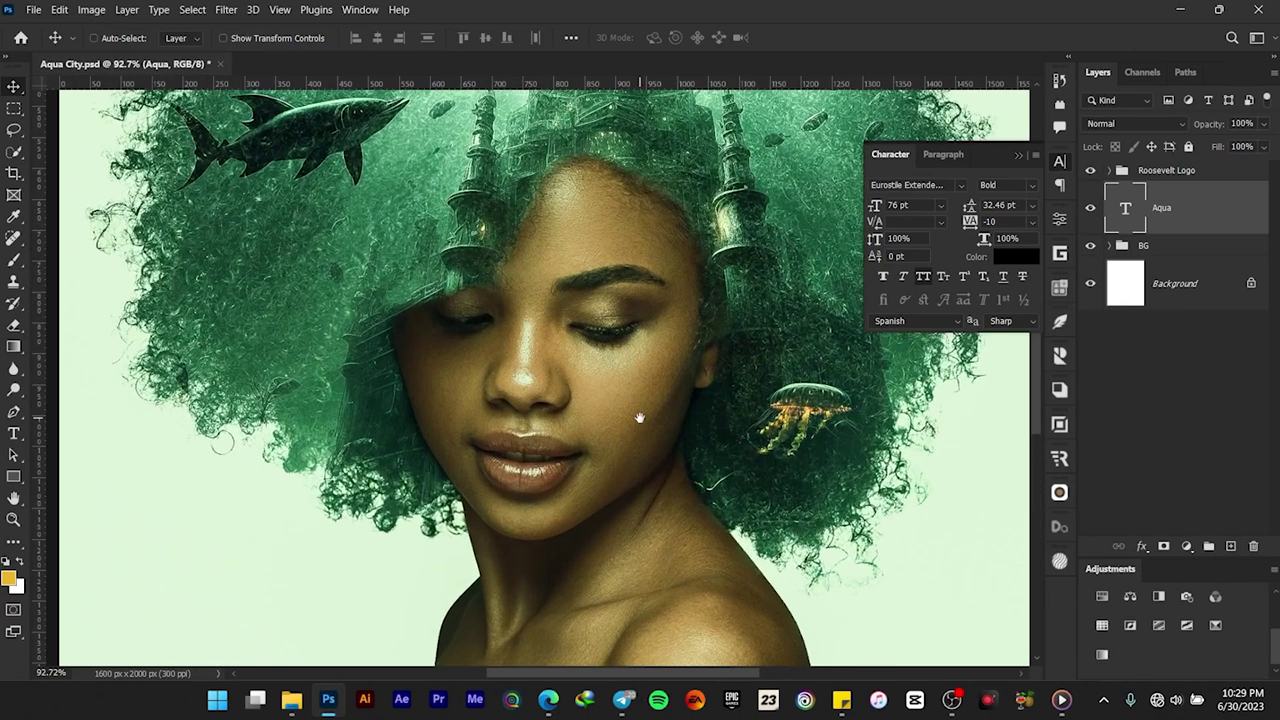
{"action": "left_click_drag", "start_coordinate": [645, 446], "coordinate": [594, 254]}
{"action": "left_click_drag", "start_coordinate": [600, 488], "coordinate": [586, 311]}
{"action": "left_click_drag", "start_coordinate": [594, 417], "coordinate": [592, 326]}
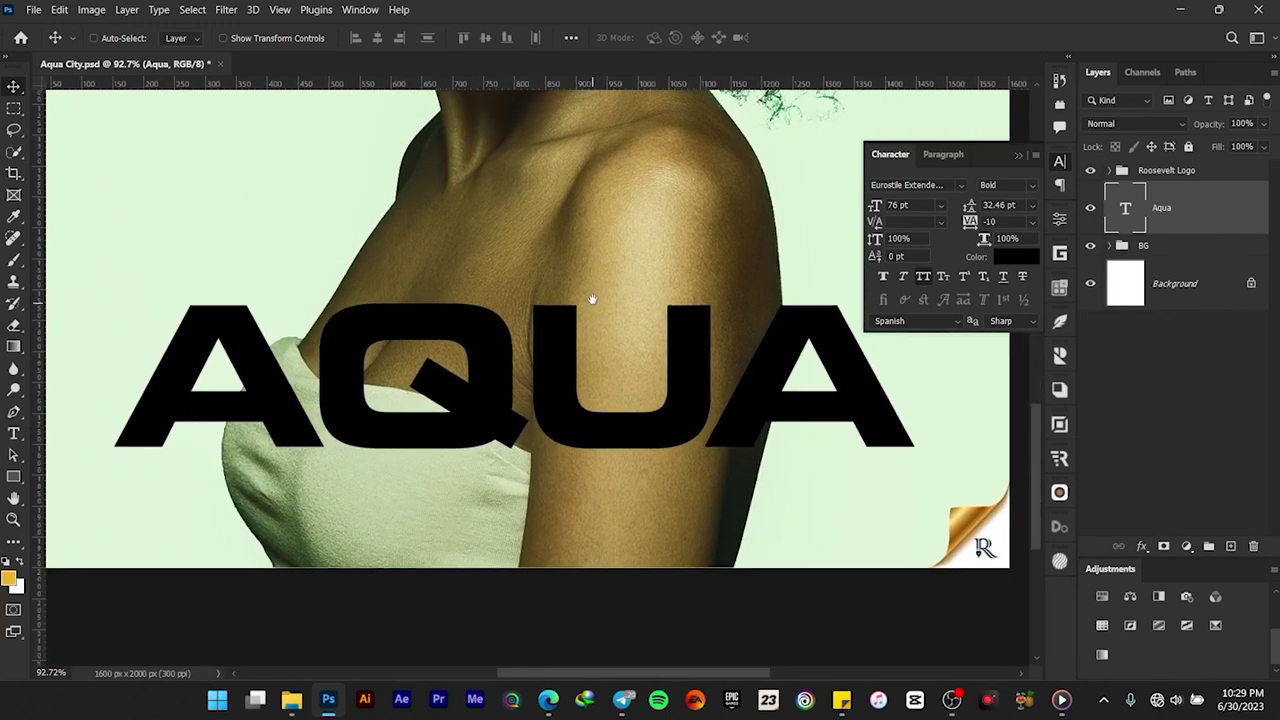
{"action": "left_click_drag", "start_coordinate": [577, 220], "coordinate": [603, 334]}
{"action": "left_click_drag", "start_coordinate": [601, 237], "coordinate": [616, 332]}
{"action": "left_click_drag", "start_coordinate": [583, 233], "coordinate": [610, 333]}
{"action": "left_click_drag", "start_coordinate": [633, 217], "coordinate": [602, 367]}
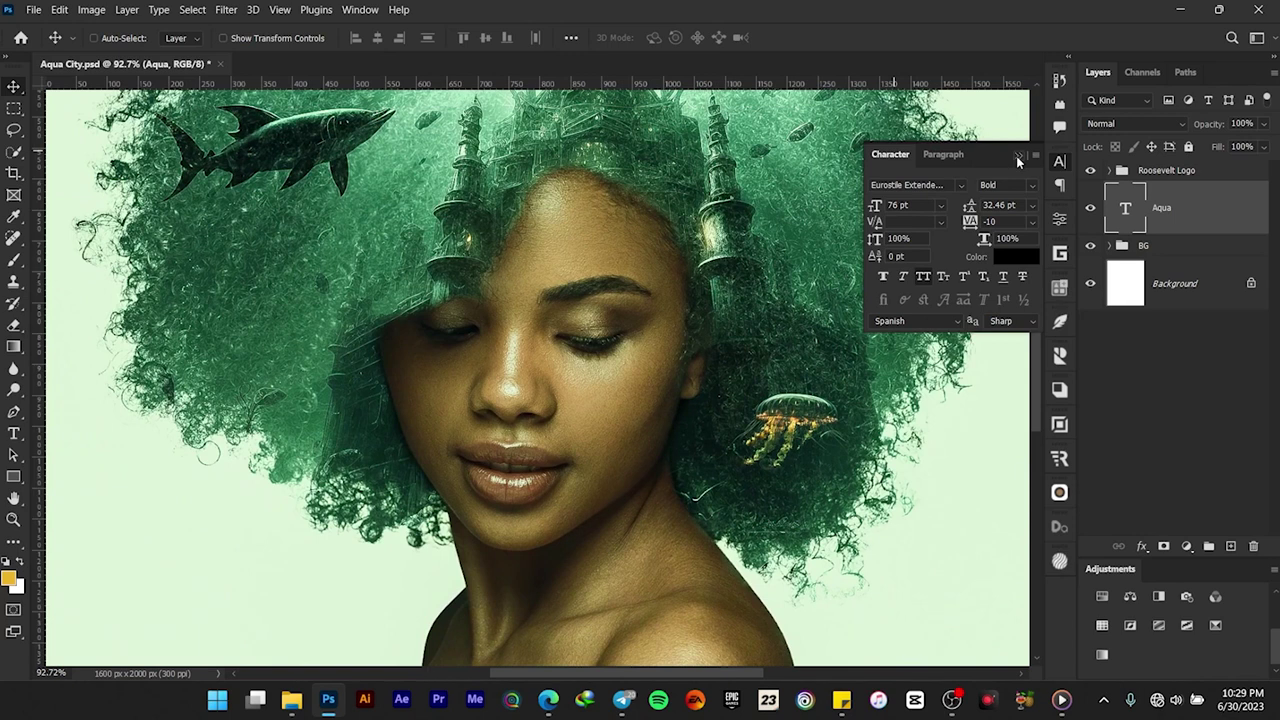
{"action": "left_click", "coordinate": [1018, 157]}
{"action": "left_click_drag", "start_coordinate": [662, 188], "coordinate": [689, 345]}
{"action": "mouse_move", "coordinate": [668, 240]}
{"action": "left_mouse_down"}
{"action": "mouse_move", "coordinate": [659, 332]}
{"action": "mouse_move", "coordinate": [671, 264]}
{"action": "left_mouse_up"}
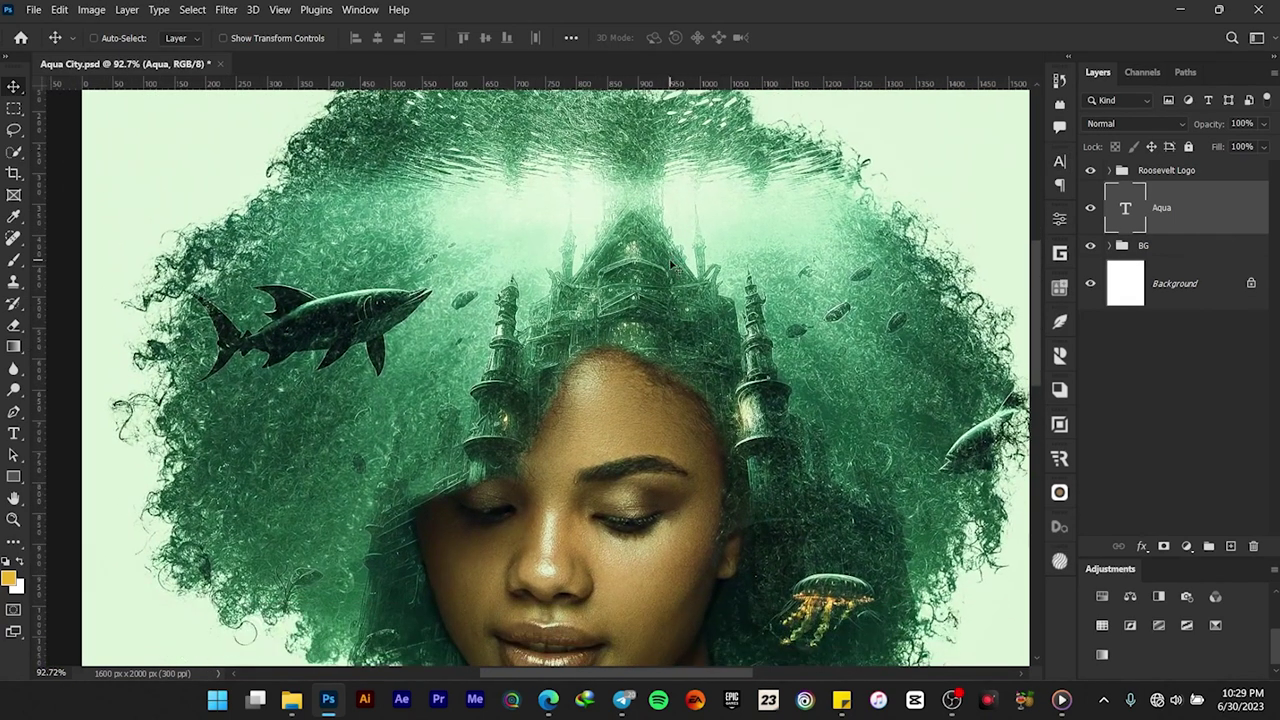
{"action": "scroll", "coordinate": [672, 265], "scroll_direction": "down", "scroll_amount": 5}
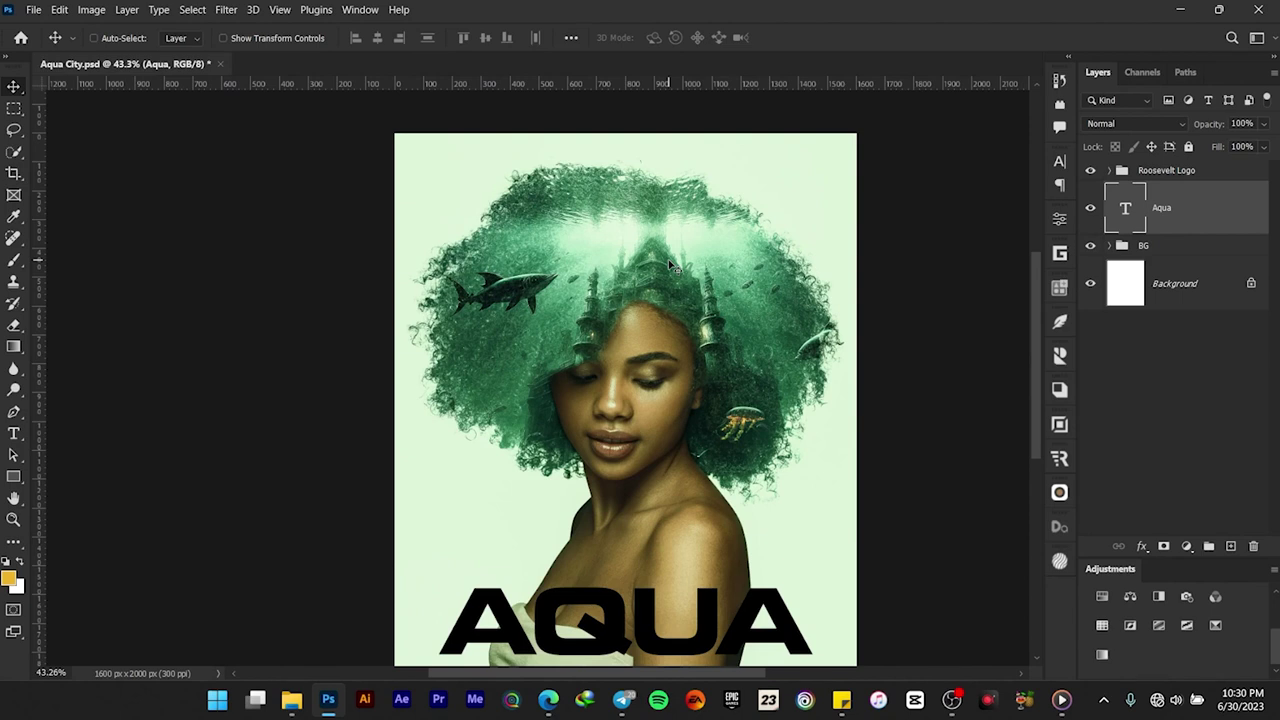
{"action": "left_click", "coordinate": [1062, 163]}
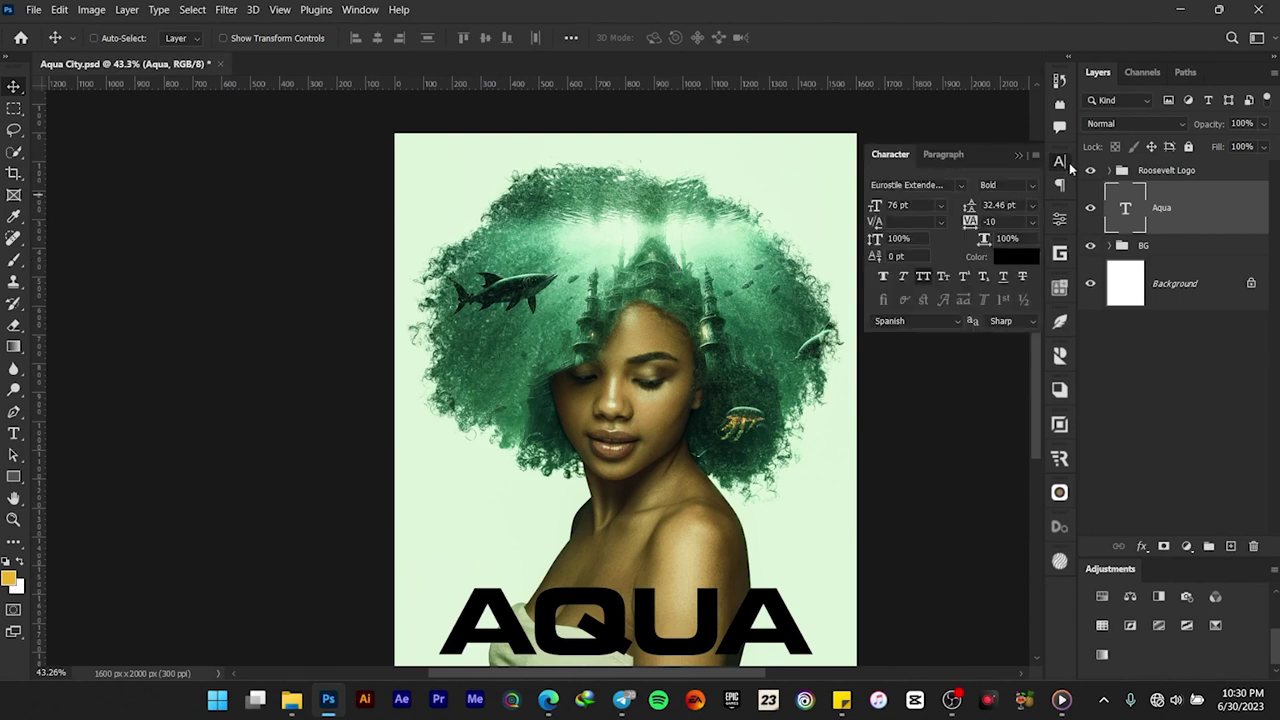
{"action": "left_click", "coordinate": [1062, 163]}
- Apply a linear yellow-to-red Gradient Overlay from the Oranges presets to the AQUA title, at -48° with 150% scale and 100% opacity
{"action": "left_click_drag", "start_coordinate": [605, 395], "coordinate": [585, 352]}
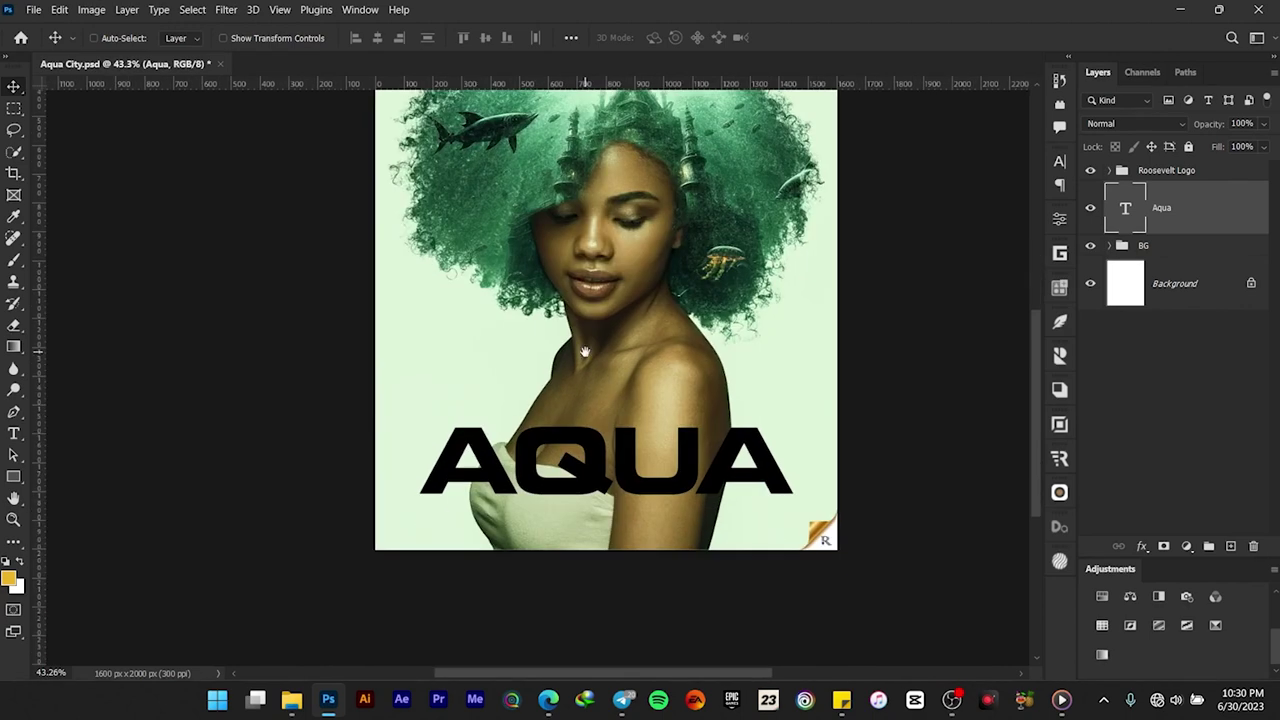
{"action": "scroll", "coordinate": [600, 390], "scroll_direction": "up", "scroll_amount": 2}
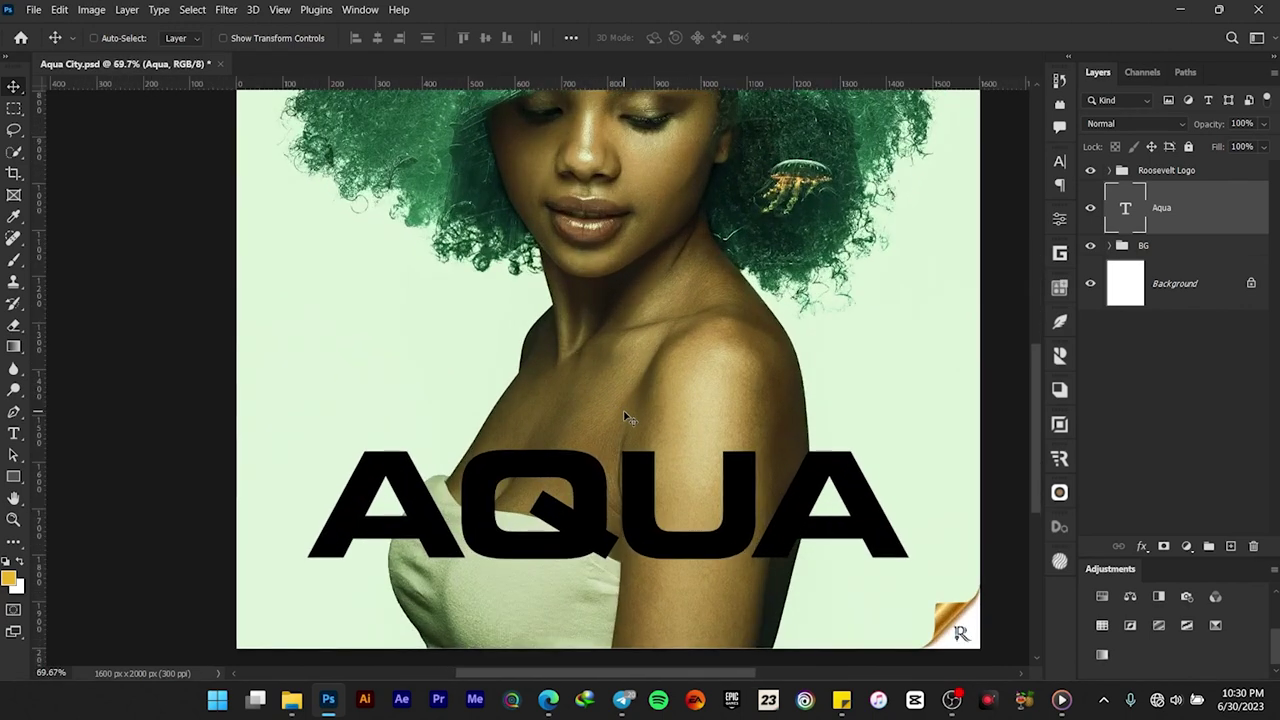
{"action": "scroll", "coordinate": [625, 416], "scroll_direction": "up", "scroll_amount": 1}
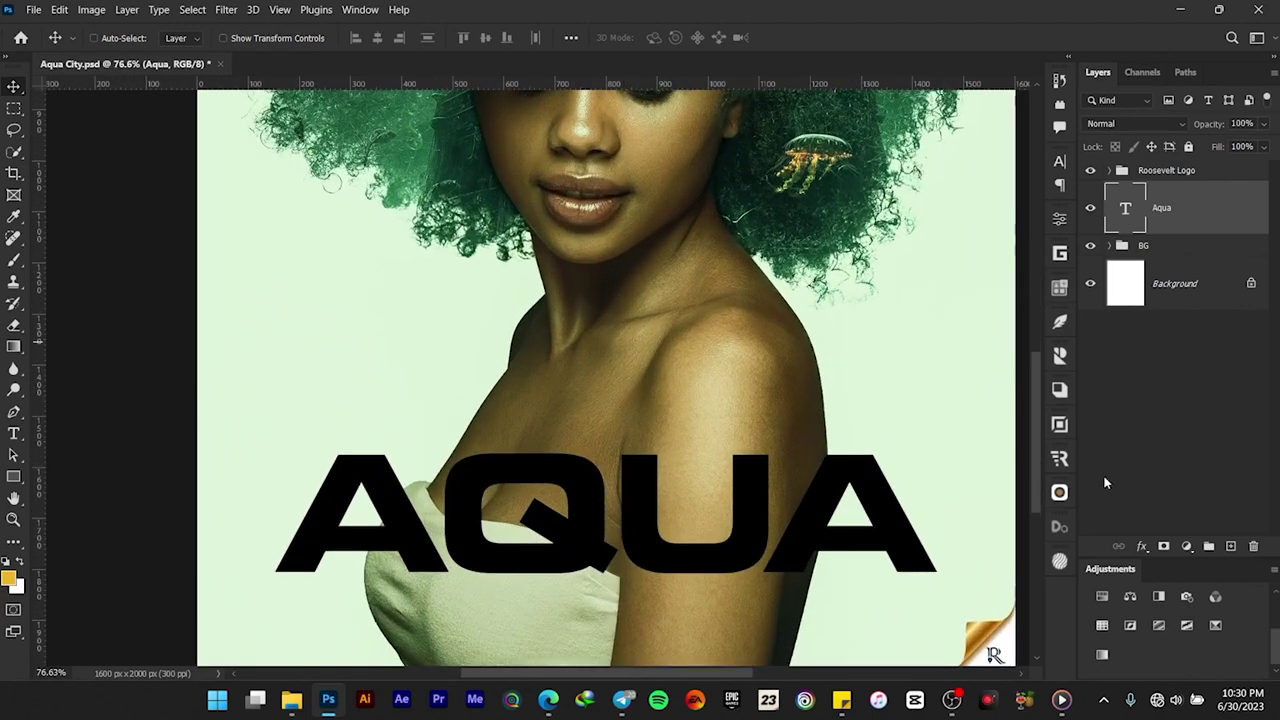
{"action": "left_click", "coordinate": [1141, 548]}
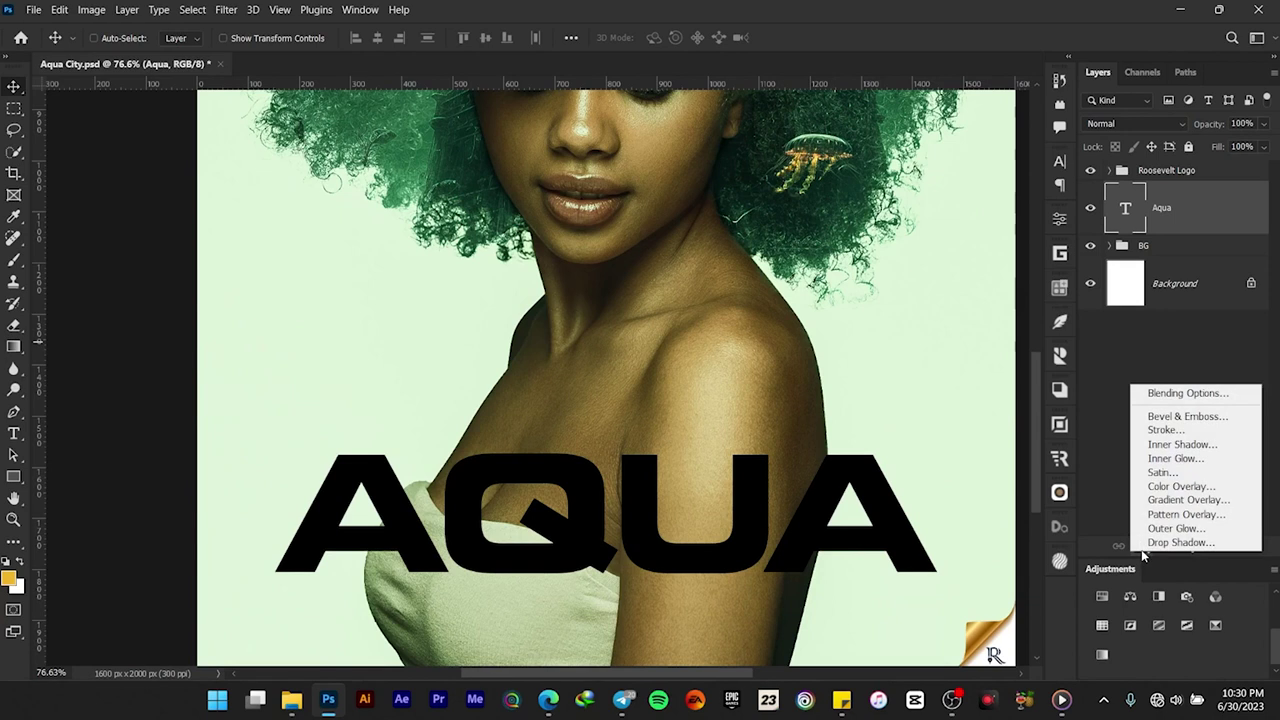
{"action": "left_click", "coordinate": [1160, 500]}
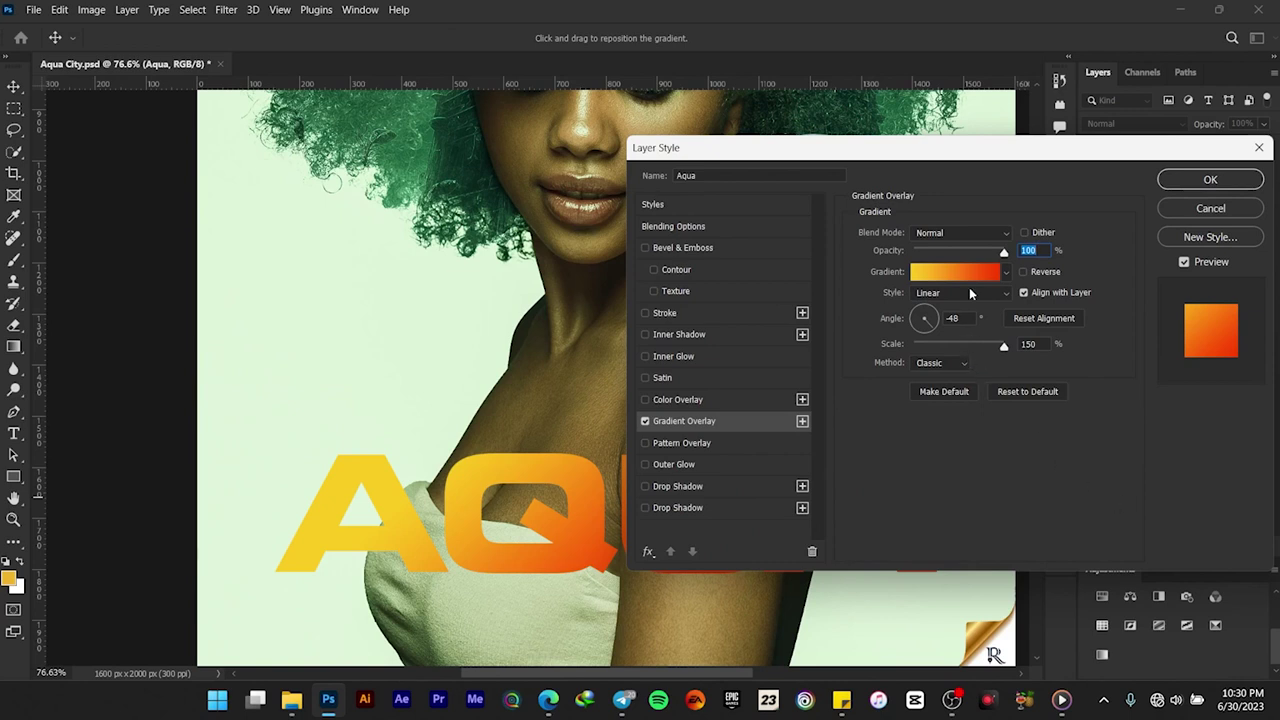
{"action": "left_click", "coordinate": [1006, 275]}
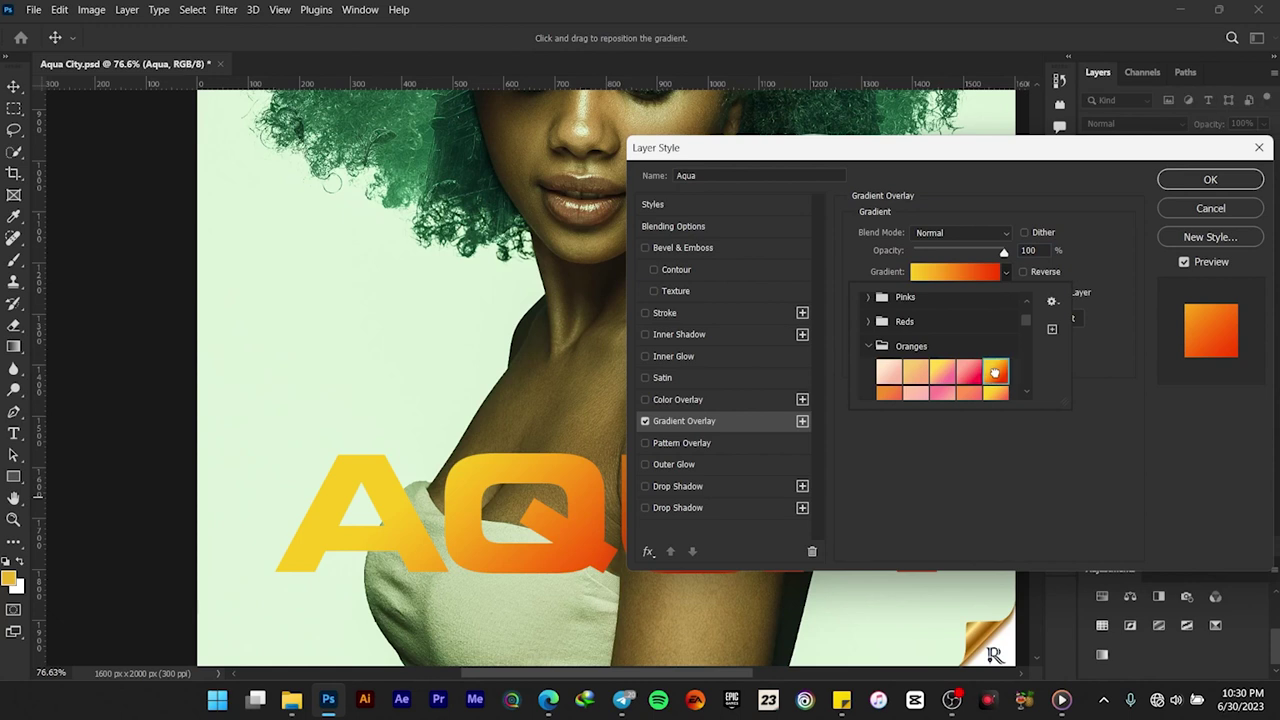
{"action": "left_click", "coordinate": [1165, 195]}
{"action": "left_click", "coordinate": [1208, 180]}
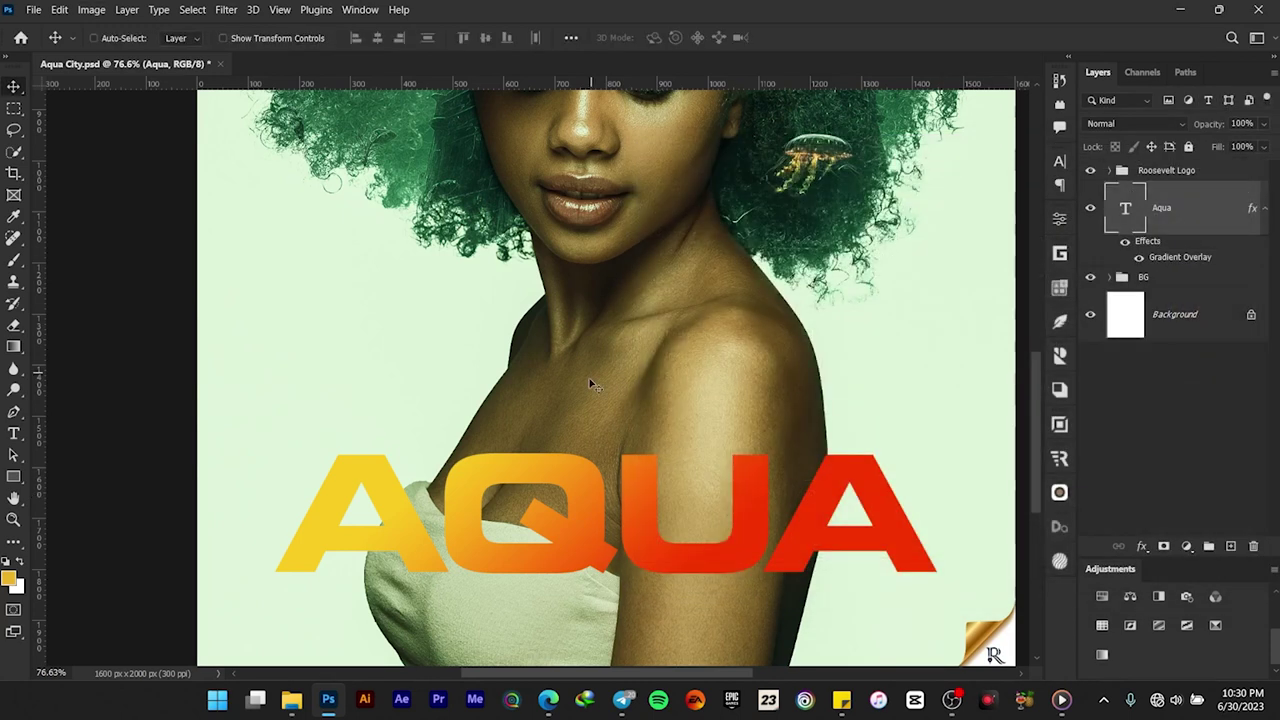
- Examine the whole composite with the gradient title, then inspect the underwater city in the hair and the title up close
{"action": "scroll", "coordinate": [592, 385], "scroll_direction": "down", "scroll_amount": 5}
{"action": "scroll", "coordinate": [613, 347], "scroll_direction": "up", "scroll_amount": 3}
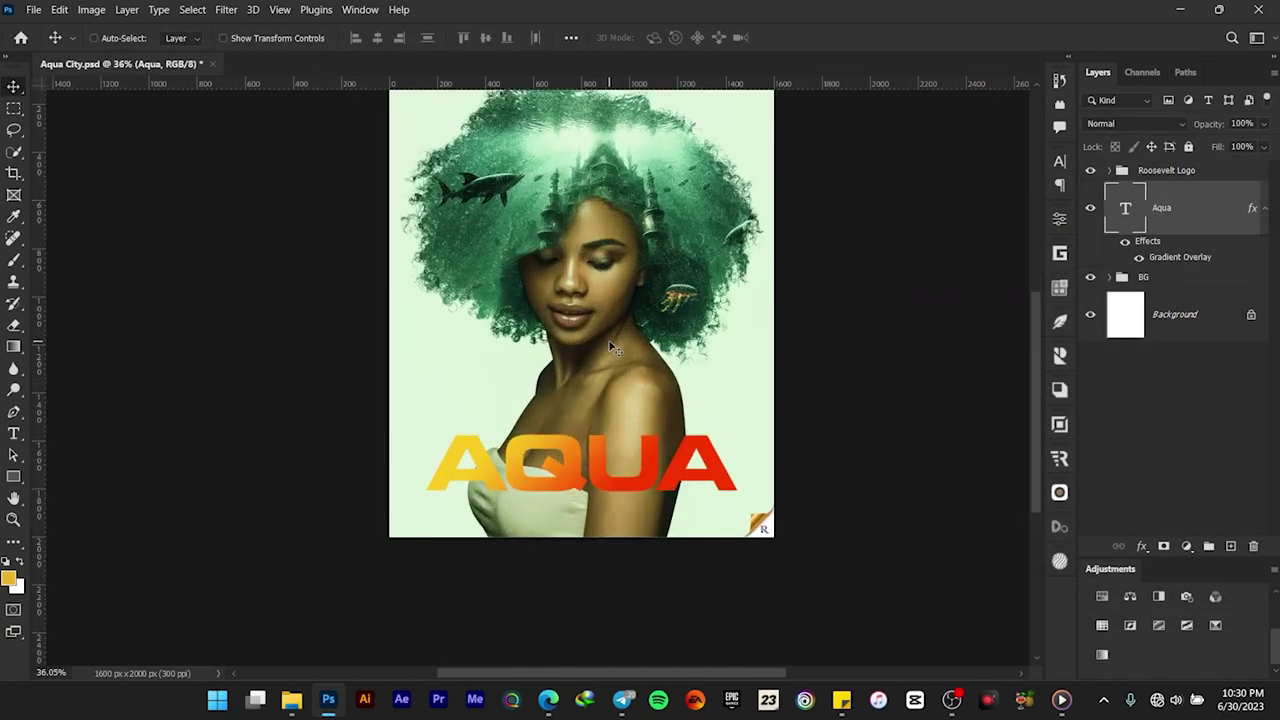
{"action": "scroll", "coordinate": [613, 347], "scroll_direction": "up", "scroll_amount": 2}
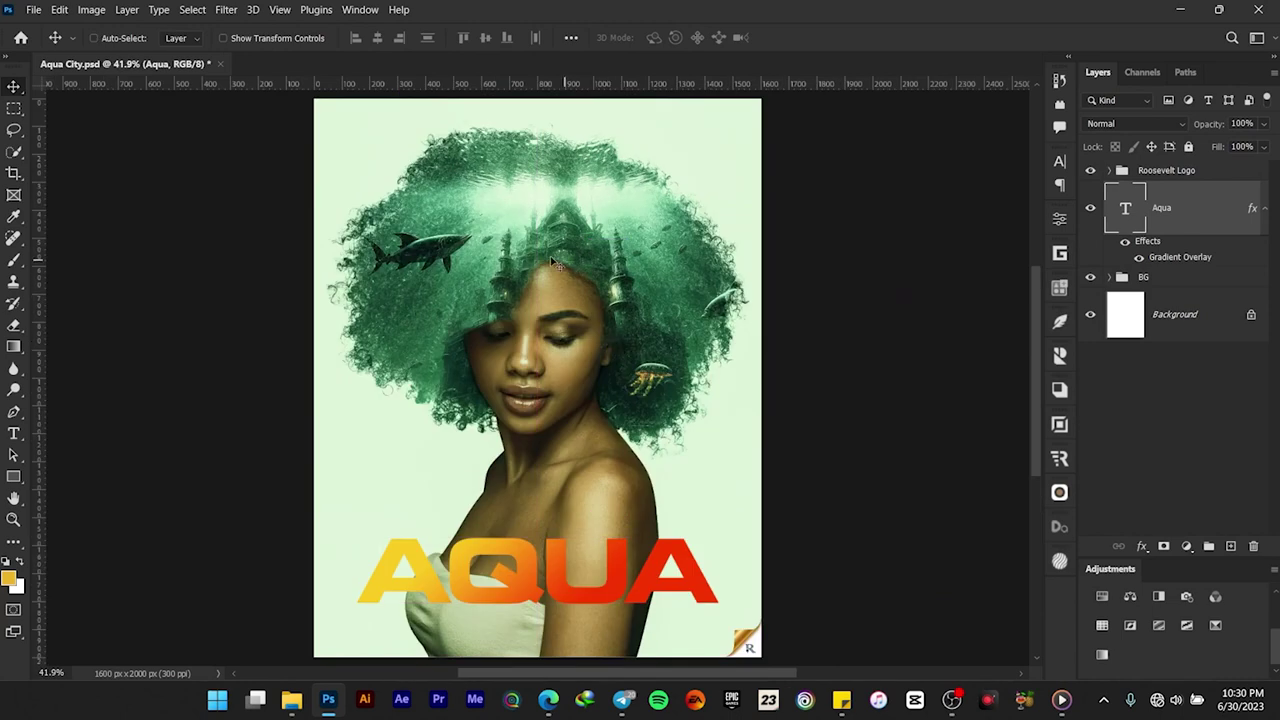
{"action": "scroll", "coordinate": [560, 255], "scroll_direction": "up", "scroll_amount": 3}
{"action": "scroll", "coordinate": [510, 222], "scroll_direction": "down", "scroll_amount": 2}
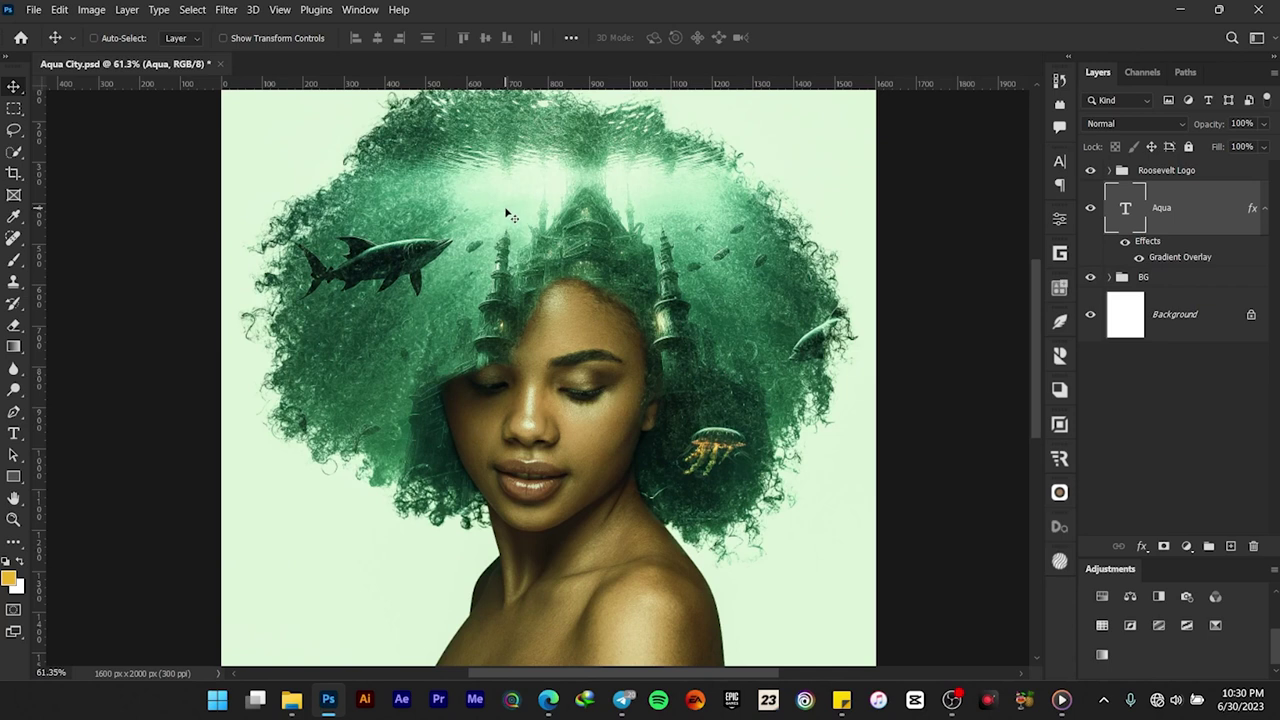
{"action": "scroll", "coordinate": [500, 238], "scroll_direction": "down", "scroll_amount": 3}
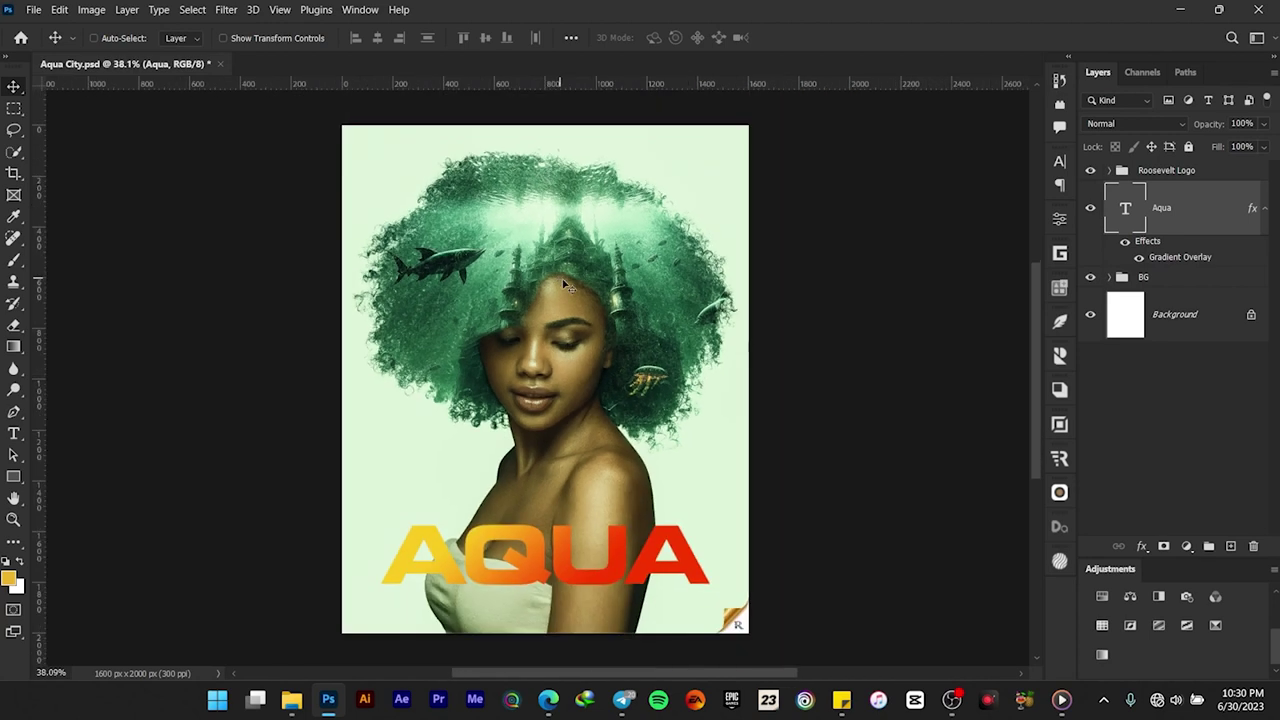
{"action": "scroll", "coordinate": [598, 443], "scroll_direction": "up", "scroll_amount": 4}
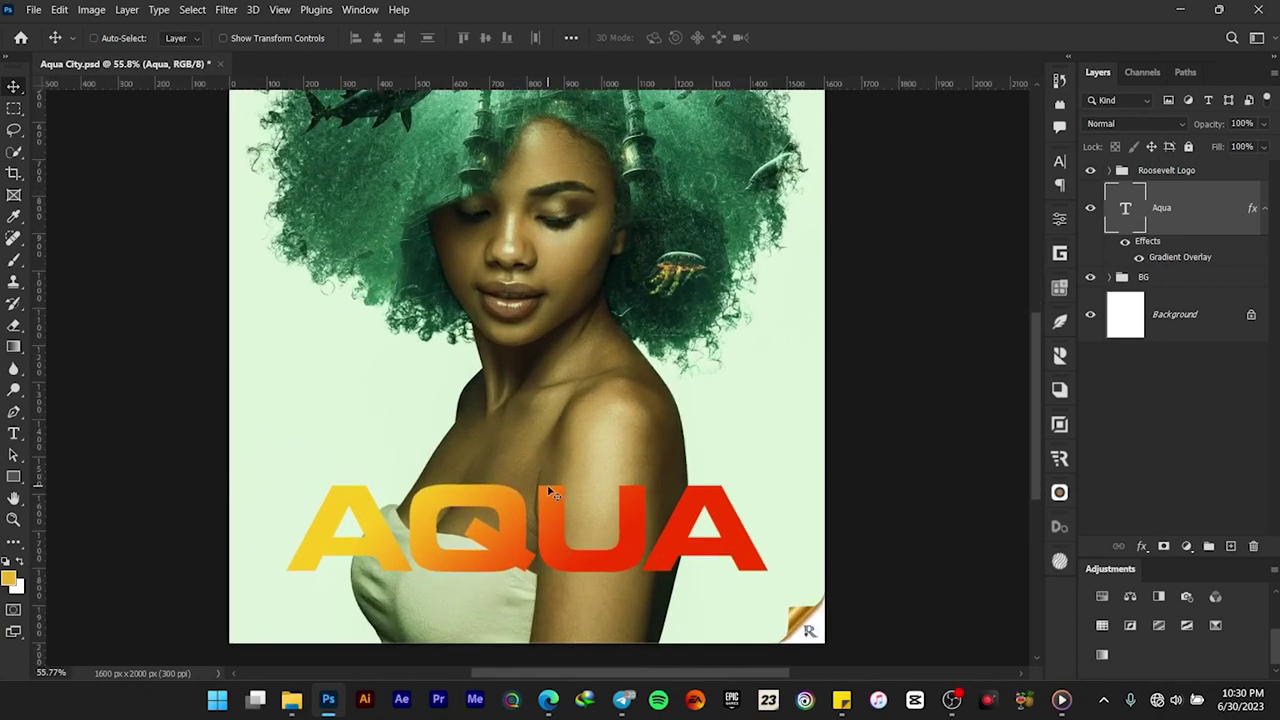
{"action": "left_click_drag", "start_coordinate": [594, 440], "coordinate": [594, 467]}
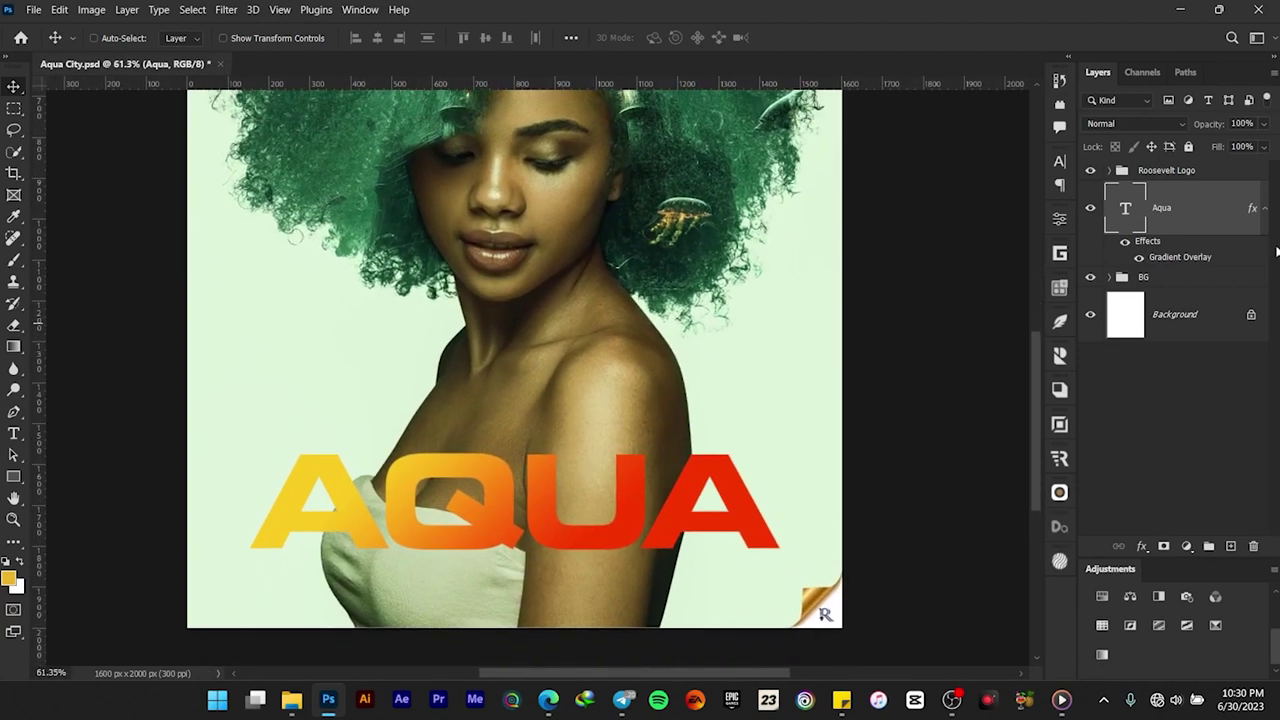
- Duplicate the AQUA text layer, shift the lower copy straight down below the title and remove its gradient overlay
{"action": "left_click", "coordinate": [1264, 210]}
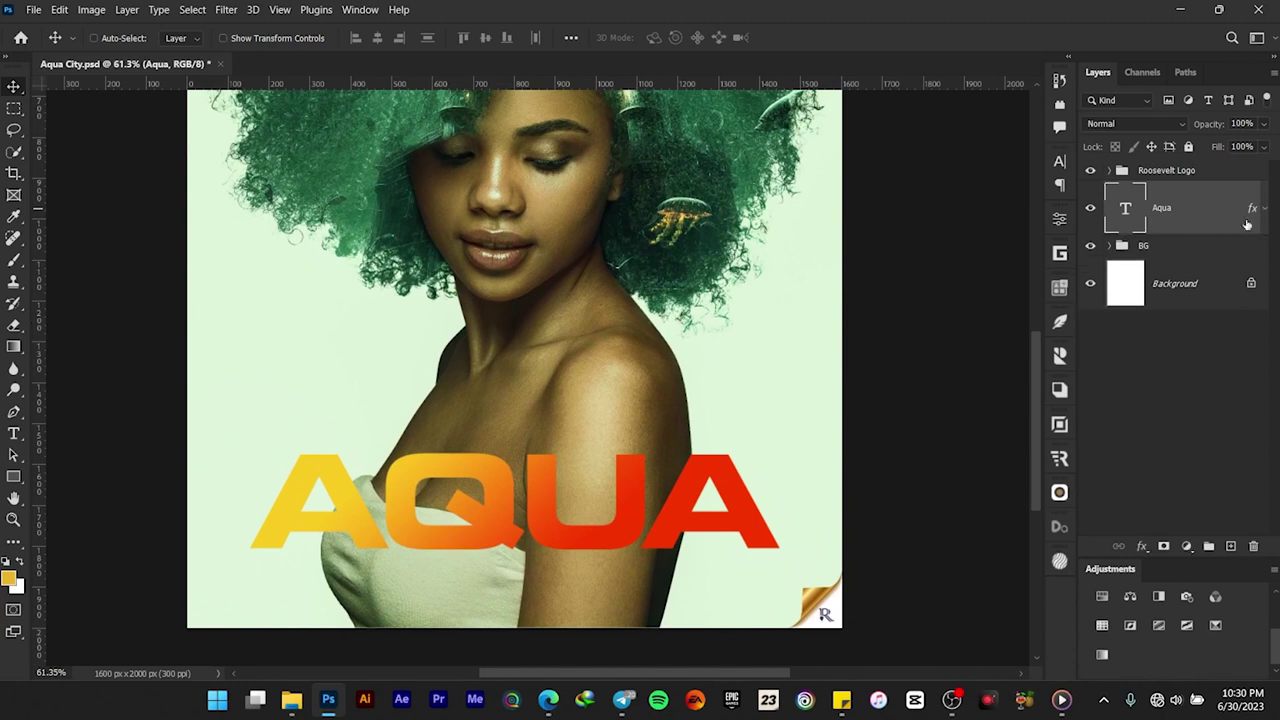
{"action": "key", "text": "ctrl+j"}
{"action": "left_click", "coordinate": [1192, 274]}
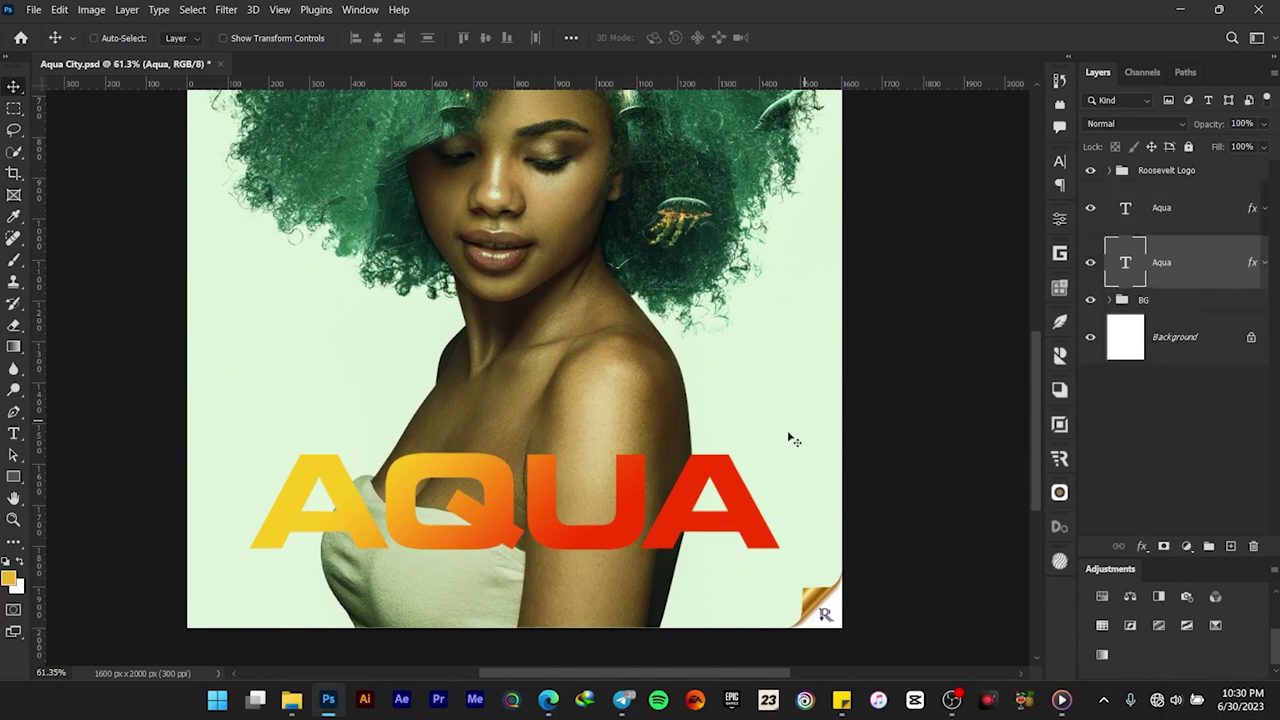
{"action": "scroll", "coordinate": [590, 604], "scroll_direction": "up", "scroll_amount": 2}
{"action": "left_click_drag", "start_coordinate": [566, 510], "coordinate": [566, 610]}
{"action": "left_click_drag", "start_coordinate": [1253, 262], "coordinate": [1254, 545]}
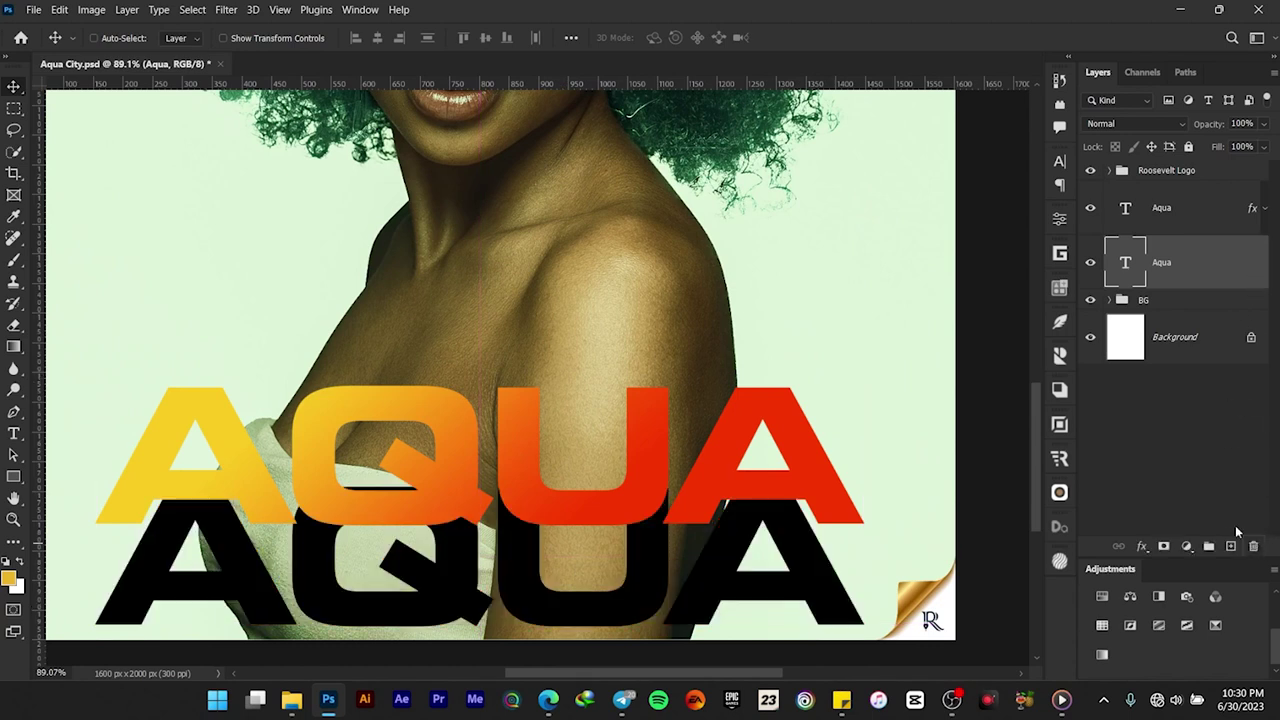
- Set the text colour of the lower AQUA copy to white, ffffff
{"action": "left_click", "coordinate": [1060, 160]}
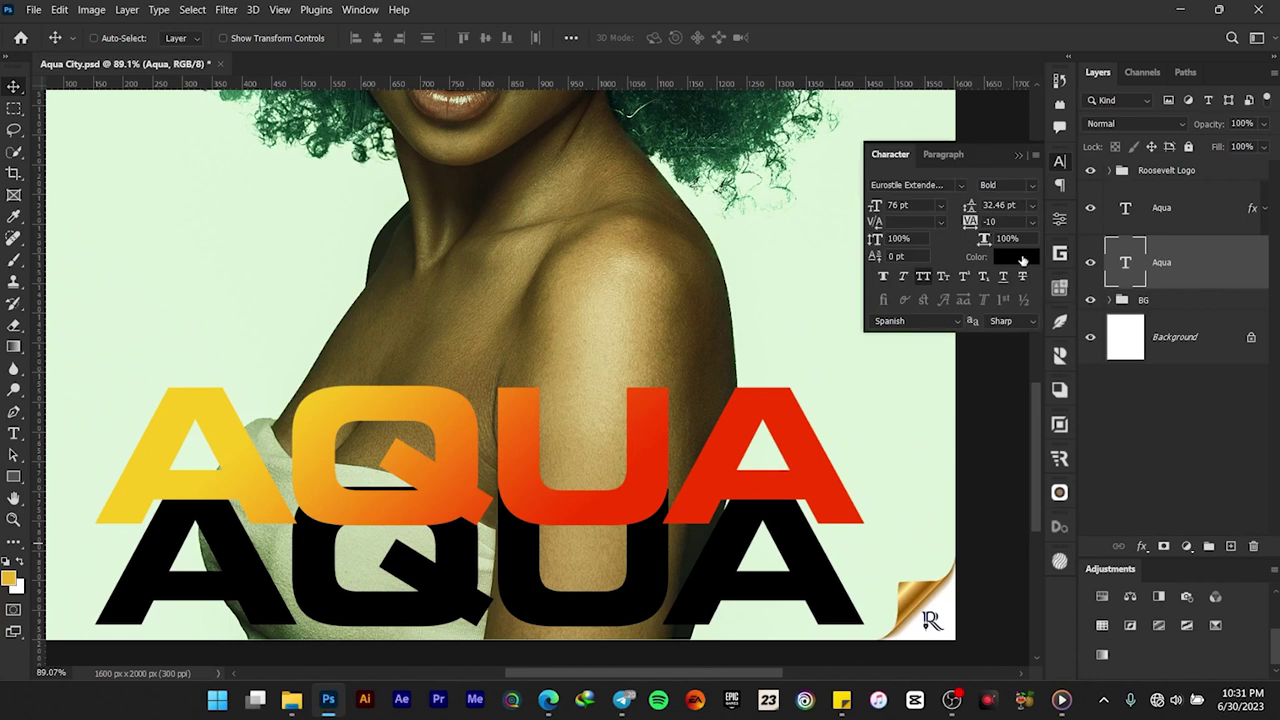
{"action": "left_click", "coordinate": [1016, 256]}
{"action": "type", "text": "ffffff"}
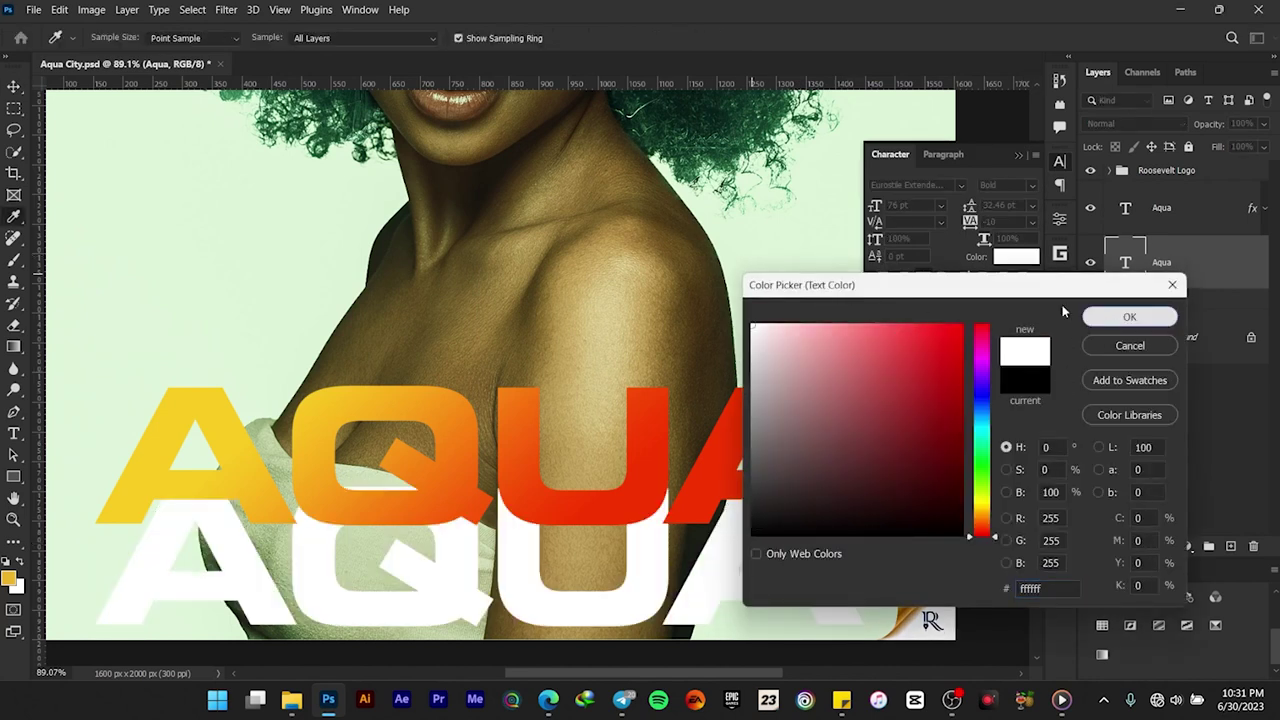
{"action": "left_click", "coordinate": [1129, 316]}
- Set the white AQUA copy's font size to 22 pt and move it up just beneath the large title
{"action": "left_click", "coordinate": [916, 203]}
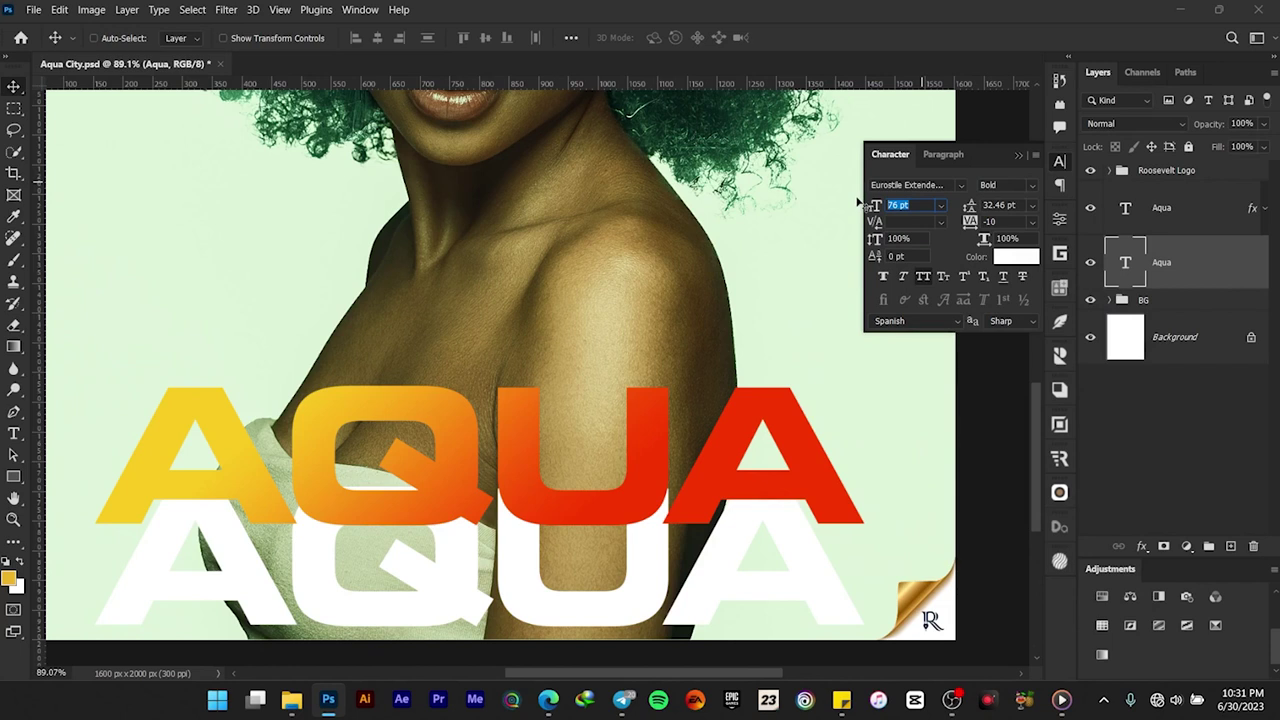
{"action": "type", "text": "22"}
{"action": "key", "text": "Return"}
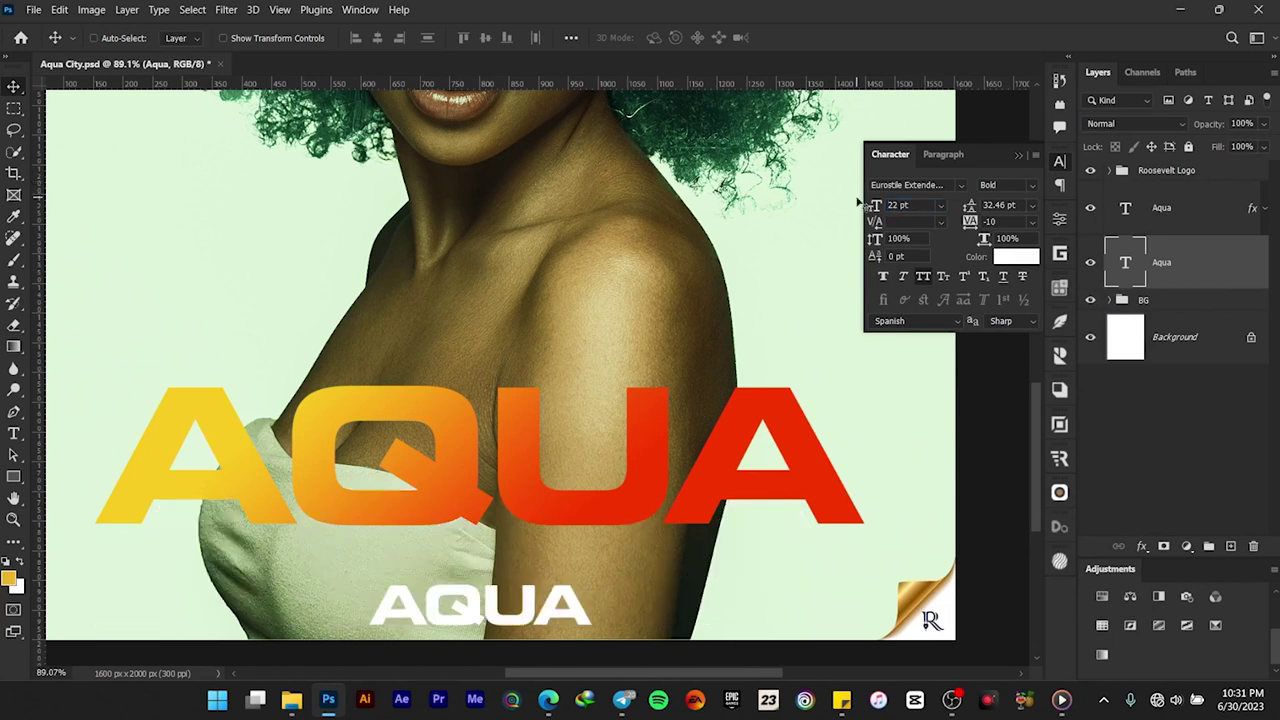
{"action": "scroll", "coordinate": [606, 457], "scroll_direction": "down", "scroll_amount": 5}
{"action": "scroll", "coordinate": [571, 551], "scroll_direction": "up", "scroll_amount": 5}
{"action": "left_click_drag", "start_coordinate": [571, 551], "coordinate": [575, 495]}
- Replace the small white text with CITY and centre it horizontally on the canvas
{"action": "double_click", "coordinate": [532, 497]}
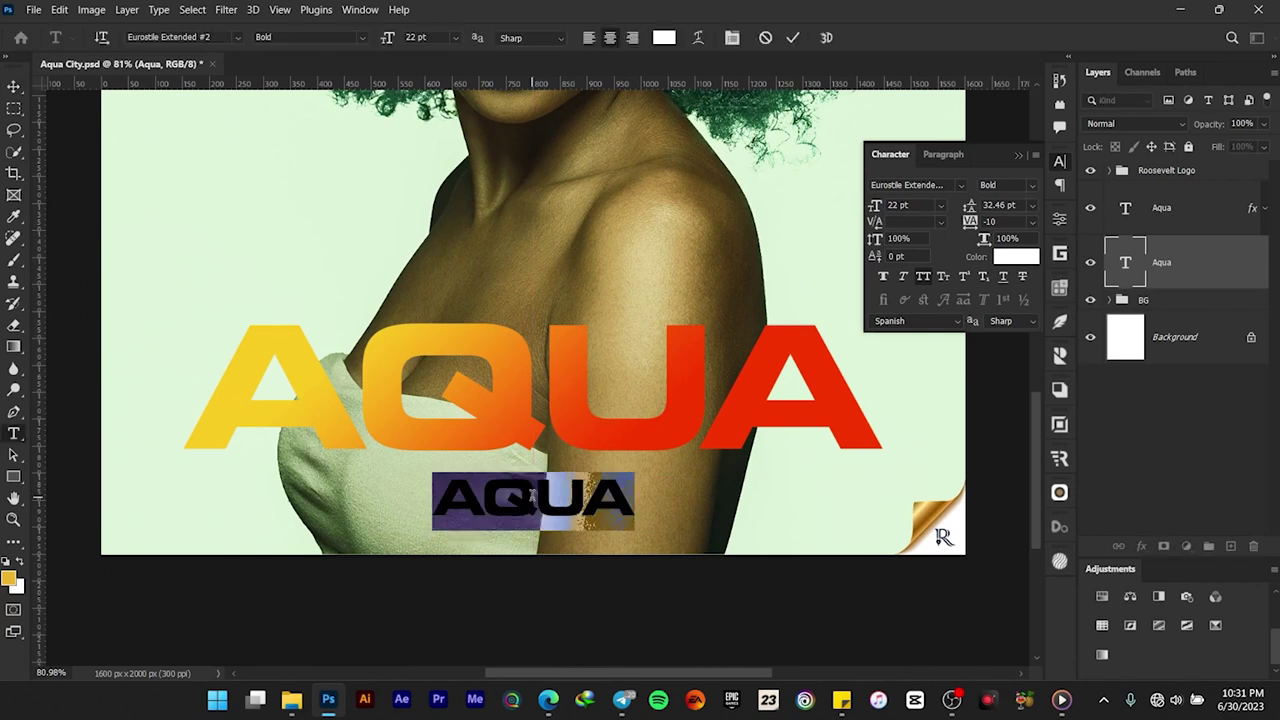
{"action": "type", "text": "CITY"}
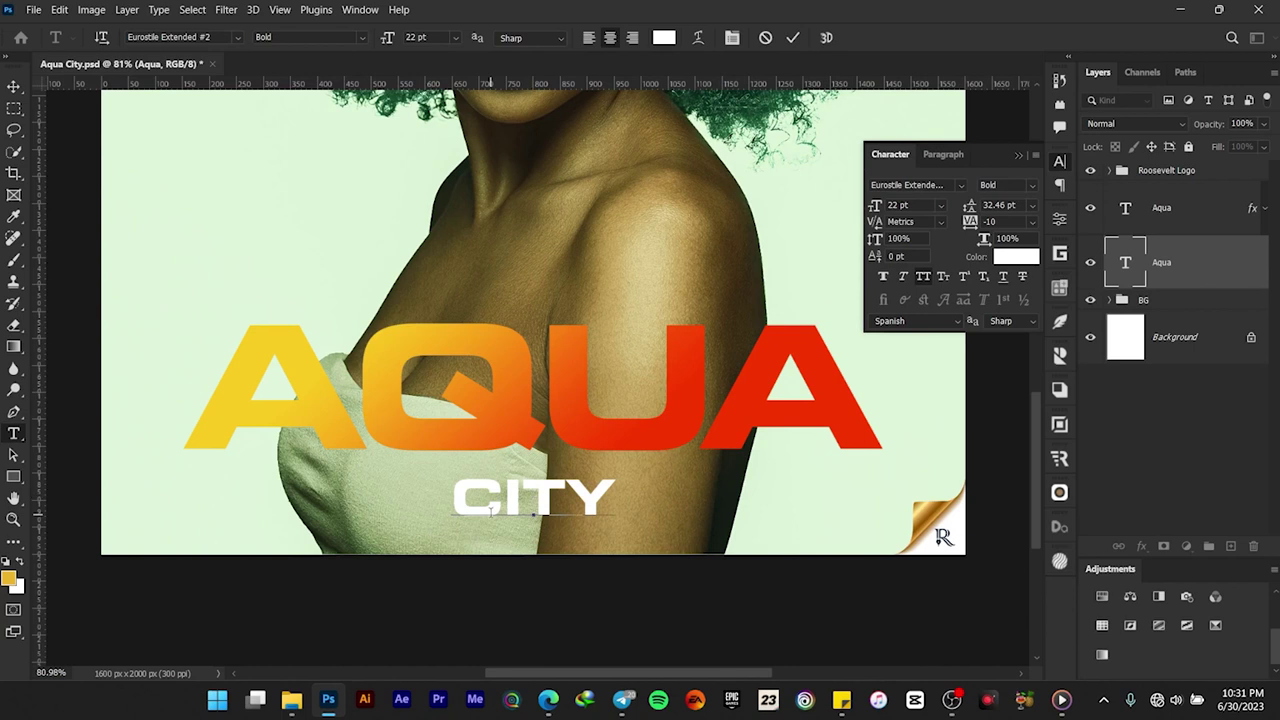
{"action": "left_click", "coordinate": [793, 38]}
{"action": "key", "text": "v"}
{"action": "key", "text": "ctrl+a"}
{"action": "left_click", "coordinate": [378, 38]}
{"action": "key", "text": "ctrl+d"}
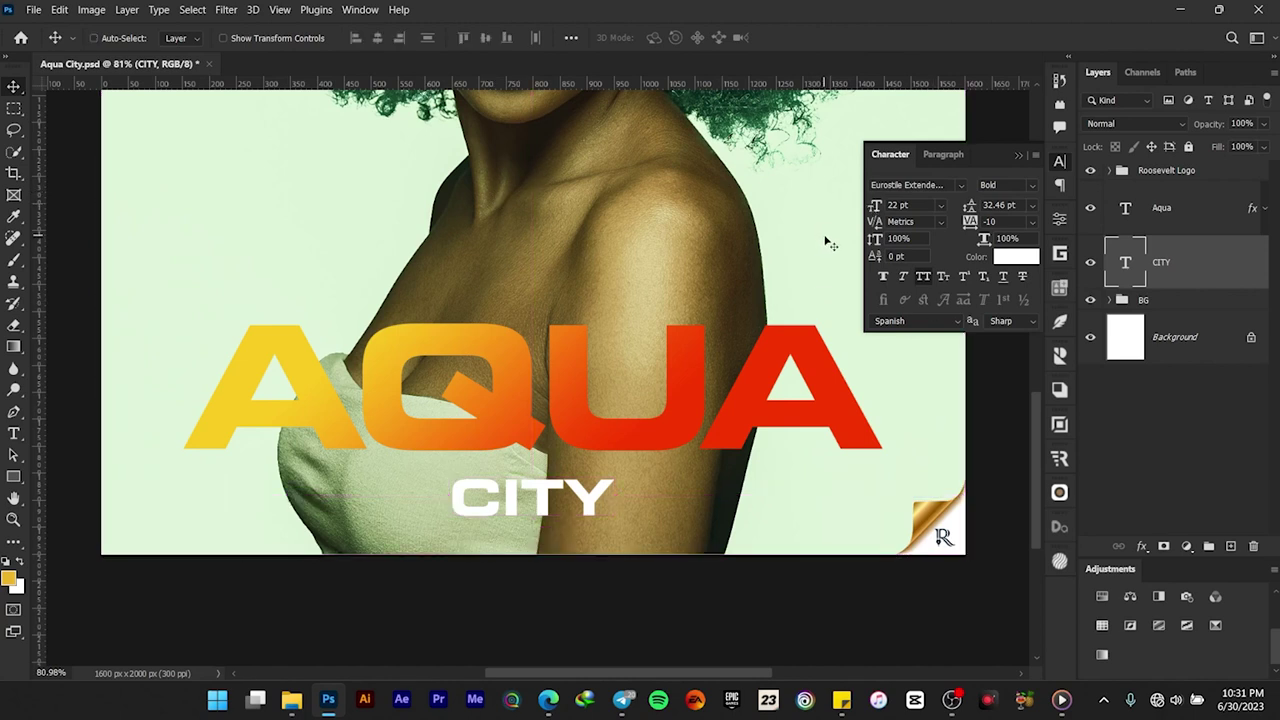
- Set the tracking of the CITY text to 1260 and centre it horizontally on the canvas again
{"action": "left_click", "coordinate": [1005, 221]}
{"action": "type", "text": "1260"}
{"action": "key", "text": "Return"}
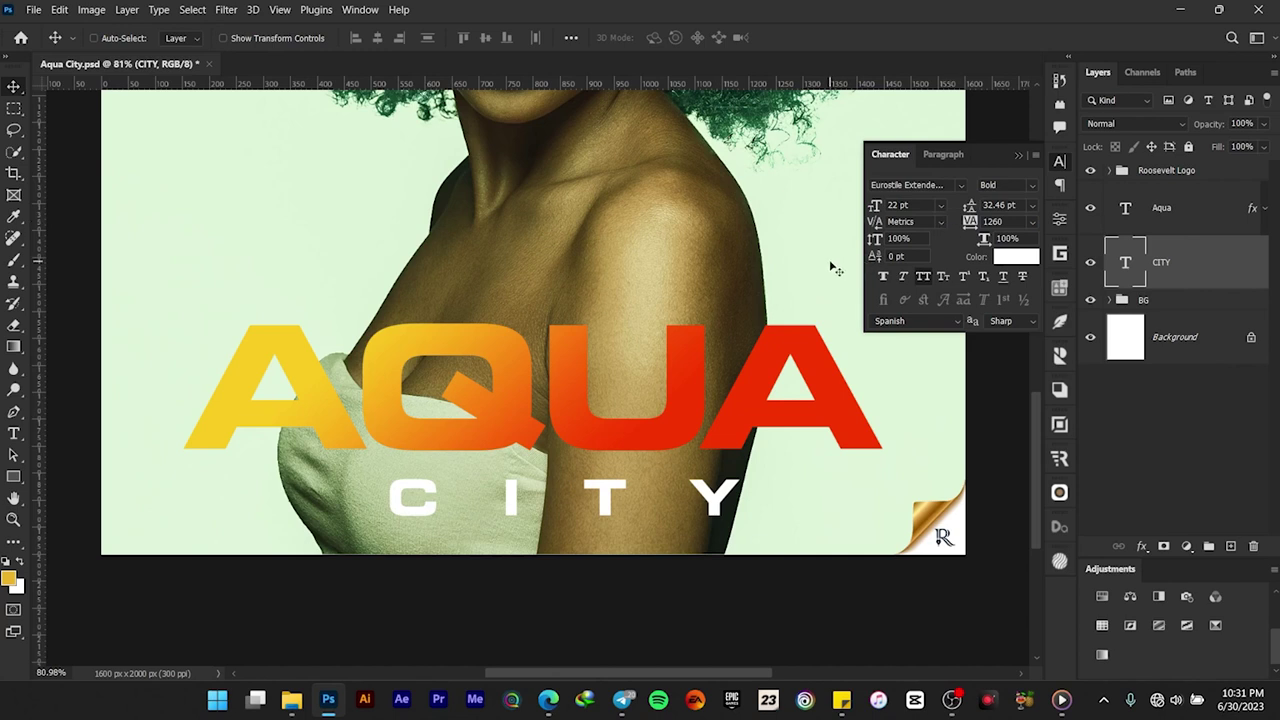
{"action": "key", "text": "ctrl"}
{"action": "key", "text": "ctrl+a"}
{"action": "left_click", "coordinate": [378, 38]}
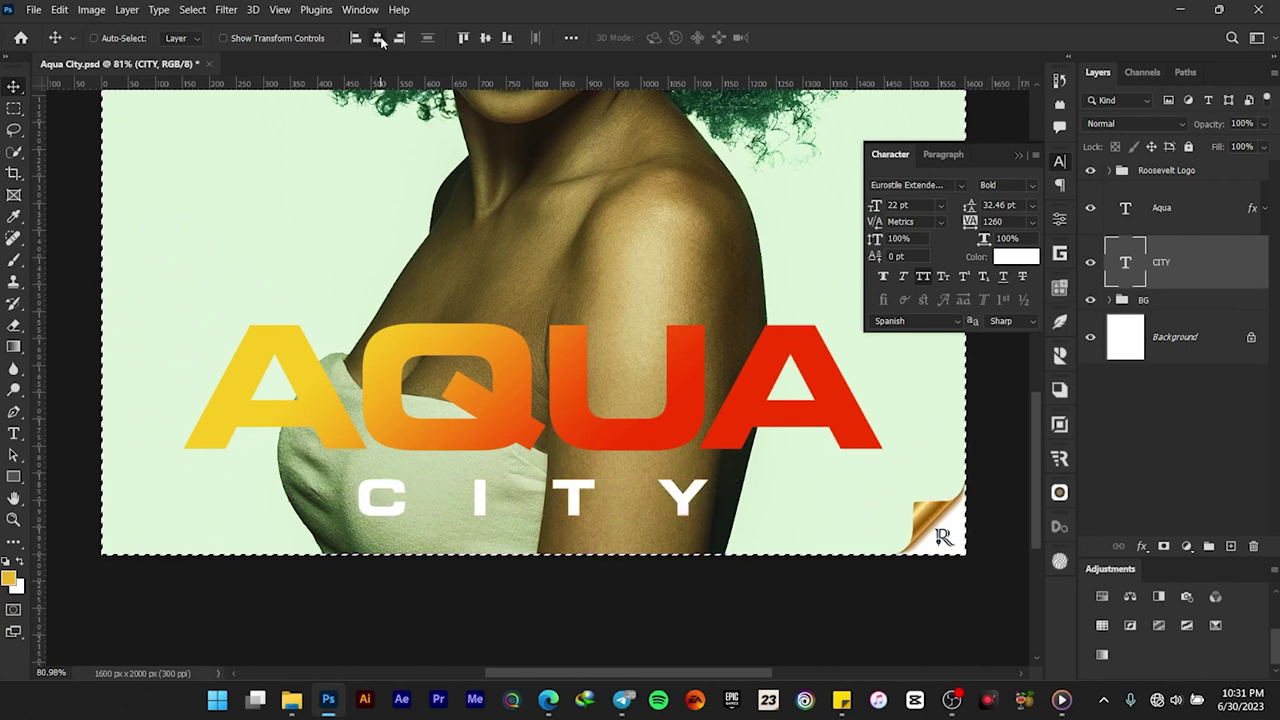
{"action": "key", "text": "ctrl+d"}
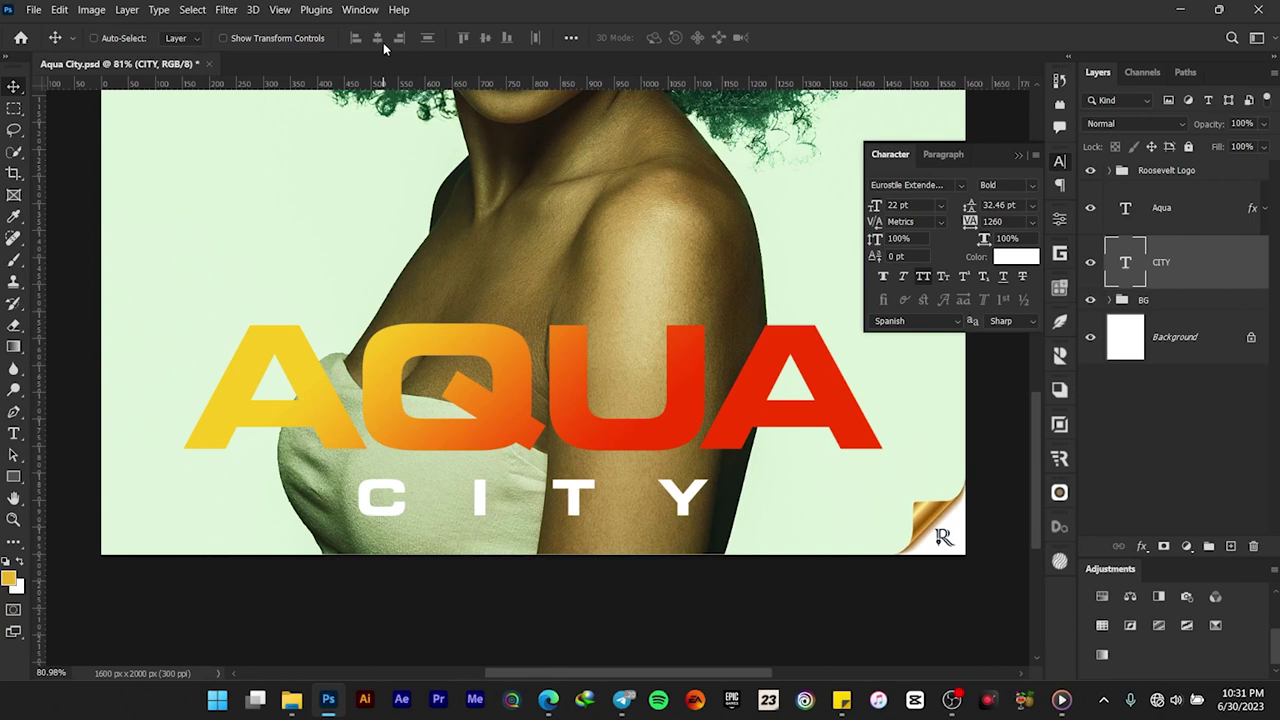
- Nudge the CITY text up closer to the AQUA title, about 96 px above the canvas's lower edge, and realign it to the horizontal centre
{"action": "key", "text": "Up"}
{"action": "key", "text": "Up"}
{"action": "key", "text": "Up"}
{"action": "key", "text": "Up"}
{"action": "key", "text": "Up"}
{"action": "key", "text": "Up"}
{"action": "key", "text": "Up"}
{"action": "key", "text": "Up"}
{"action": "key", "text": "Up"}
{"action": "key", "text": "Up"}
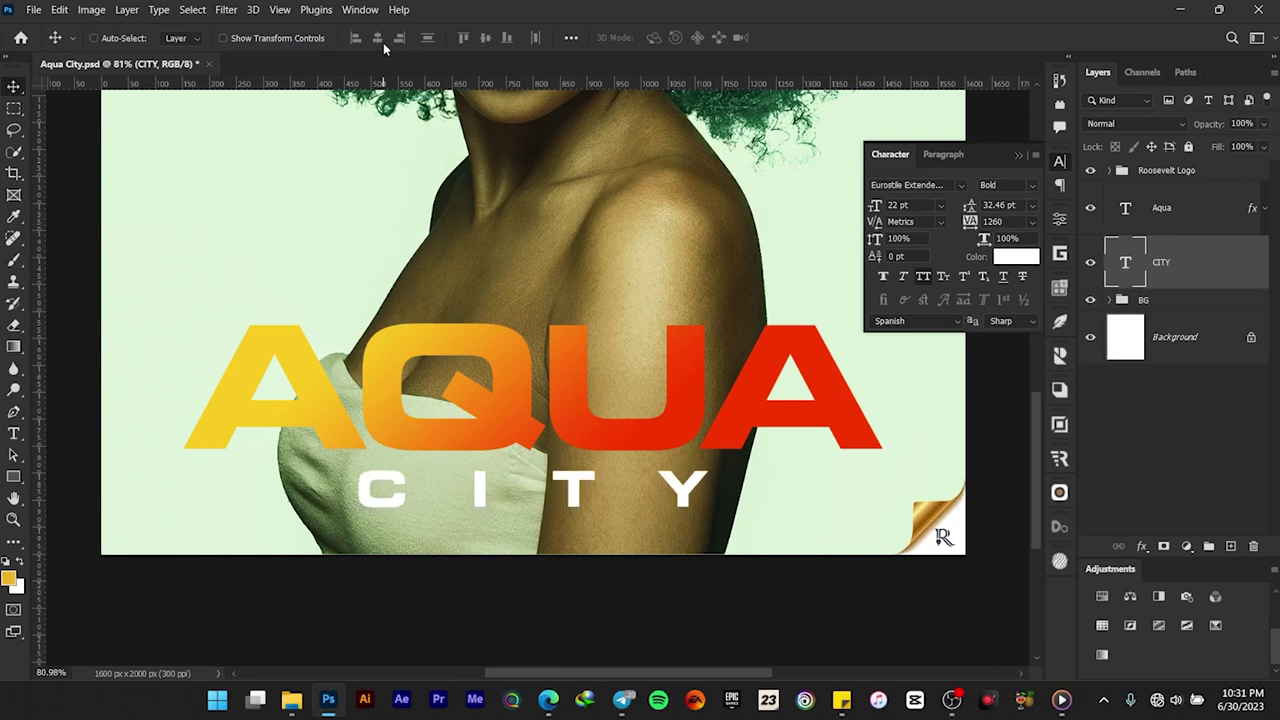
{"action": "key", "text": "Up"}
{"action": "key", "text": "Up"}
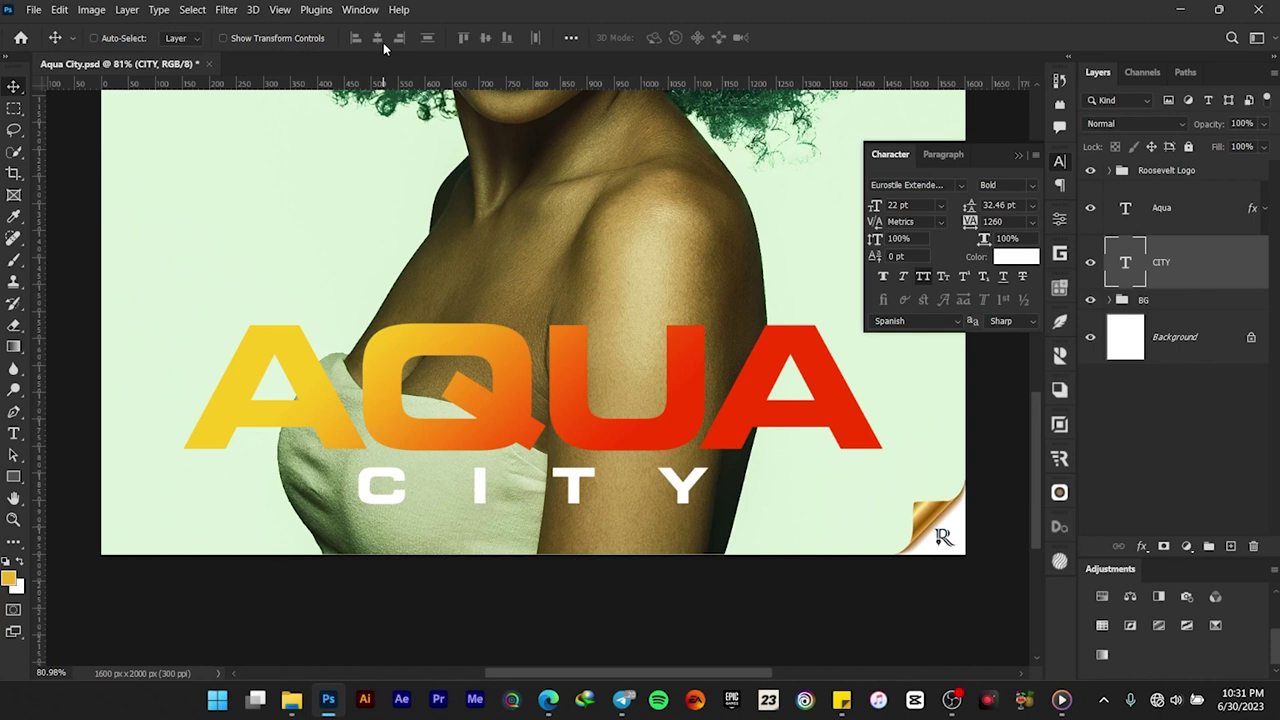
{"action": "key", "text": "Up"}
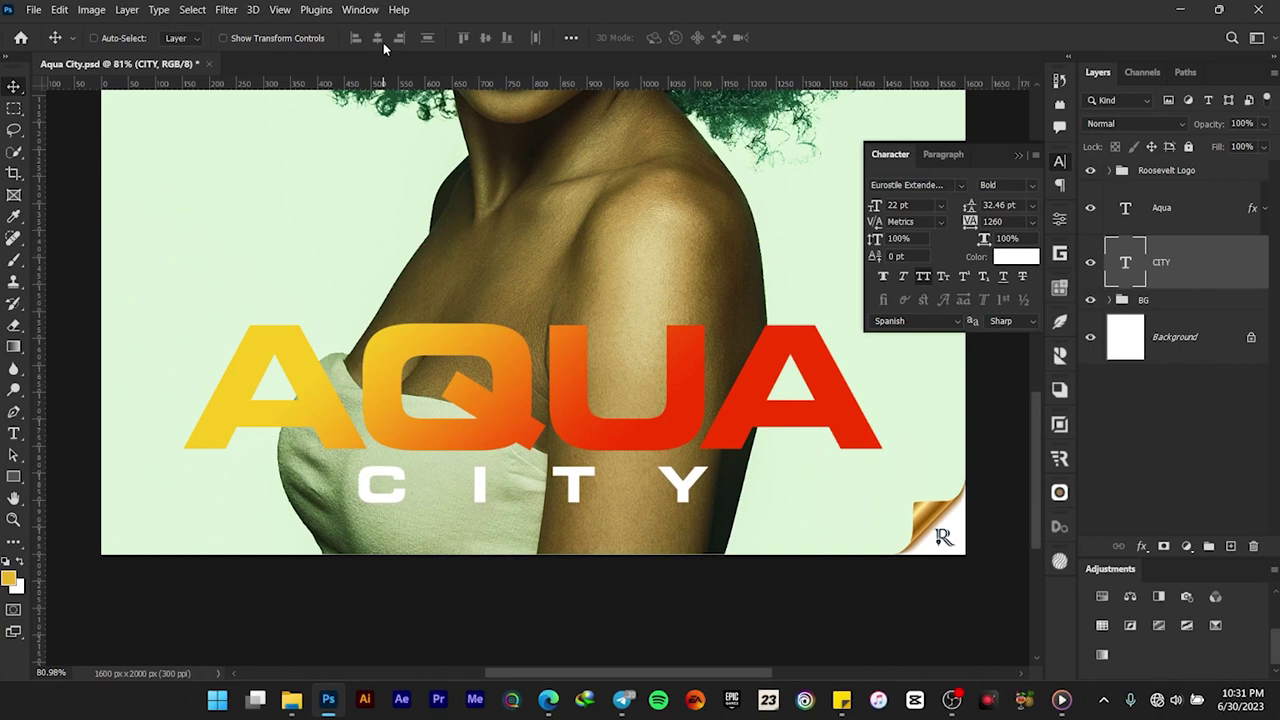
{"action": "key", "text": "Up"}
{"action": "key", "text": "ctrl+a"}
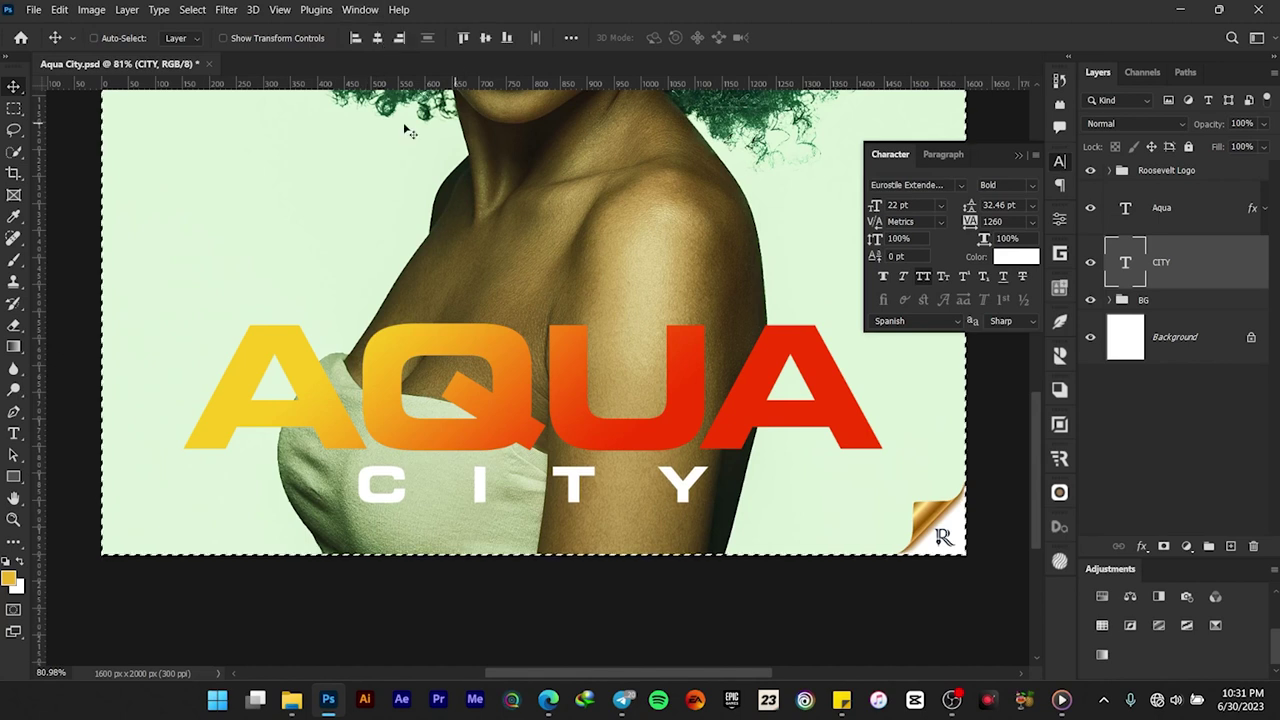
{"action": "left_click", "coordinate": [377, 37]}
{"action": "key", "text": "ctrl+d"}
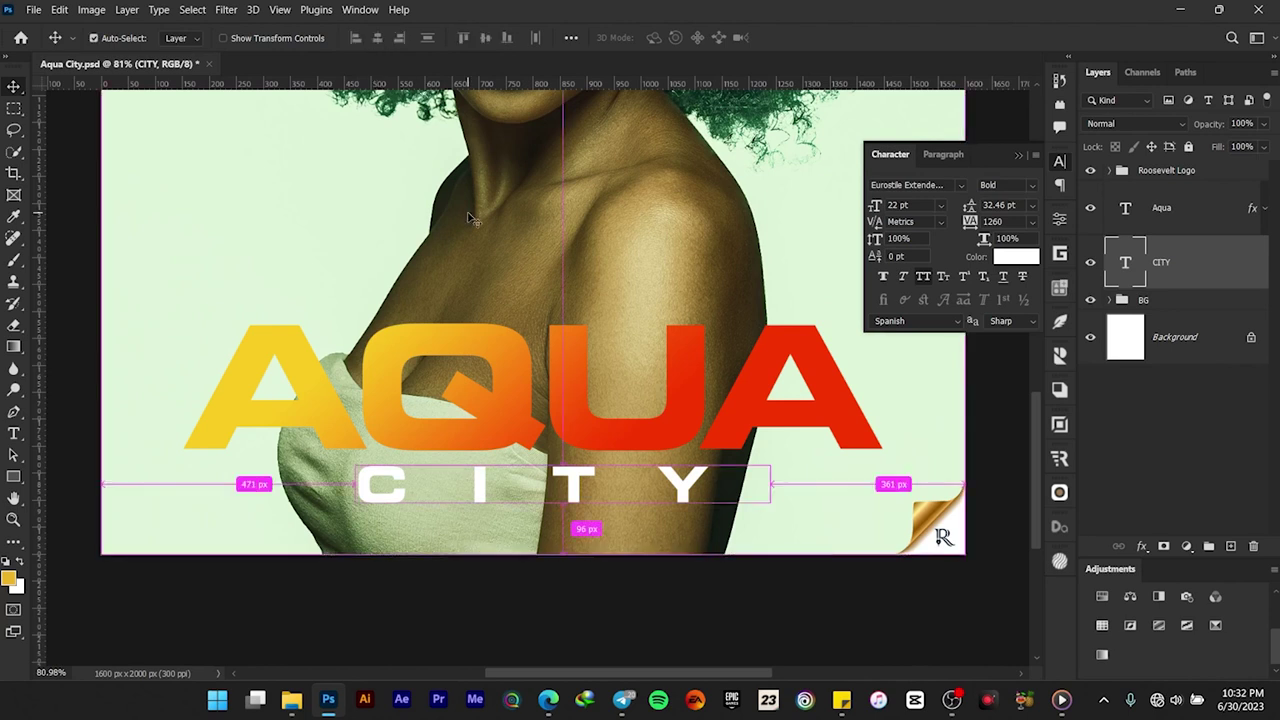
- Group the Aqua and CITY text layers and name the group MT
{"action": "key", "text": "ctrl+0"}
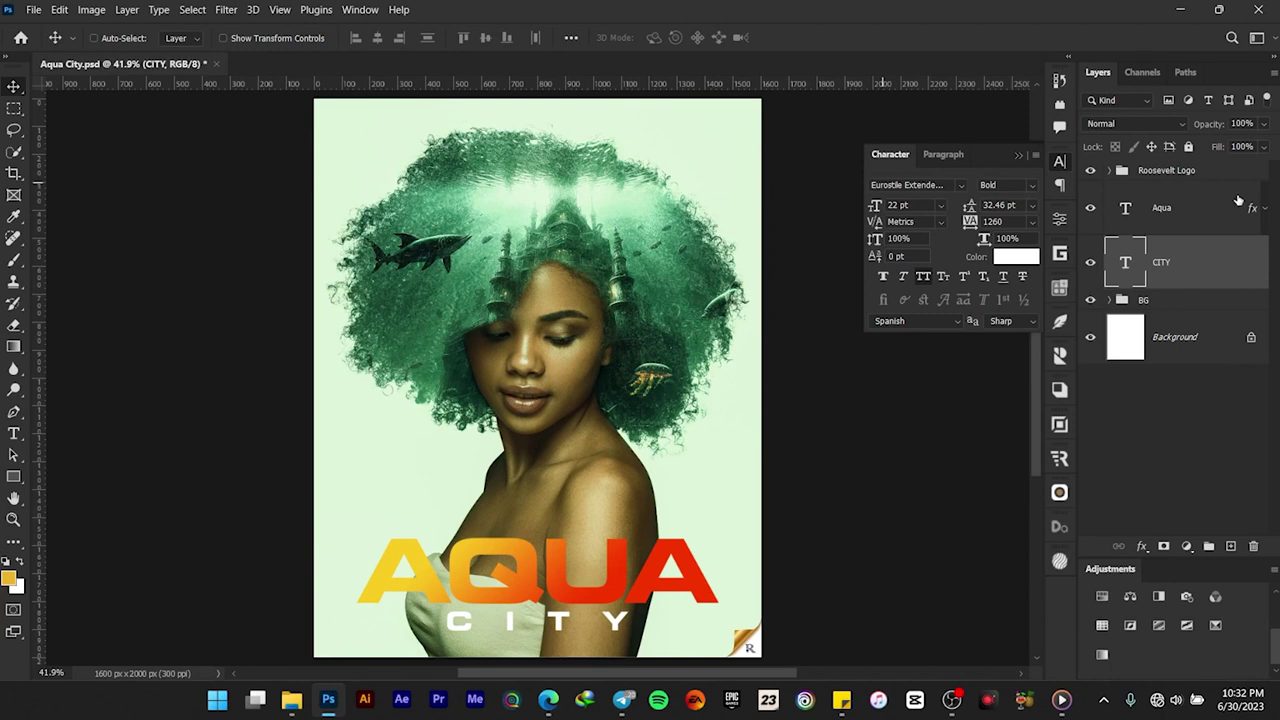
{"action": "left_click", "coordinate": [1222, 220], "text": "shift"}
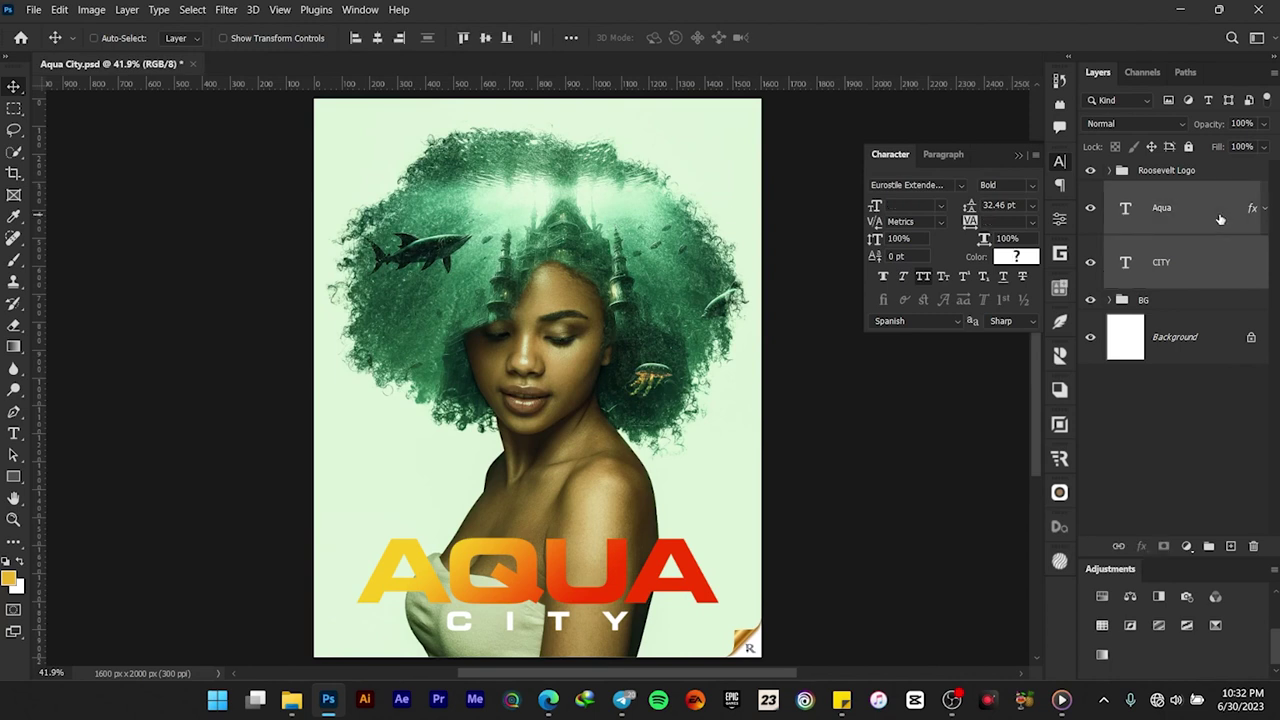
{"action": "left_click", "coordinate": [1209, 546]}
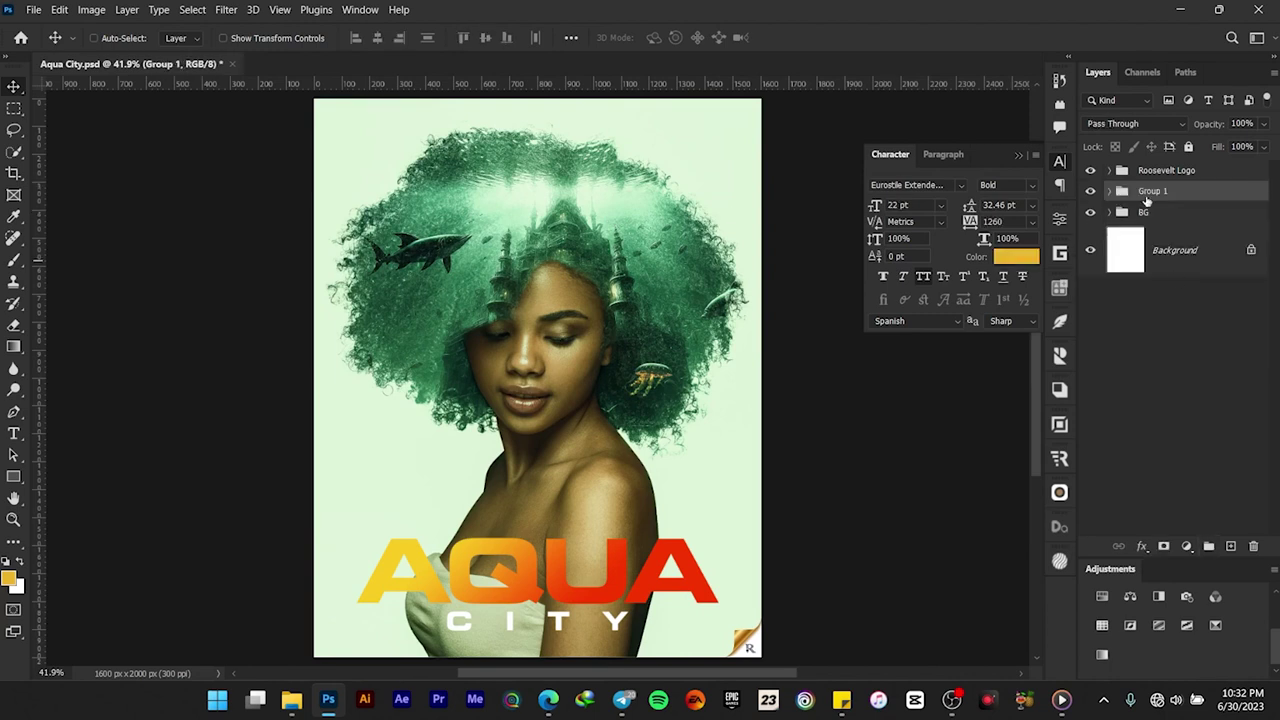
{"action": "type", "text": "MT"}
{"action": "key", "text": "Return"}
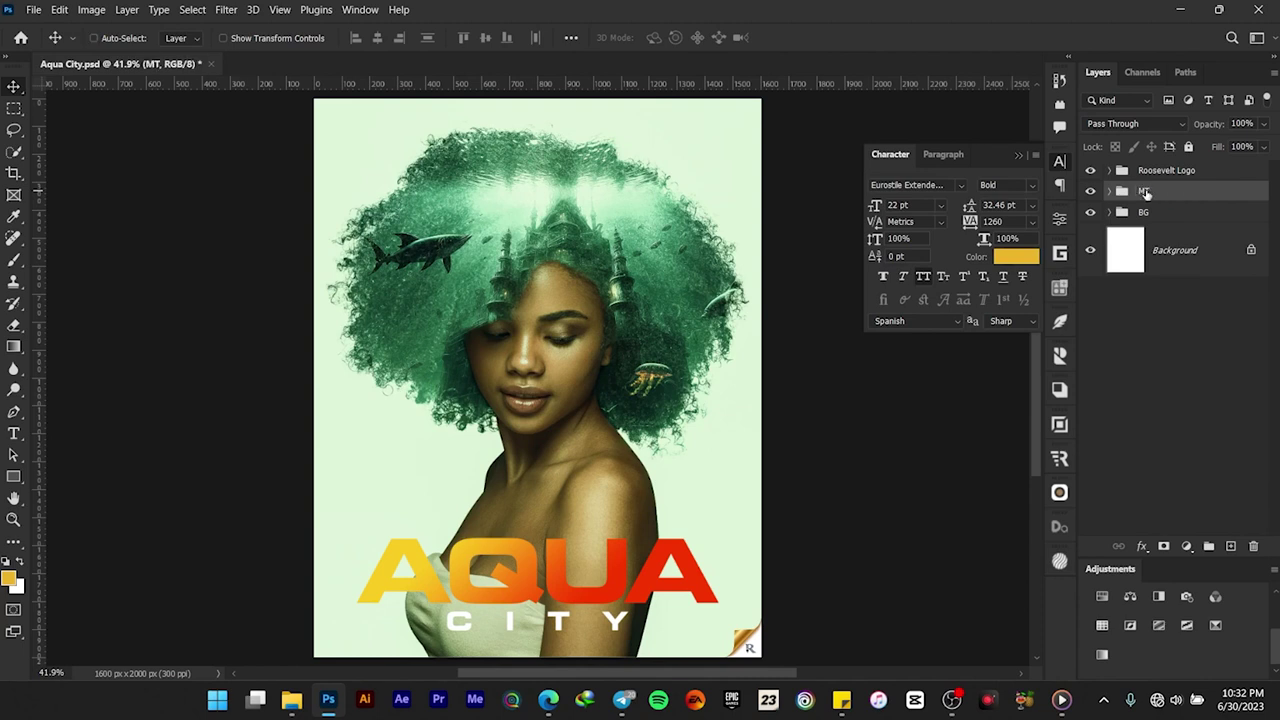
- Put away the text character settings and inspect the hair blend, palace, face and jellyfish up close, plus the whole composition
{"action": "scroll", "coordinate": [547, 513], "scroll_direction": "down", "scroll_amount": 6}
{"action": "scroll", "coordinate": [530, 505], "scroll_direction": "up", "scroll_amount": 5}
{"action": "scroll", "coordinate": [523, 151], "scroll_direction": "up", "scroll_amount": 9}
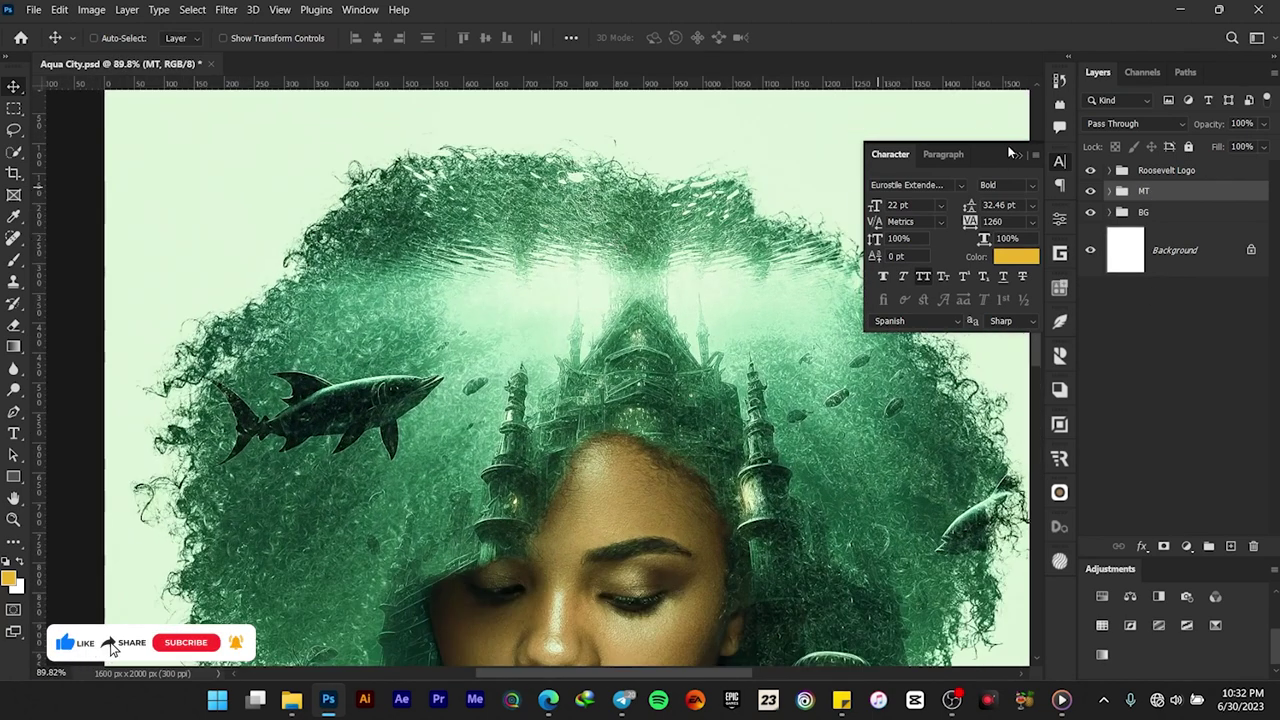
{"action": "left_click", "coordinate": [1016, 155]}
{"action": "scroll", "coordinate": [545, 250], "scroll_direction": "down", "scroll_amount": 2}
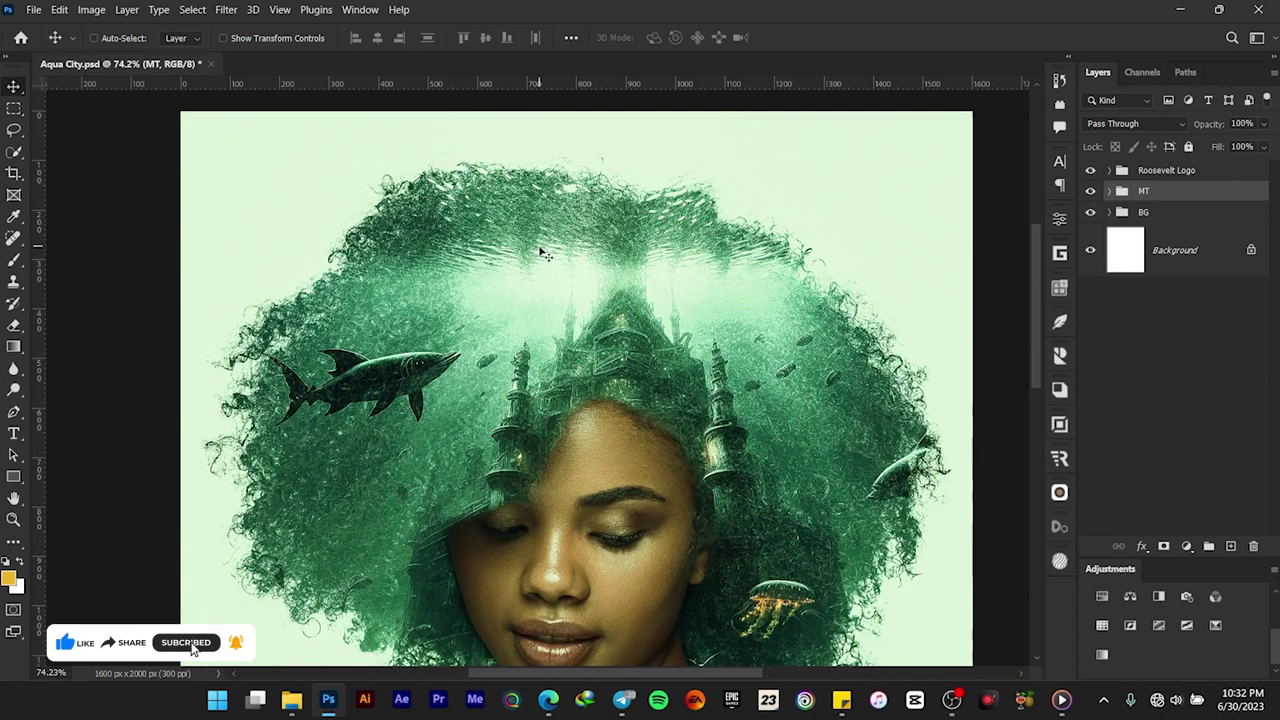
{"action": "scroll", "coordinate": [553, 270], "scroll_direction": "down", "scroll_amount": 2}
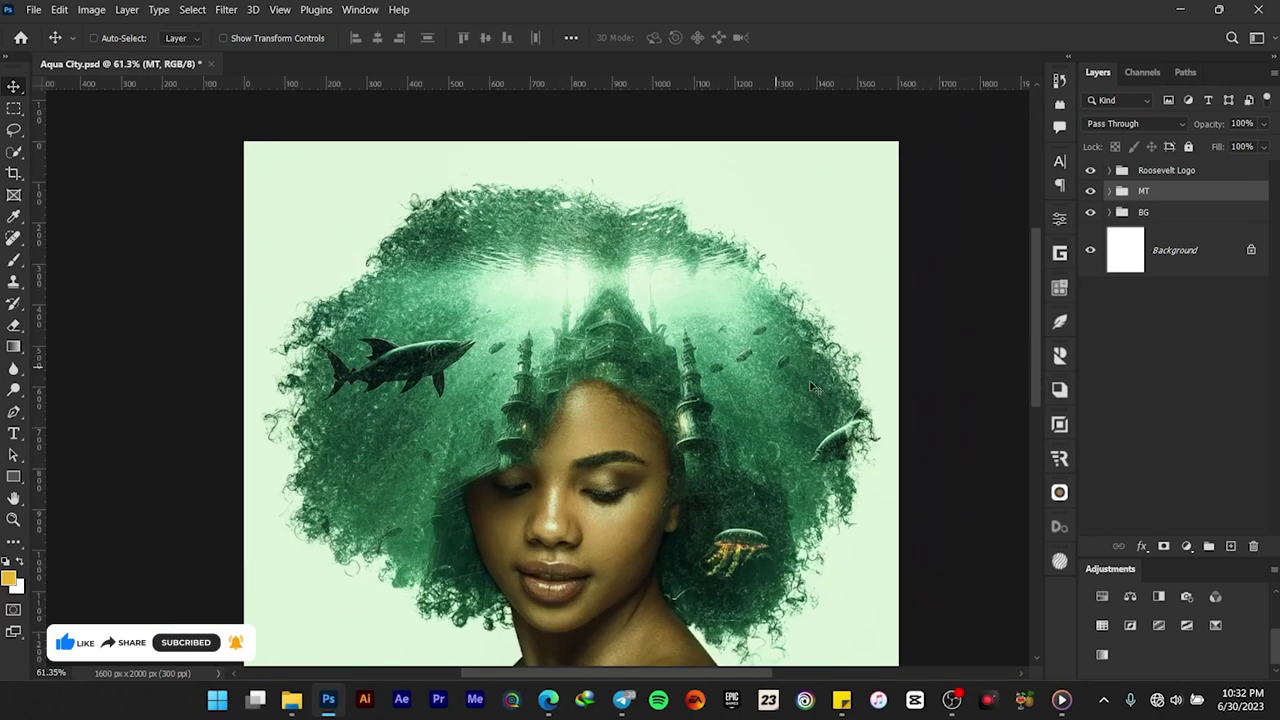
{"action": "left_click_drag", "start_coordinate": [818, 415], "coordinate": [712, 379]}
{"action": "scroll", "coordinate": [510, 385], "scroll_direction": "up", "scroll_amount": 2}
{"action": "left_click_drag", "start_coordinate": [576, 534], "coordinate": [488, 450]}
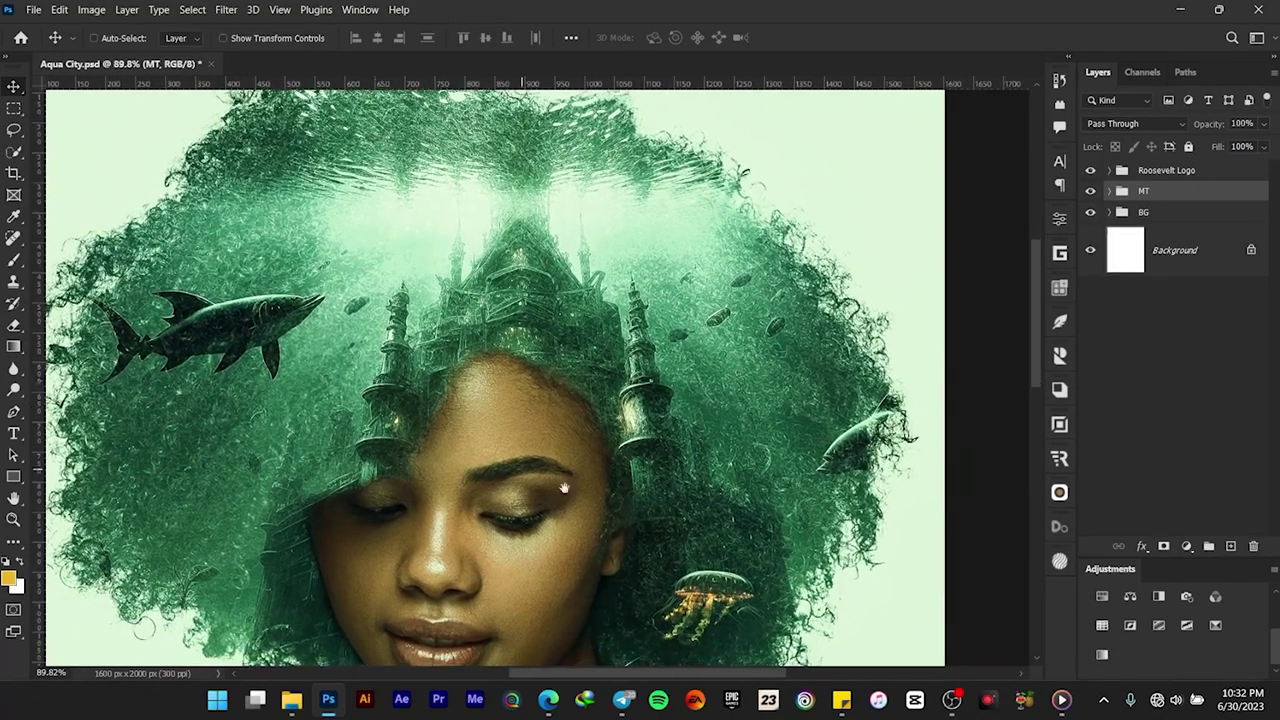
{"action": "left_click_drag", "start_coordinate": [727, 544], "coordinate": [806, 428]}
{"action": "left_click_drag", "start_coordinate": [758, 490], "coordinate": [718, 540]}
{"action": "scroll", "coordinate": [718, 540], "scroll_direction": "down", "scroll_amount": 3}
{"action": "scroll", "coordinate": [700, 460], "scroll_direction": "down", "scroll_amount": 1}
{"action": "scroll", "coordinate": [645, 298], "scroll_direction": "up", "scroll_amount": 5}
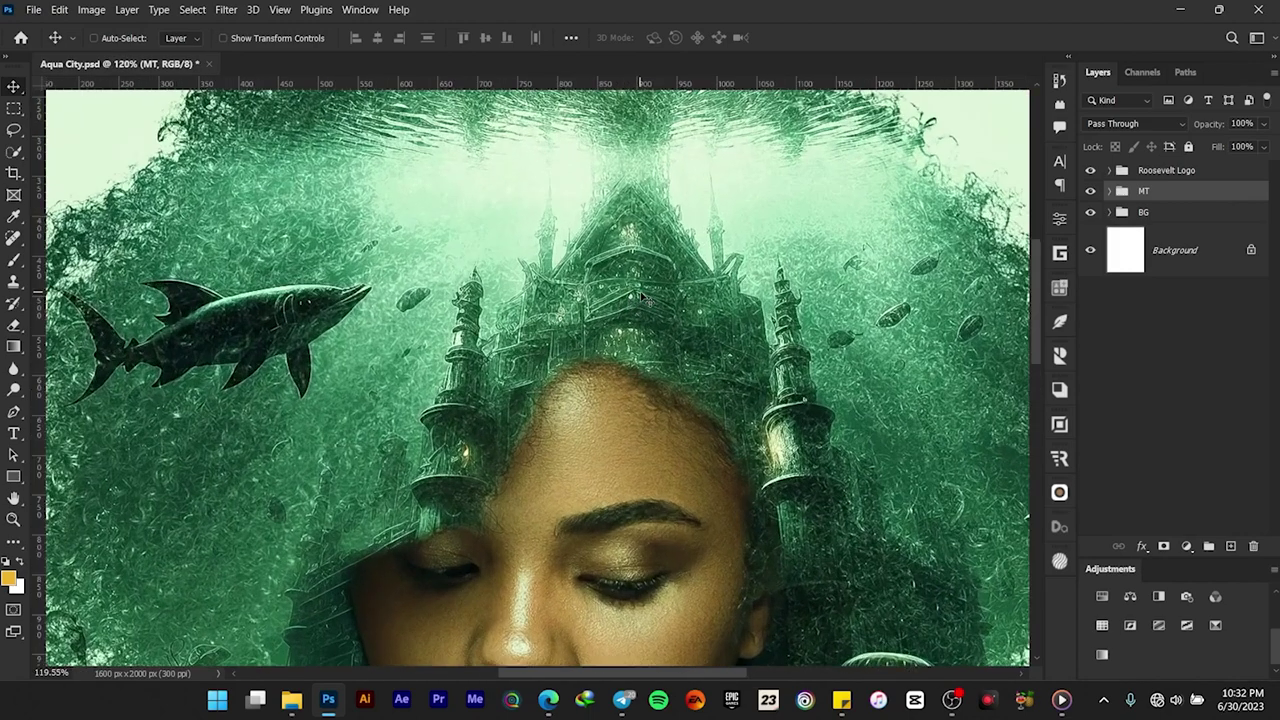
{"action": "scroll", "coordinate": [645, 298], "scroll_direction": "down", "scroll_amount": 4}
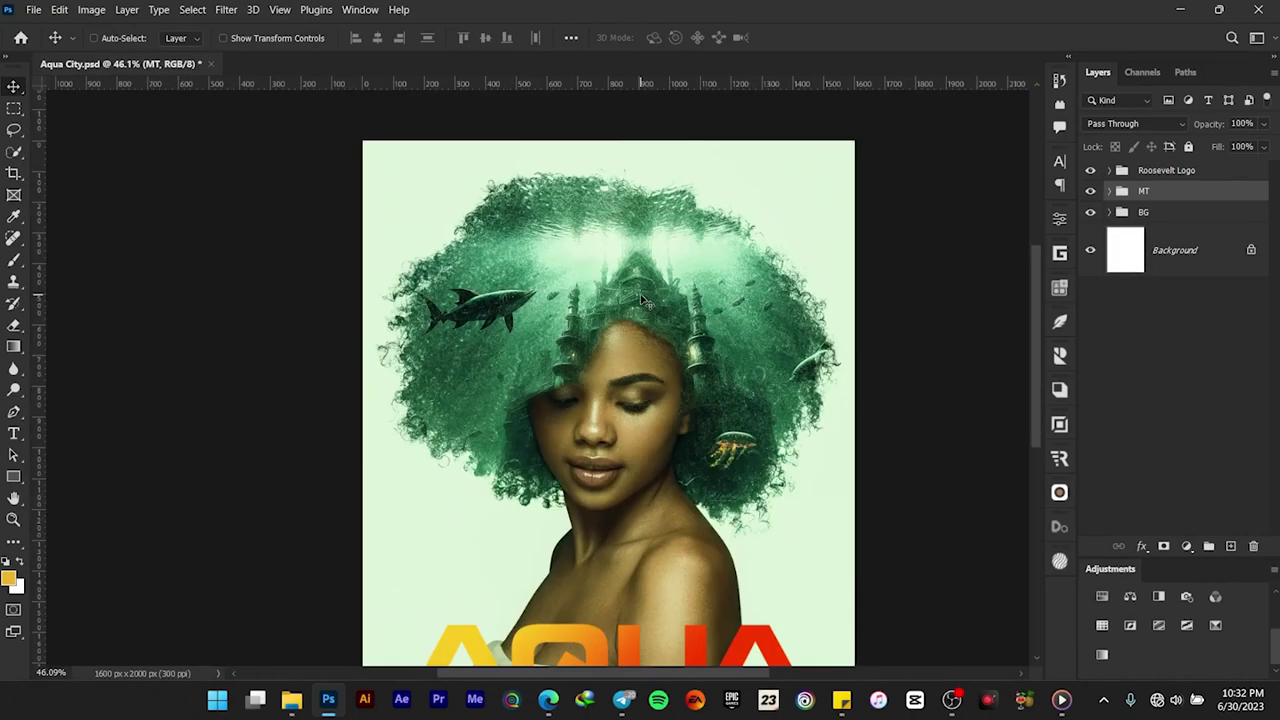
{"action": "scroll", "coordinate": [665, 420], "scroll_direction": "up", "scroll_amount": 2}
{"action": "scroll", "coordinate": [672, 465], "scroll_direction": "down", "scroll_amount": 5}
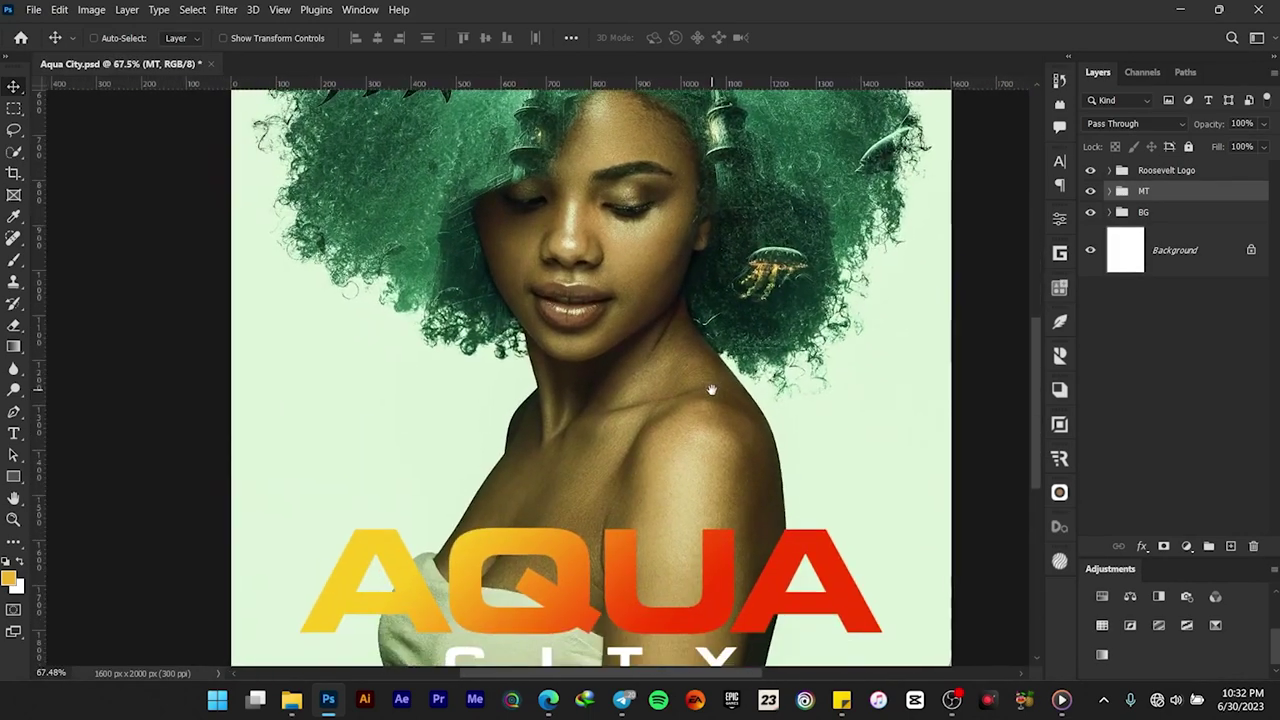
{"action": "left_click_drag", "start_coordinate": [670, 521], "coordinate": [711, 473]}
{"action": "scroll", "coordinate": [711, 478], "scroll_direction": "down", "scroll_amount": 2}
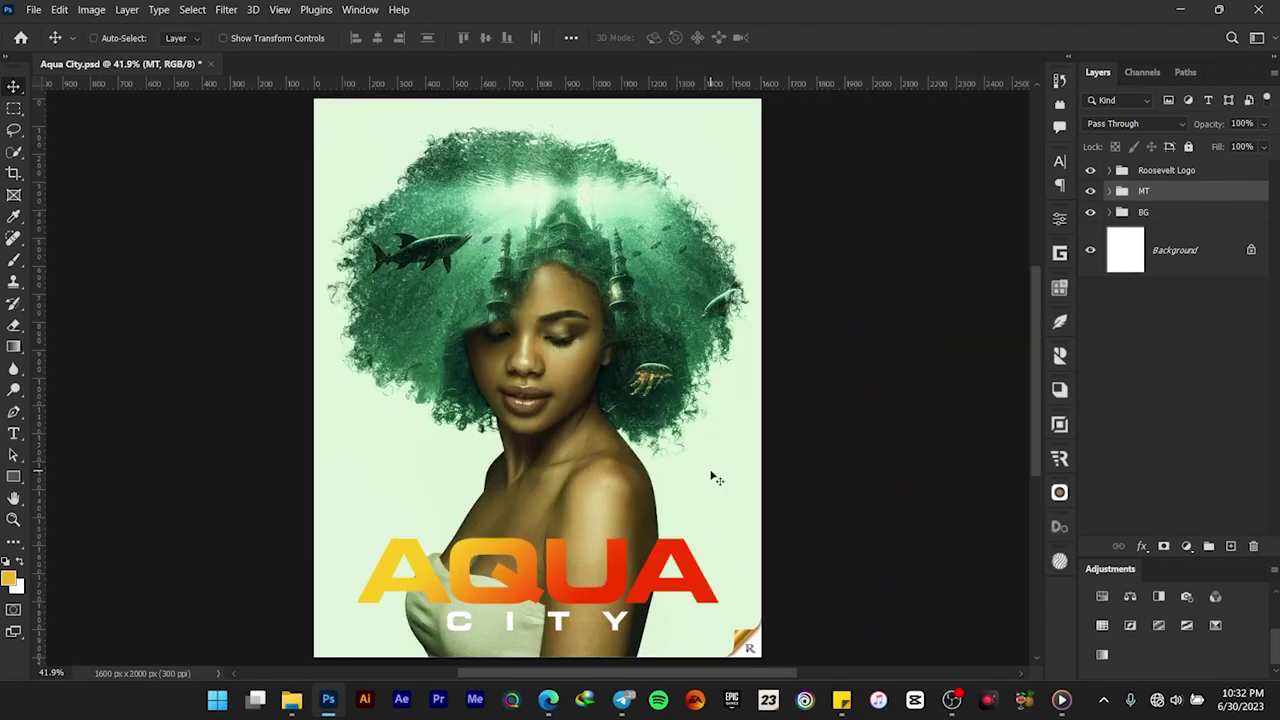
- Group the Roosevelt Logo, MT and BG groups together and name the new group Aqua City
{"action": "left_click", "coordinate": [1175, 214]}
{"action": "left_click", "coordinate": [1187, 172], "text": "shift"}
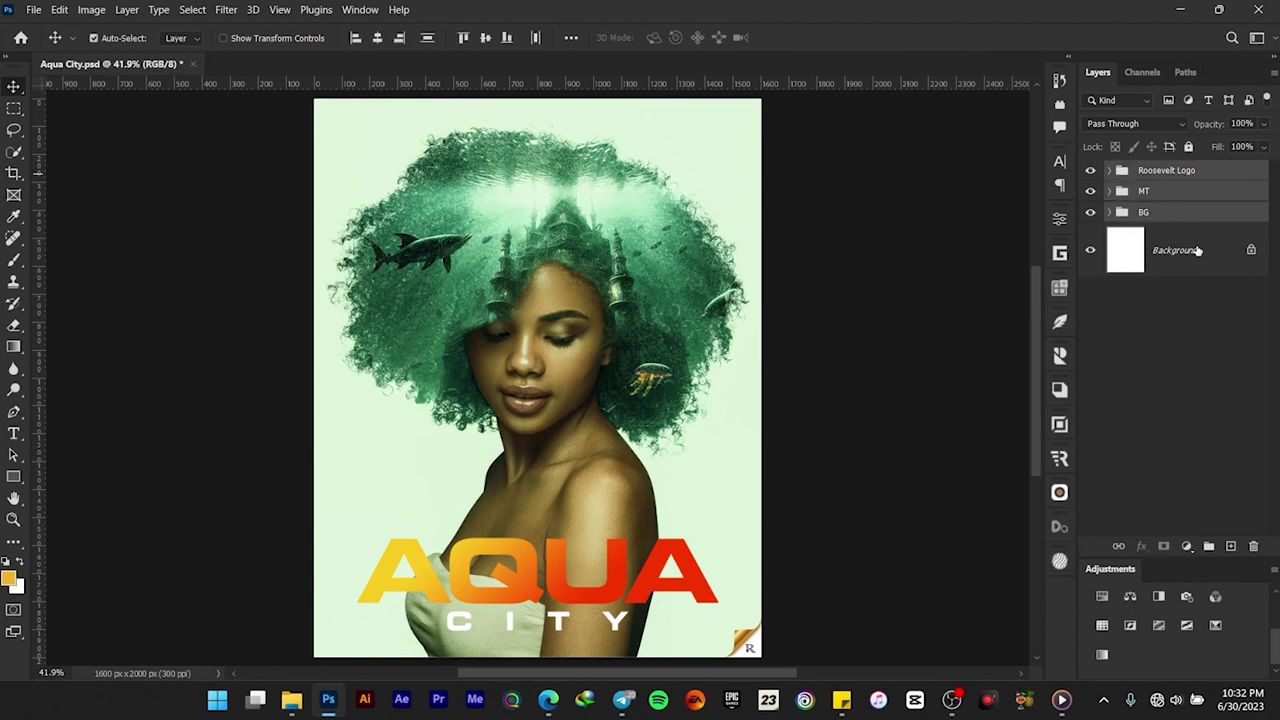
{"action": "left_click", "coordinate": [1209, 546]}
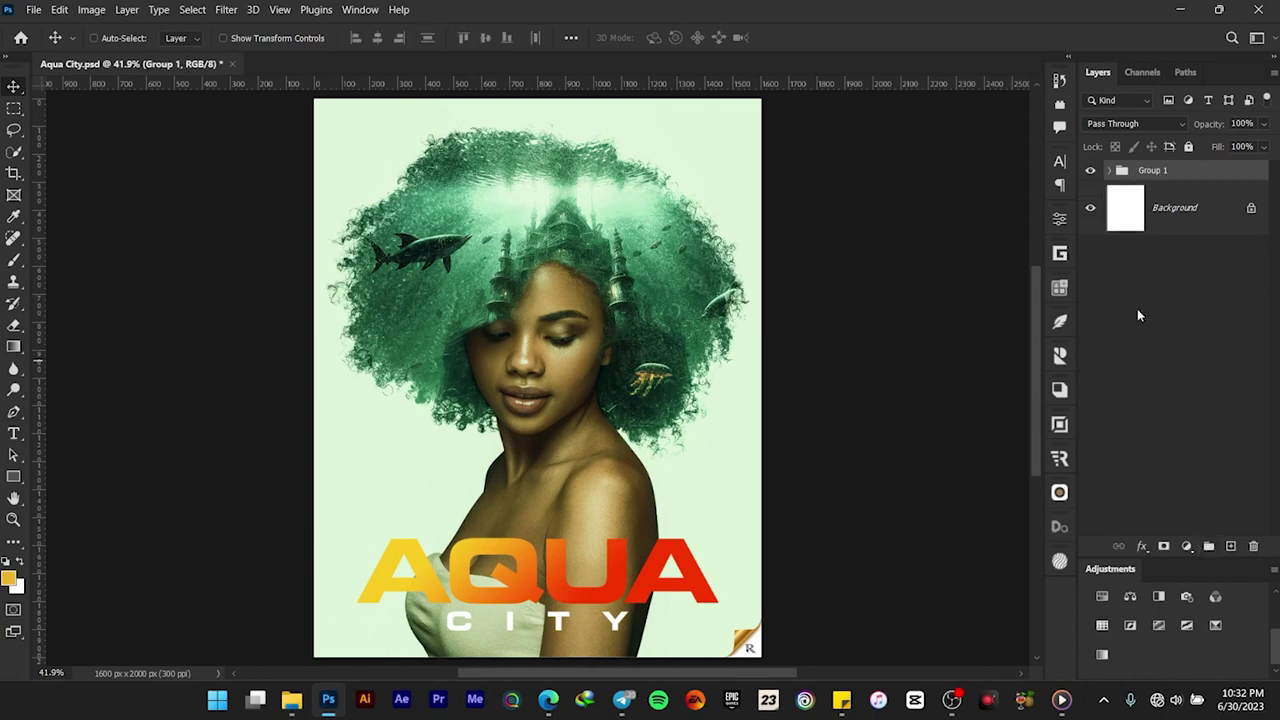
{"action": "double_click", "coordinate": [1151, 170]}
{"action": "type", "text": "Aqu"}
{"action": "key", "text": "Return"}
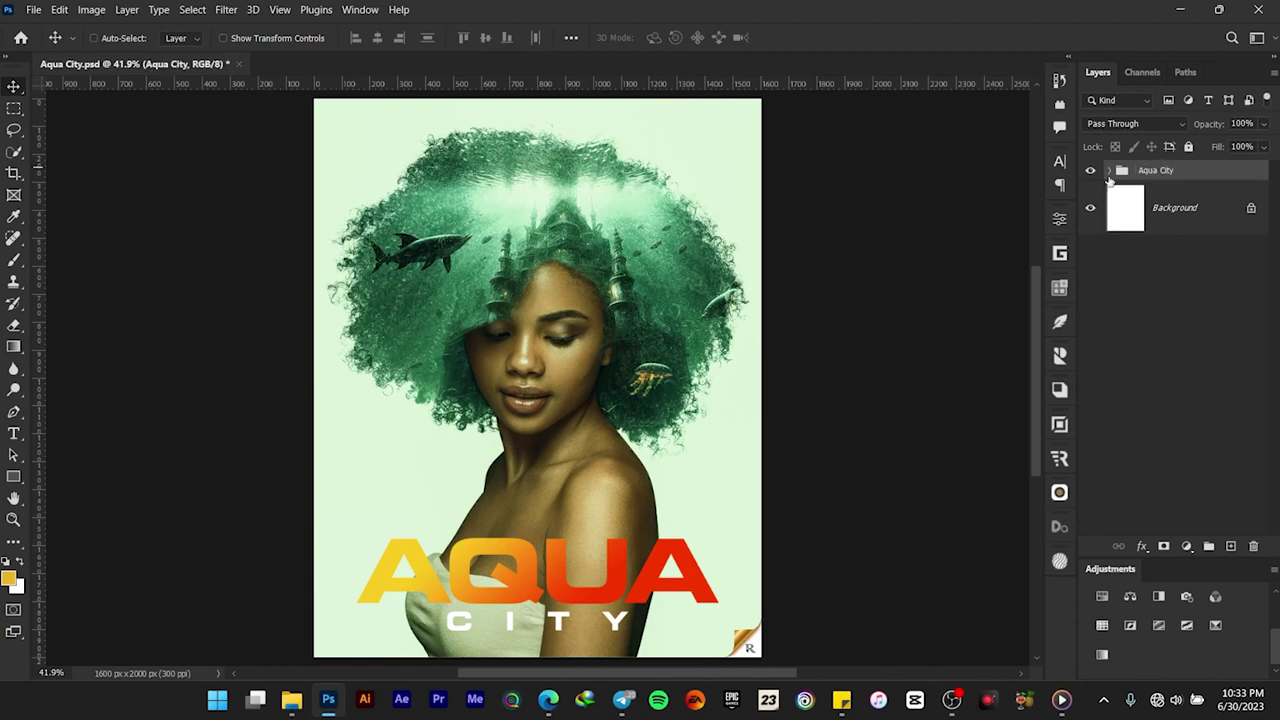
- Examine the finished composite in detail, from the hair edges, sea creatures and palace down to the shoulders and AQUA title
{"action": "scroll", "coordinate": [622, 338], "scroll_direction": "down", "scroll_amount": 2}
{"action": "scroll", "coordinate": [615, 338], "scroll_direction": "up", "scroll_amount": 3}
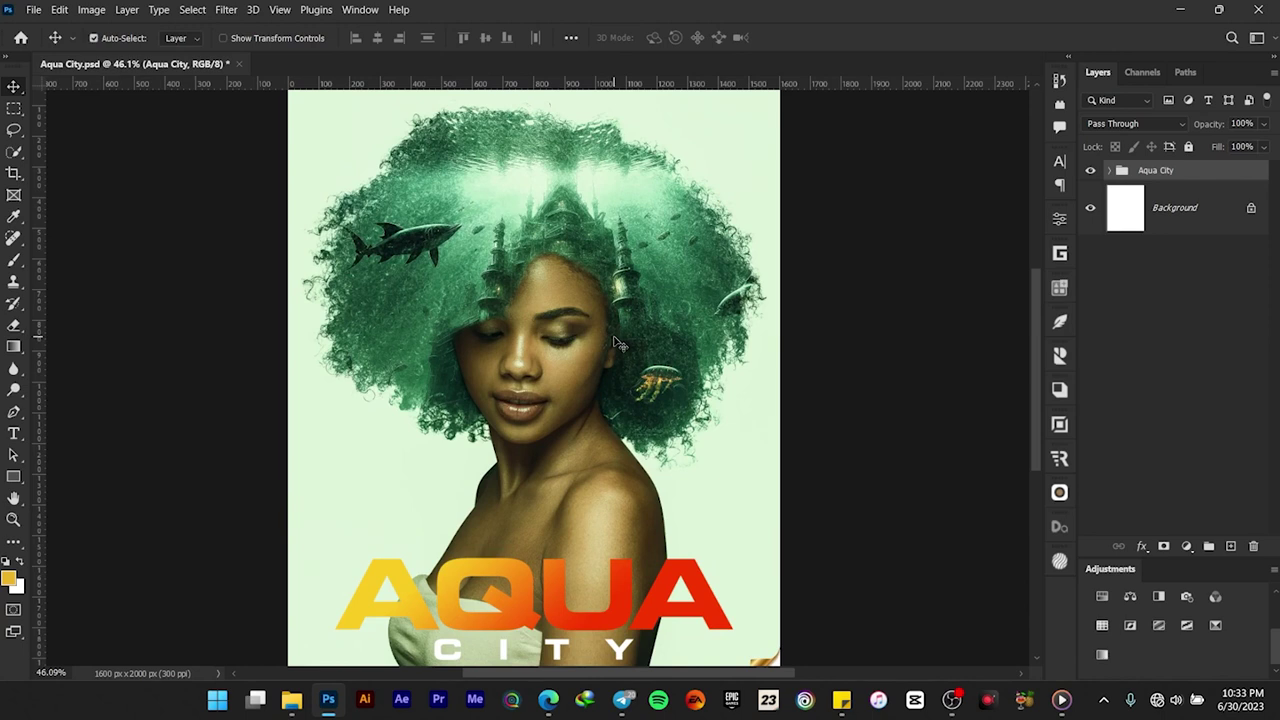
{"action": "scroll", "coordinate": [618, 343], "scroll_direction": "down", "scroll_amount": 1}
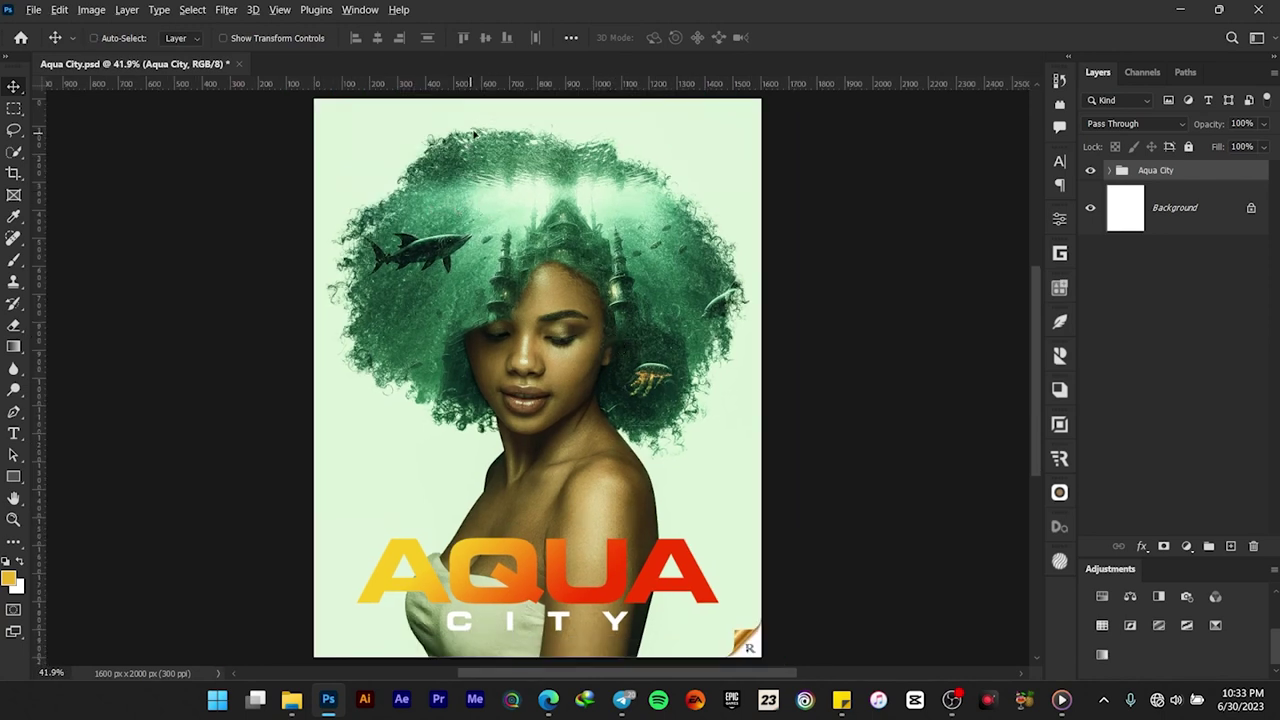
{"action": "scroll", "coordinate": [478, 200], "scroll_direction": "up", "scroll_amount": 9}
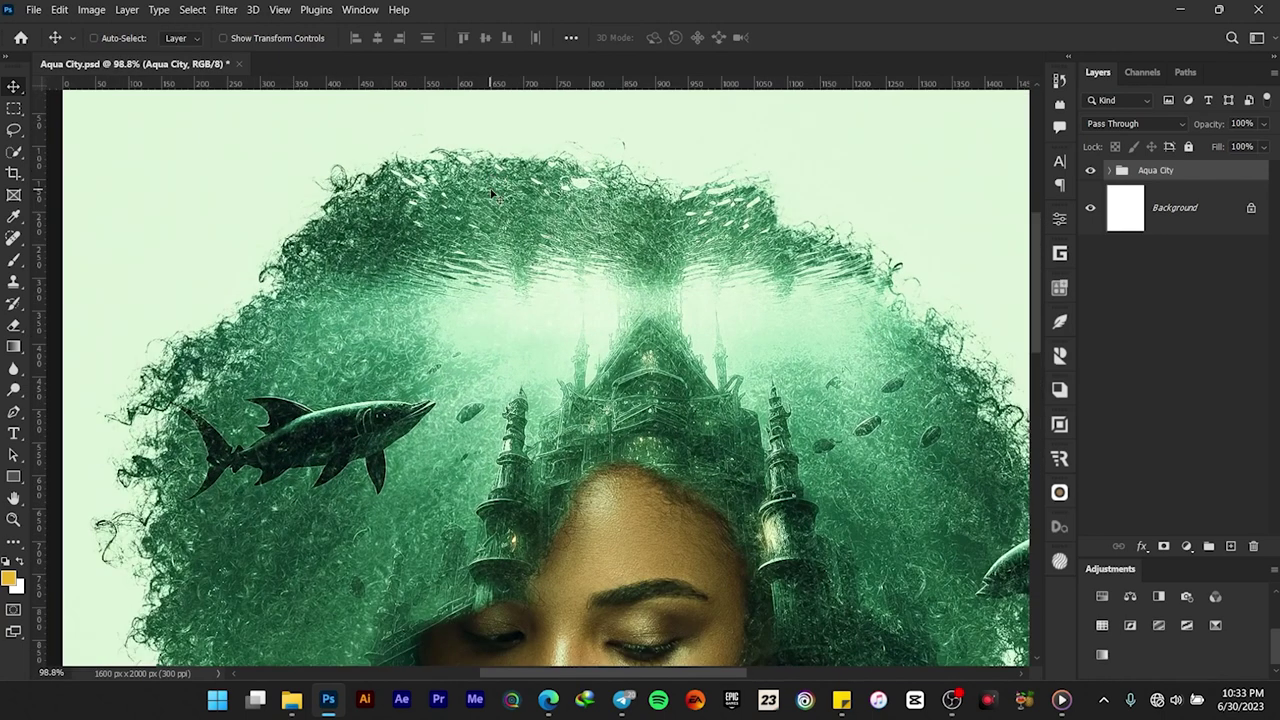
{"action": "scroll", "coordinate": [496, 197], "scroll_direction": "up", "scroll_amount": 3}
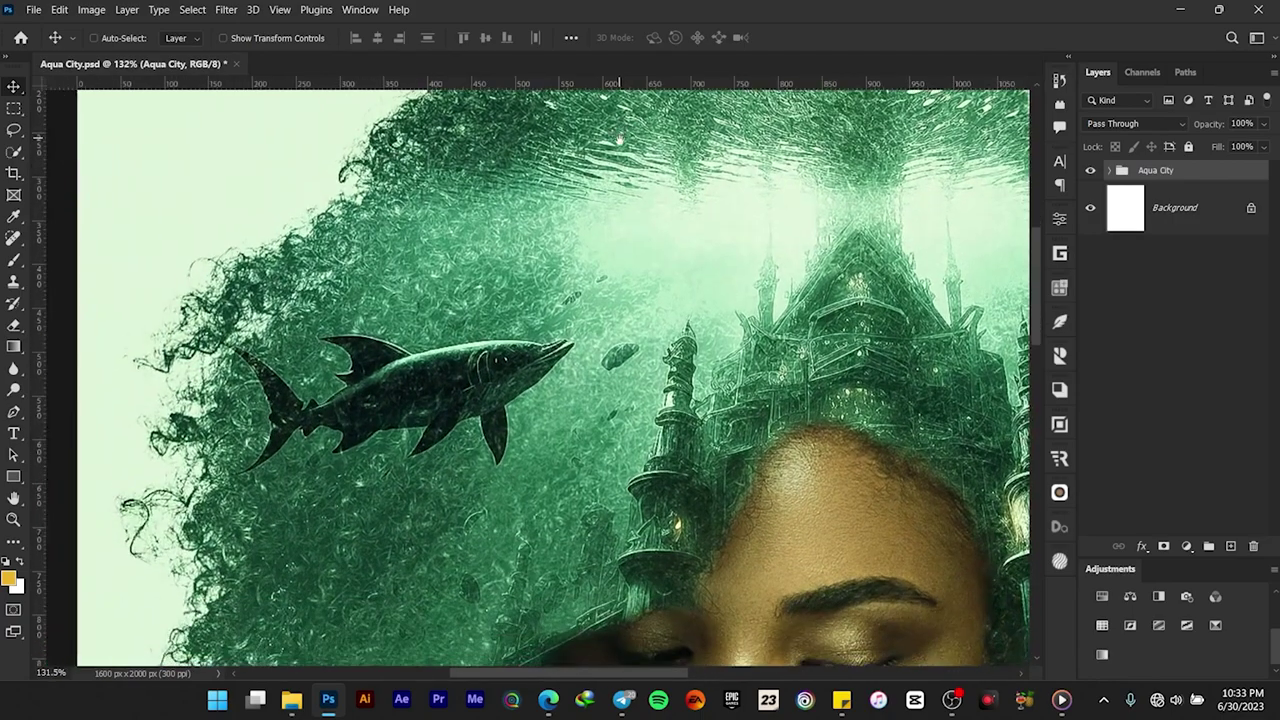
{"action": "scroll", "coordinate": [608, 232], "scroll_direction": "right", "scroll_amount": 5}
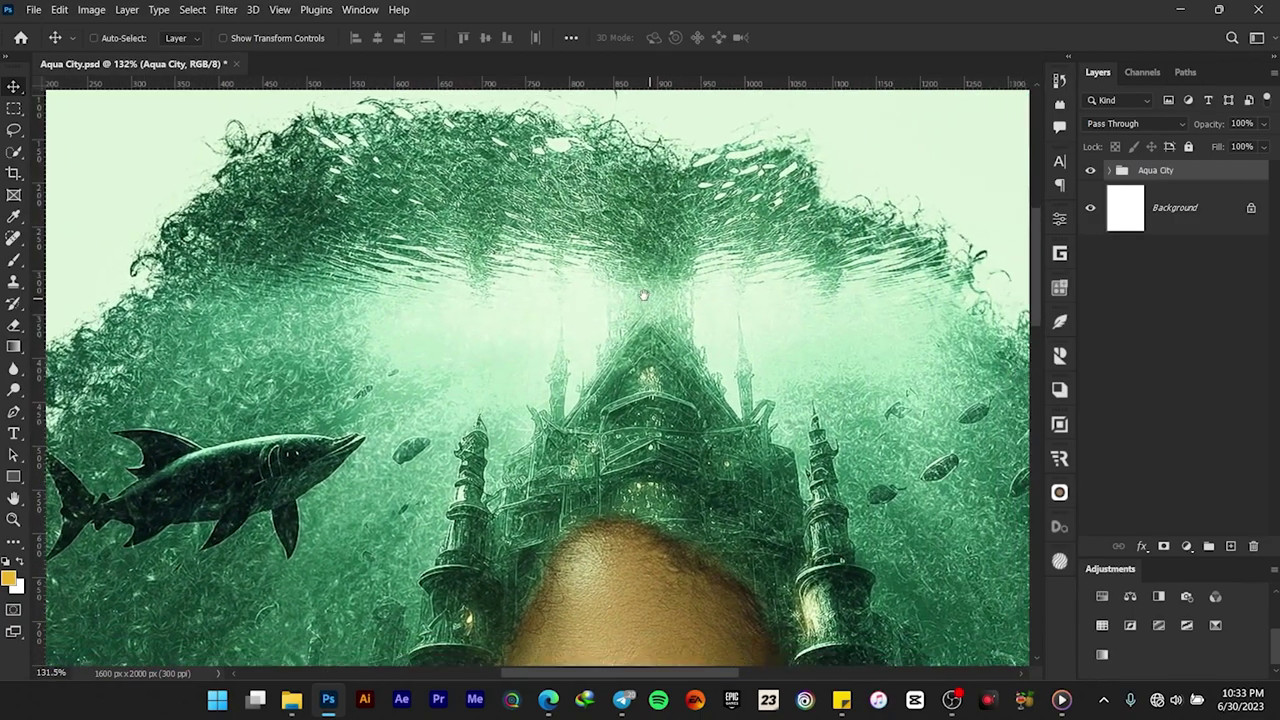
{"action": "scroll", "coordinate": [681, 309], "scroll_direction": "down", "scroll_amount": 2}
{"action": "scroll", "coordinate": [681, 309], "scroll_direction": "right", "scroll_amount": 5}
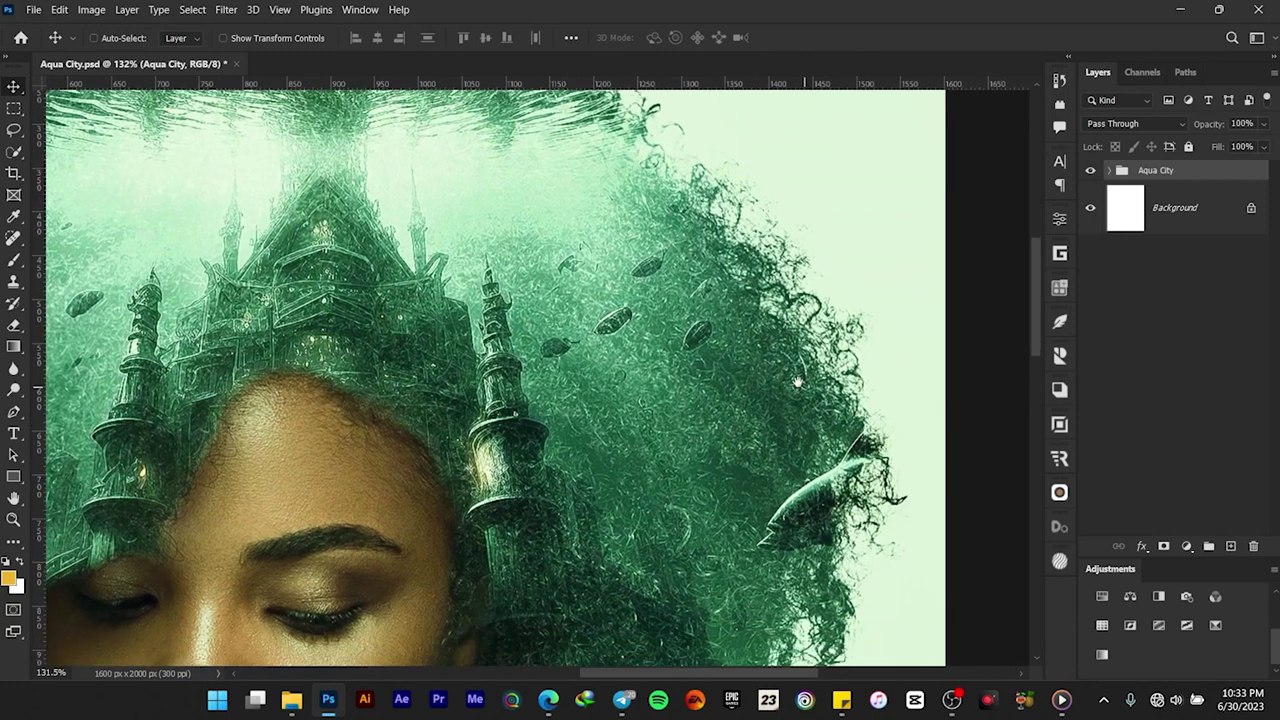
{"action": "scroll", "coordinate": [797, 382], "scroll_direction": "down", "scroll_amount": 2}
{"action": "scroll", "coordinate": [797, 382], "scroll_direction": "right", "scroll_amount": 2}
{"action": "left_click_drag", "start_coordinate": [805, 479], "coordinate": [771, 387]}
{"action": "left_click_drag", "start_coordinate": [703, 467], "coordinate": [698, 363]}
{"action": "left_click_drag", "start_coordinate": [774, 500], "coordinate": [735, 373]}
{"action": "left_click_drag", "start_coordinate": [609, 496], "coordinate": [666, 382]}
{"action": "left_click_drag", "start_coordinate": [580, 480], "coordinate": [652, 404]}
{"action": "left_click_drag", "start_coordinate": [537, 500], "coordinate": [605, 400]}
{"action": "left_click_drag", "start_coordinate": [577, 492], "coordinate": [749, 443]}
{"action": "left_click_drag", "start_coordinate": [314, 449], "coordinate": [514, 549]}
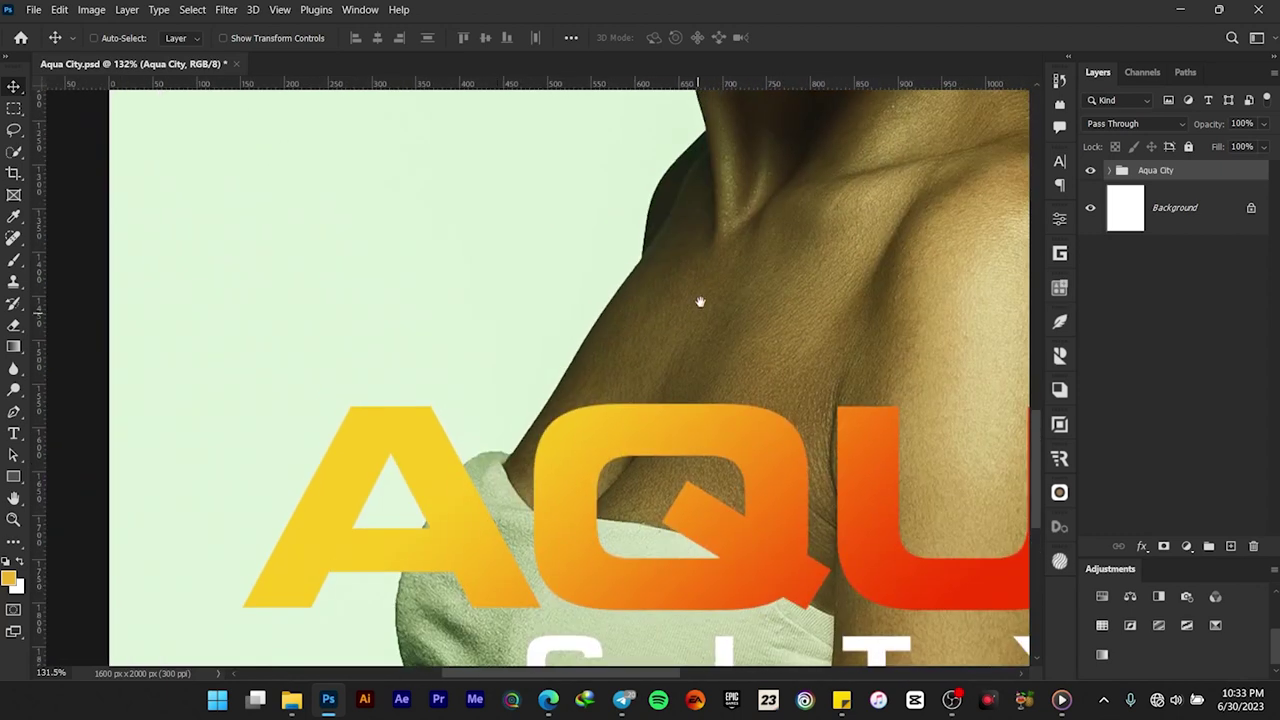
{"action": "left_click_drag", "start_coordinate": [797, 200], "coordinate": [571, 500]}
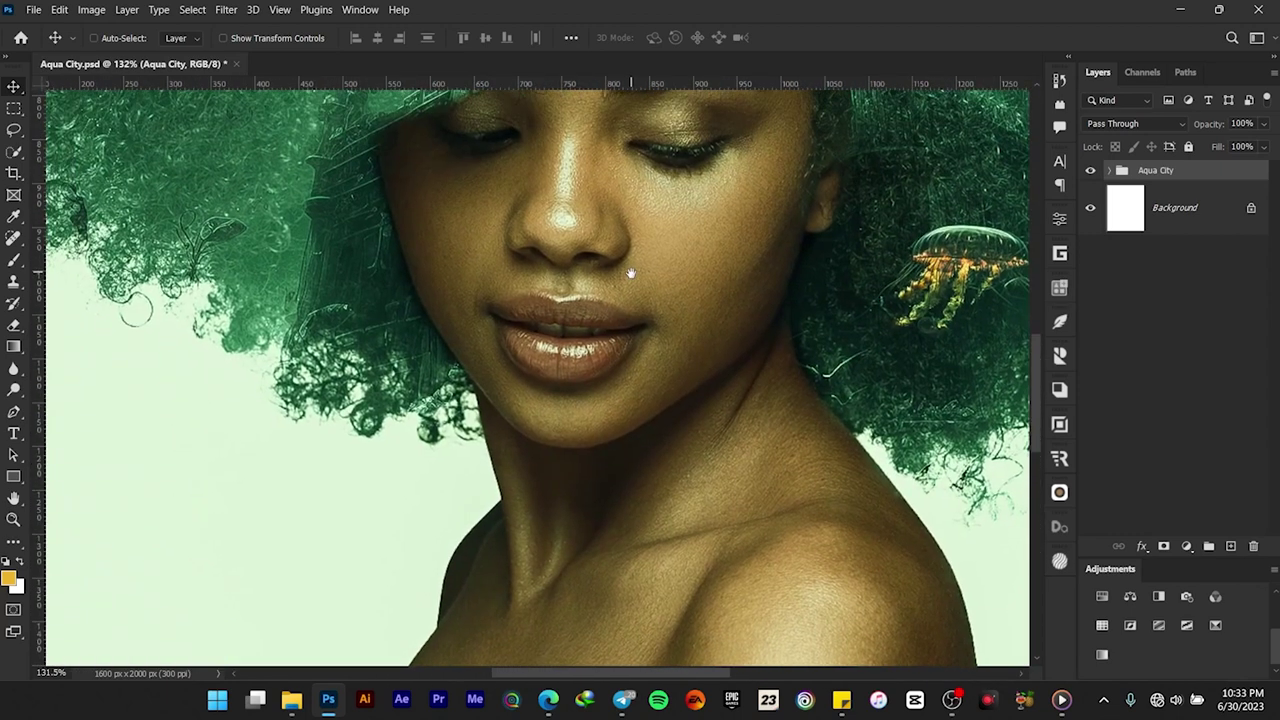
{"action": "left_click_drag", "start_coordinate": [630, 272], "coordinate": [591, 419]}
{"action": "scroll", "coordinate": [591, 419], "scroll_direction": "down", "scroll_amount": 4}
{"action": "scroll", "coordinate": [586, 434], "scroll_direction": "down", "scroll_amount": 3}
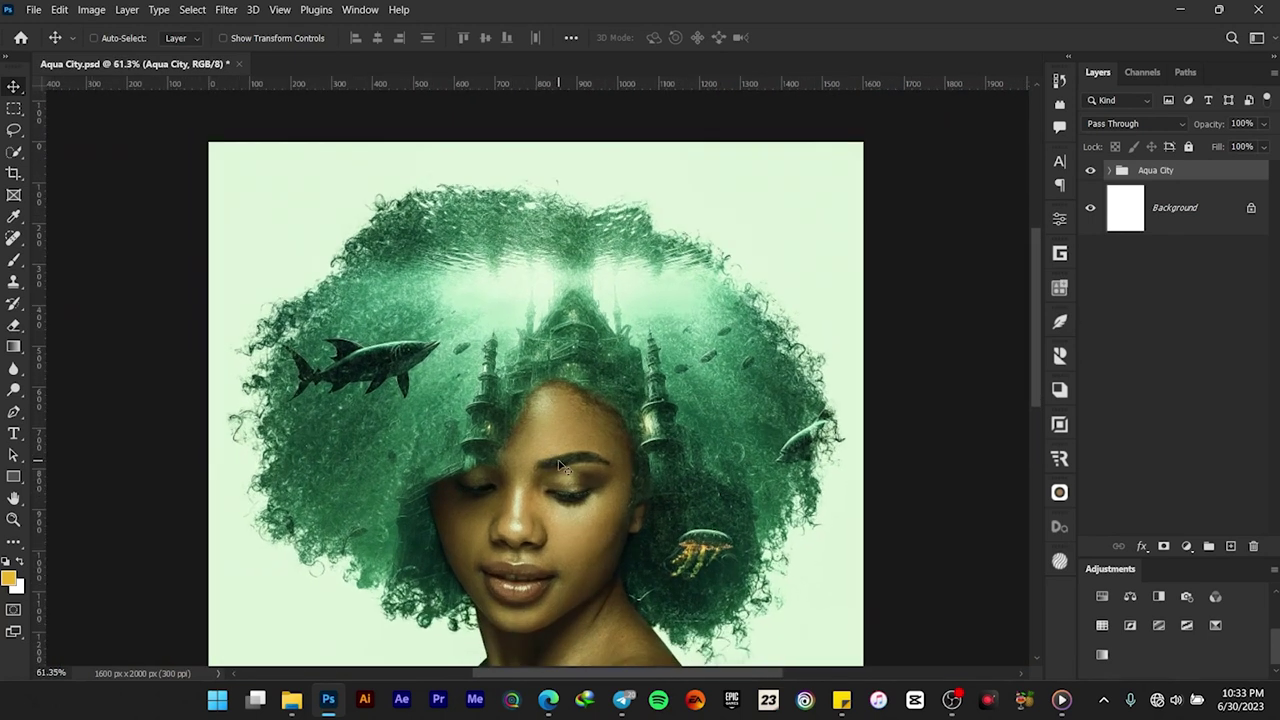
{"action": "scroll", "coordinate": [562, 466], "scroll_direction": "down", "scroll_amount": 3}
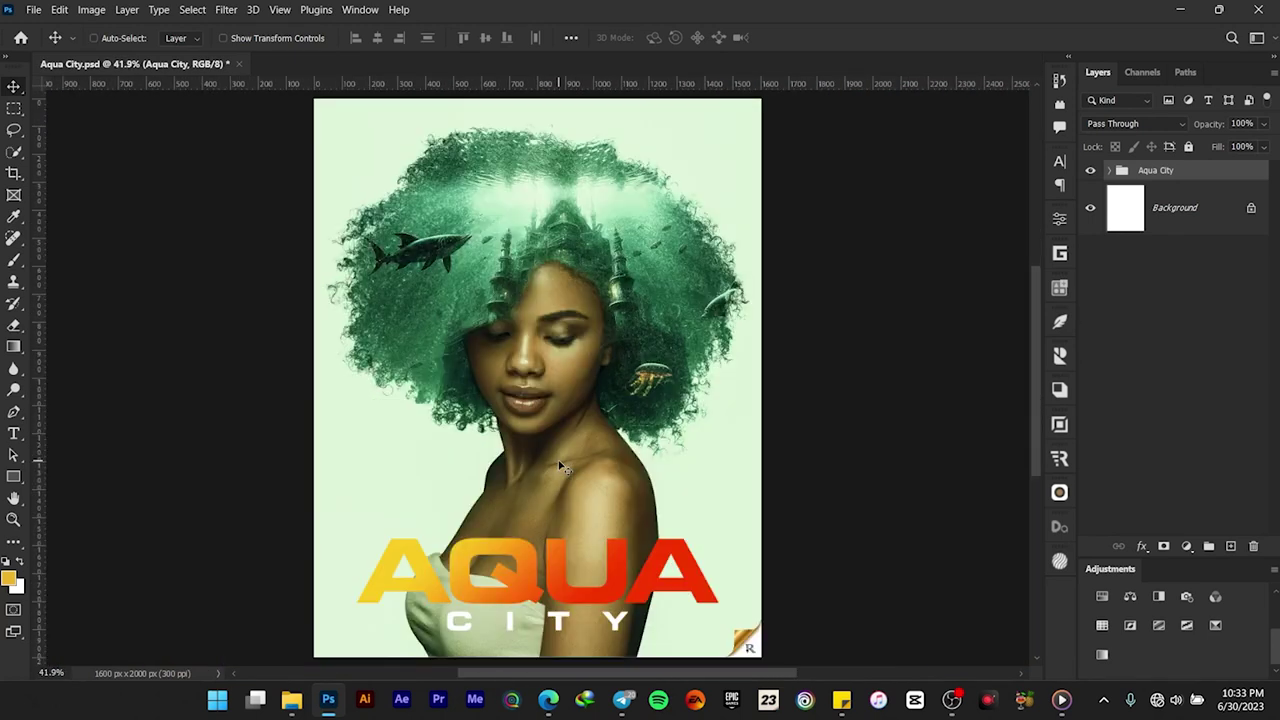